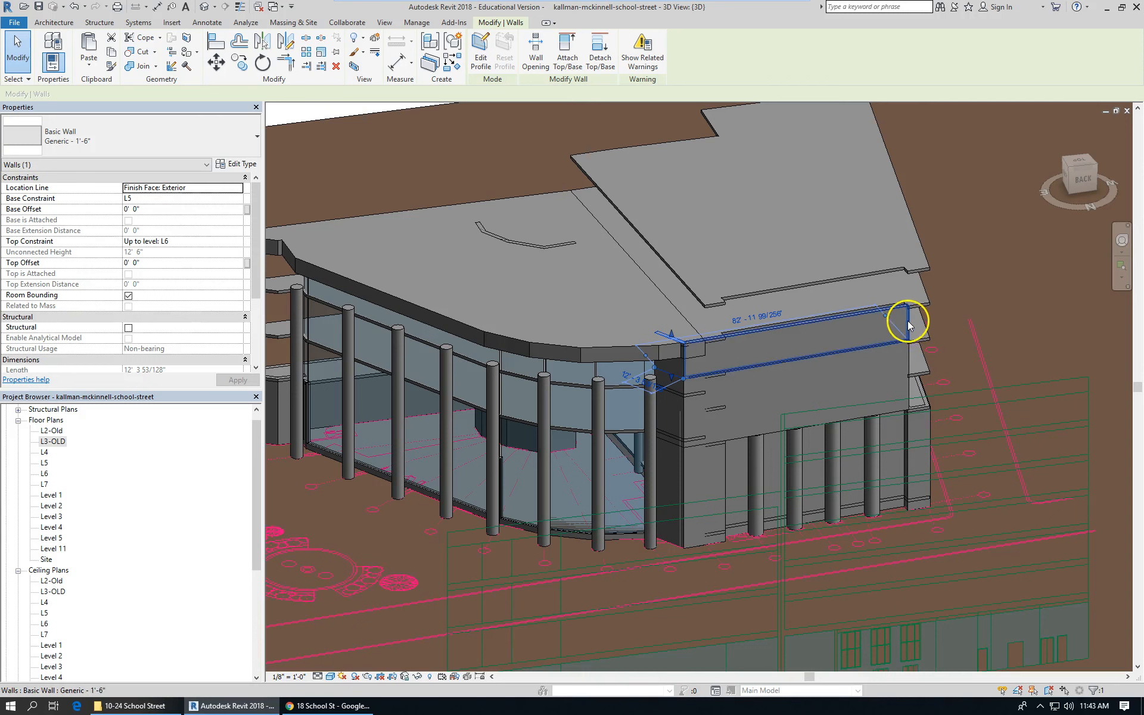
Step: Delete the L5-to-L6 wall on the column facade and the short return walls above L4 at its corner
key("Delete")
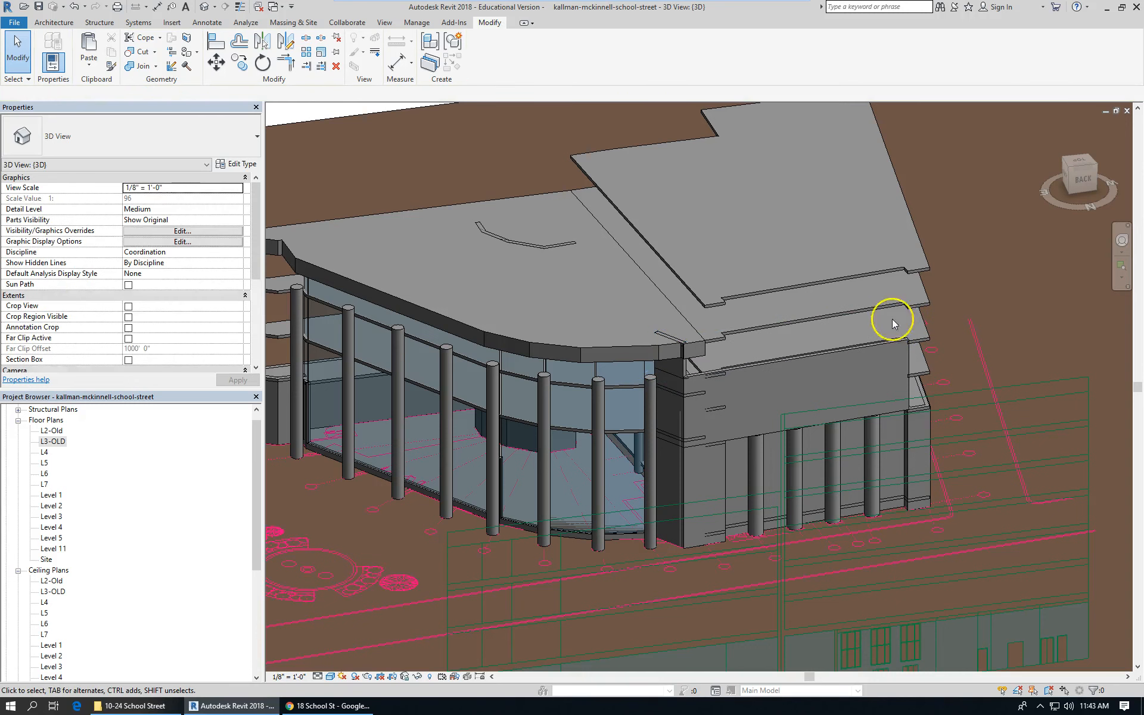
left_click(682, 362)
key("Escape")
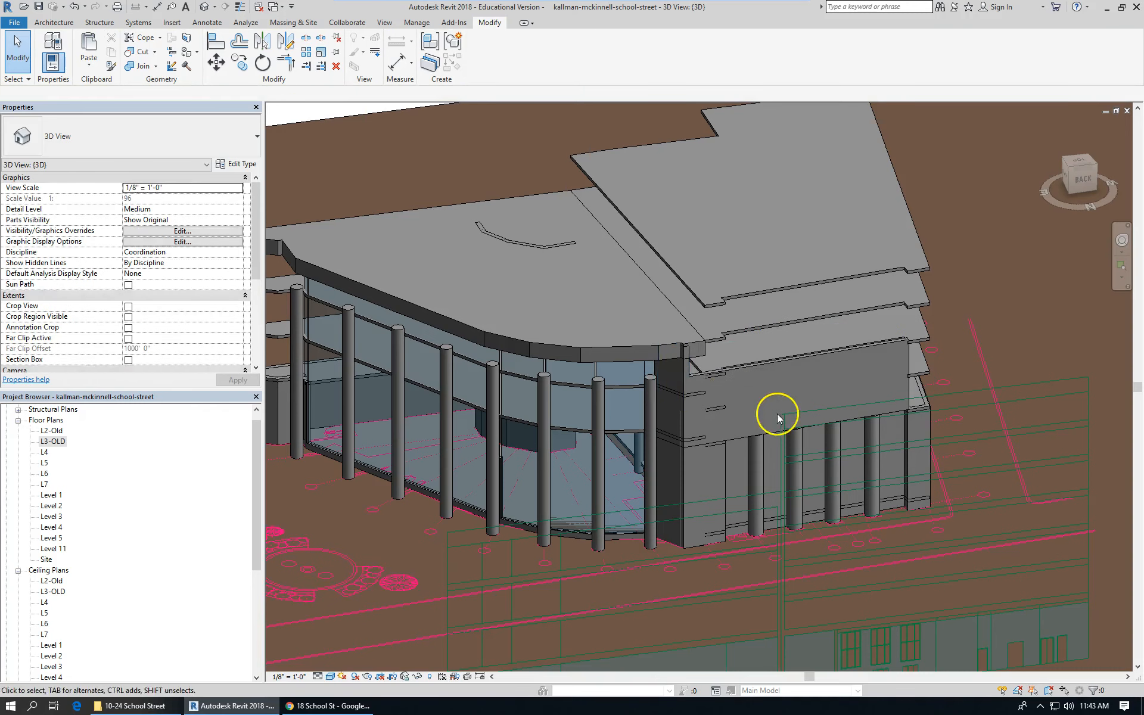
scroll(652, 401, "up", 3)
left_click(704, 373)
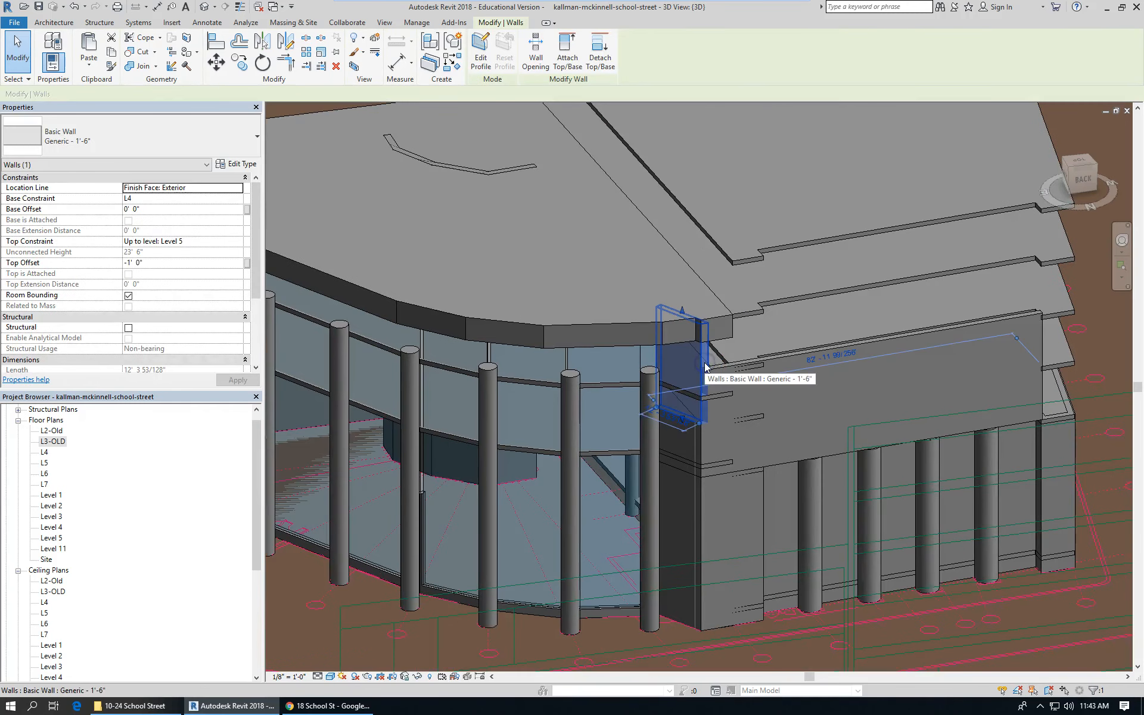
key("Delete")
Step: Delete the long L4-to-L5 wall along the column facade
scroll(759, 373, "down", 3)
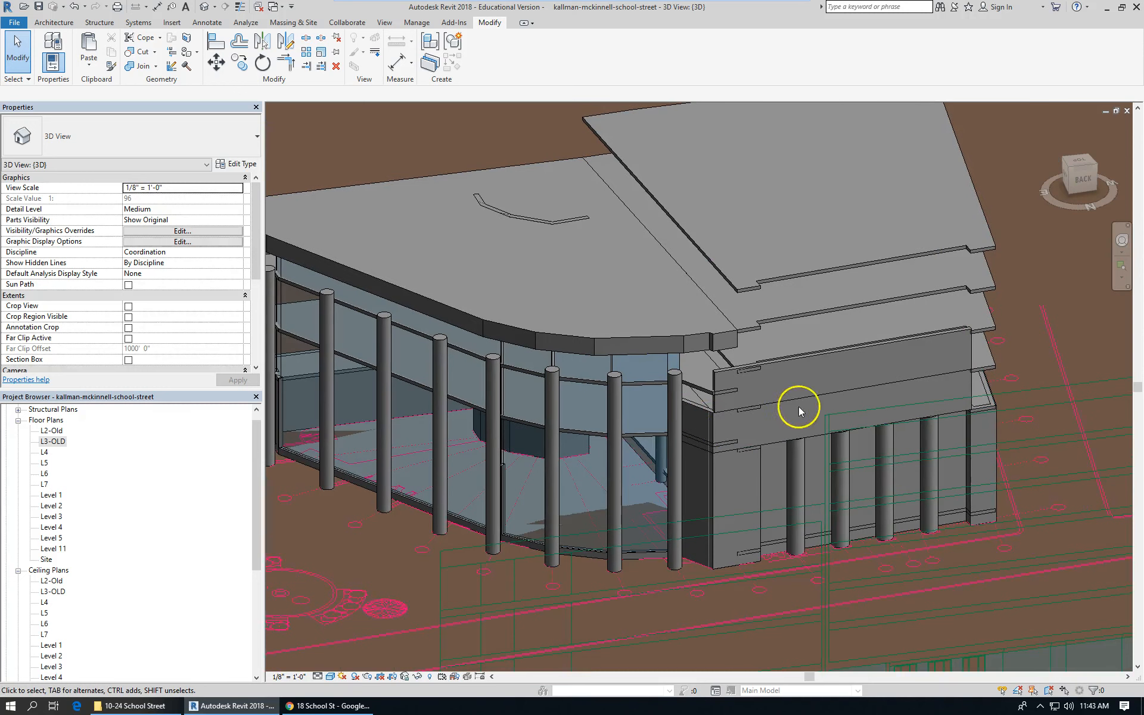
left_click(971, 388)
left_click(703, 412)
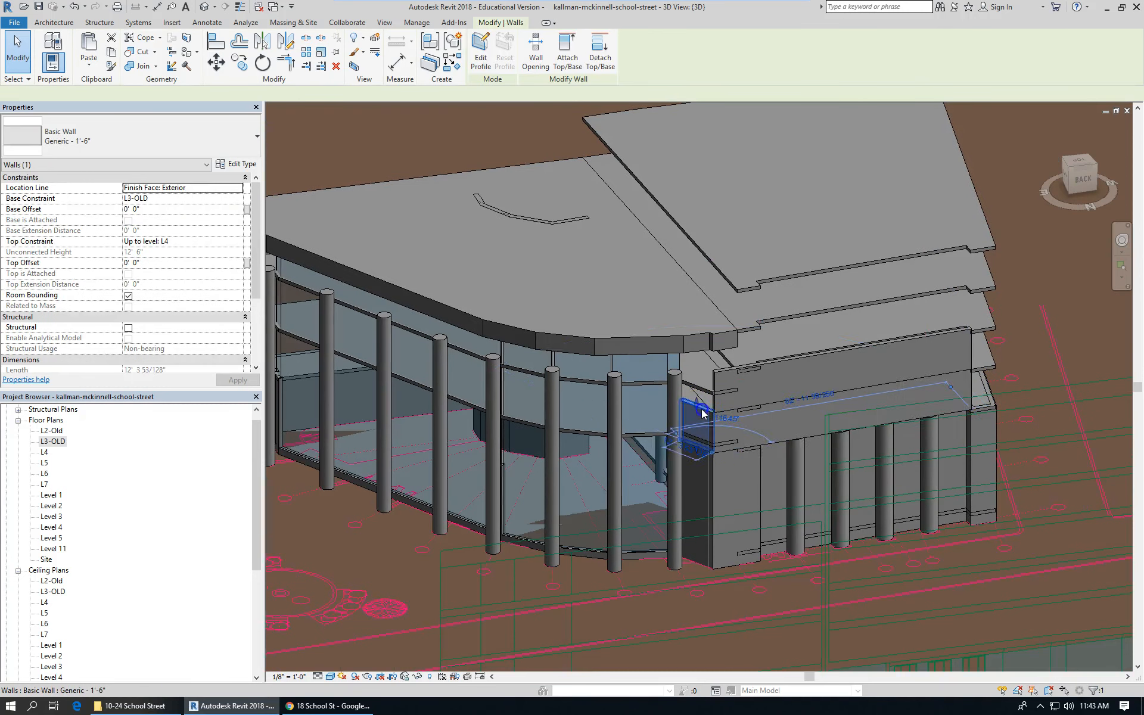
left_click(726, 372)
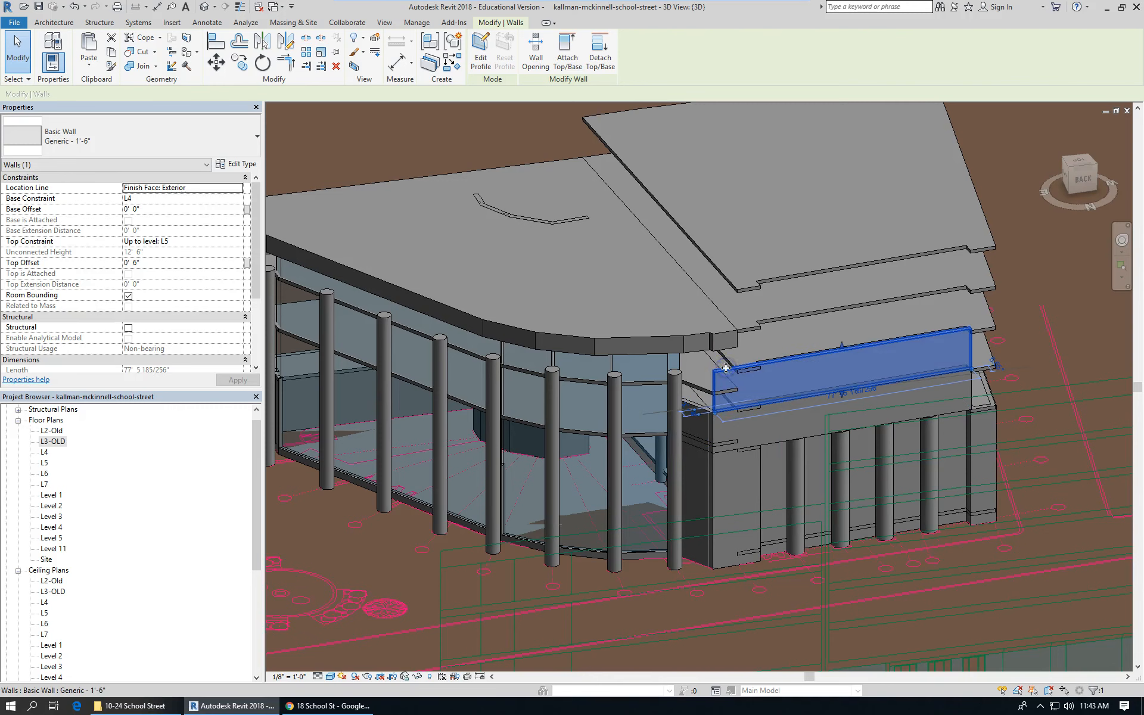
key("Delete")
Step: Extend the L3-OLD-to-L4 wall above the columns to the building's outer side corner, making it 85' 0" long
middle_click_drag(560, 334, 864, 447, "shift")
scroll(904, 448, "up", 5)
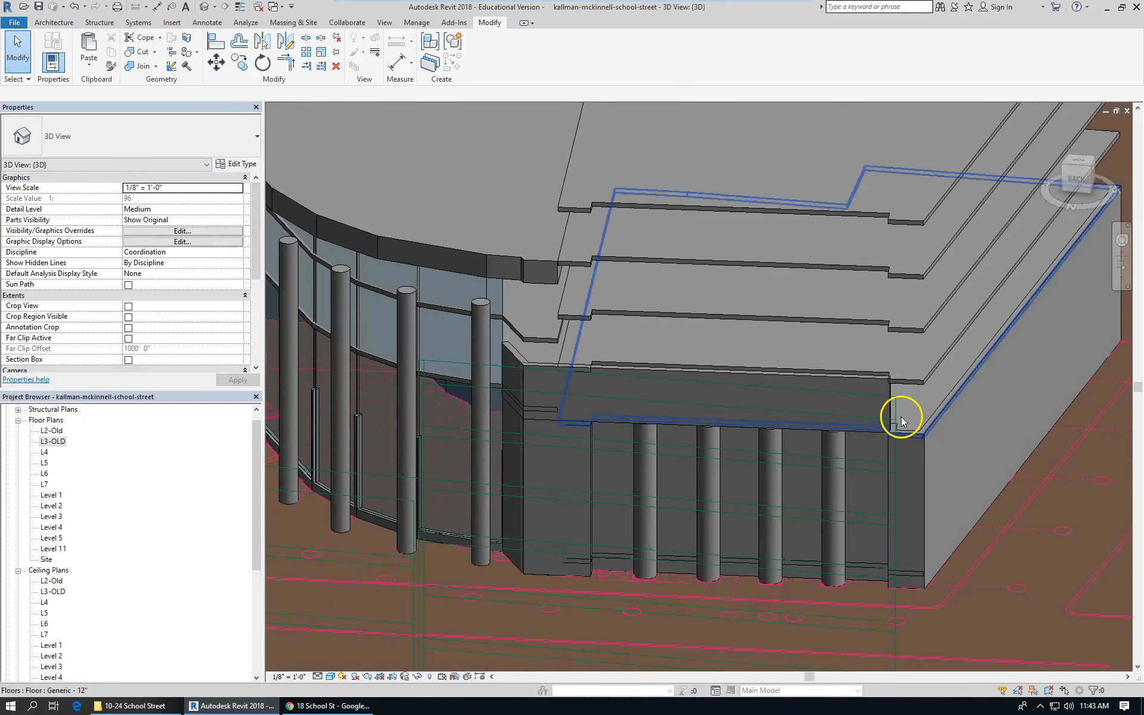
left_click(892, 398)
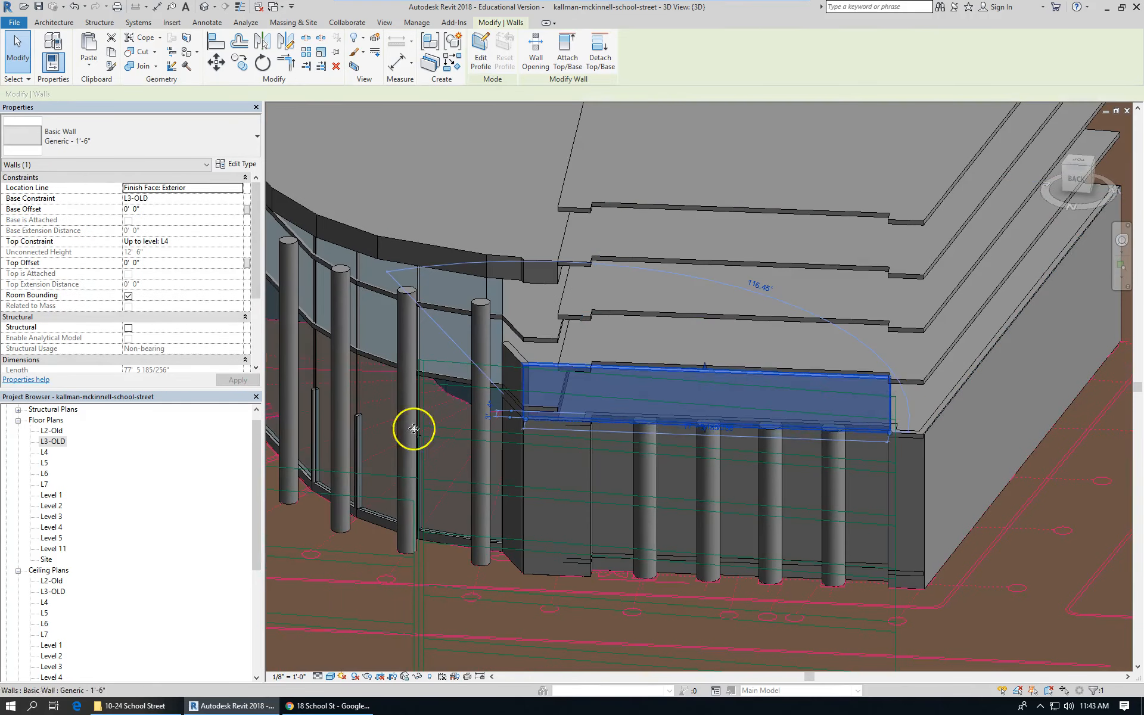
middle_click_drag(409, 429, 750, 445, "shift")
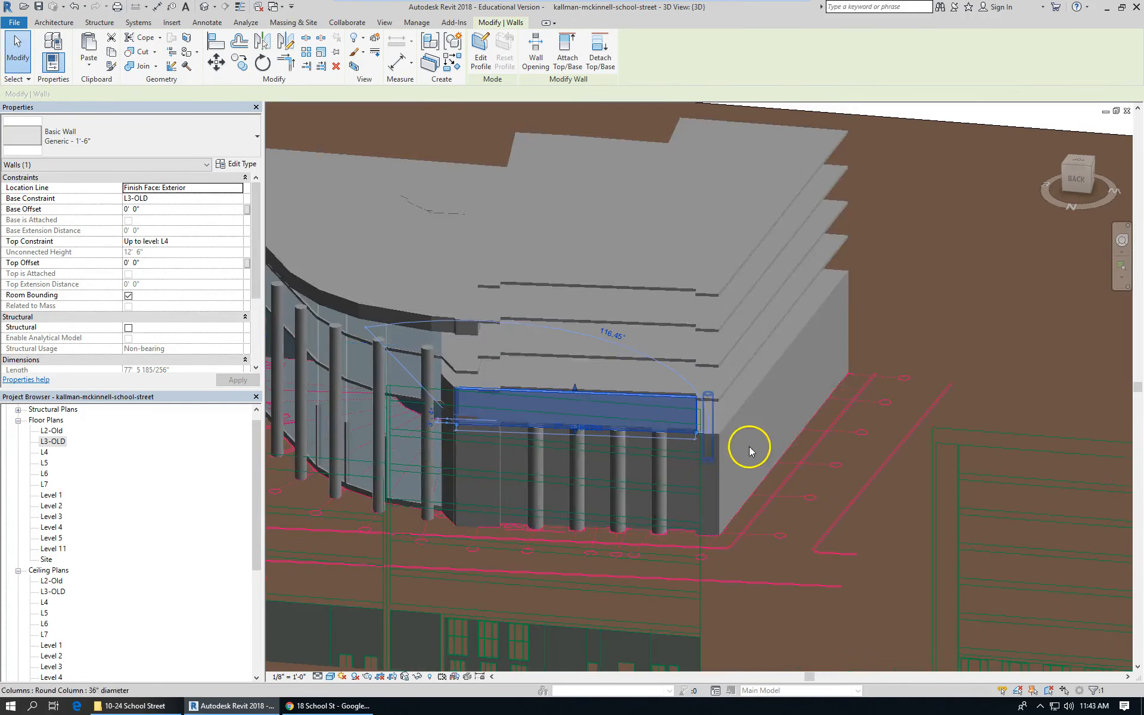
left_click(715, 539)
scroll(566, 438, "up", 3)
middle_click_drag(570, 431, 623, 427, "shift")
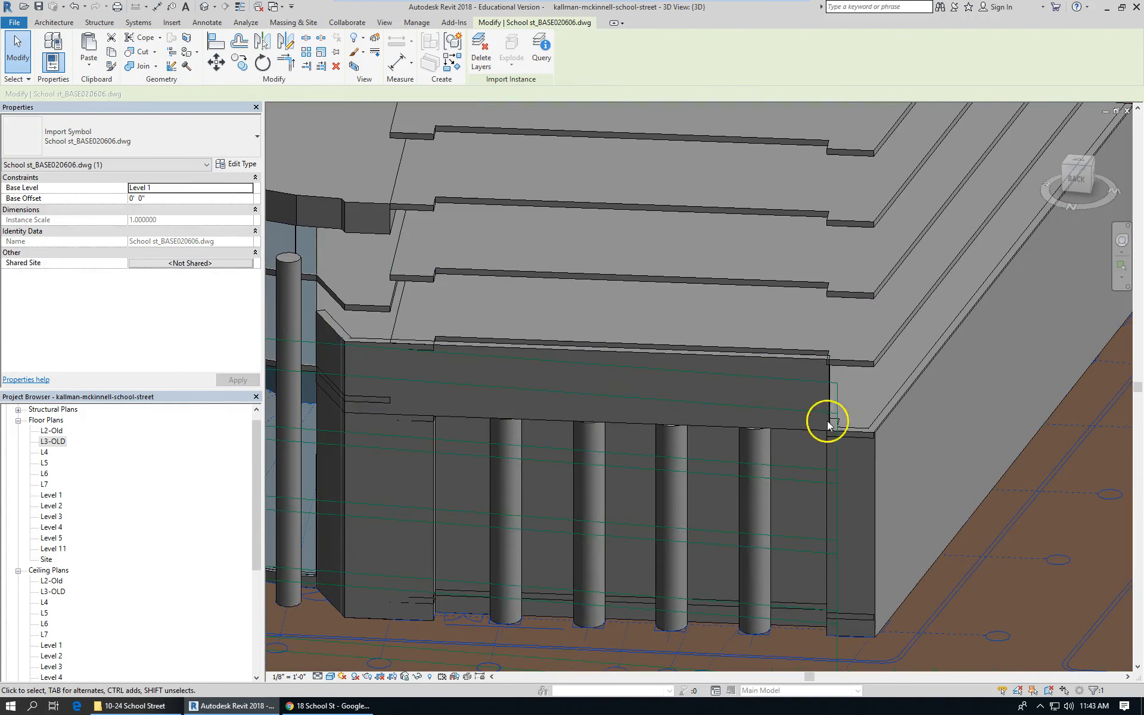
left_click(825, 397)
scroll(855, 423, "up", 2)
left_click_drag(817, 435, 886, 439)
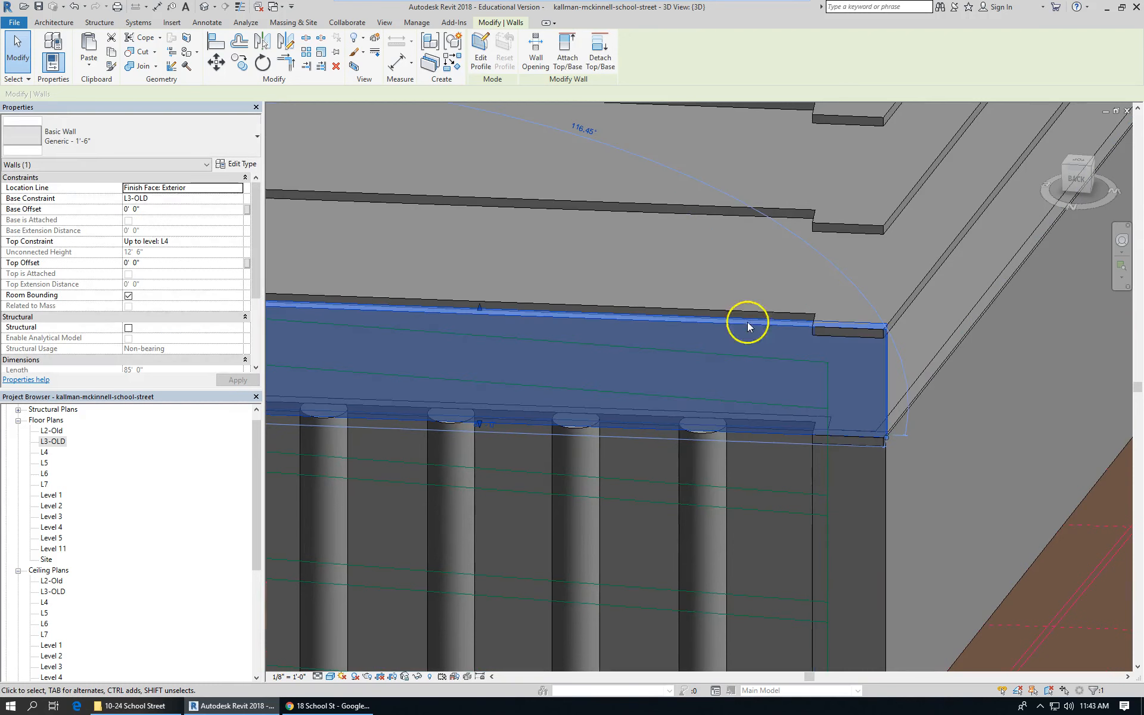
scroll(938, 459, "down", 3)
key("Escape")
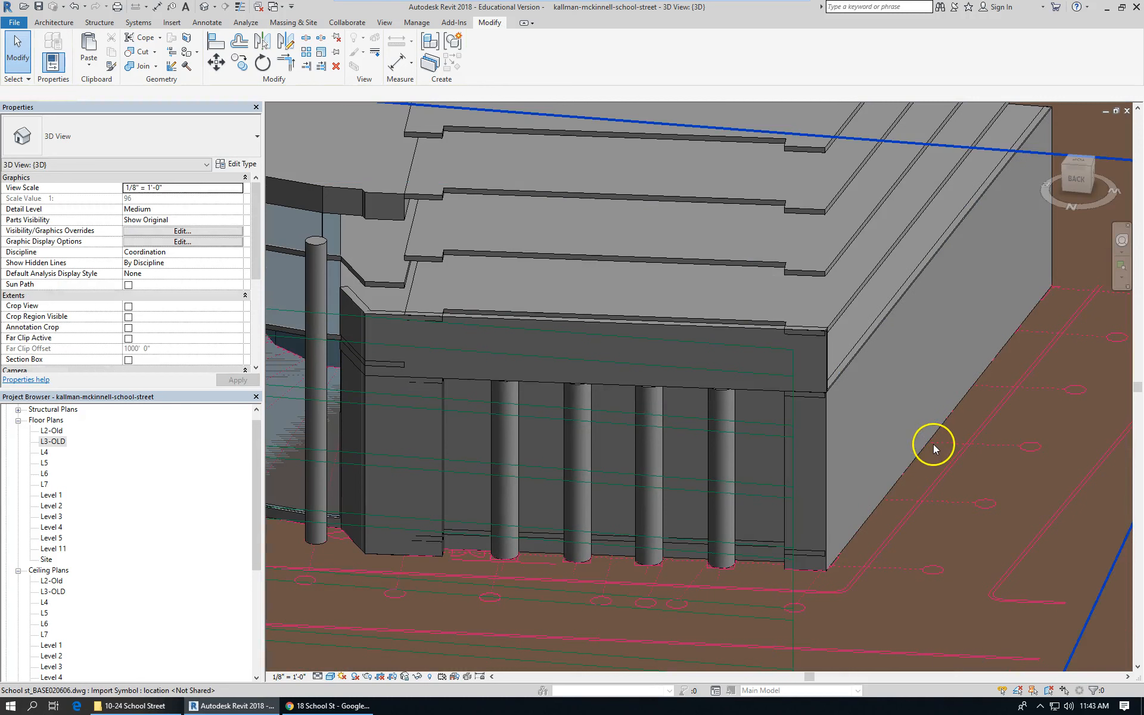
Step: Copy the long side wall running from Level 1 to L3-OLD to the clipboard
left_click(931, 439)
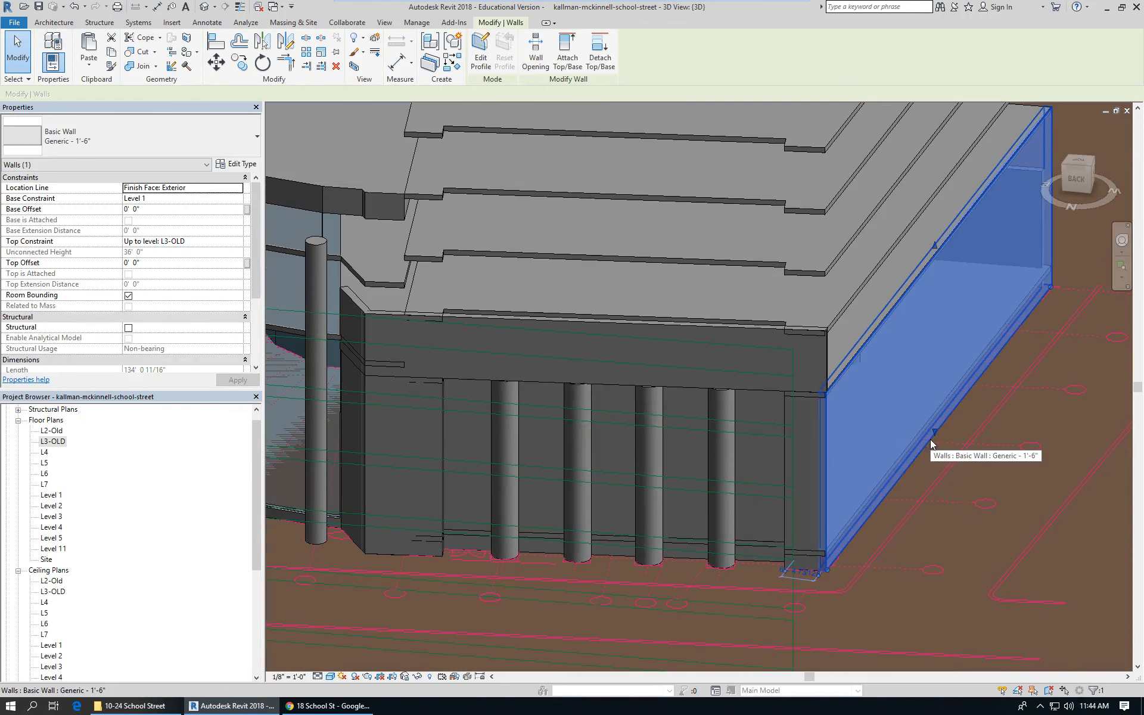
left_click(933, 439)
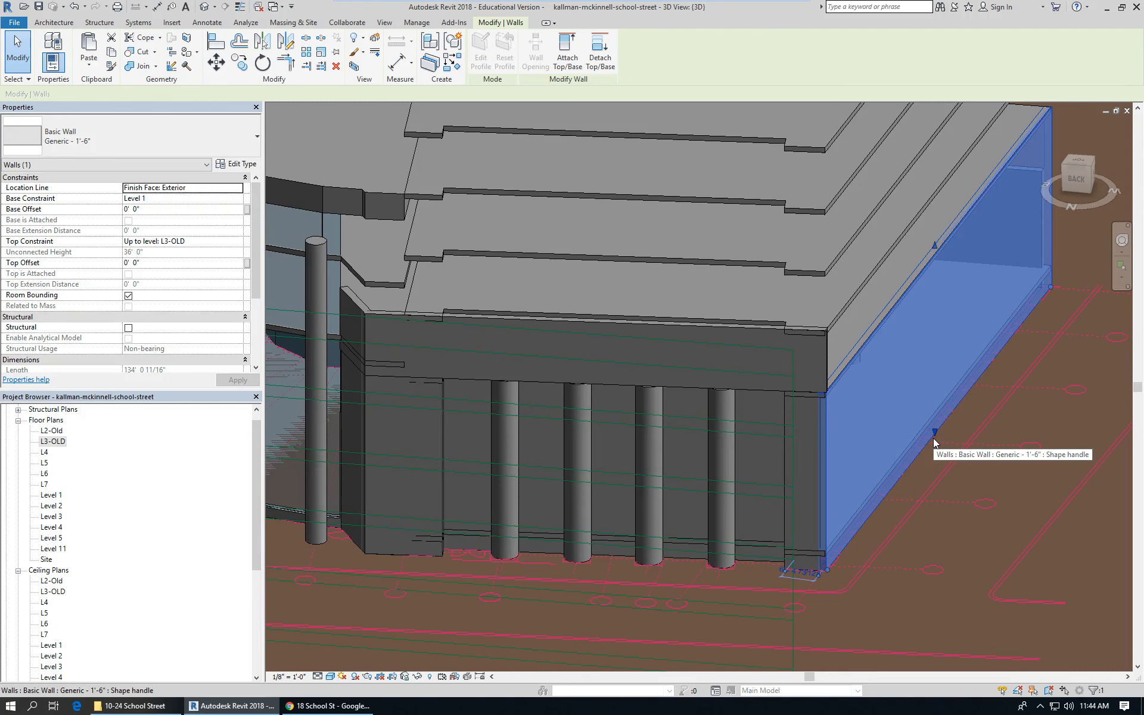
scroll(883, 439, "down", 1)
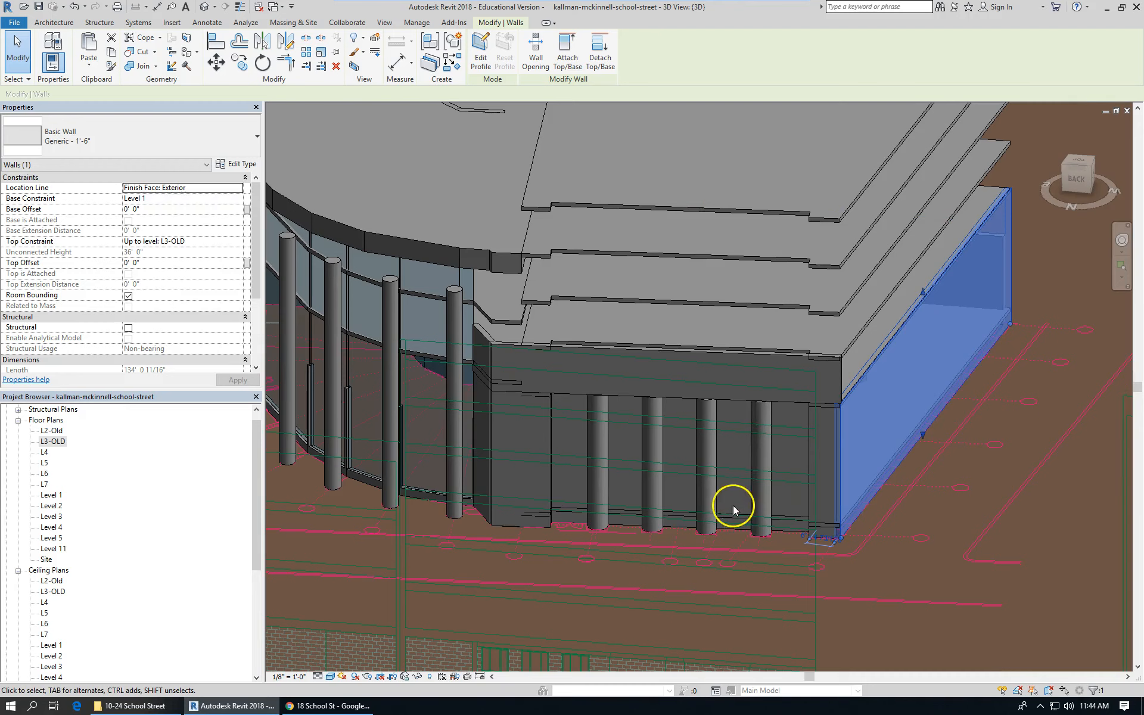
scroll(737, 498, "down", 1)
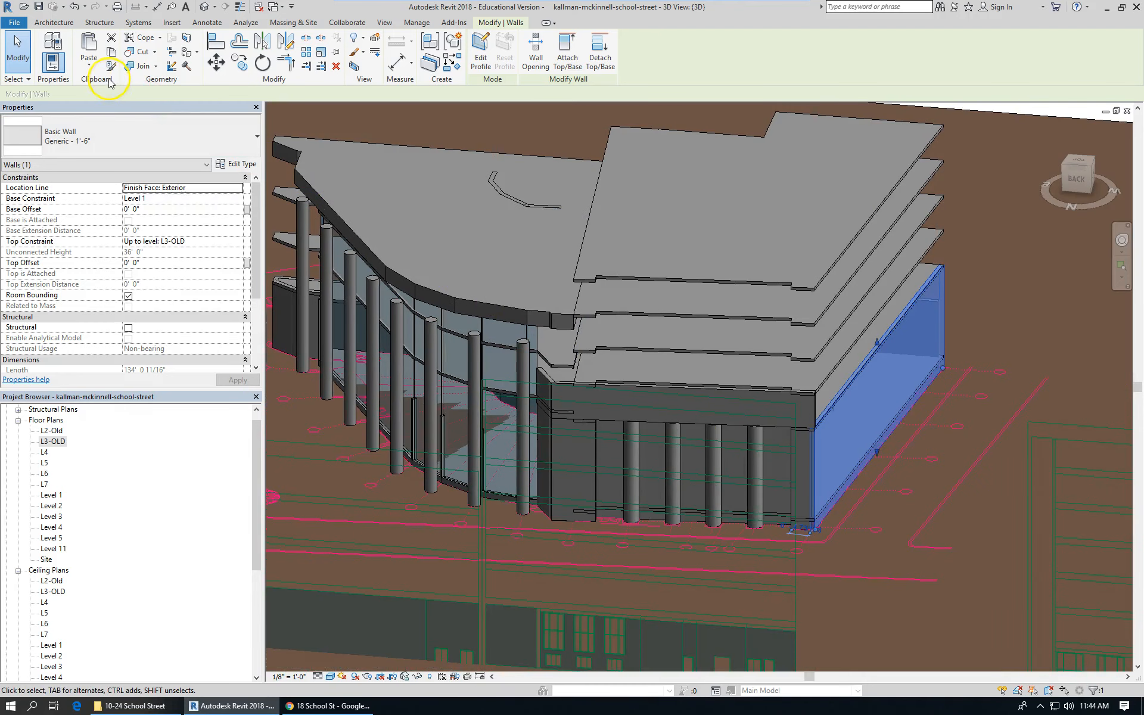
left_click(112, 53)
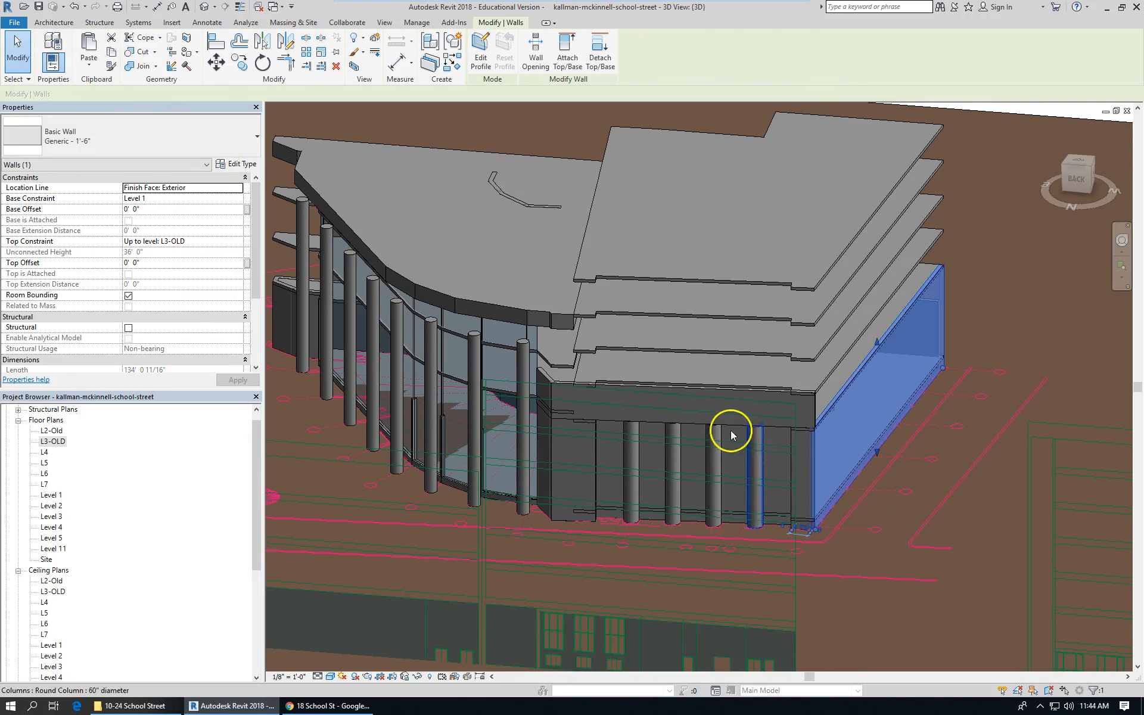
Step: Paste the copied side wall aligned to level L3-OLD, dismissing the save reminder
scroll(776, 423, "up", 2)
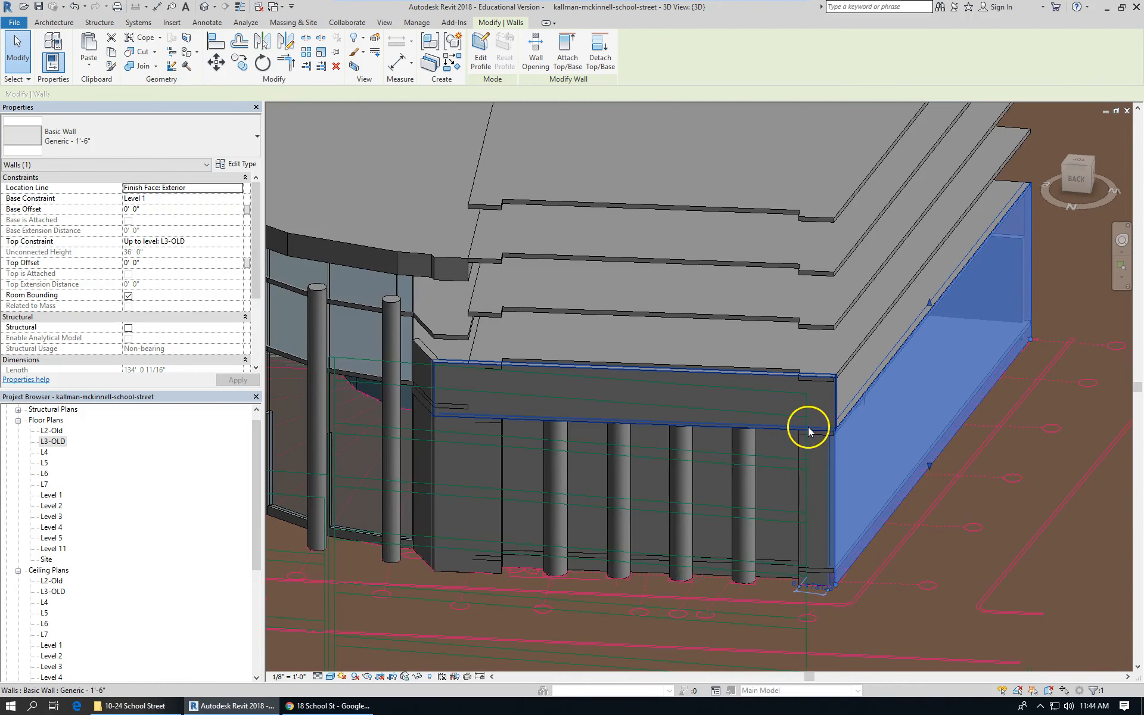
left_click(808, 427)
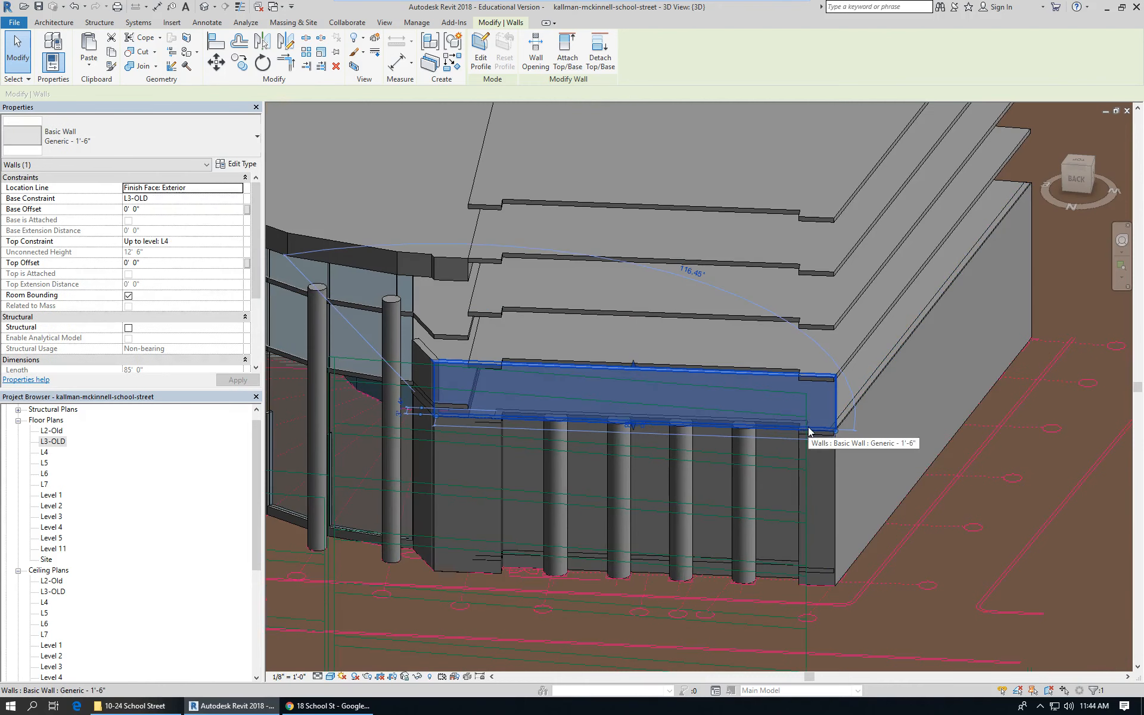
left_click(942, 492)
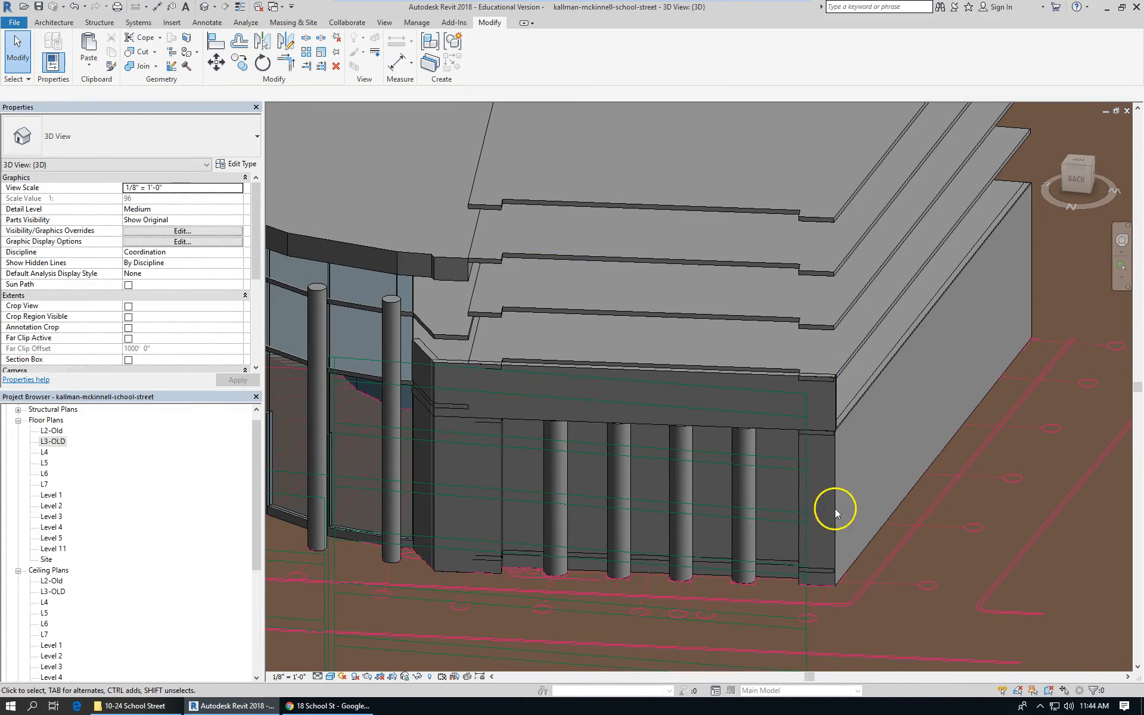
scroll(835, 512, "down", 3)
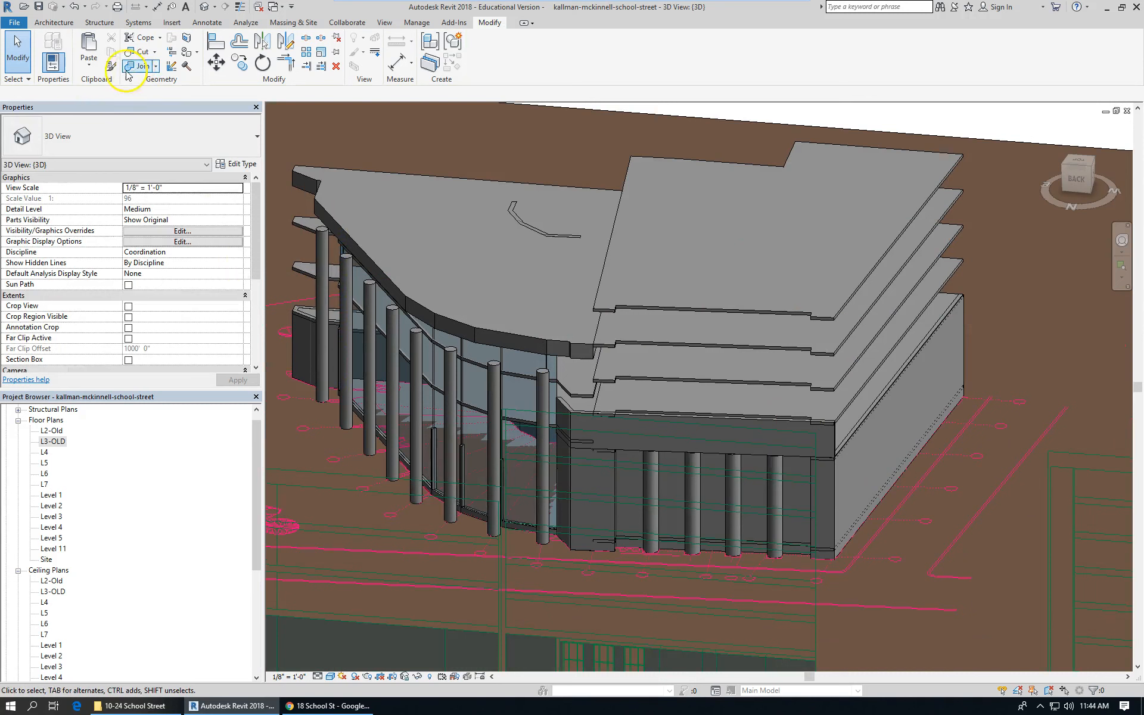
left_click(88, 60)
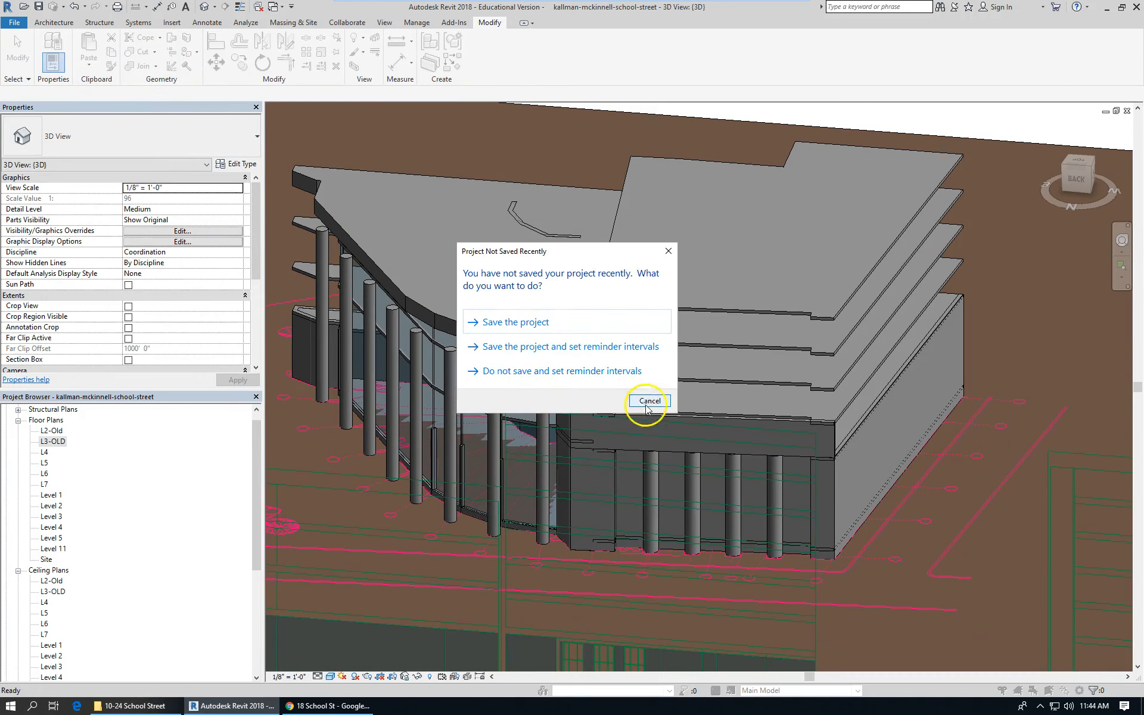
left_click(649, 401)
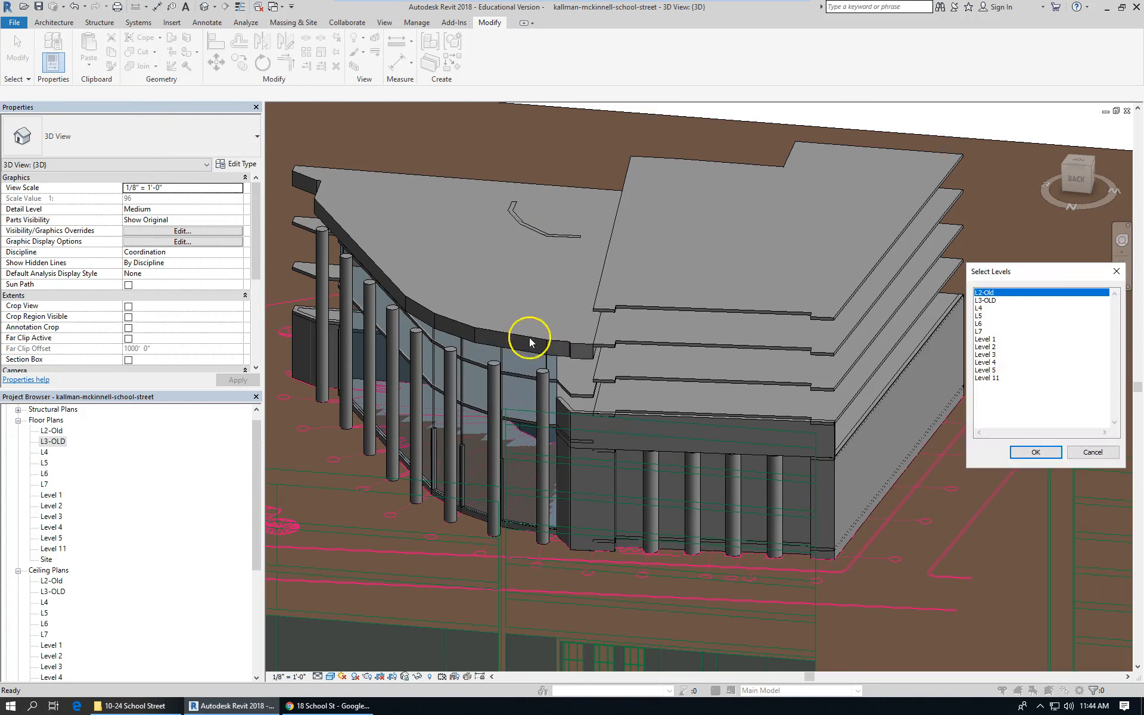
left_click(985, 301)
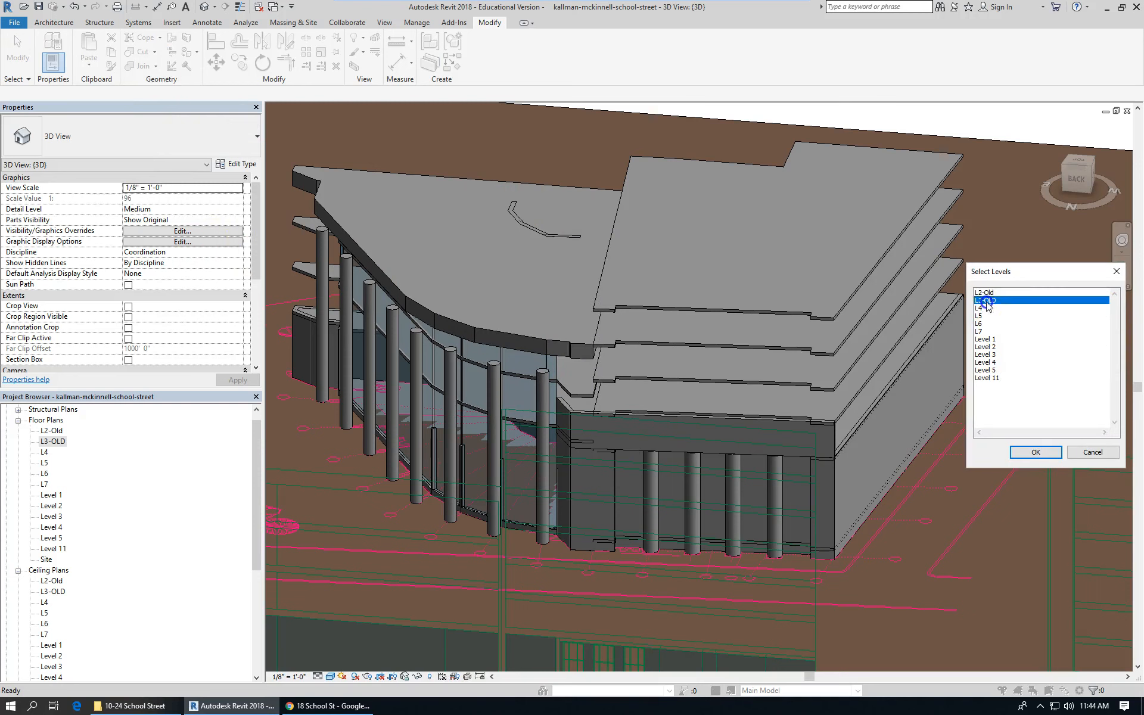
left_click(1055, 451)
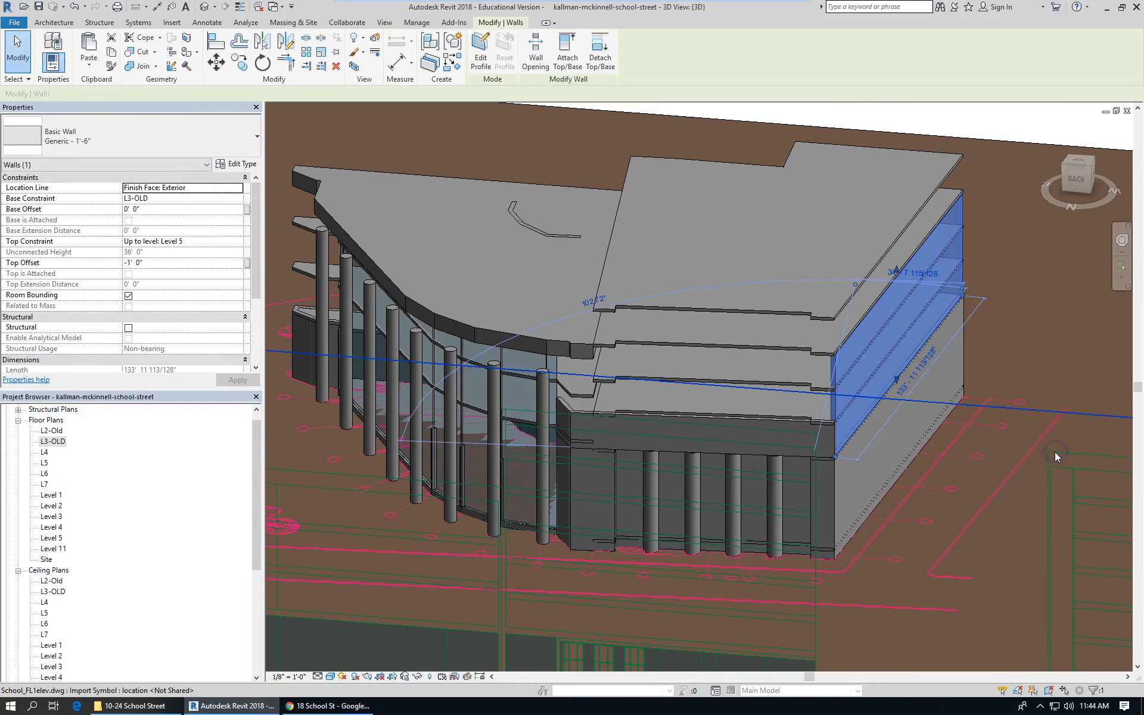
Step: Set the pasted side wall's top constraint to level L4 and its top offset to 0' 0"
left_click(236, 245)
left_click(237, 242)
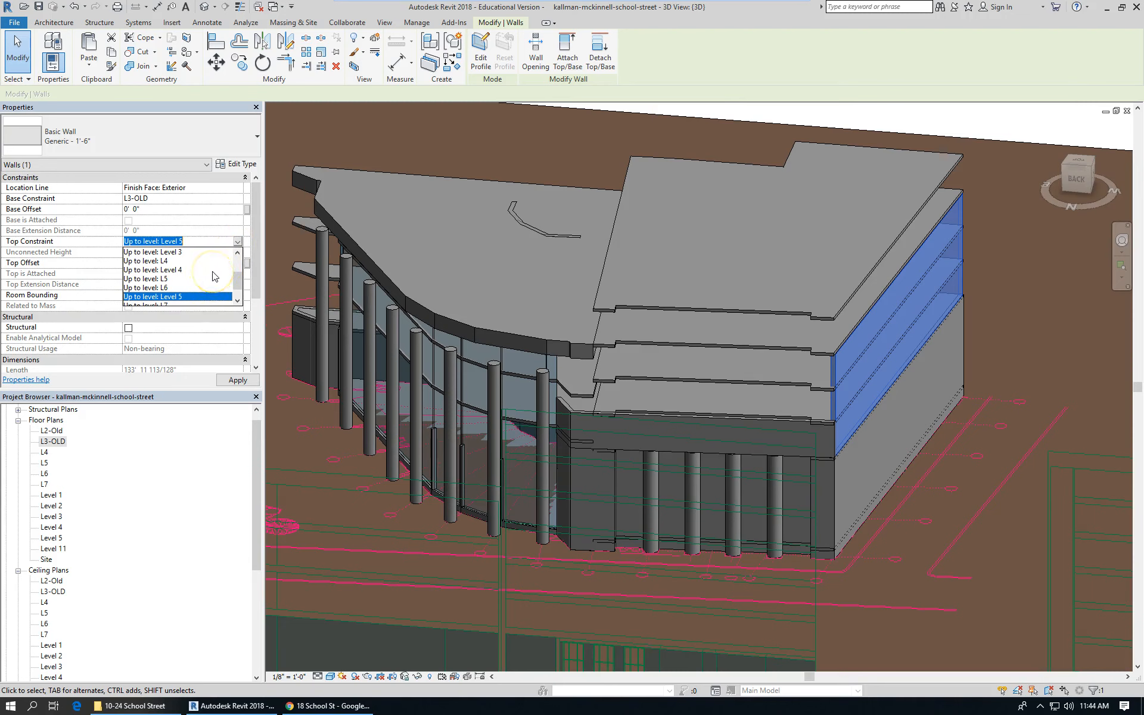
left_click(160, 261)
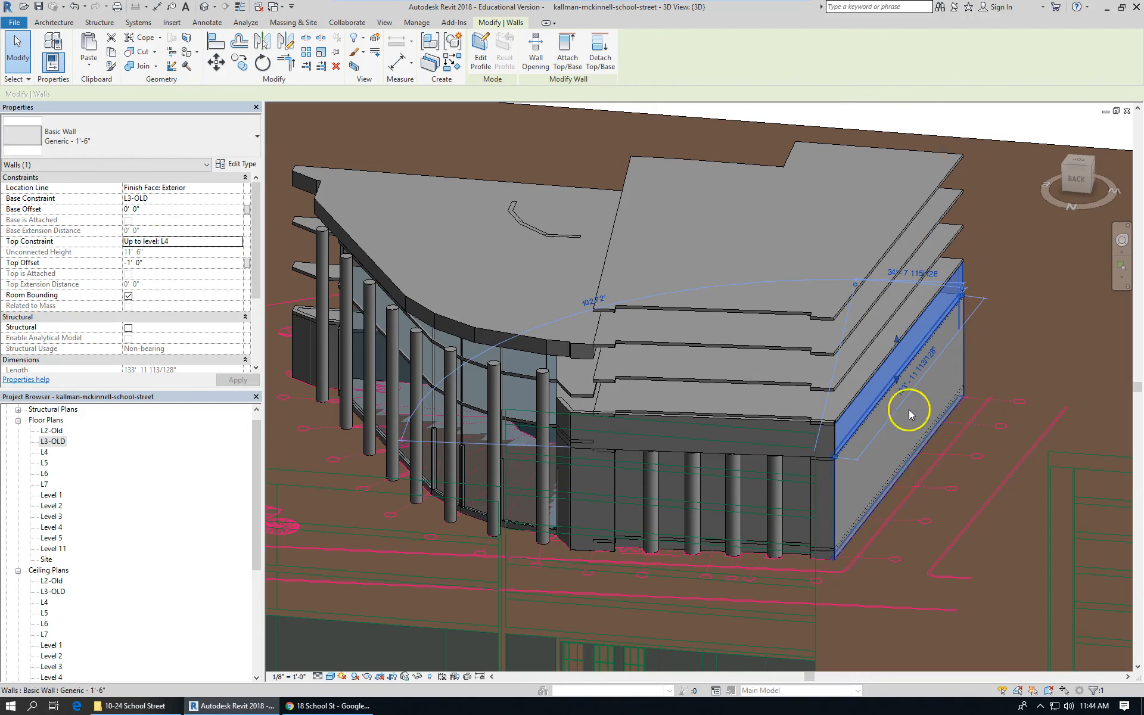
left_click(167, 264)
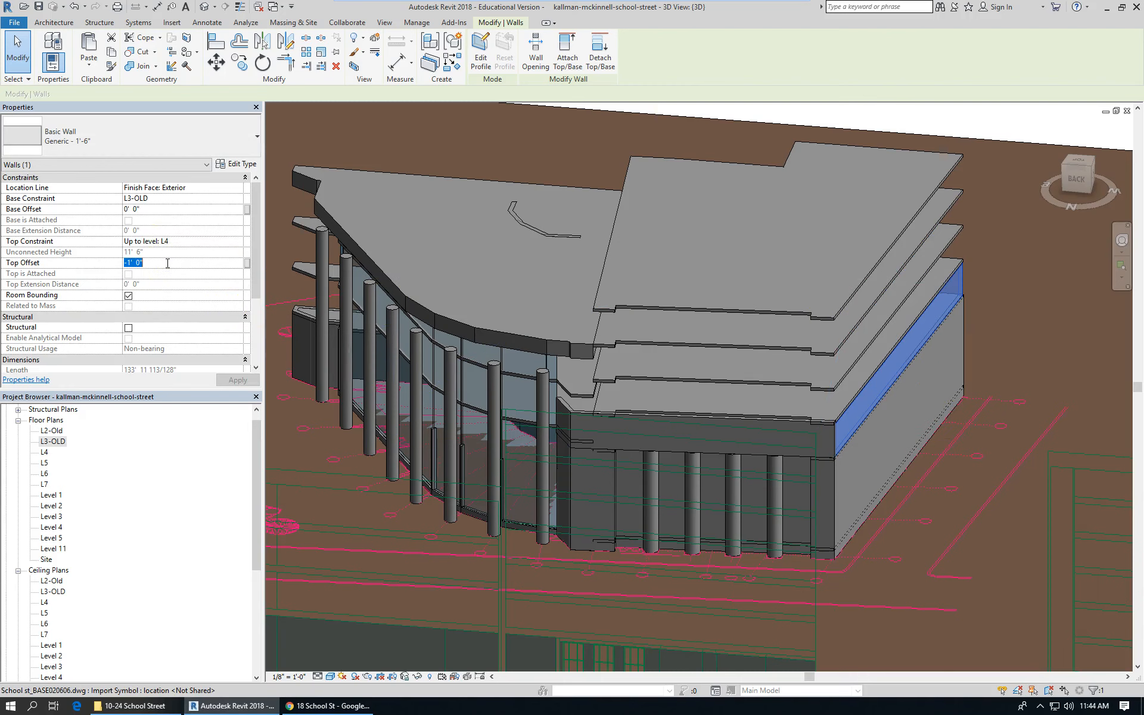
Step: Stretch the short front wall at the building's corner up to the top floor slab, with a top offset of about 61' 0"
middle_click_drag(280, 250, 230, 350, "shift")
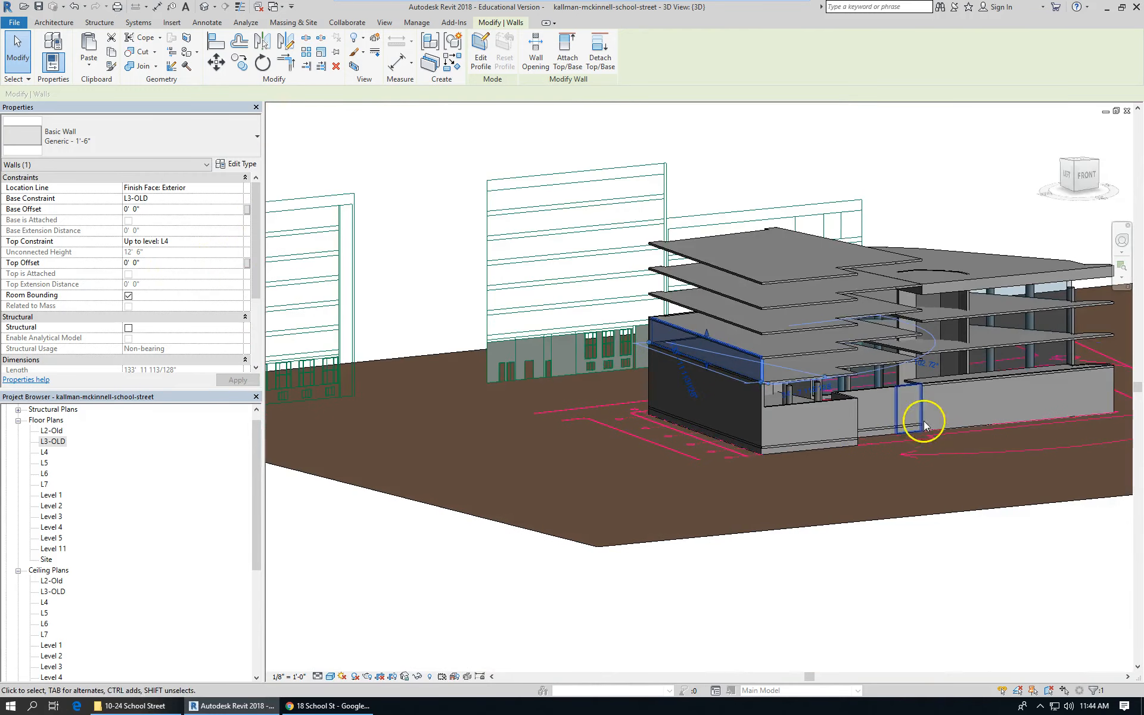
scroll(933, 407, "up", 4)
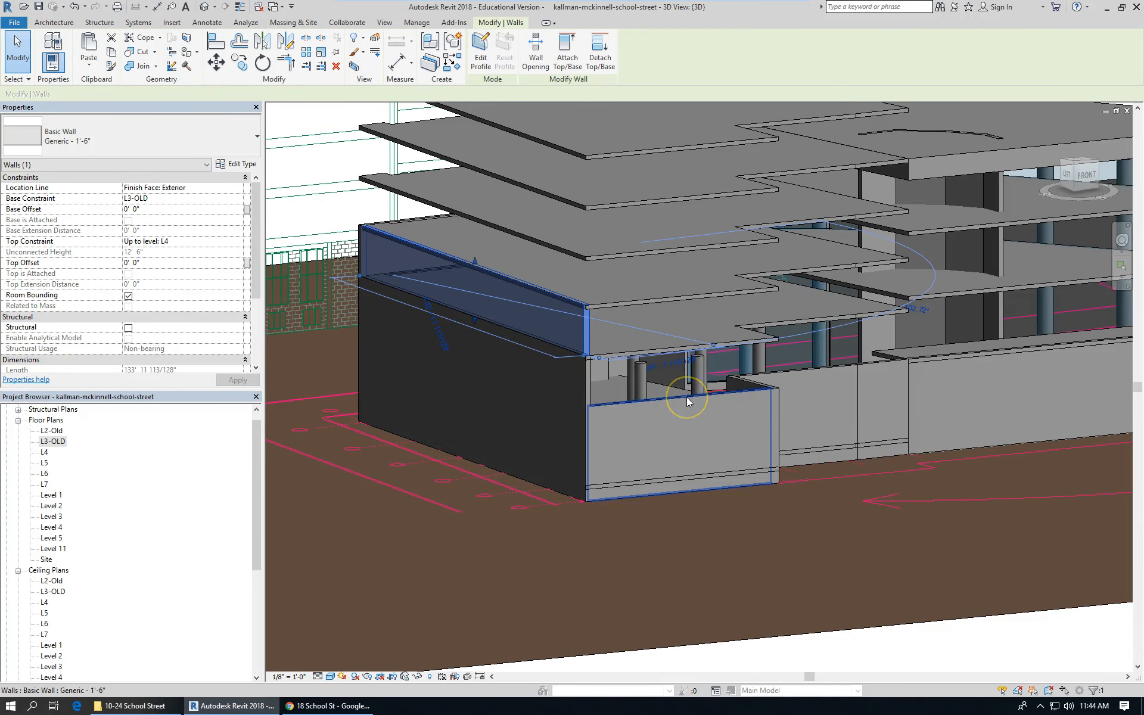
scroll(522, 403, "down", 3)
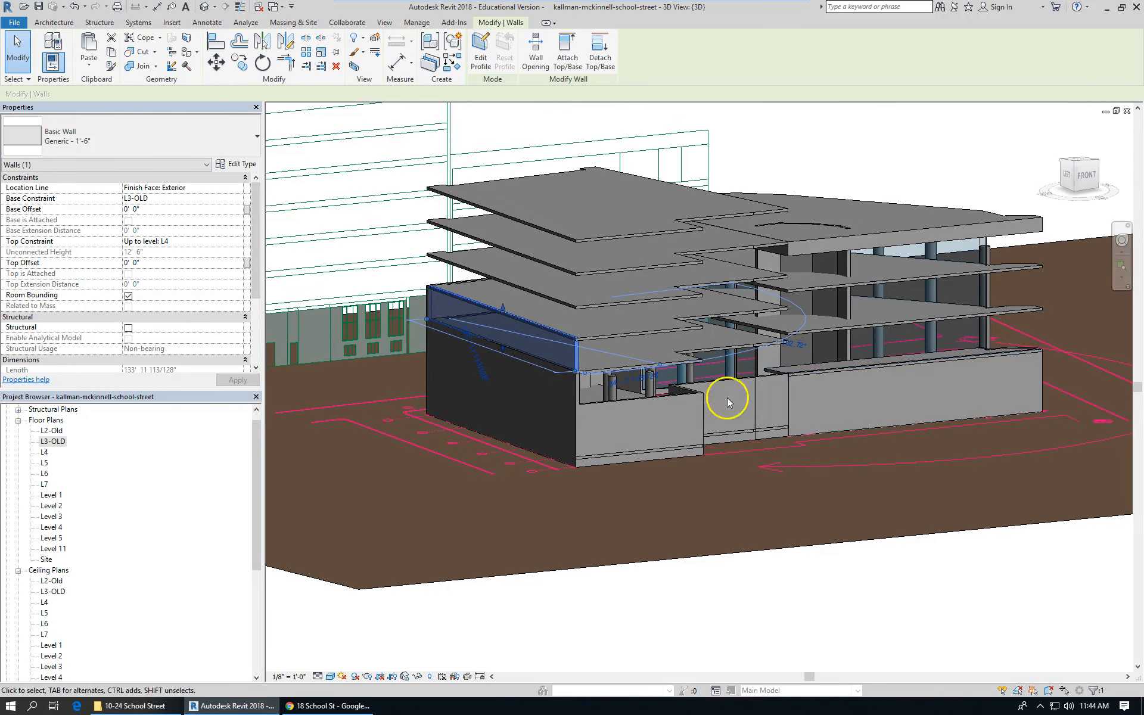
scroll(667, 399, "up", 2)
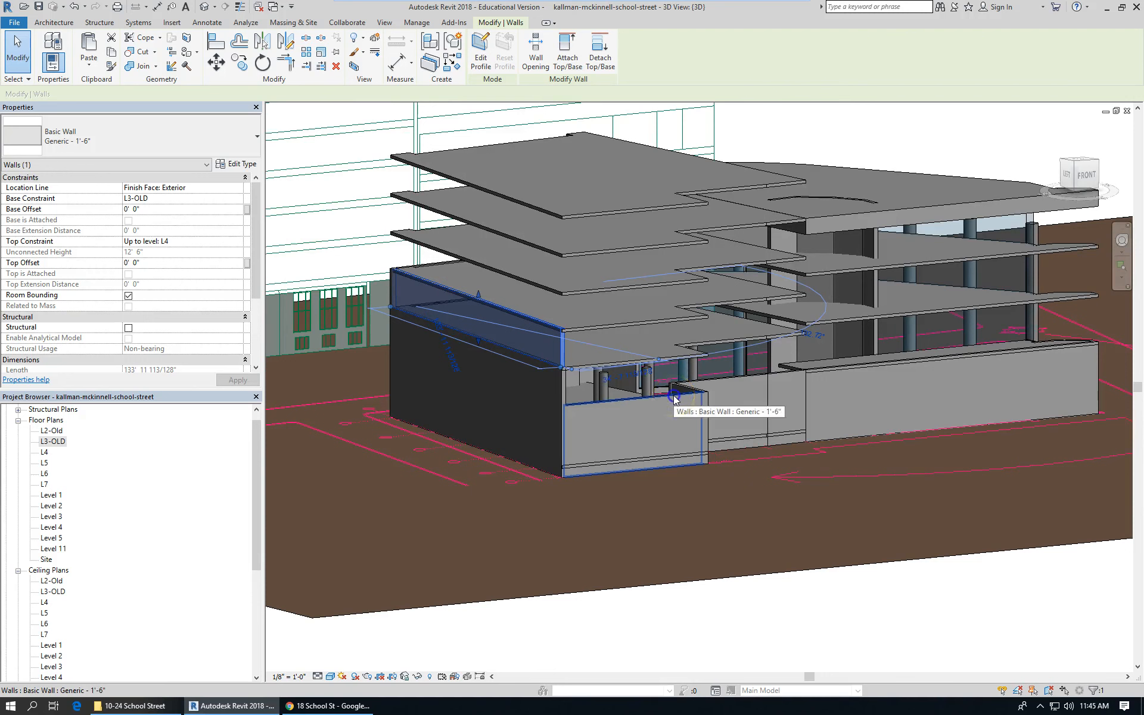
left_click(673, 396)
left_click_drag(635, 396, 633, 212)
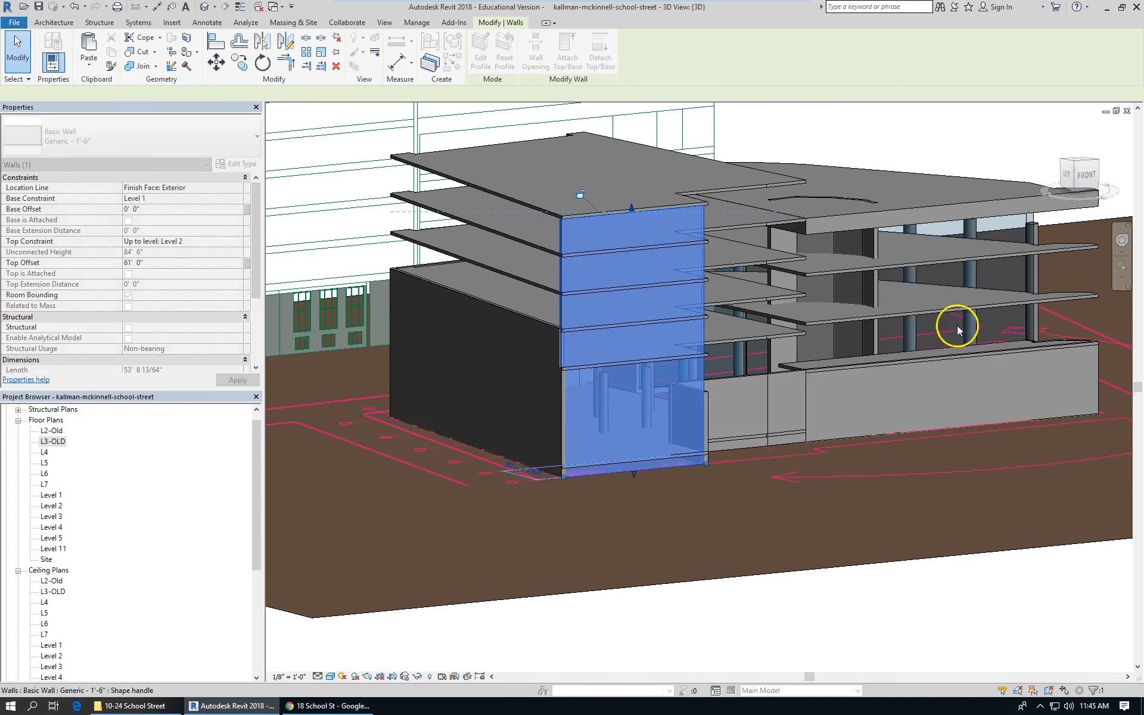
left_click(835, 492)
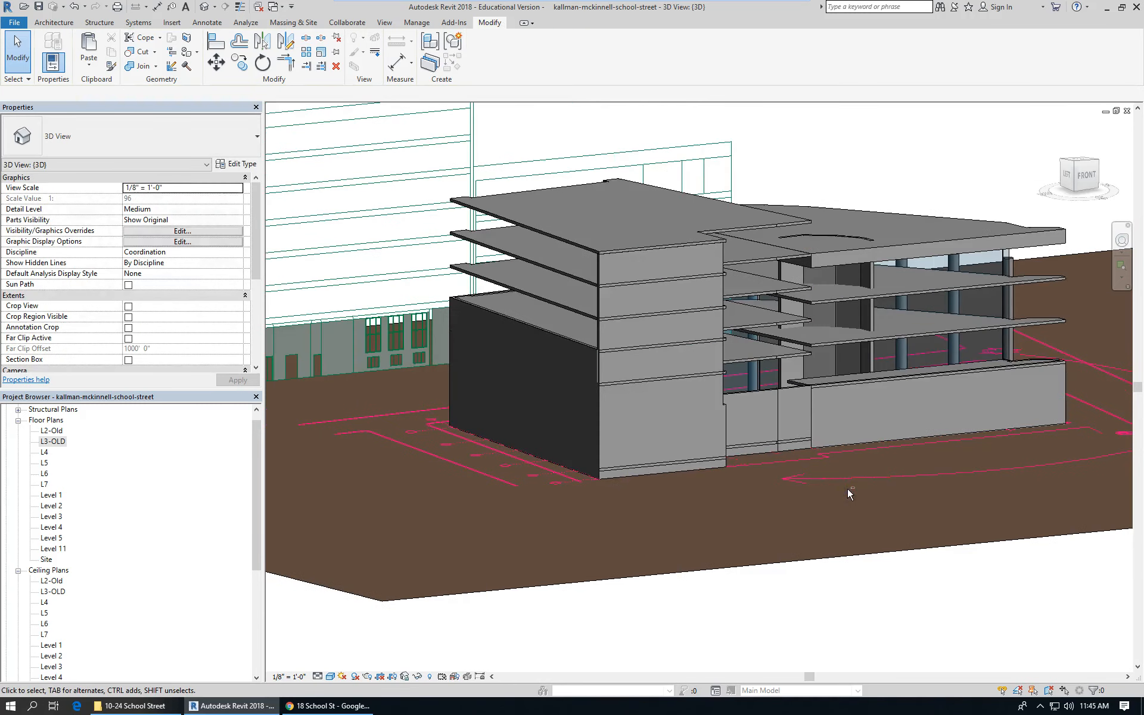
middle_click_drag(851, 484, 673, 535, "shift")
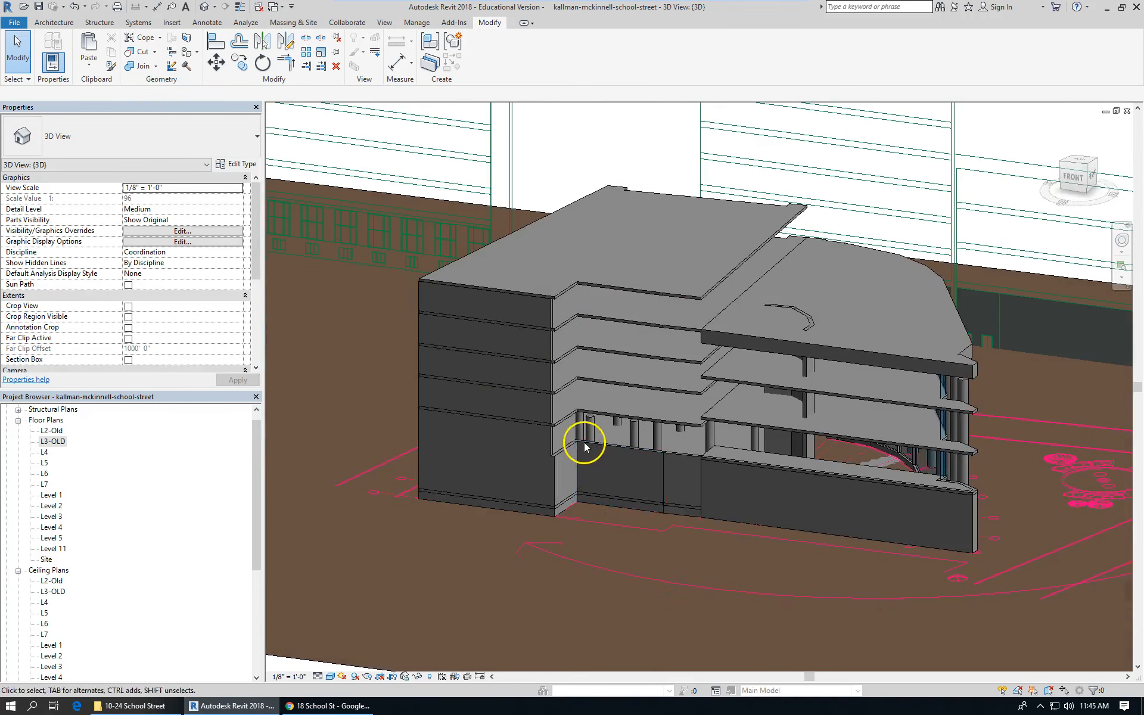
Step: Stretch the short return wall beside the raised front corner up to the top floor slab
scroll(554, 457, "up", 6)
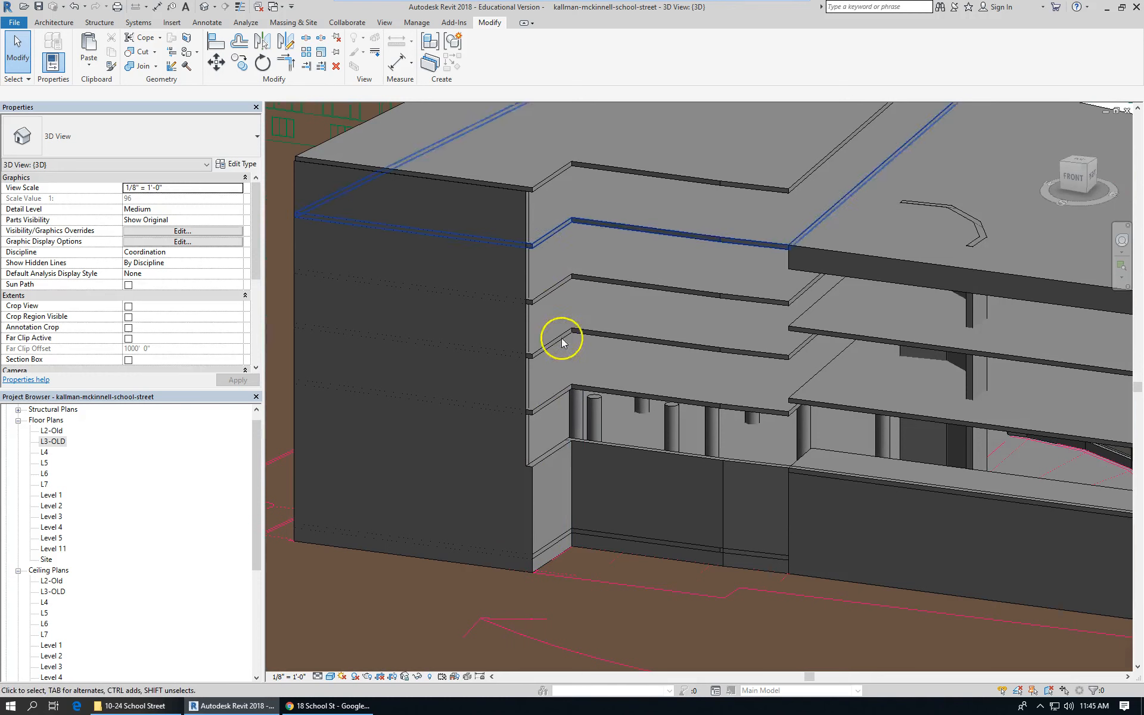
left_click(551, 452)
left_click_drag(550, 452, 559, 180)
Step: Stretch the two recessed front wall segments up to the top floor slab, each with a top offset of about 61' 0"
left_click(602, 452)
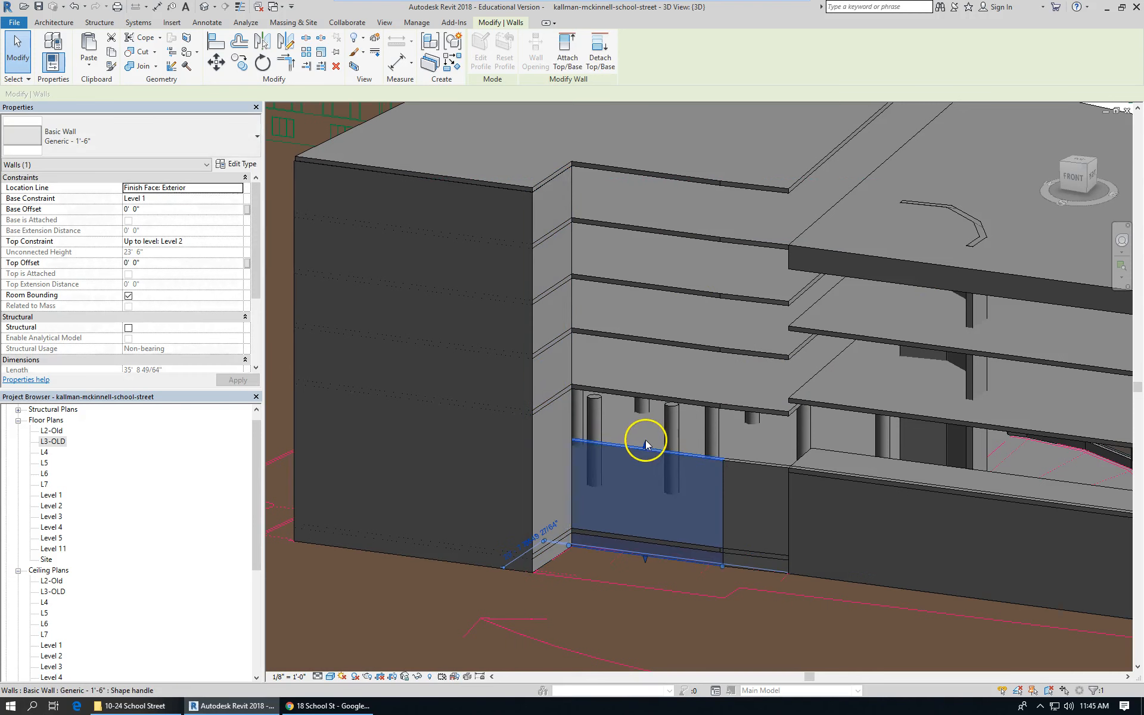
left_click_drag(645, 441, 654, 174)
scroll(490, 321, "down", 3)
scroll(735, 409, "up", 5)
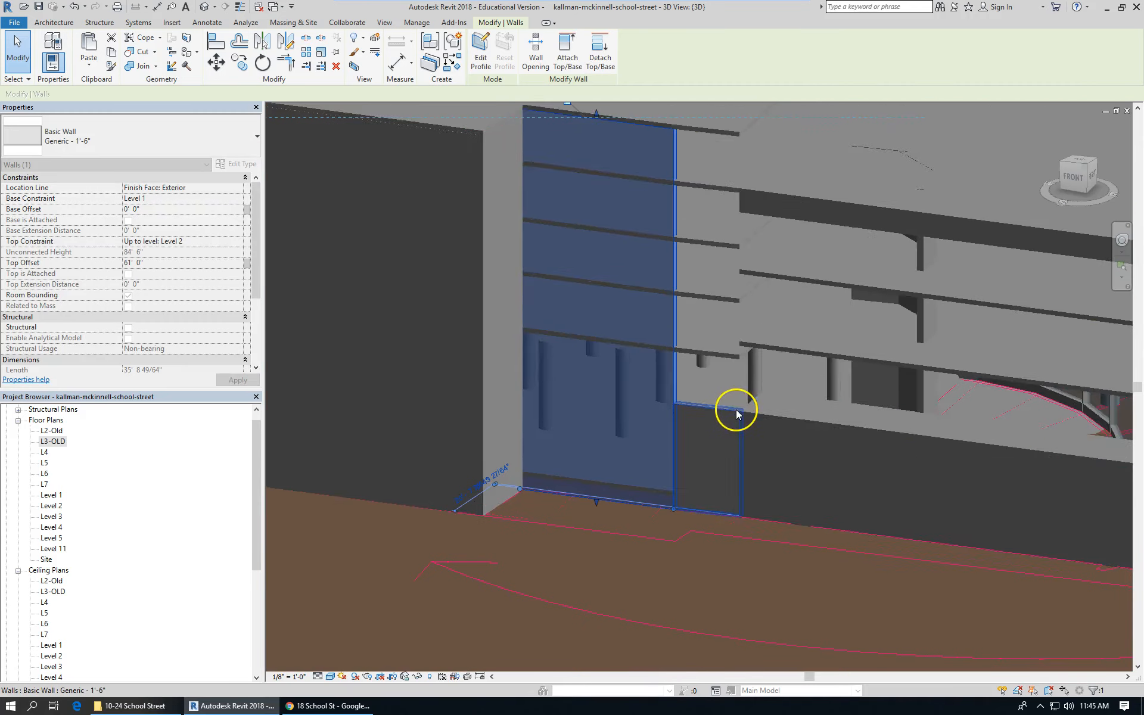
left_click(731, 412)
left_click_drag(710, 404, 706, 133)
scroll(739, 398, "down", 3)
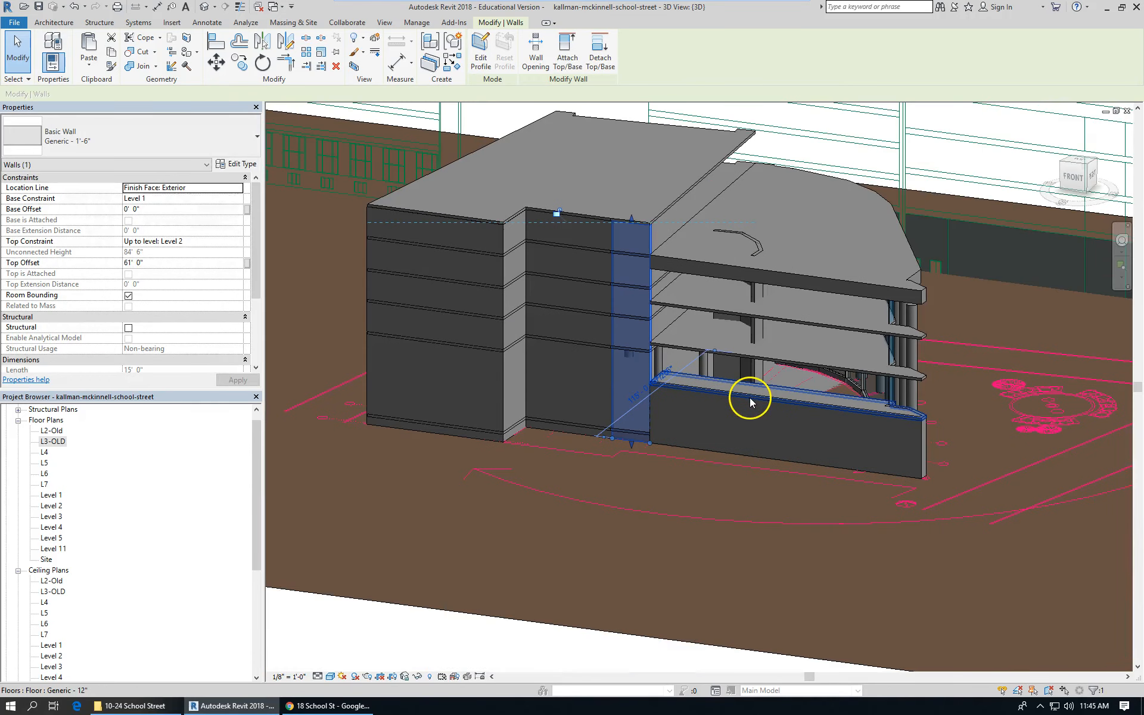
Step: Stretch the long front wall of the curved wing up to its roof slab, with a top offset of about 44' 2"
middle_click_drag(748, 455, 908, 472, "shift")
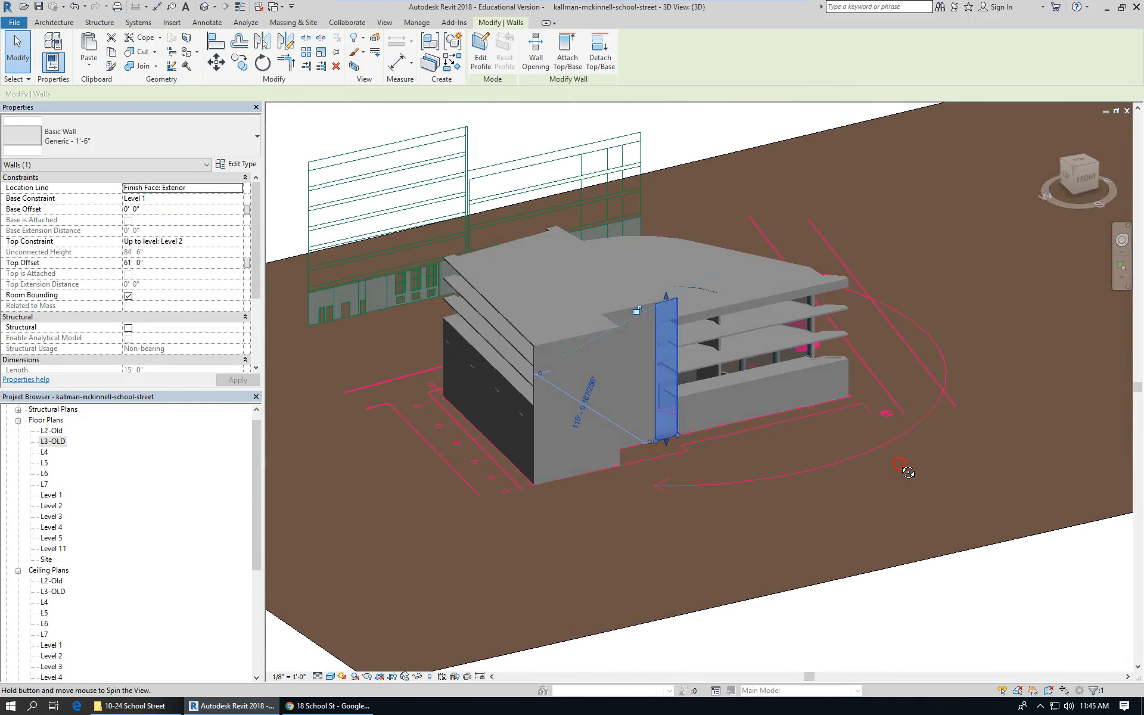
scroll(734, 431, "up", 5)
left_click(734, 441)
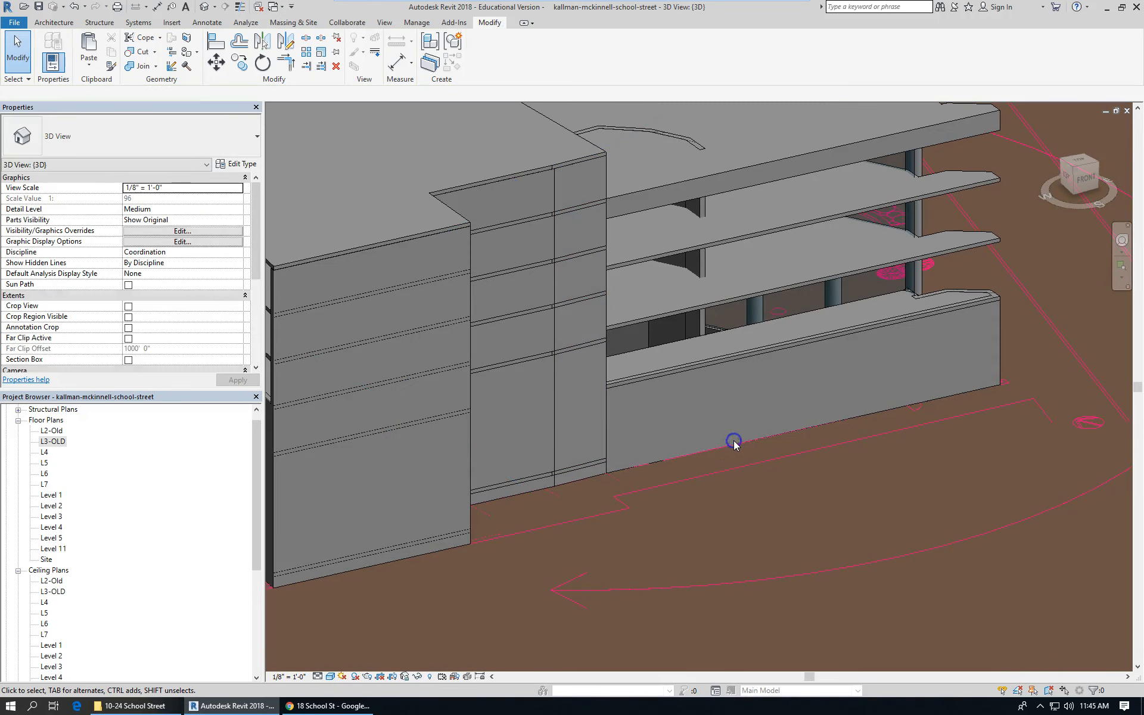
left_click(775, 432)
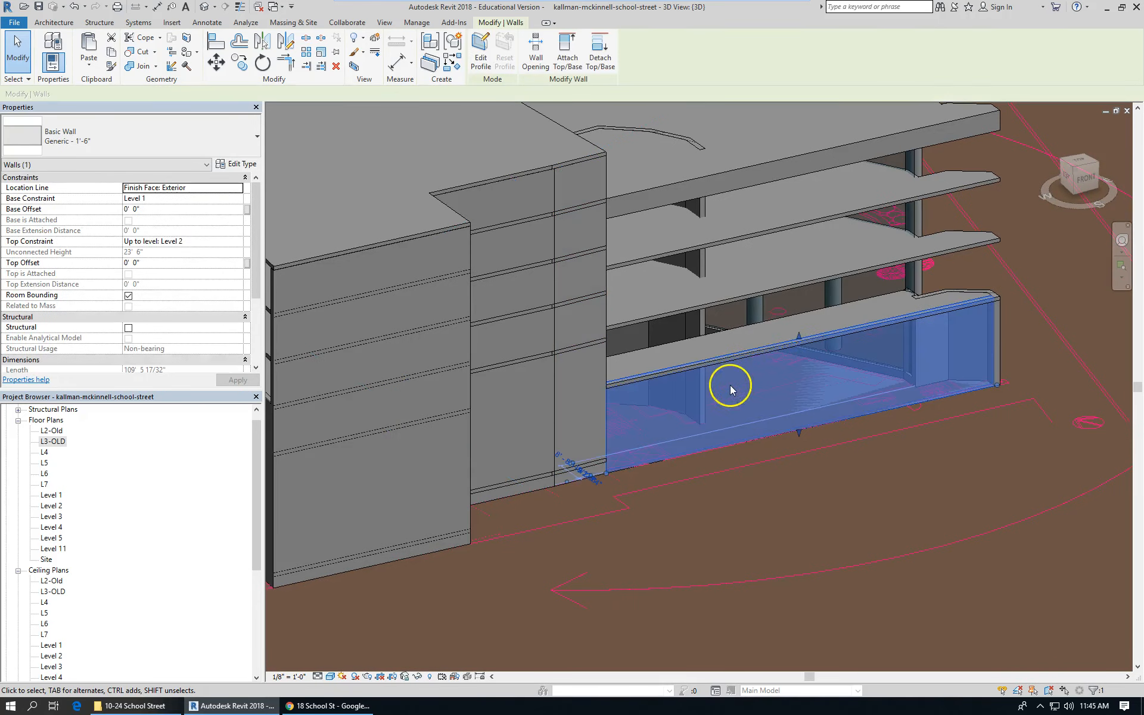
scroll(743, 384, "down", 4)
left_click_drag(738, 383, 738, 288)
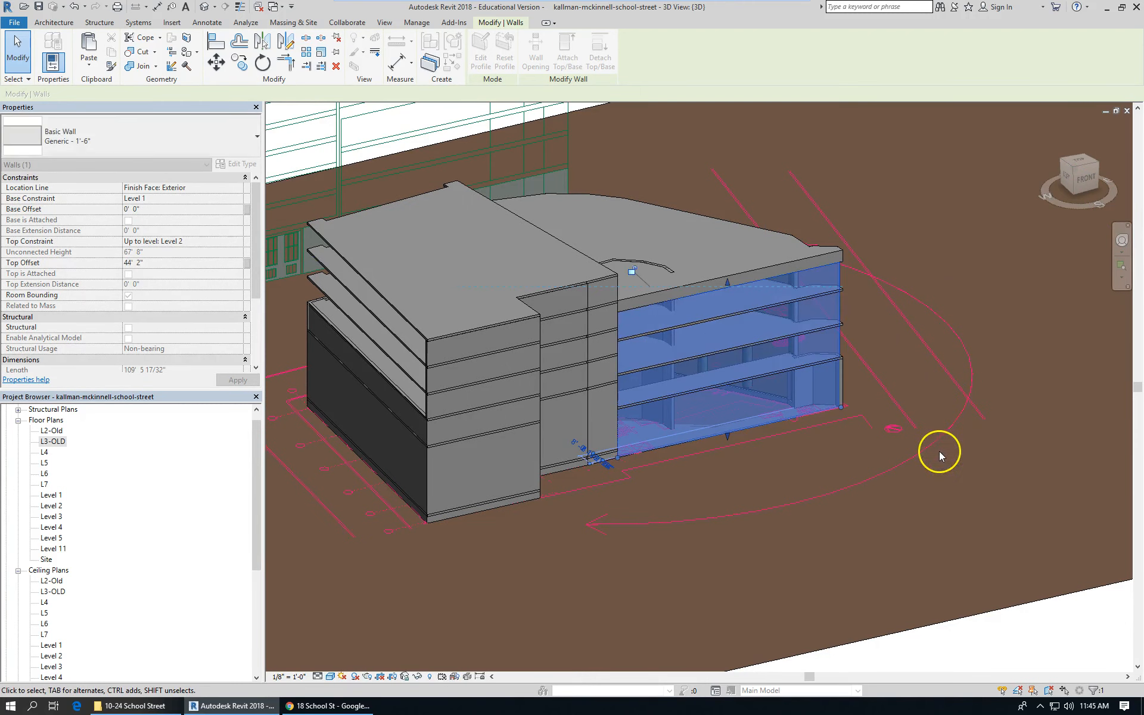
left_click(941, 452)
scroll(925, 408, "down", 1)
scroll(920, 406, "down", 2)
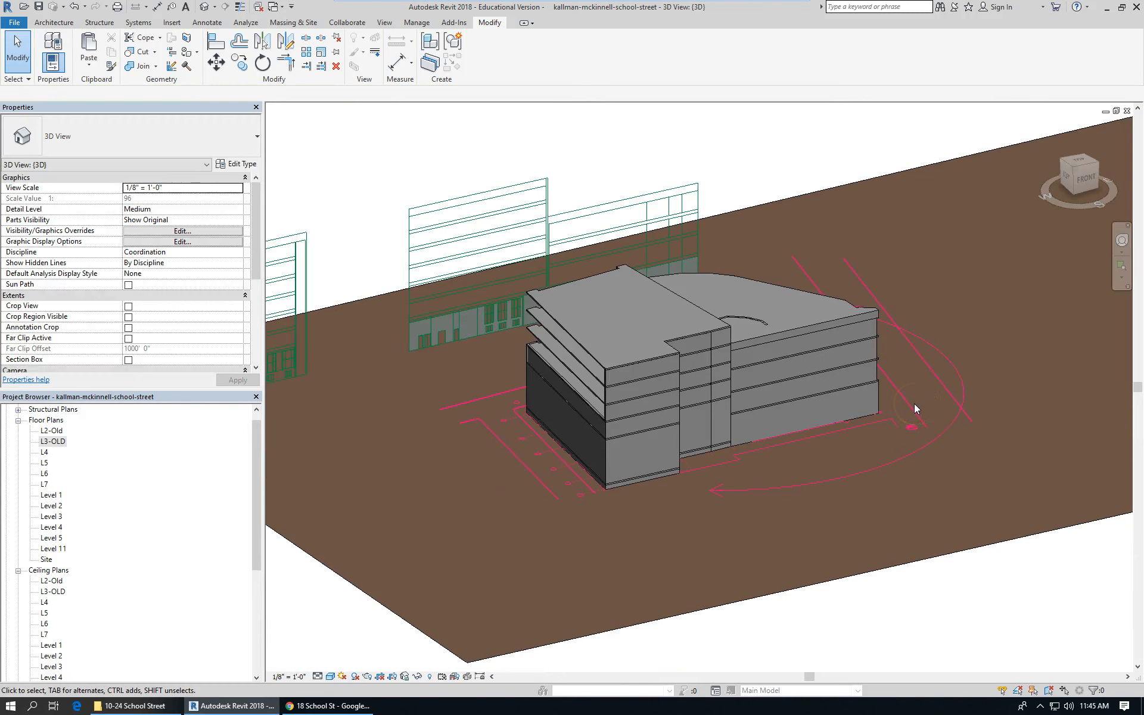
Step: Examine the building's back side, compare it with the School Street facade in Google Maps Street View, and return to Revit
middle_click_drag(733, 384, 775, 441, "shift")
scroll(735, 459, "up", 4)
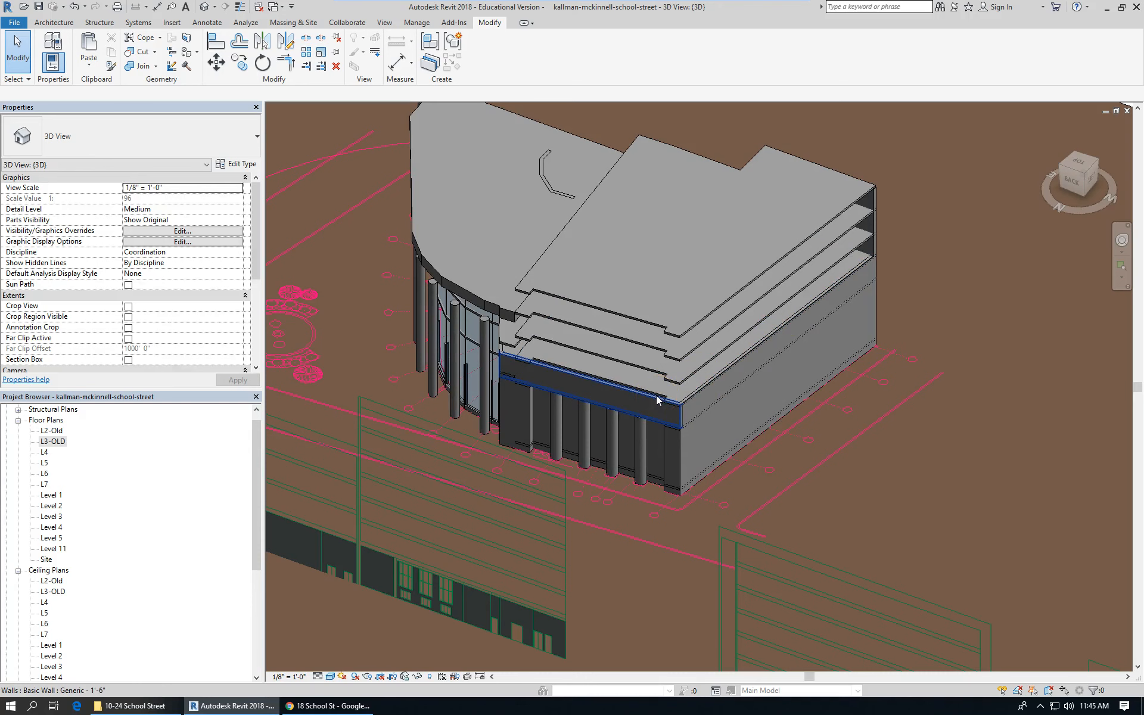
middle_click_drag(814, 545, 767, 454, "shift")
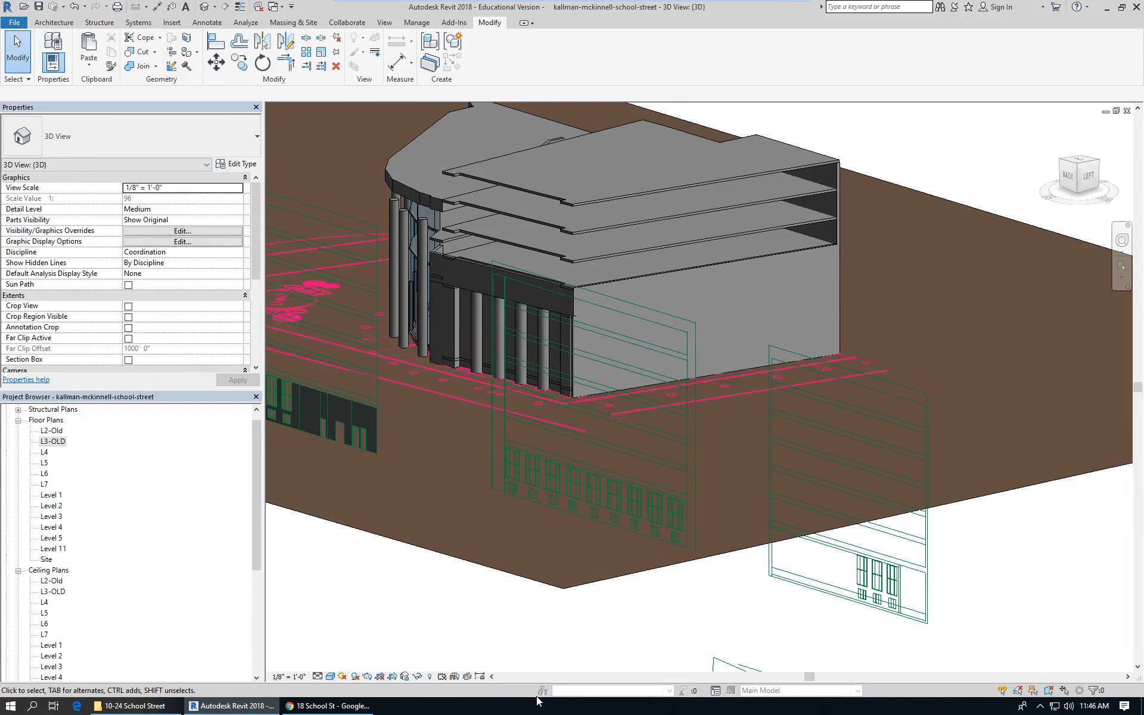
mouse_move(138, 705)
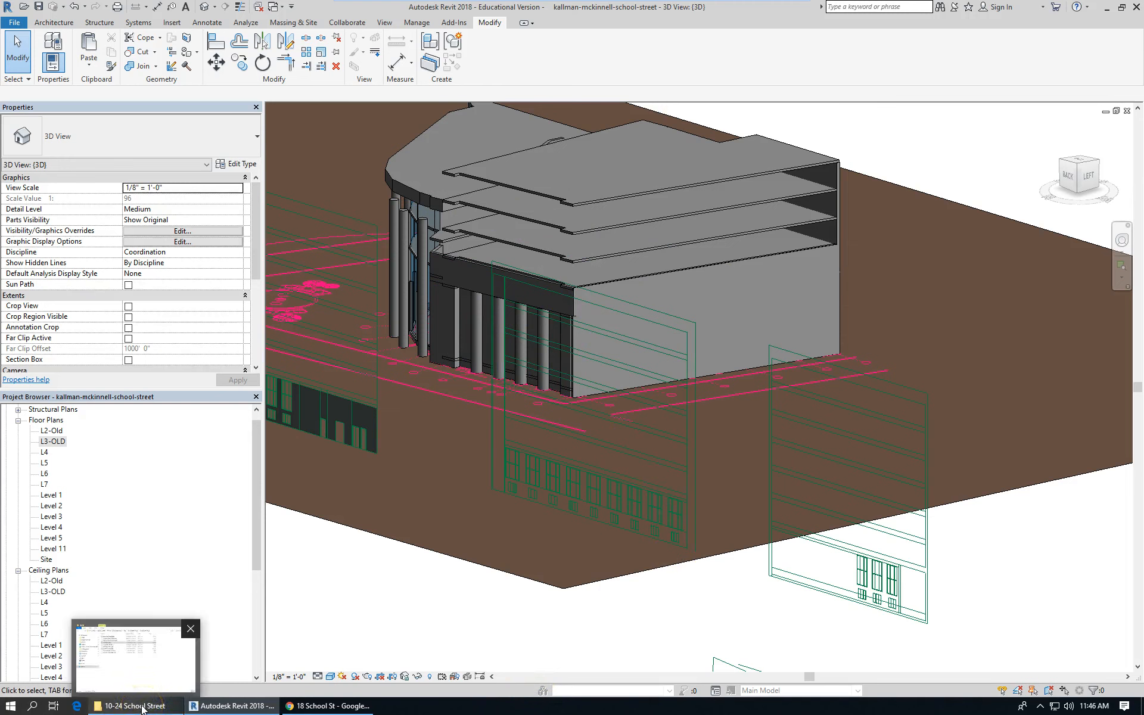
mouse_move(287, 708)
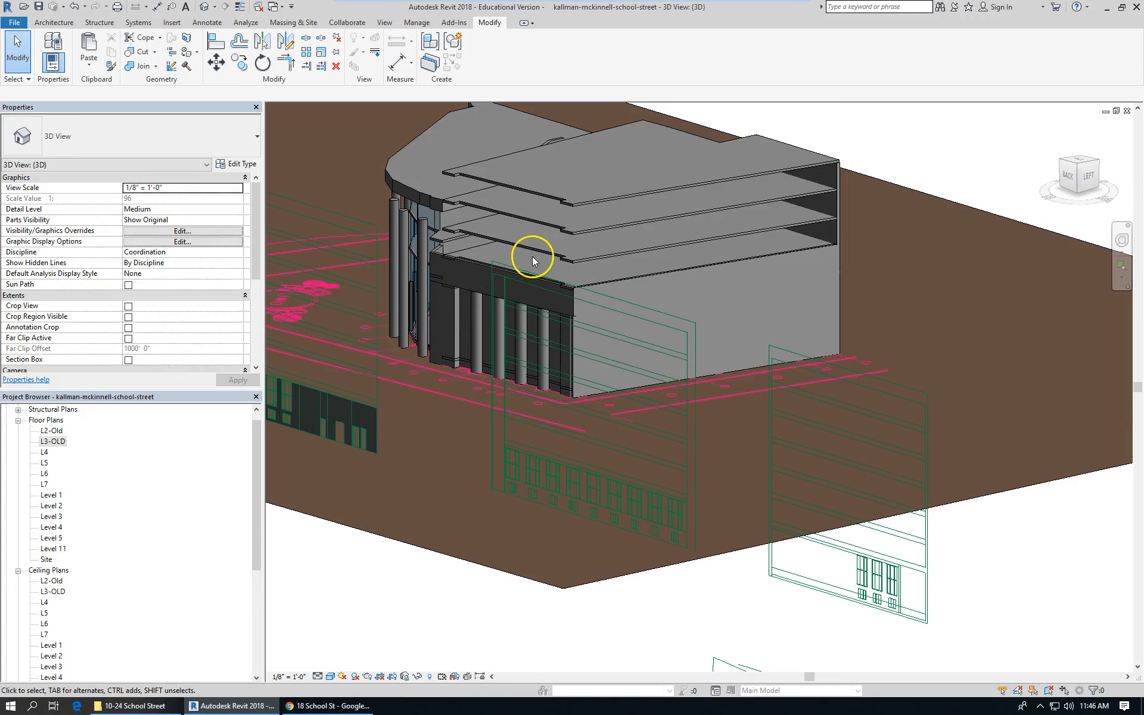
left_click(309, 696)
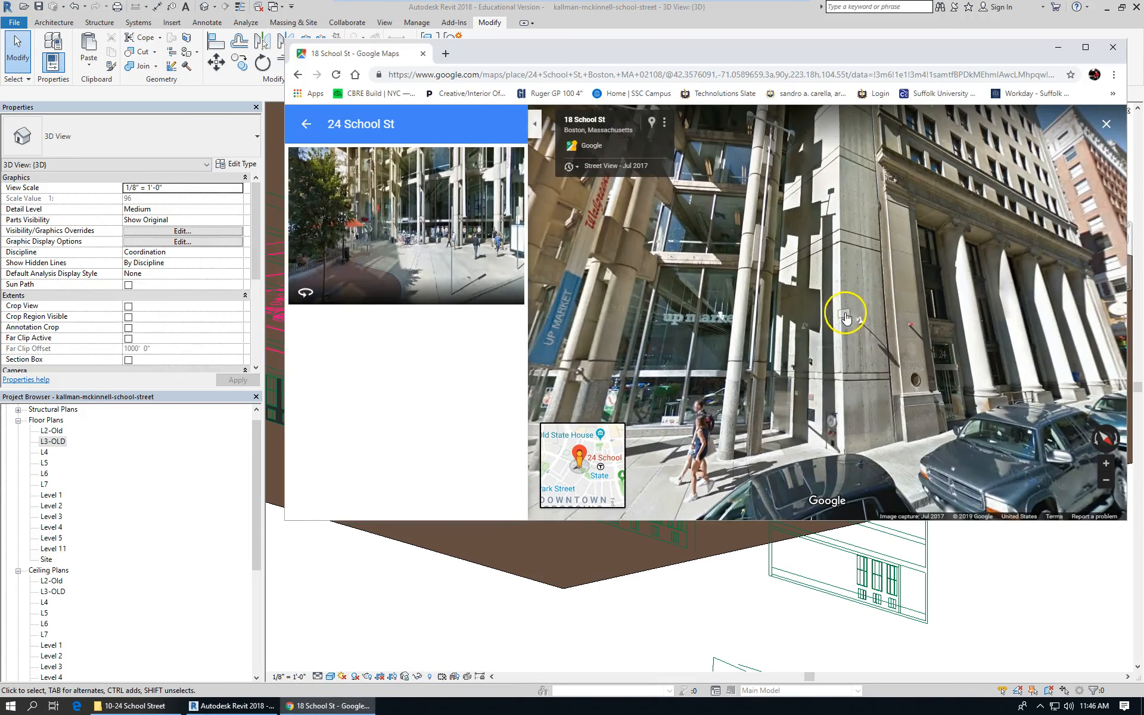
left_click_drag(886, 307, 665, 338)
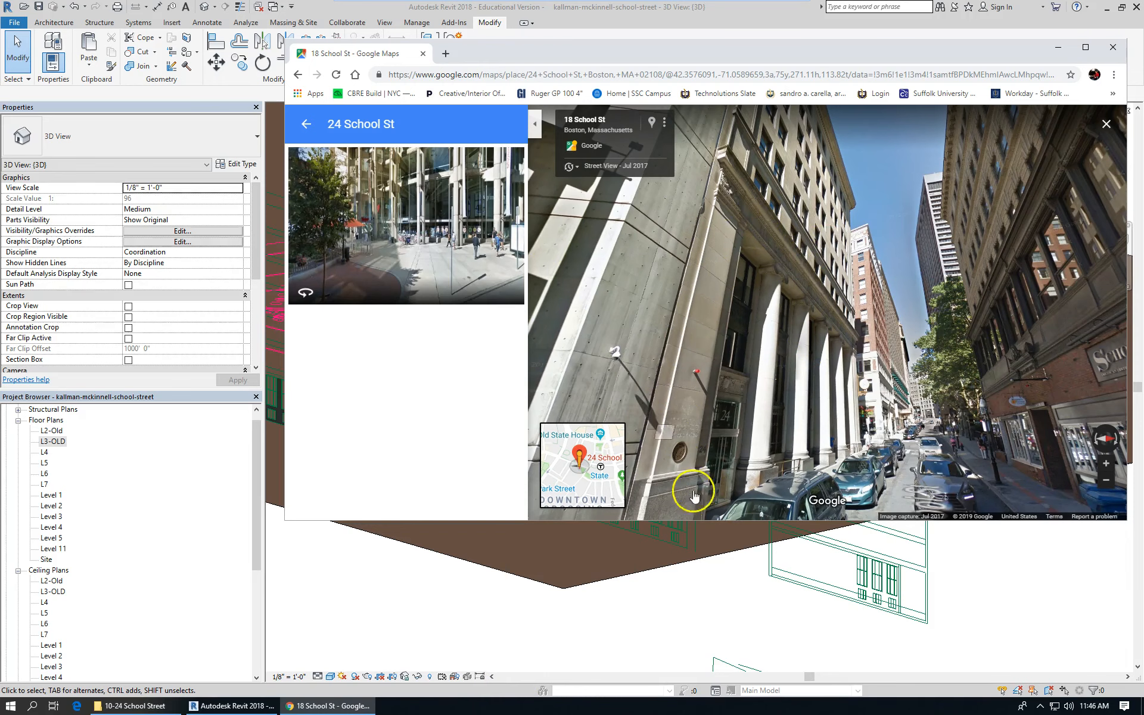
left_click(263, 703)
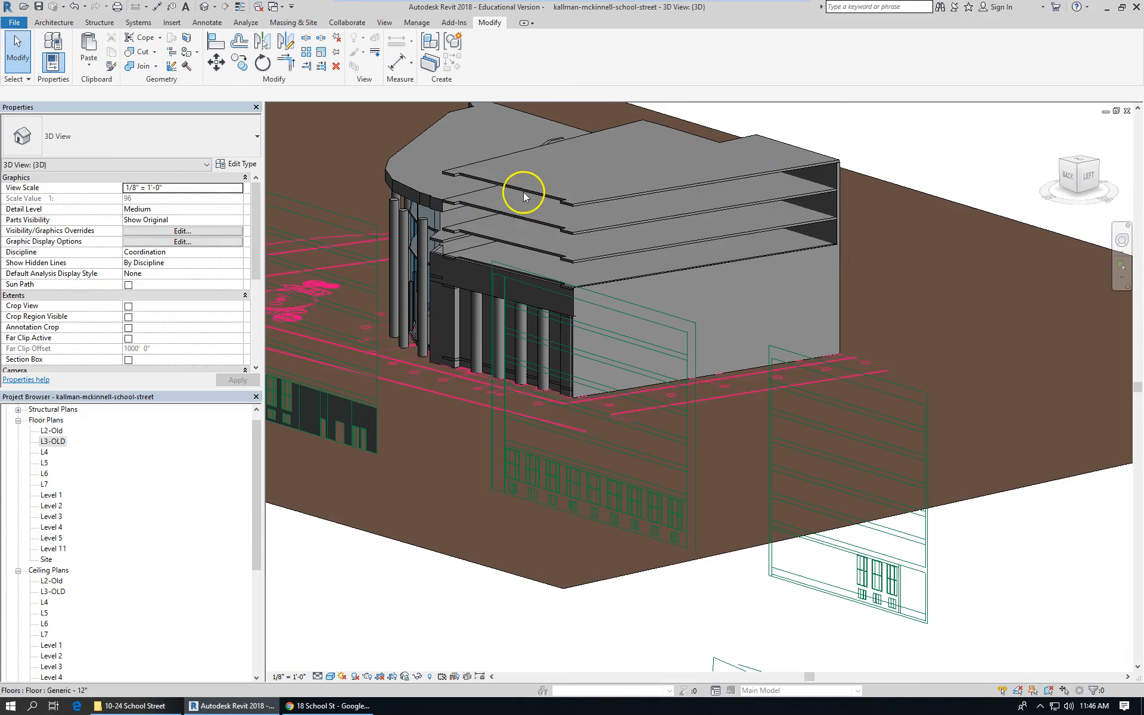
Step: Copy the long side wall, the back wall above the columns and its short return, all between L3-OLD and L4, to the clipboard
scroll(517, 199, "up", 2)
scroll(1007, 377, "down", 3)
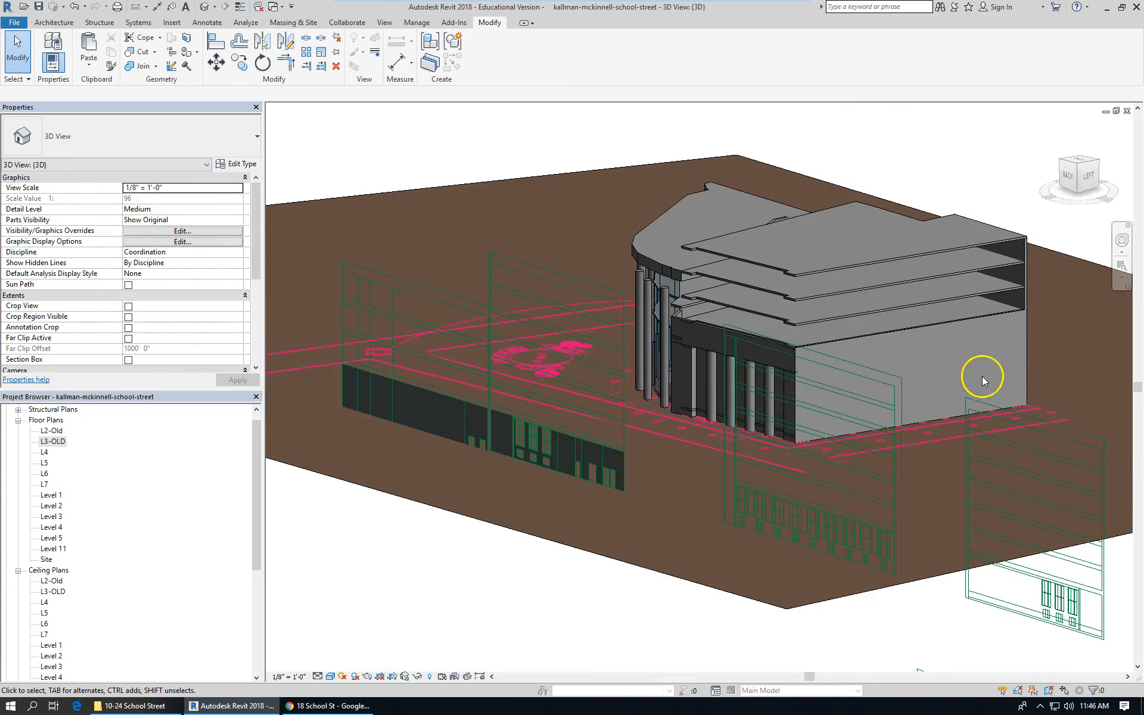
scroll(877, 405, "up", 3)
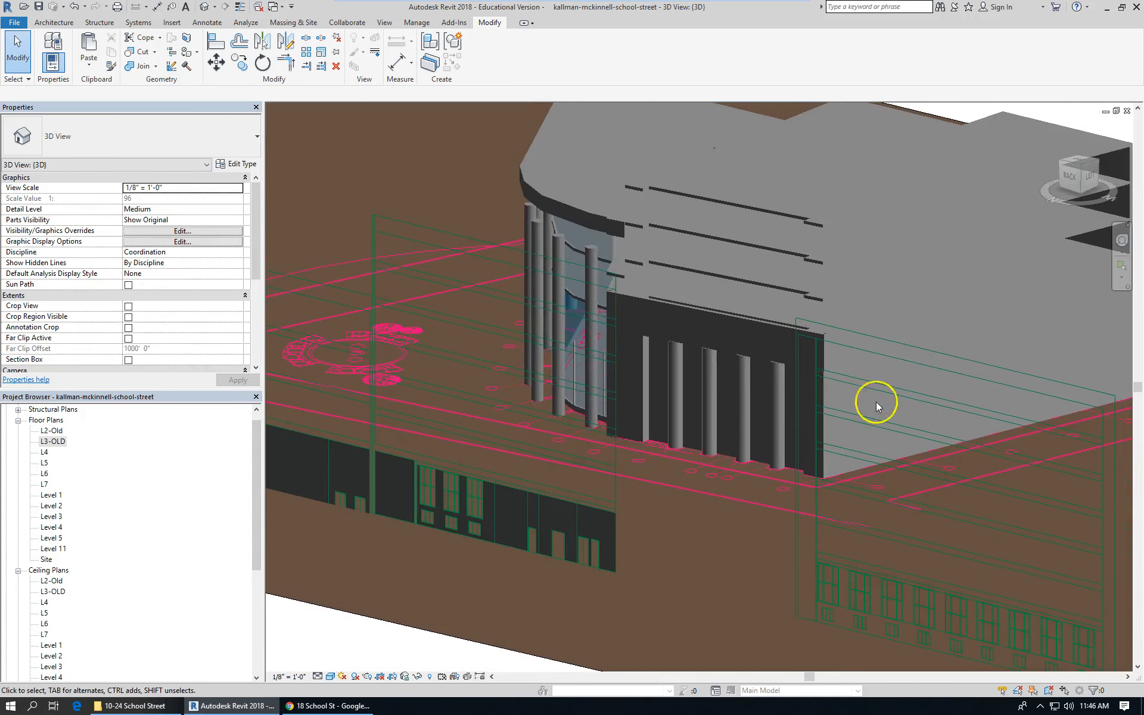
left_click(911, 312)
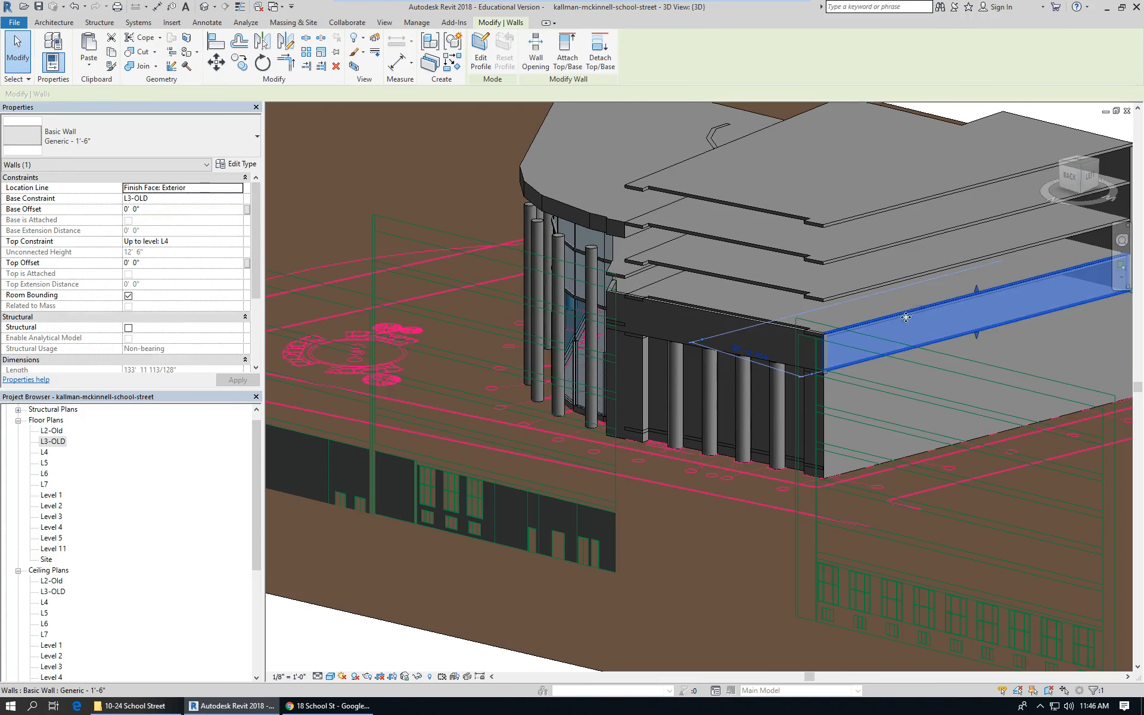
left_click(726, 315, "ctrl")
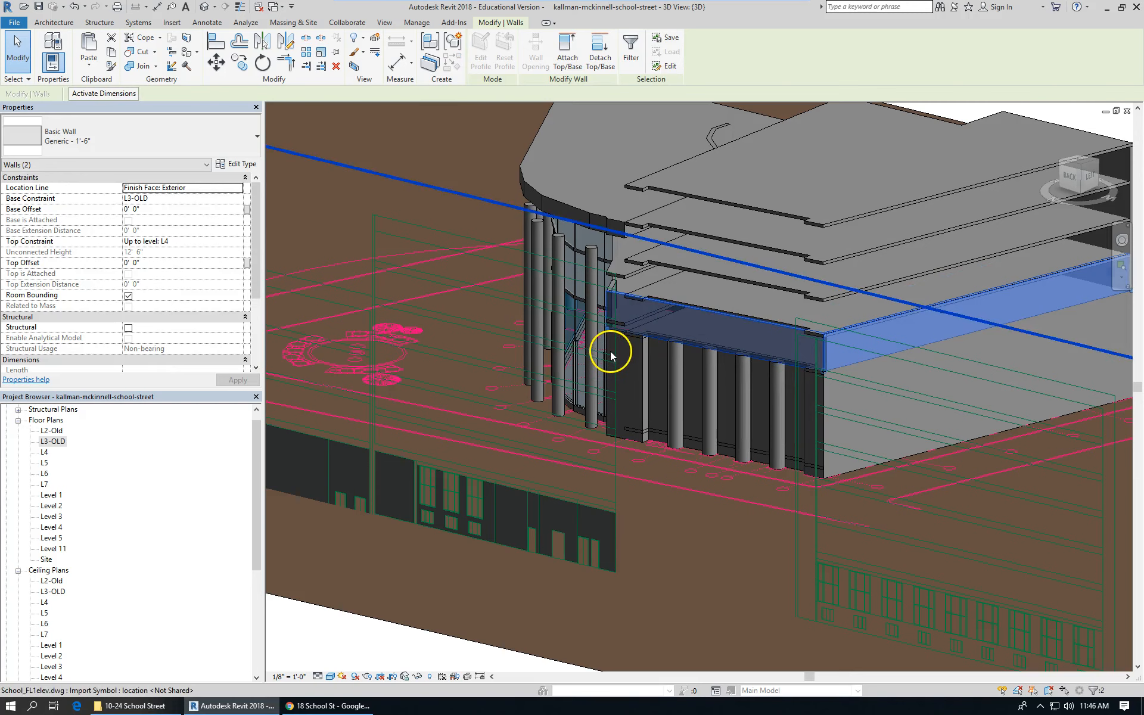
scroll(607, 350, "down", 3)
middle_click_drag(603, 346, 776, 403, "shift")
scroll(712, 371, "up", 4)
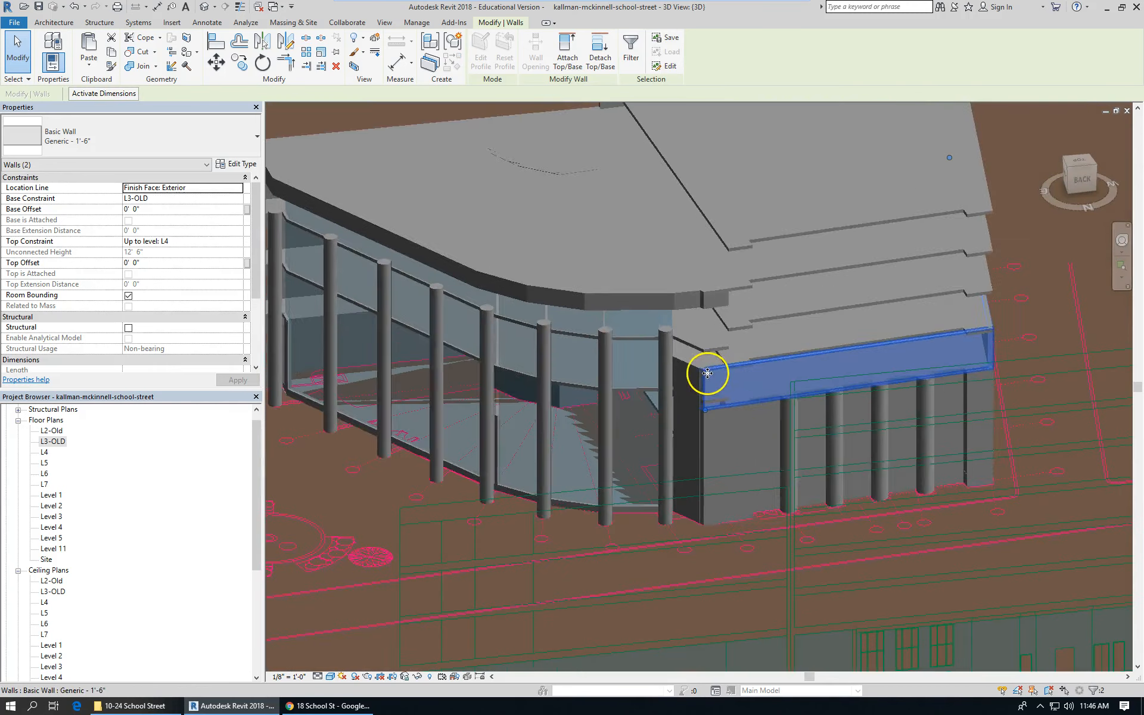
left_click(686, 364, "ctrl")
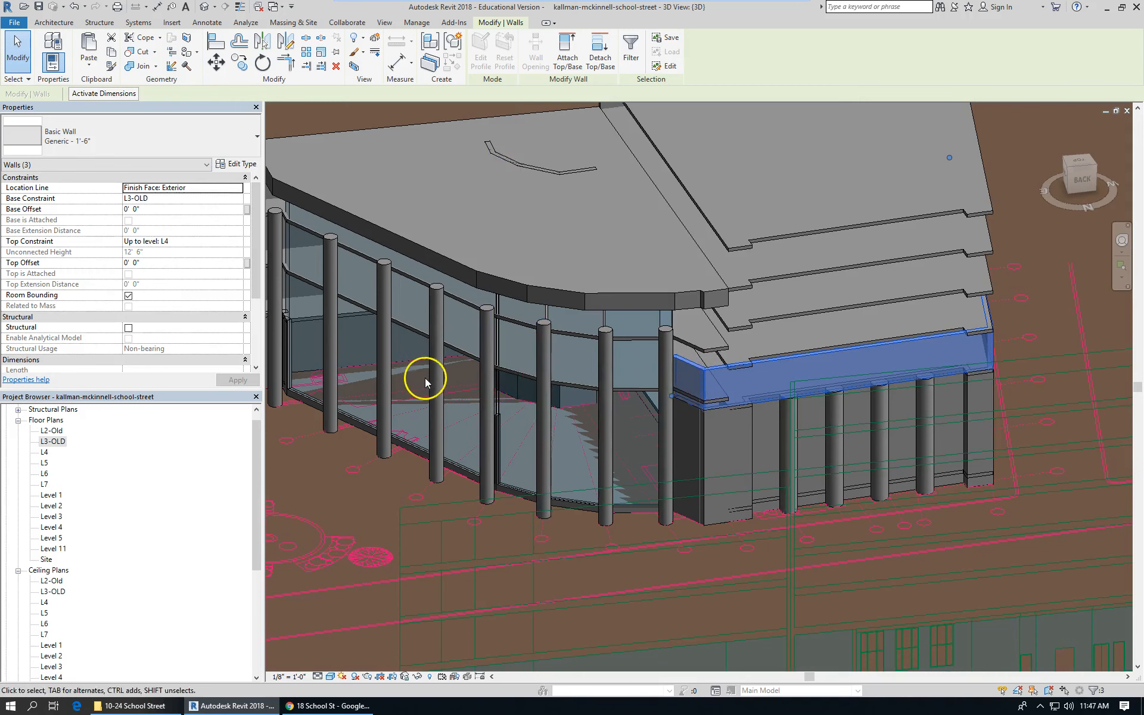
scroll(426, 378, "down", 3)
middle_click_drag(812, 401, 710, 415, "shift")
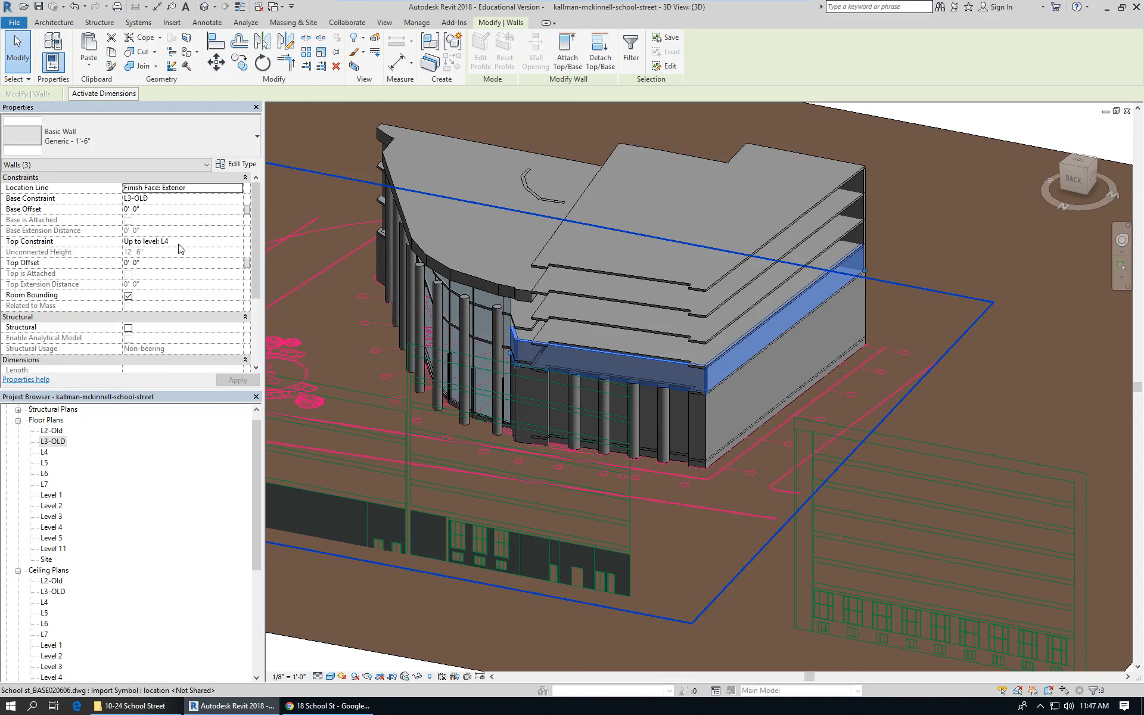
left_click(116, 53)
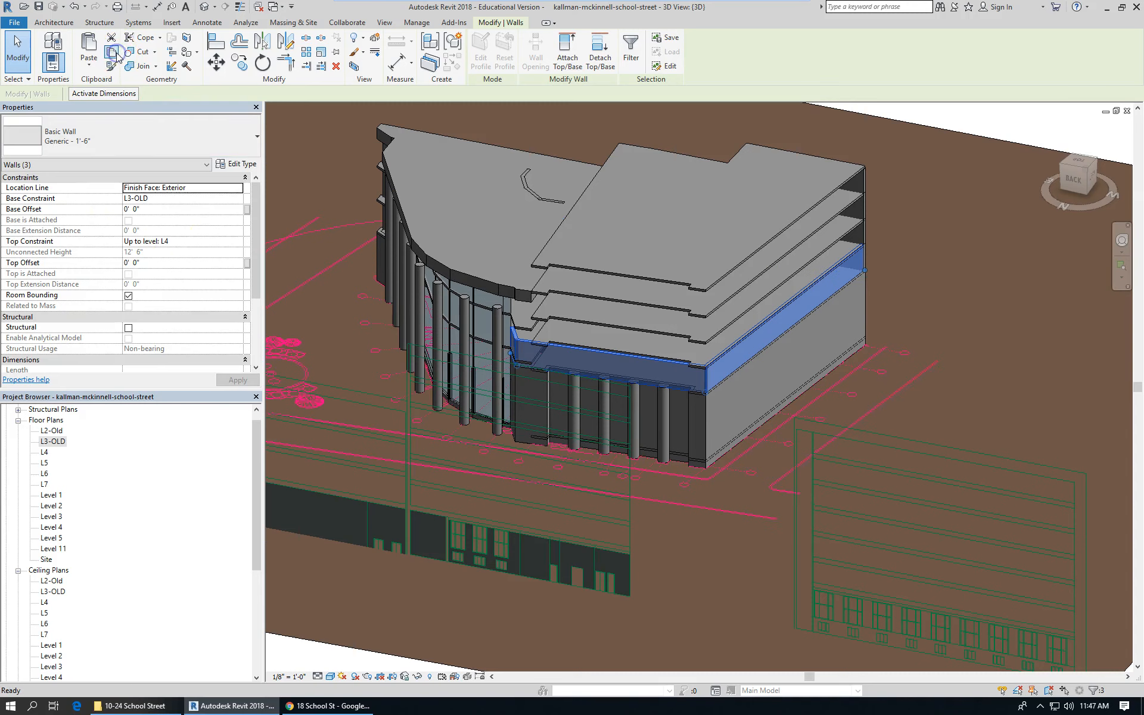
Step: Try to paste the three copied walls aligned to levels L4 through L6, and undo the paste
left_click(89, 60)
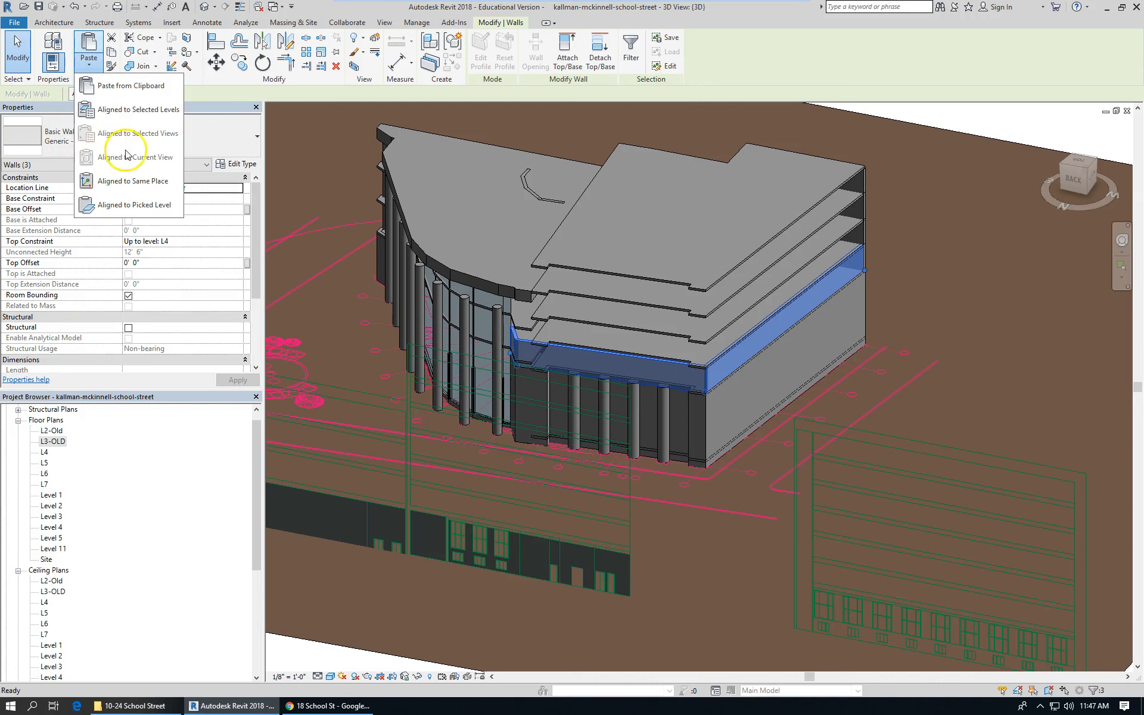
left_click(113, 110)
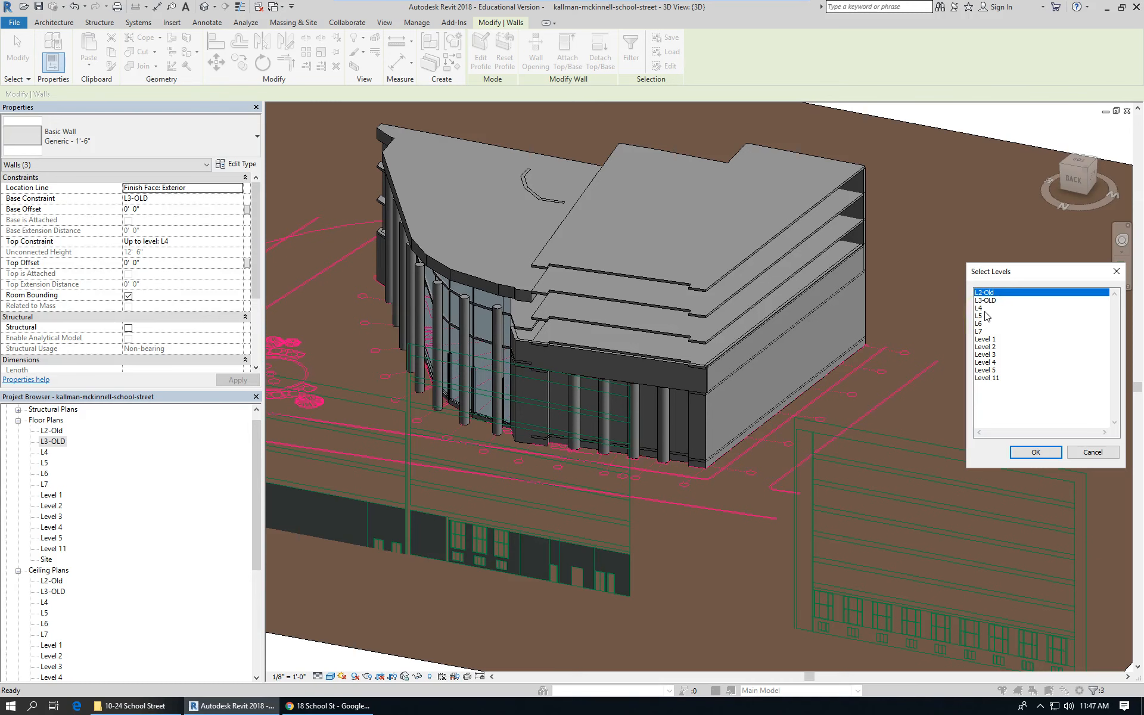
left_click_drag(983, 312, 984, 327)
left_click(1036, 452)
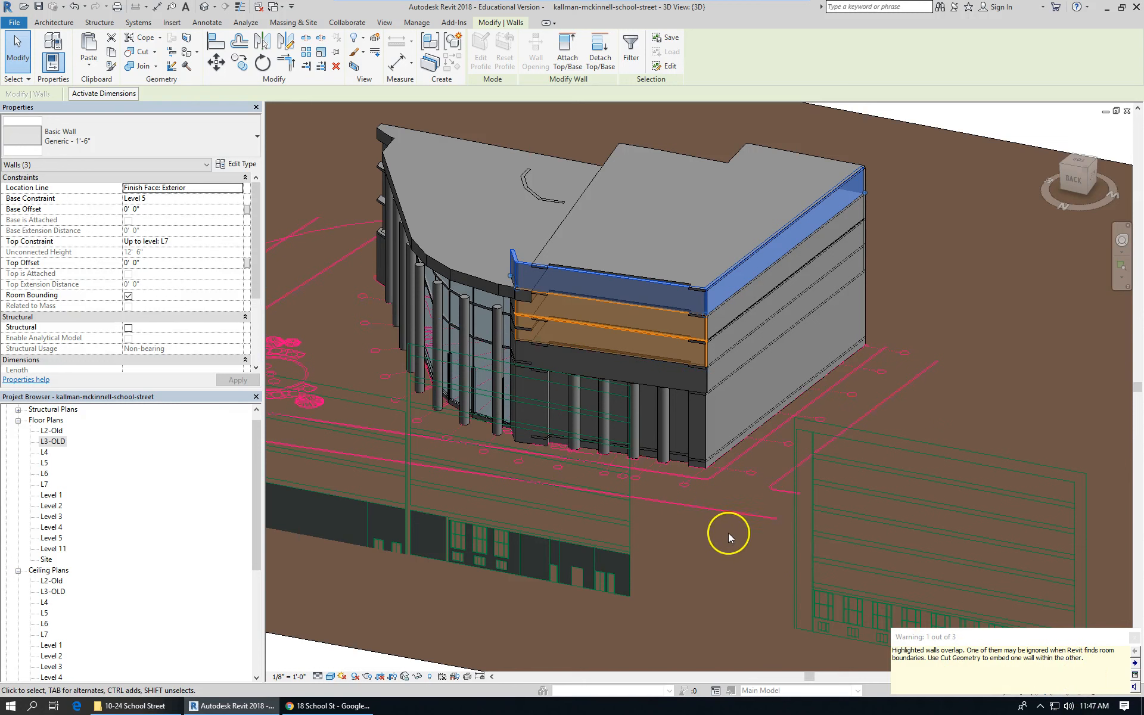
scroll(728, 533, "up", 2)
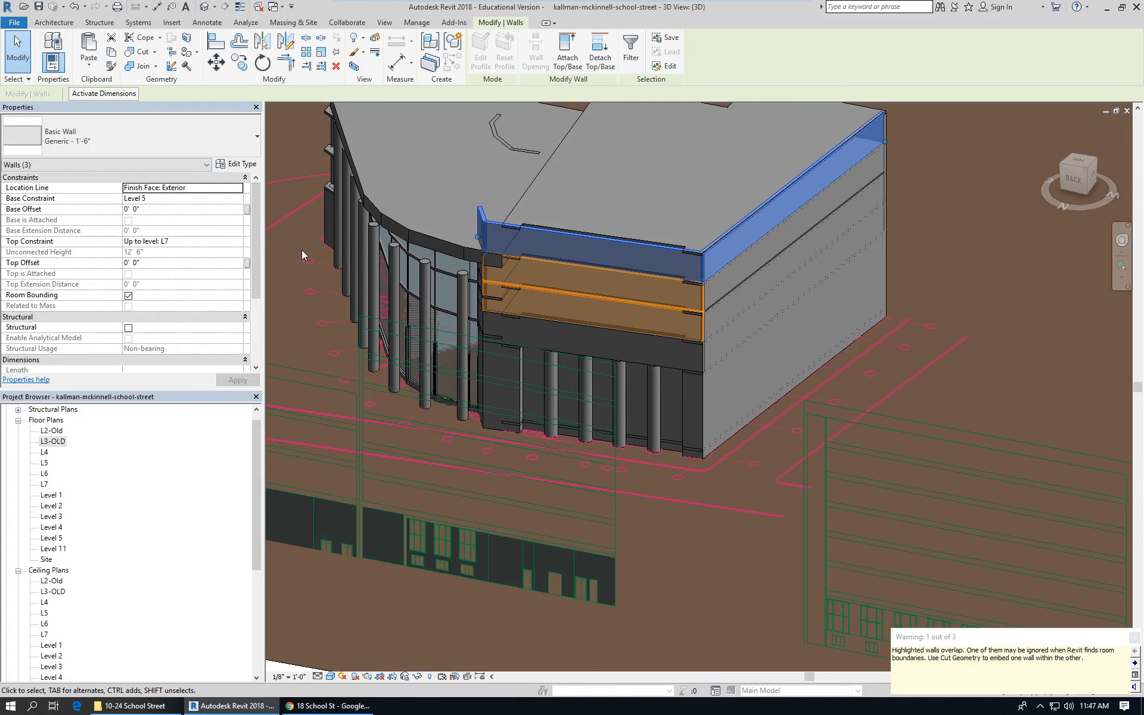
key("ctrl+z")
left_click(345, 295)
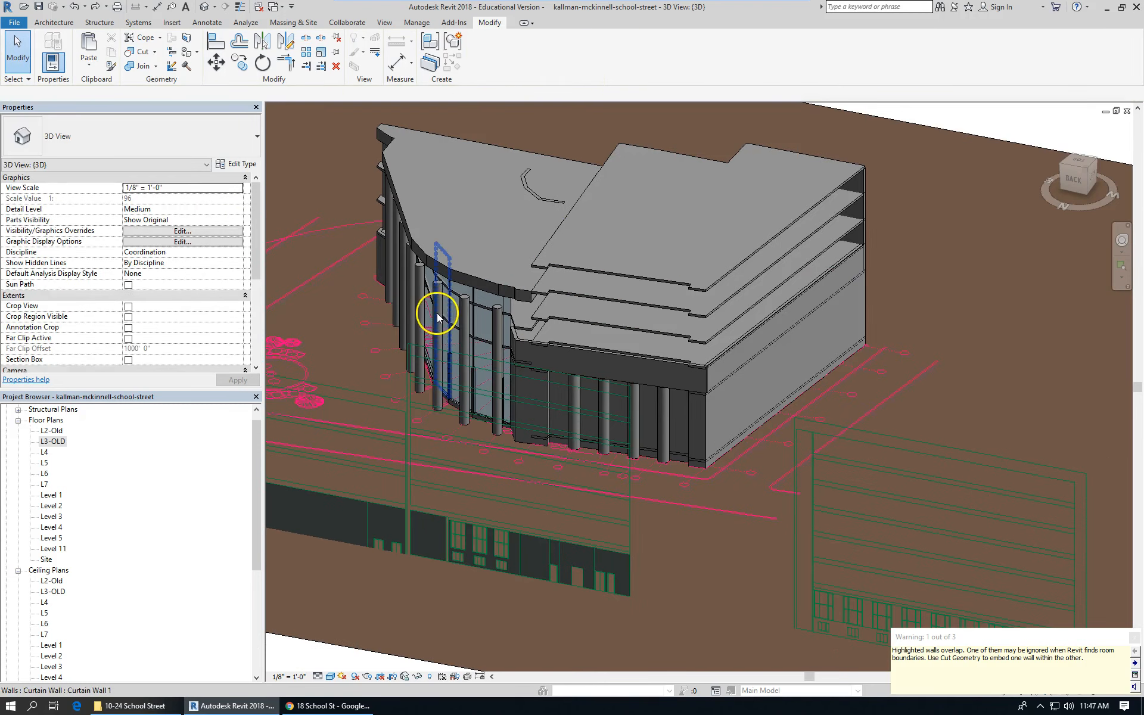
Step: Check the back, side and short return walls above L3-OLD, reselect all three, and paste the copied walls aligned to level L4
left_click(689, 372)
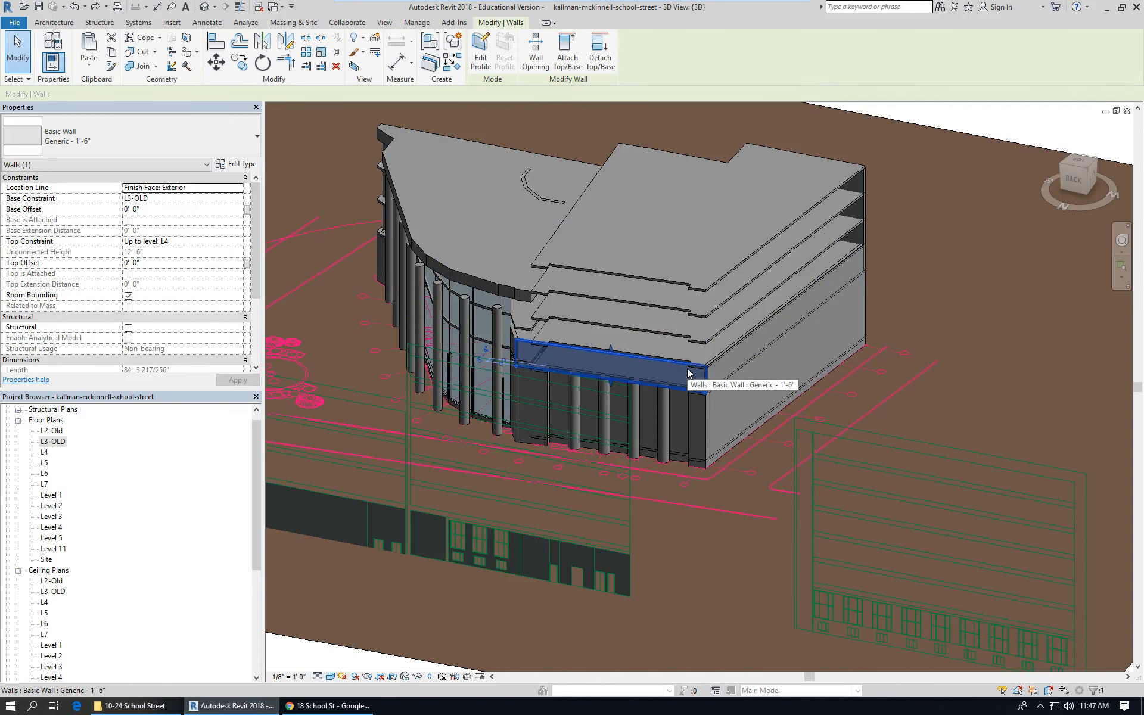
left_click(734, 349)
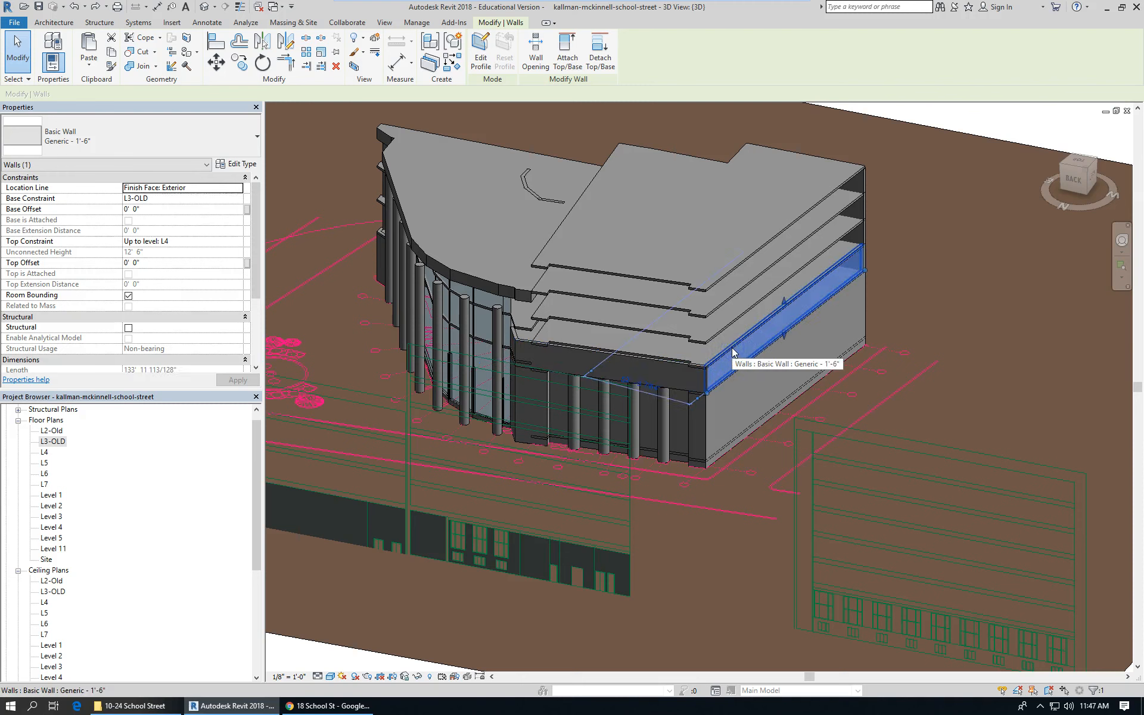
left_click(517, 337)
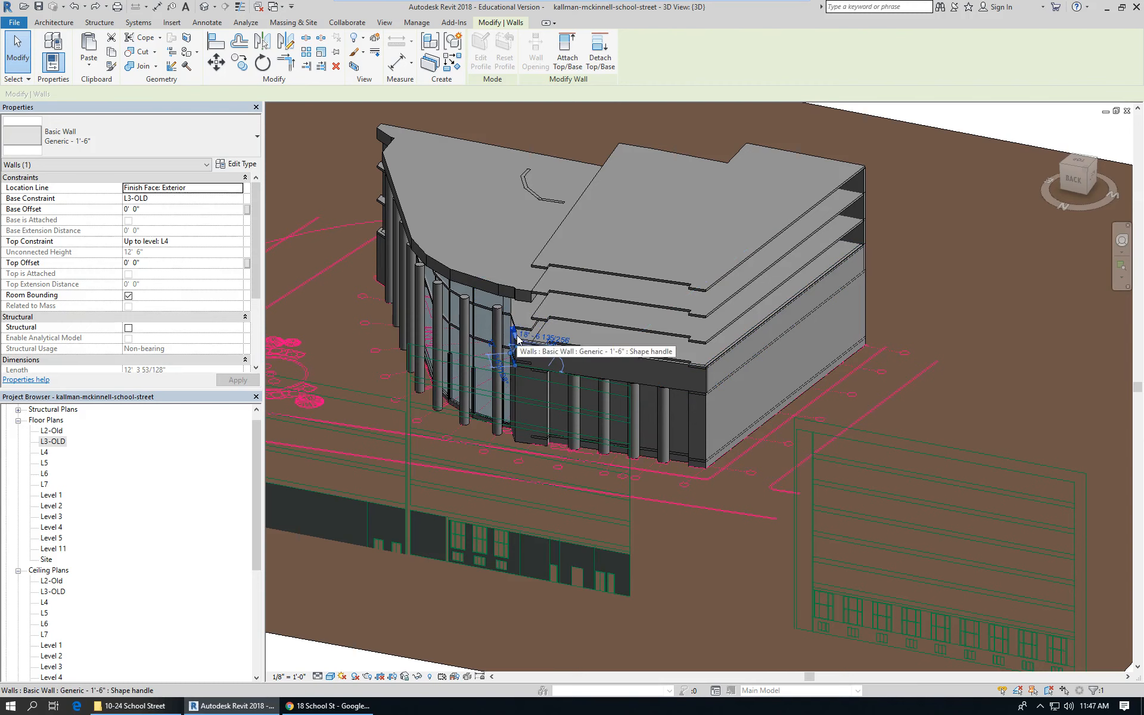
left_click(580, 349)
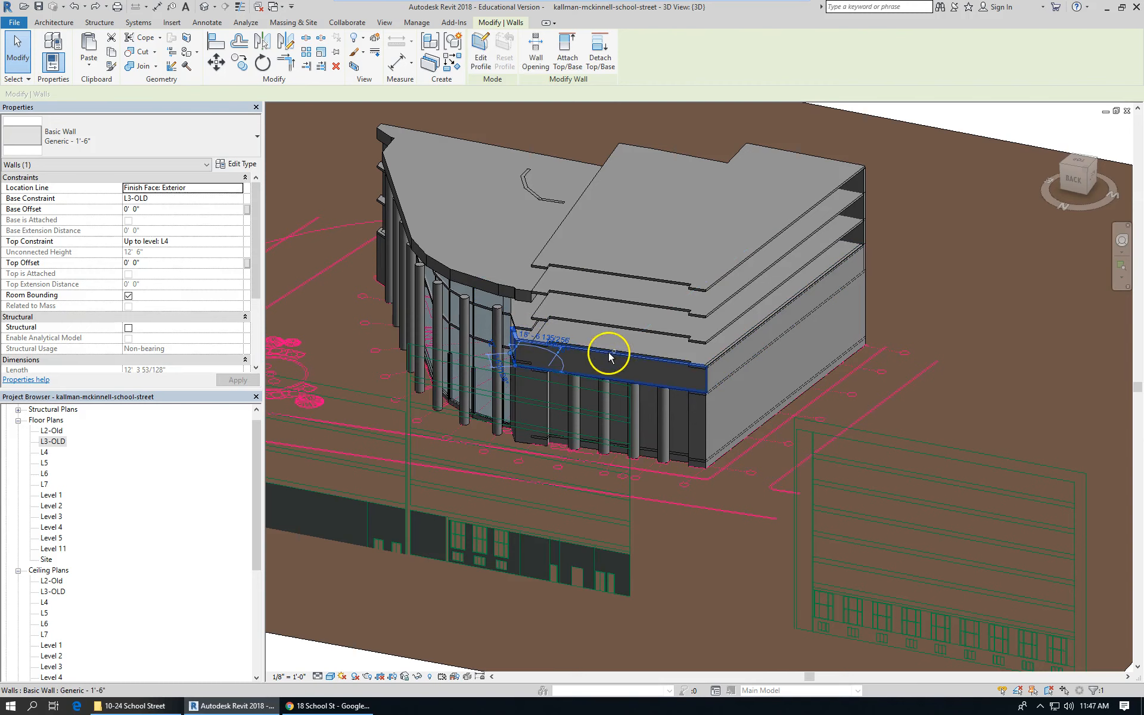
left_click(729, 349, "ctrl")
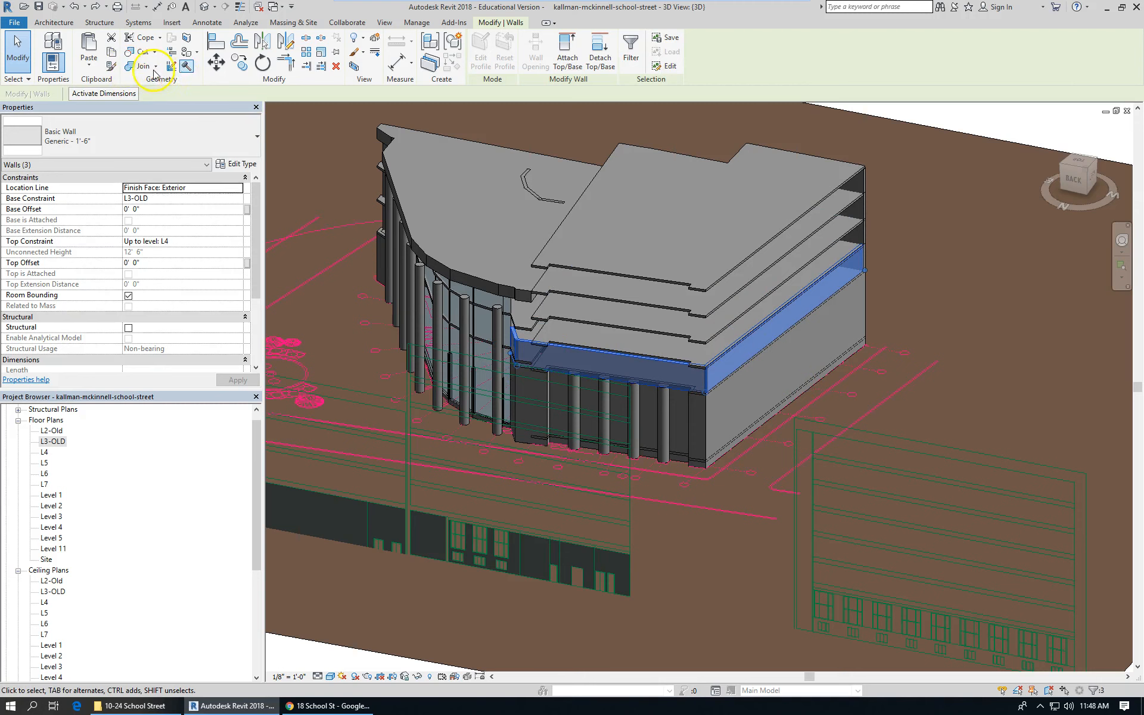
left_click(88, 62)
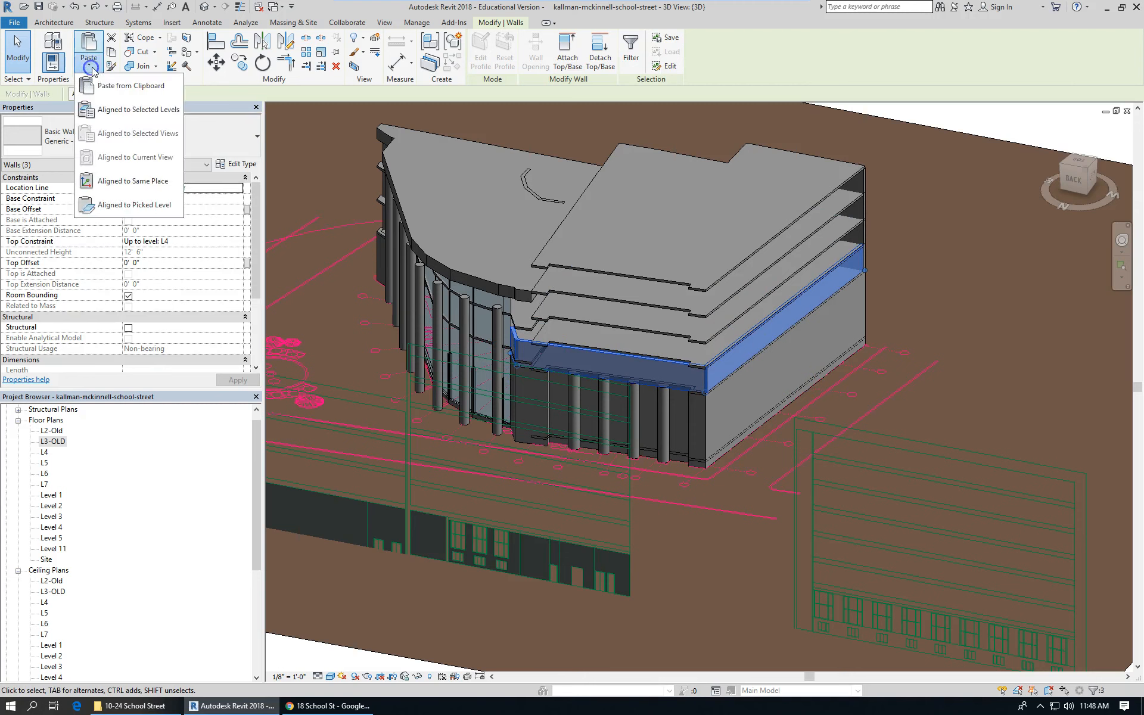
left_click(122, 109)
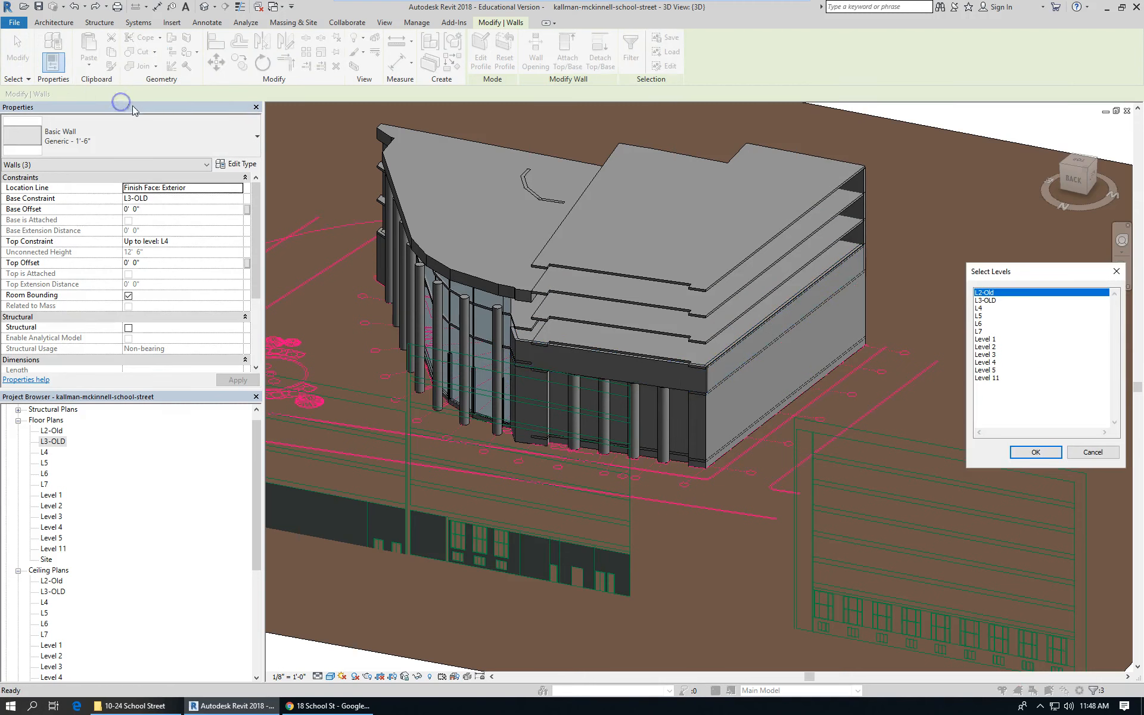
left_click(981, 309)
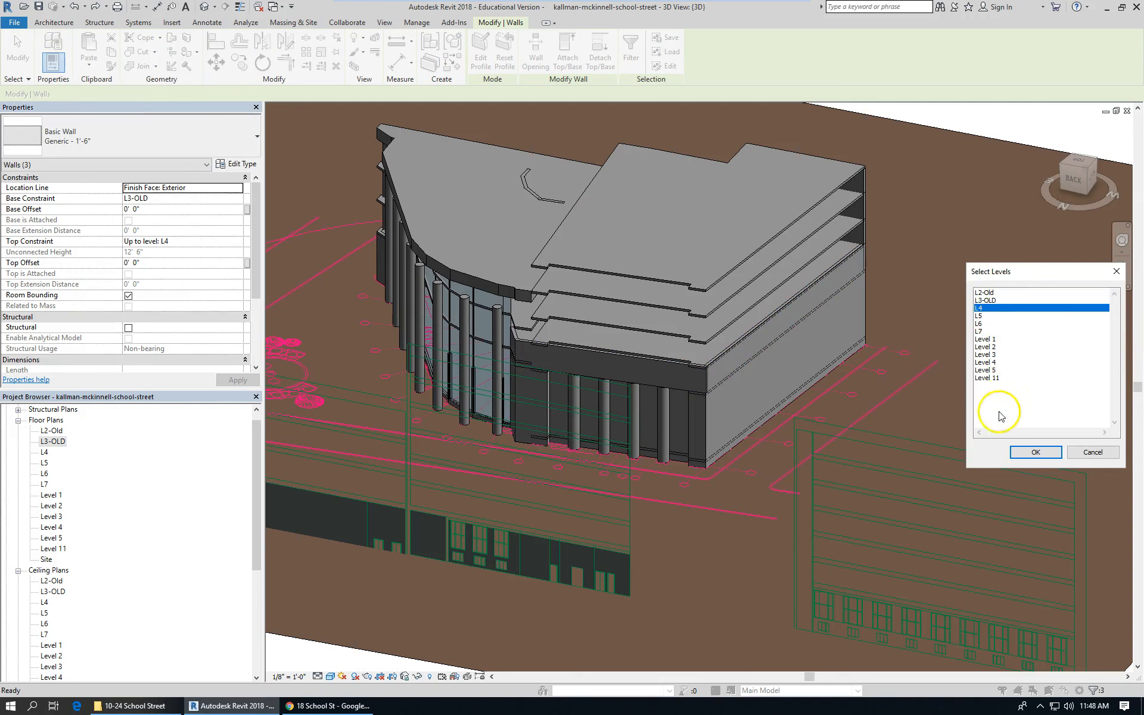
left_click(1021, 452)
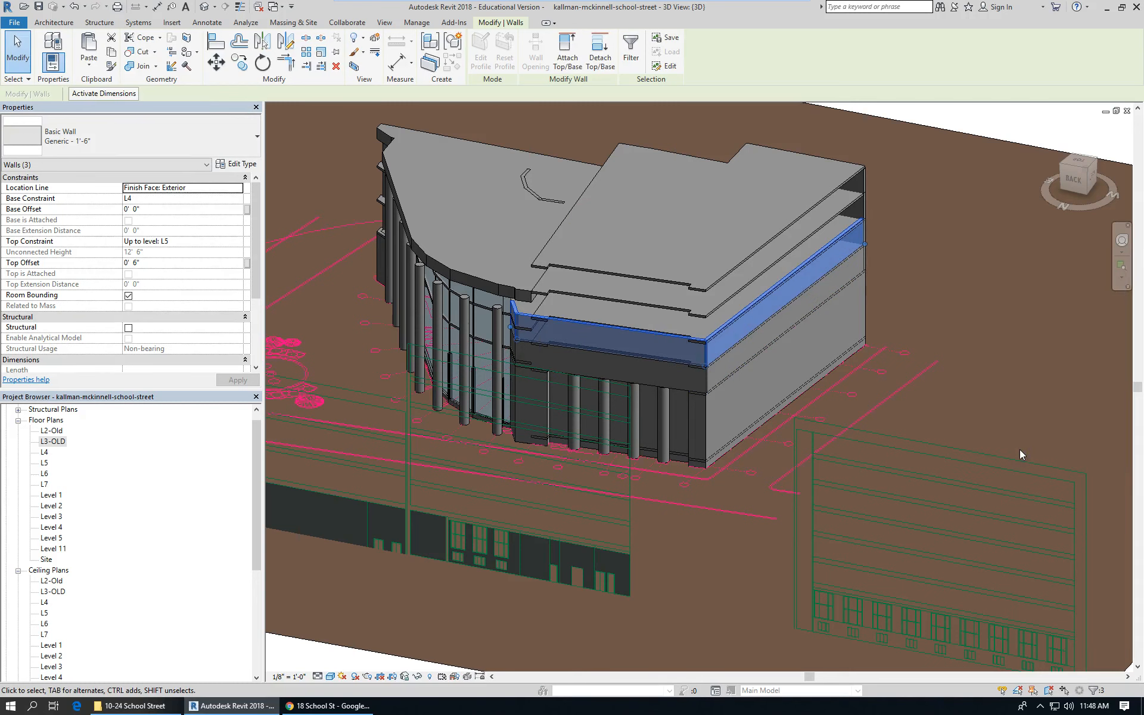
Step: Paste the three copied walls again, aligned to level L5
left_click(89, 62)
left_click(139, 110)
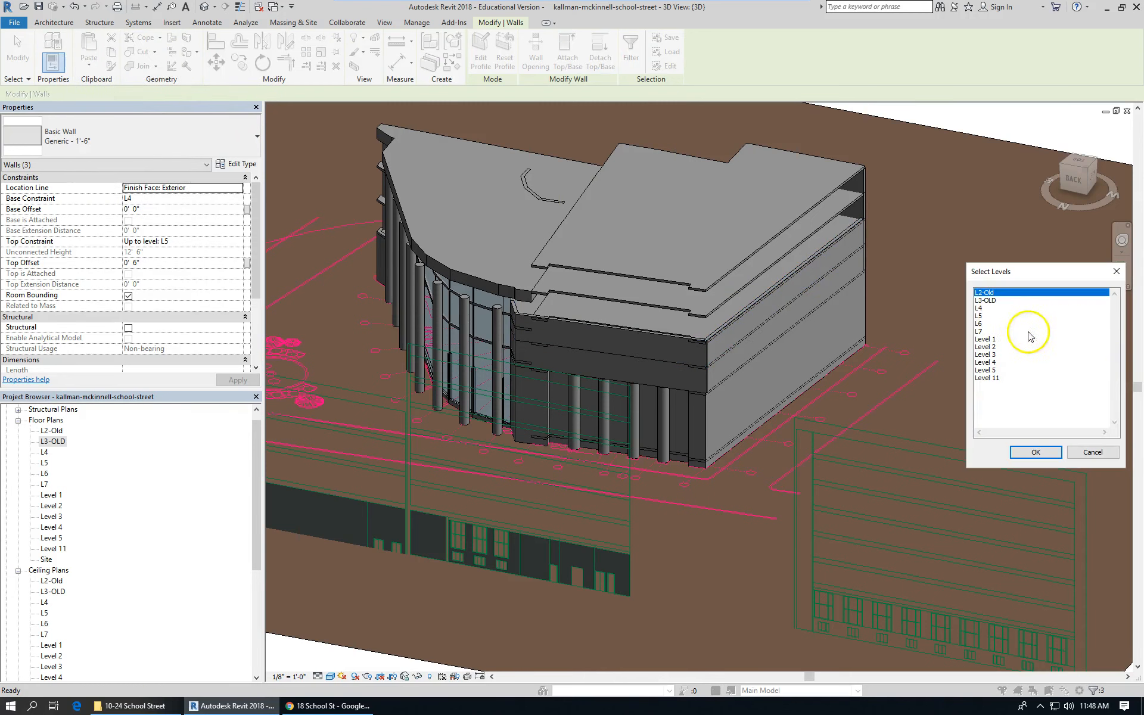
left_click(979, 316)
left_click(1024, 452)
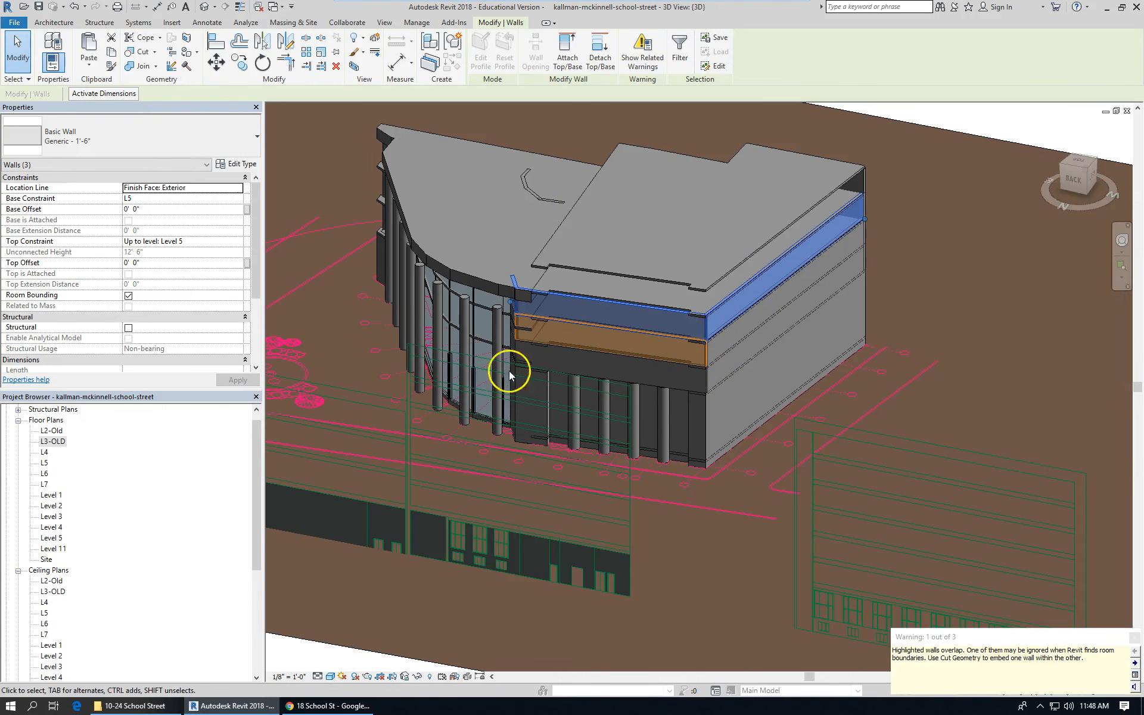
Step: Paste the same three walls aligned to level L6 to enclose the top floor below the roof
scroll(491, 370, "up", 2)
middle_click_drag(496, 364, 695, 401, "shift")
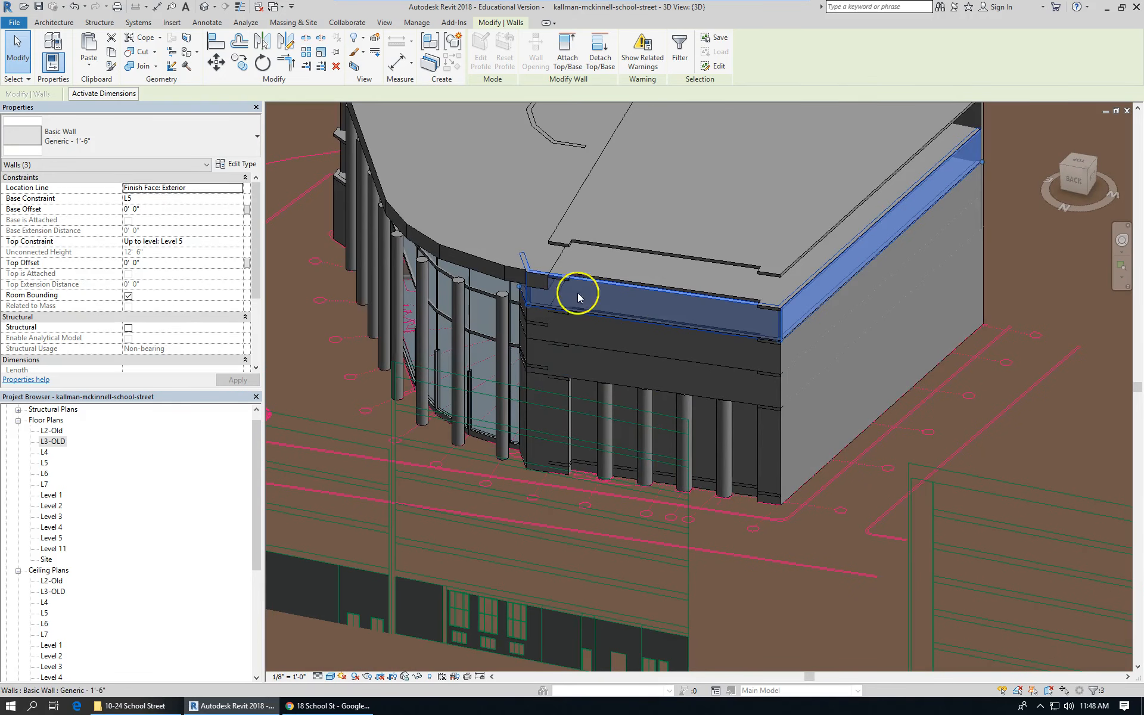
left_click(89, 65)
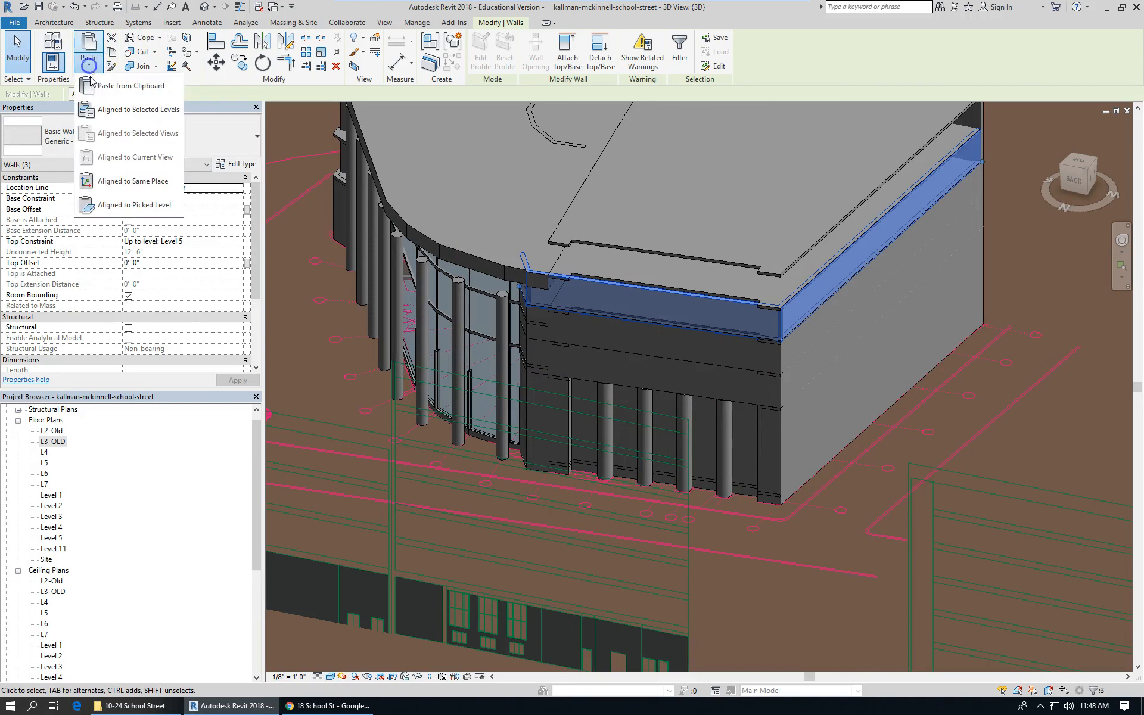
left_click(155, 121)
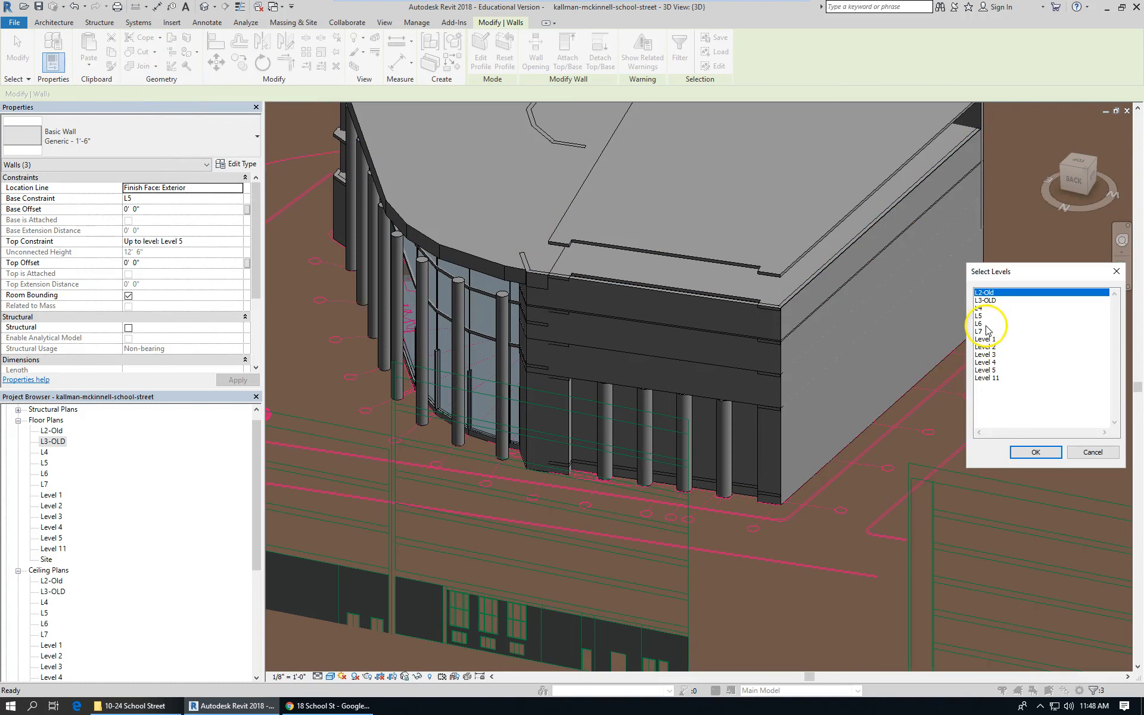
left_click(986, 325)
left_click(1037, 452)
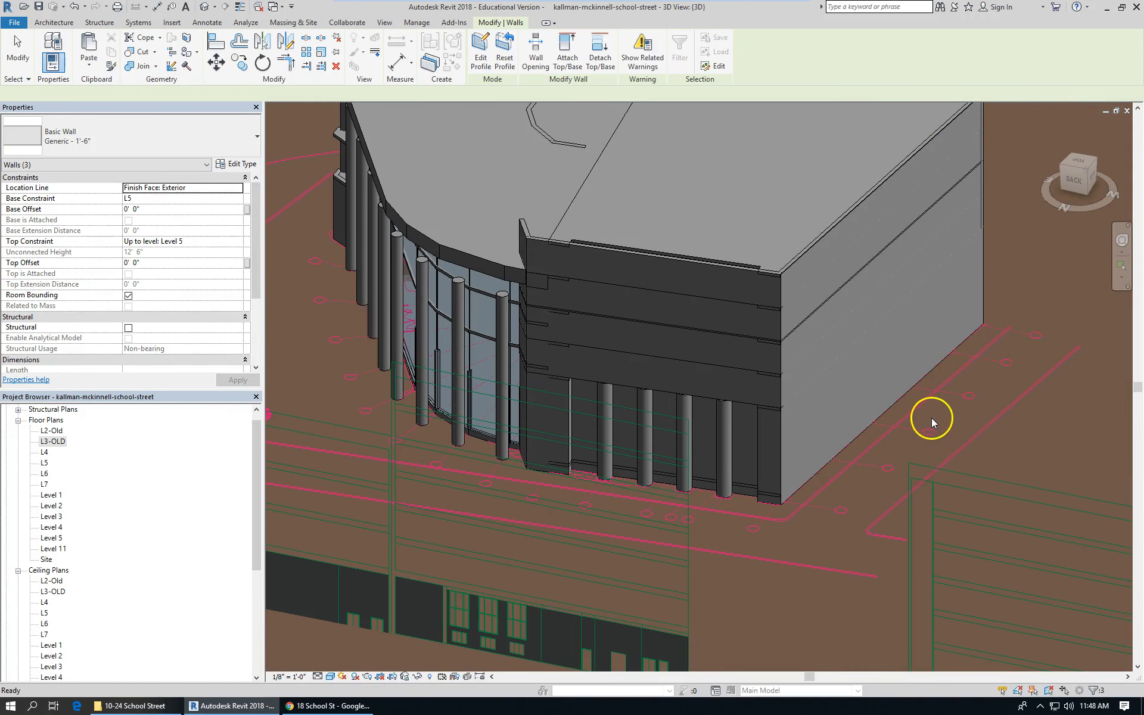
Step: Stretch the top floor's short return wall along the curved wing's roof junction to the front side, about 119' 2" long
scroll(596, 310, "down", 2)
scroll(517, 323, "down", 2)
middle_click_drag(519, 319, 684, 398, "shift")
scroll(649, 336, "up", 3)
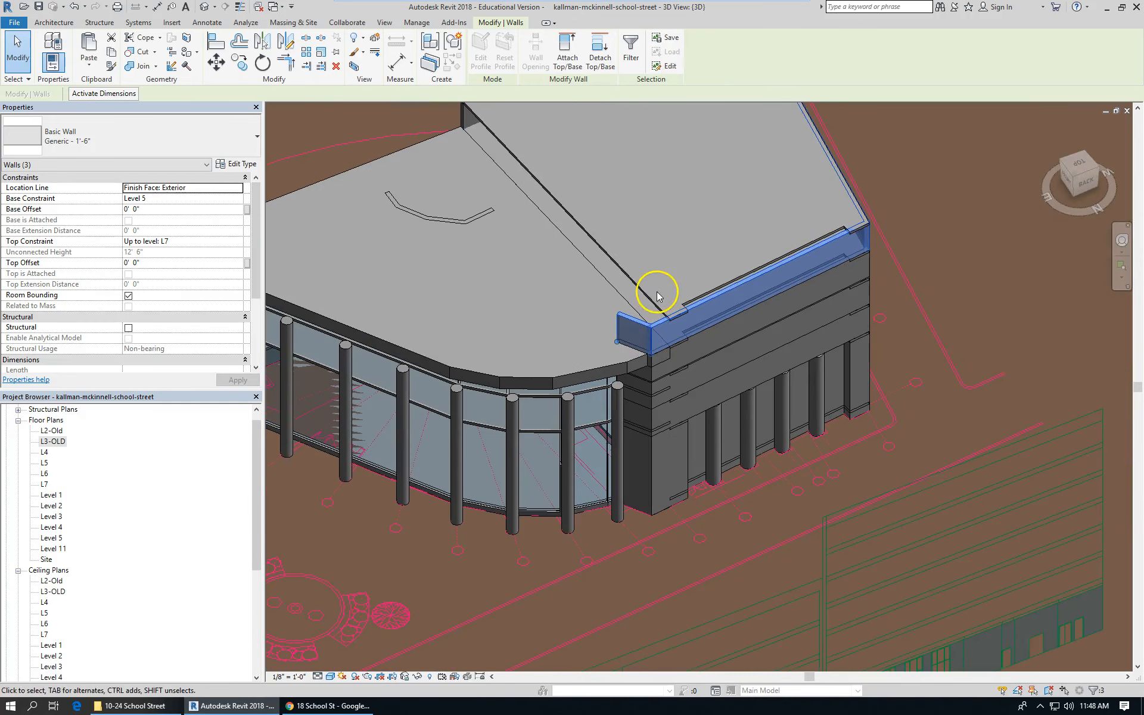
scroll(841, 428, "down", 4)
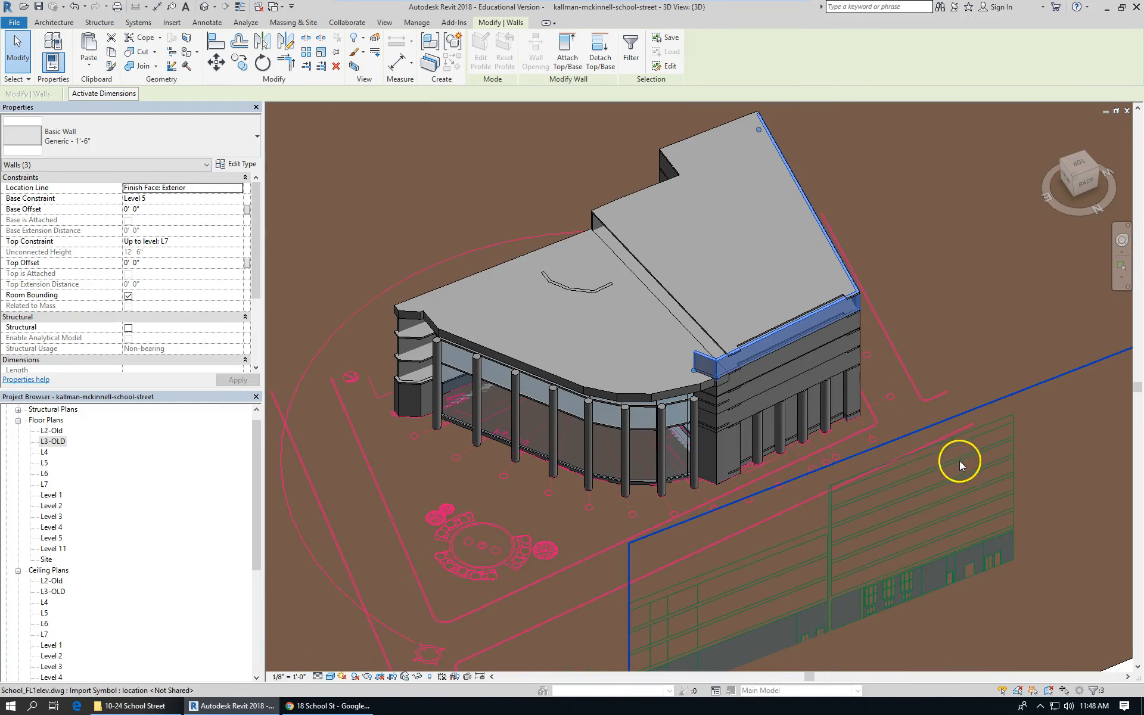
left_click(959, 460)
left_click(706, 360)
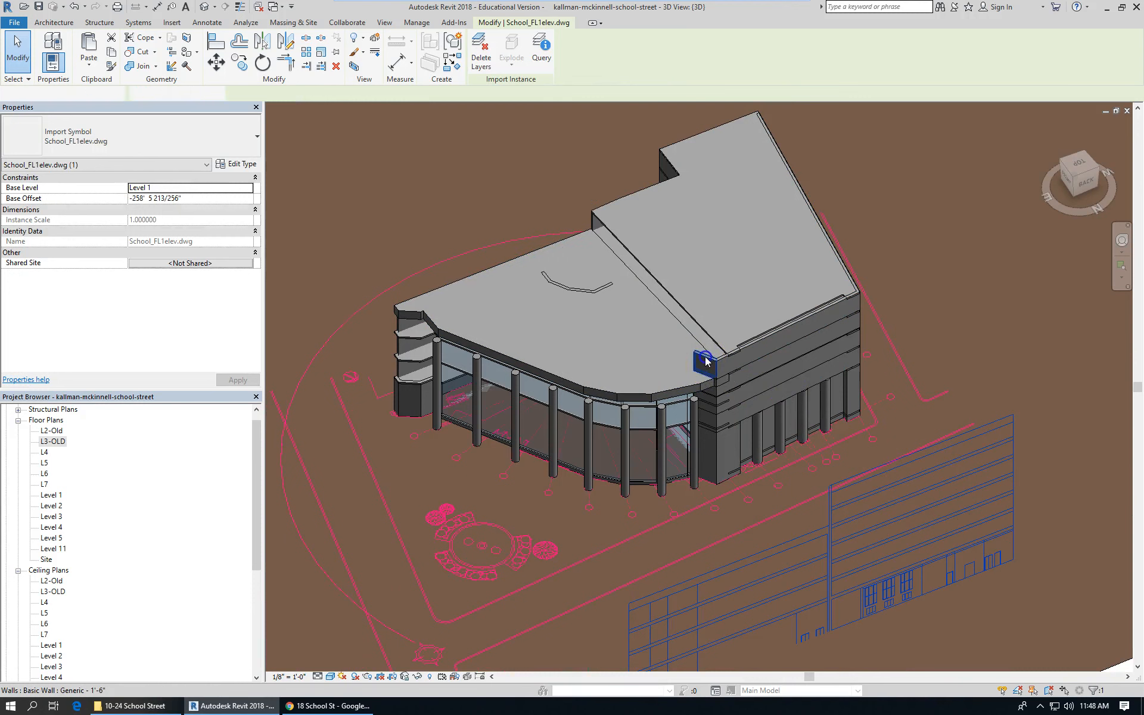
left_click_drag(693, 374, 582, 234)
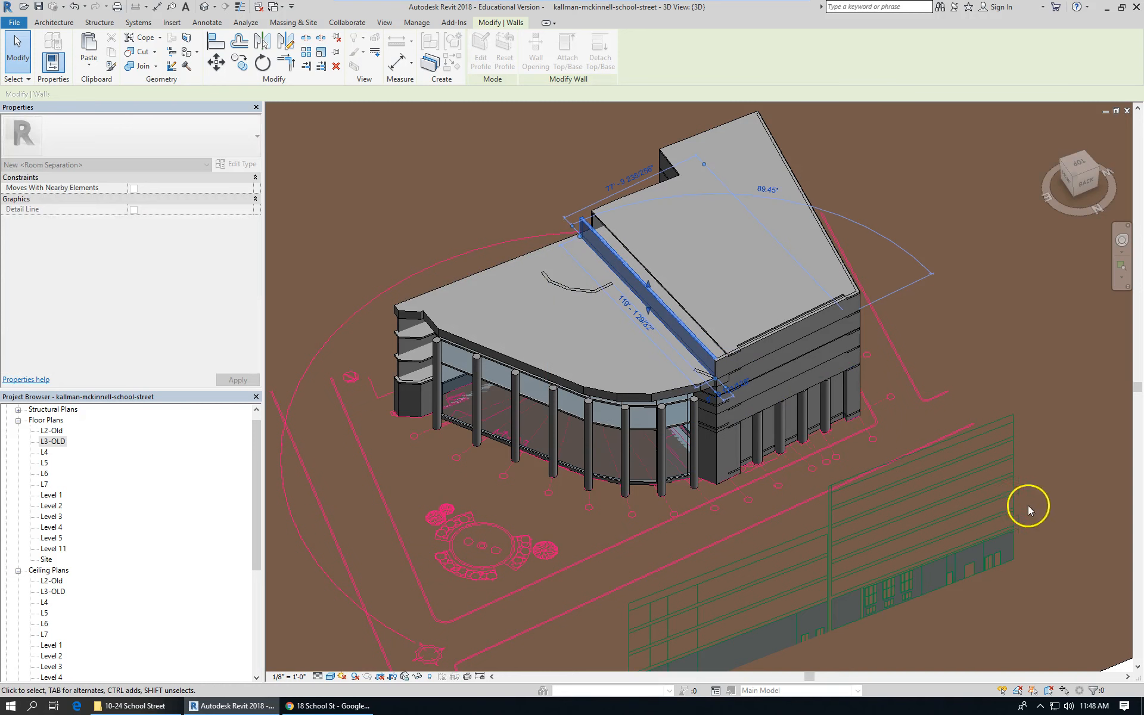
Step: Open the L6 floor plan and place an angular dimension between the back wall and the stretched return wall
scroll(570, 305, "up", 2)
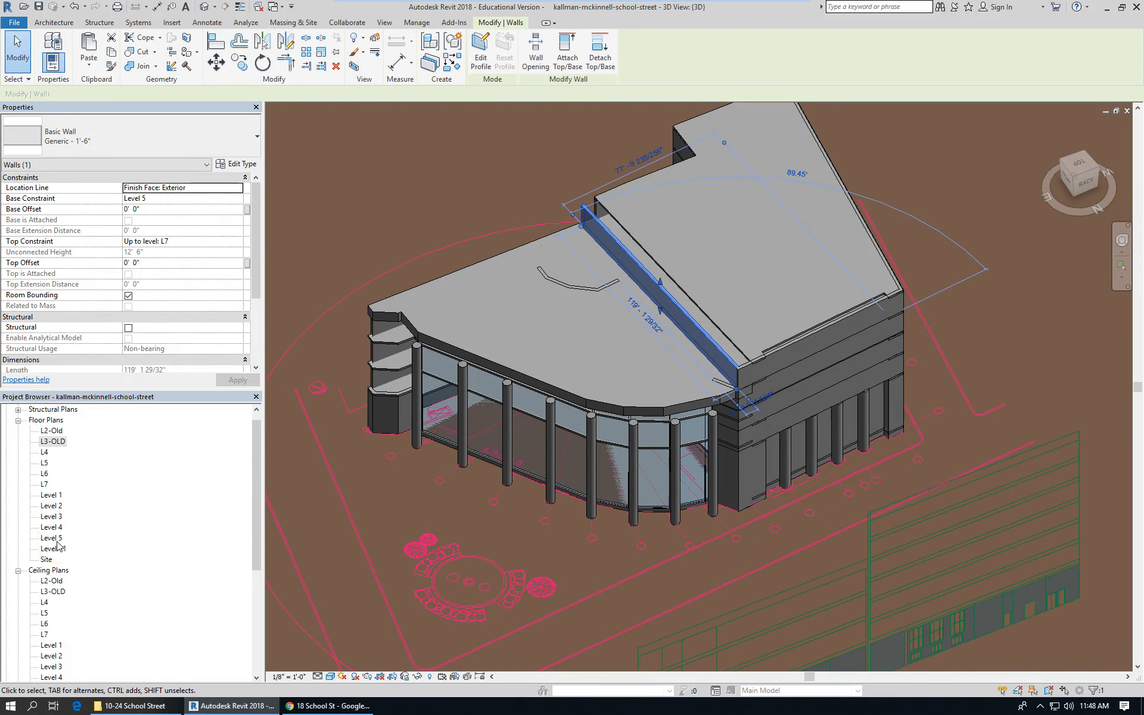
double_click(44, 475)
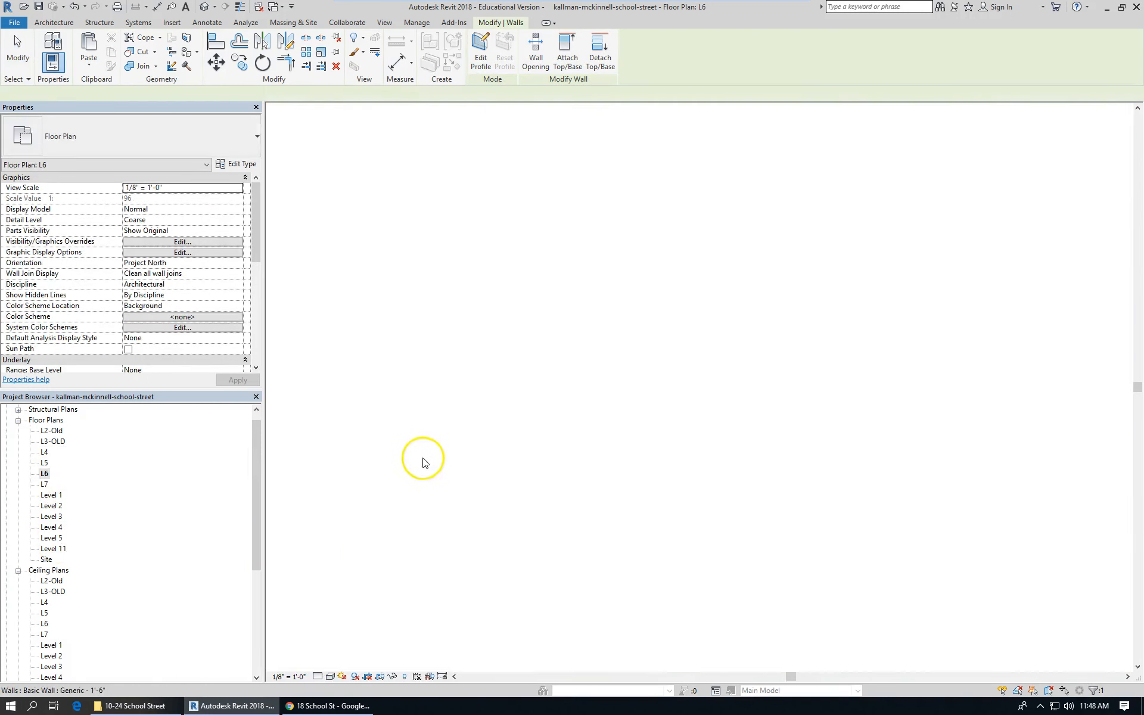
scroll(560, 271, "down", 4)
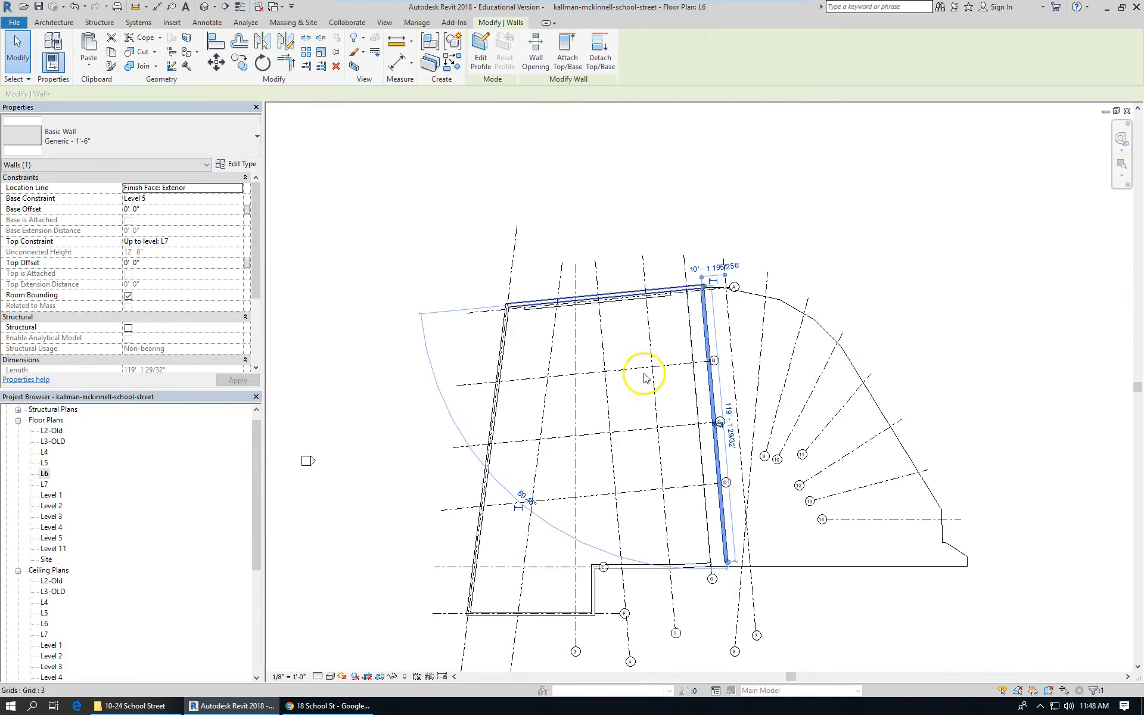
left_click(830, 609)
scroll(755, 366, "up", 2)
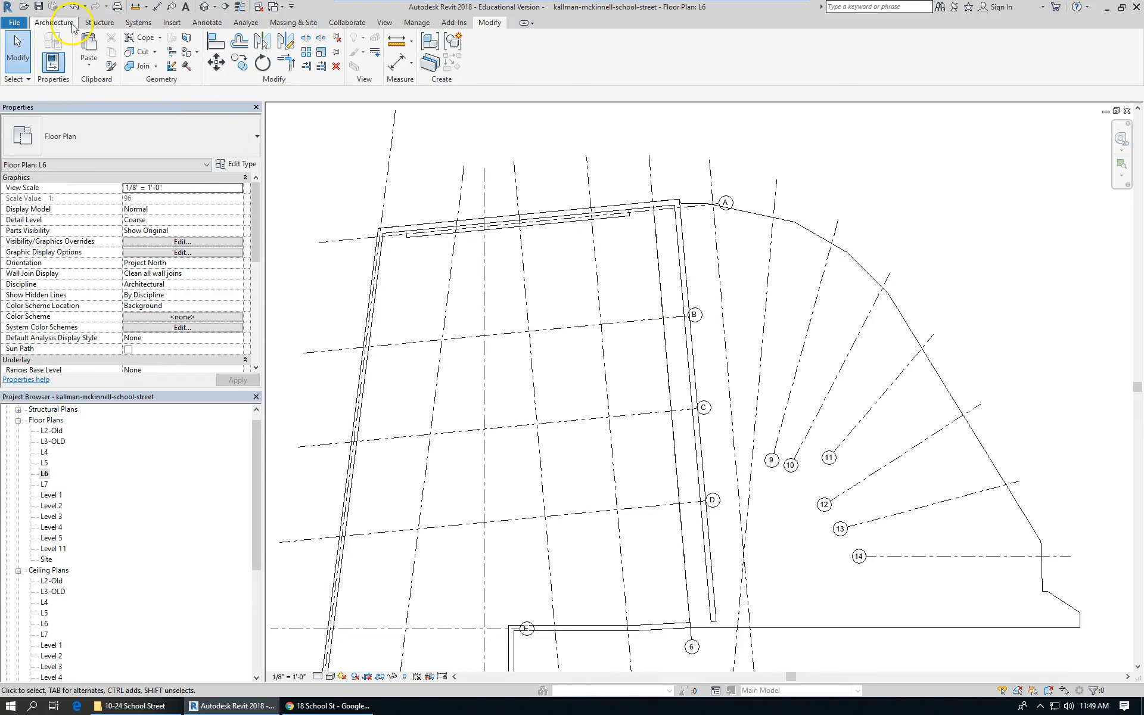
left_click(206, 22)
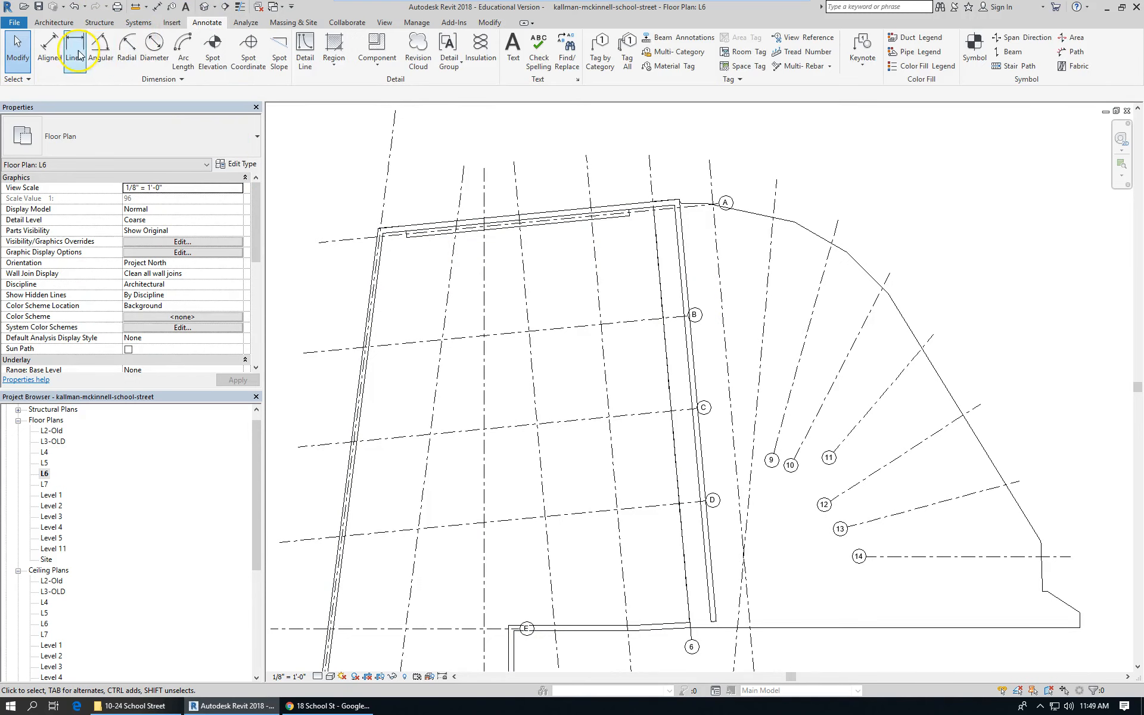
left_click(106, 56)
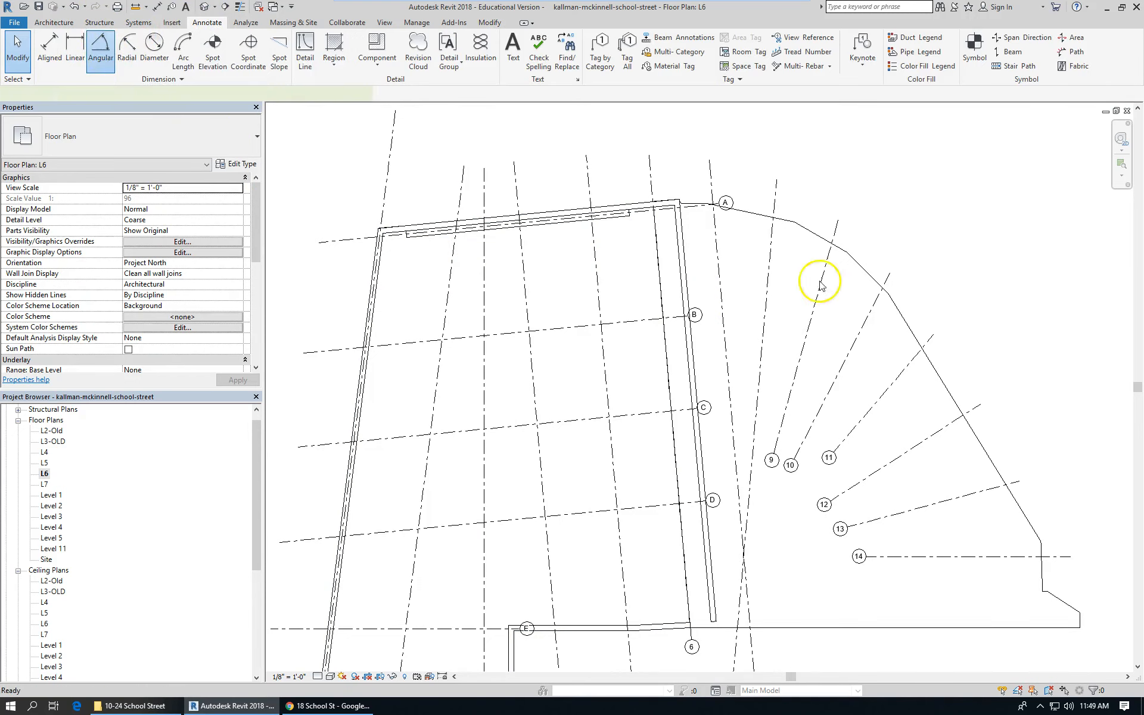
left_click(654, 210)
left_click(679, 243)
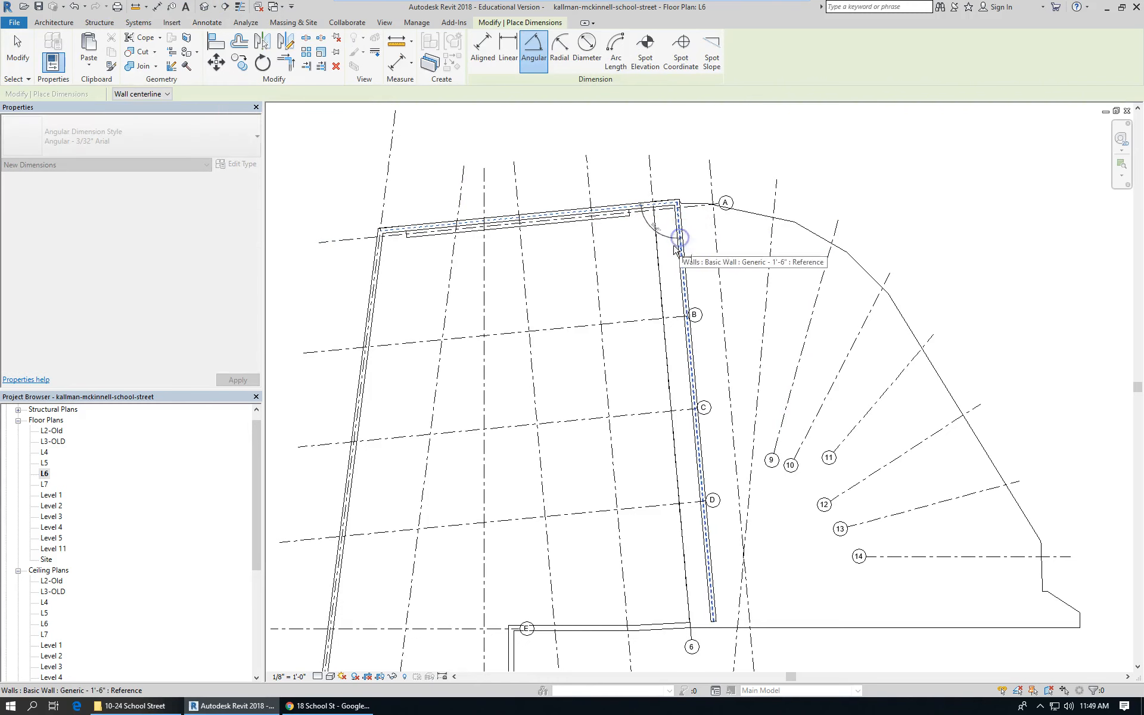
left_click(654, 261)
scroll(655, 256, "down", 2)
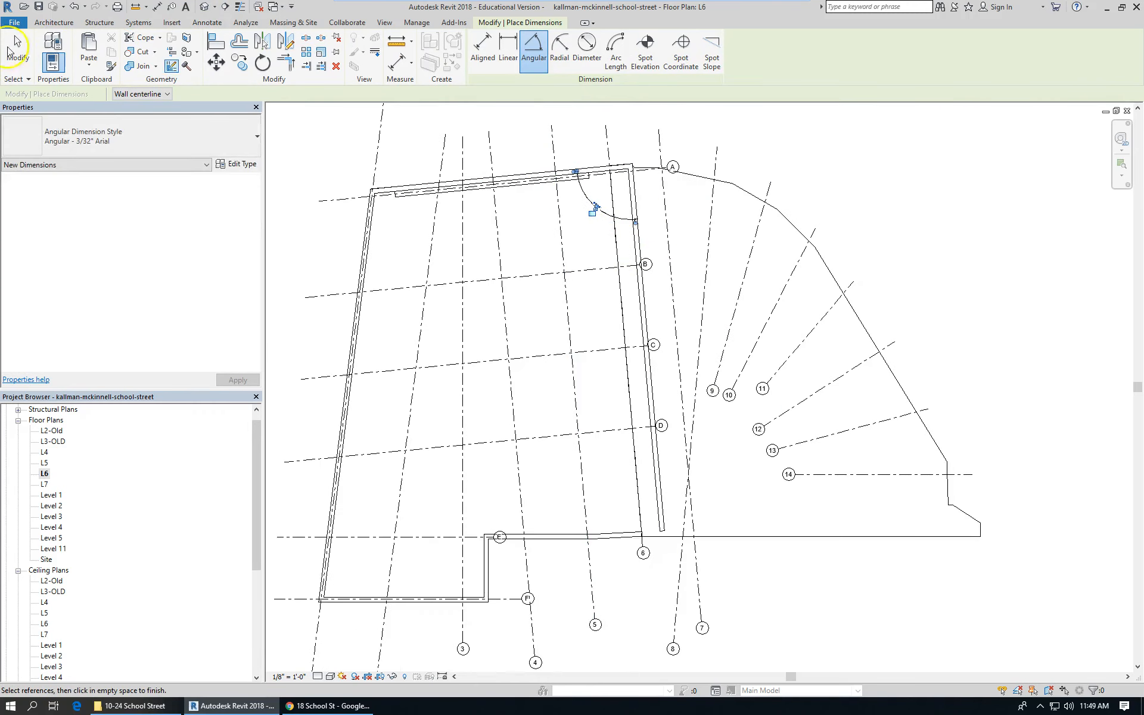
left_click(28, 56)
Step: Set the angle between the long return wall and the back wall to 90°
scroll(644, 234, "up", 2)
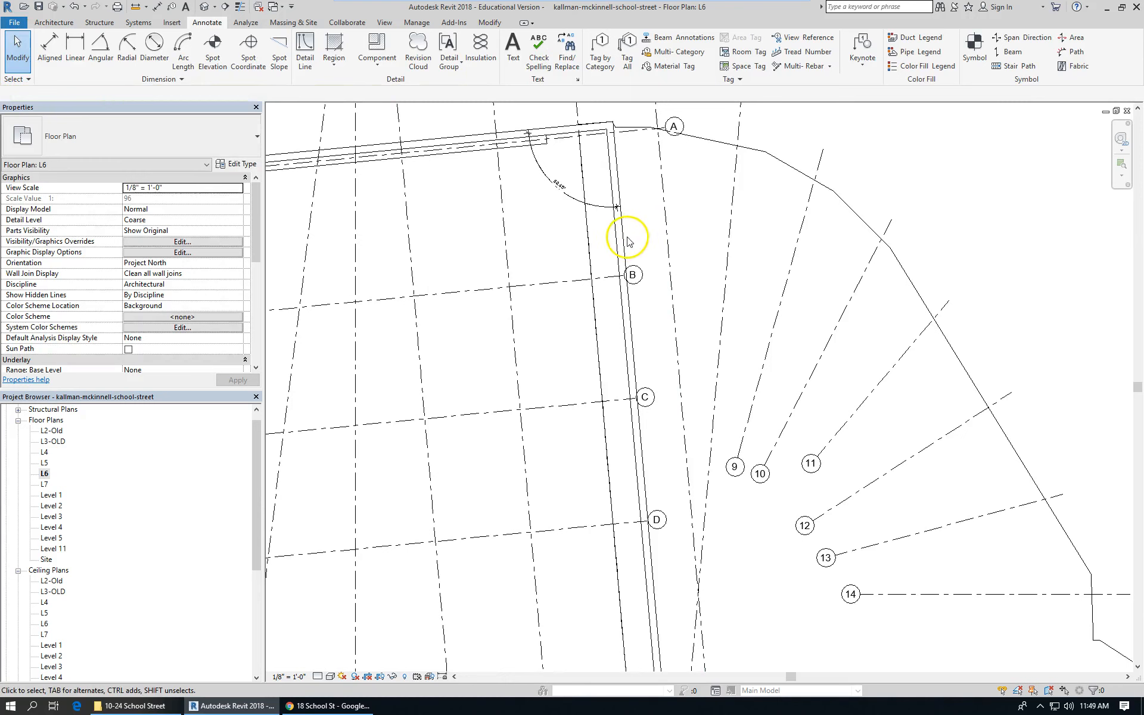
left_click(626, 241)
left_click(565, 188)
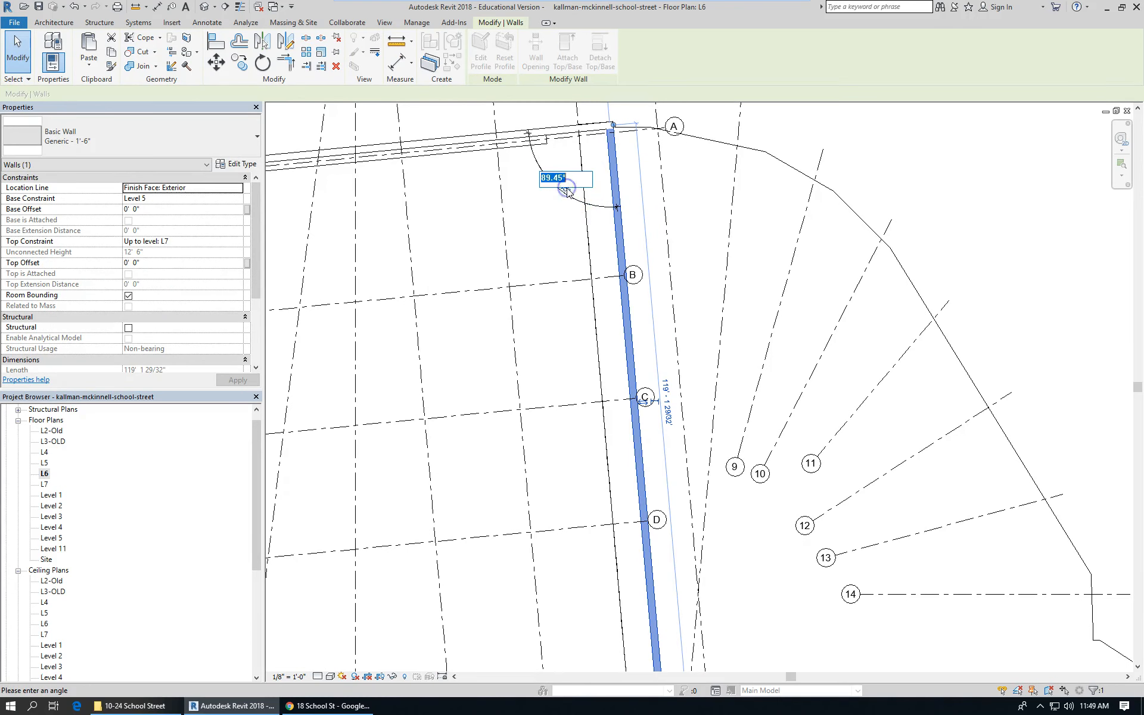
type("90")
key("Return")
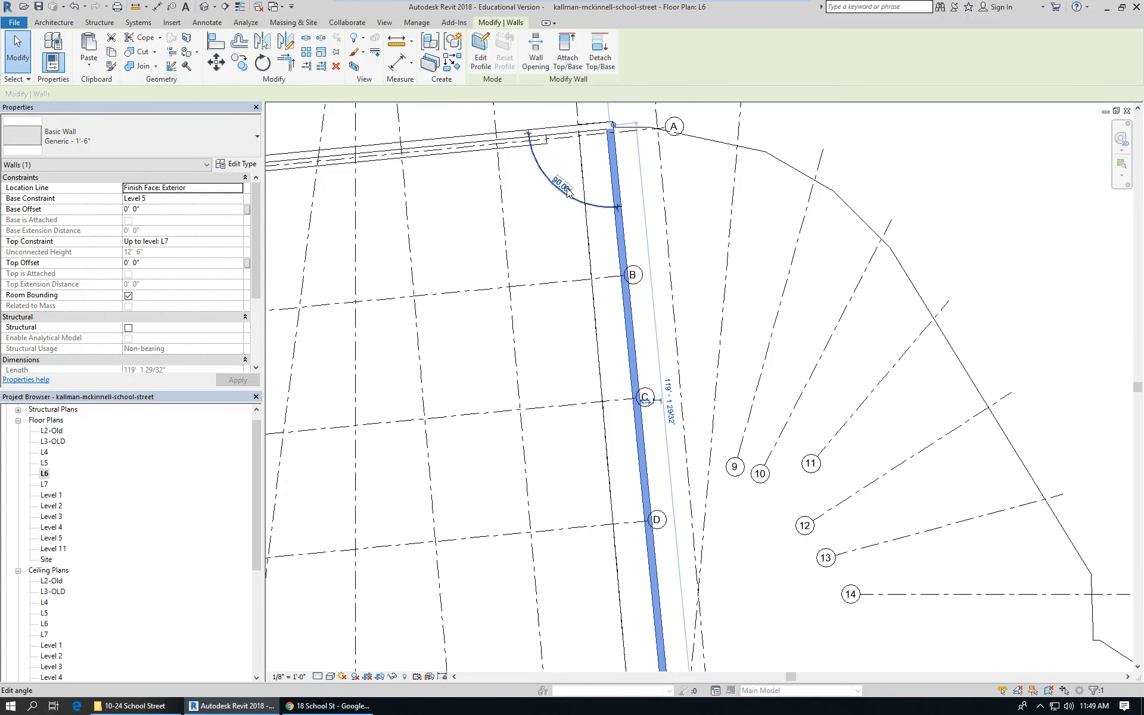
Step: Stretch the top floor's return wall to the front floor edge and extend the short angled wall near grid 6 to meet it
scroll(602, 164, "down", 4)
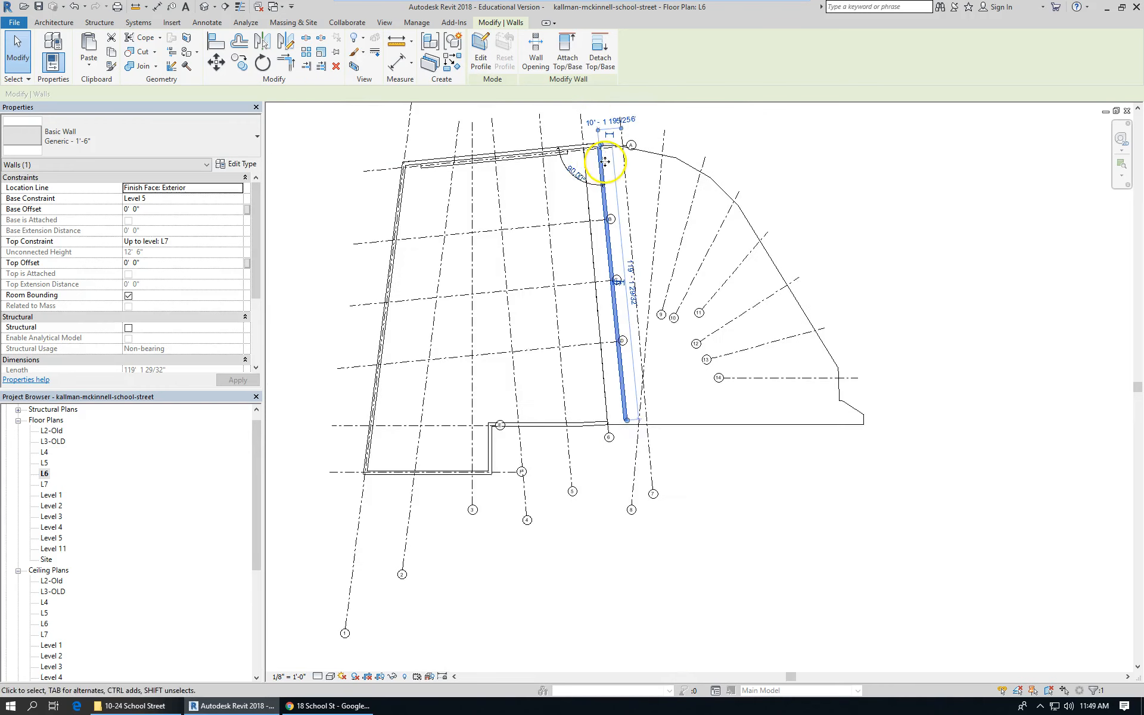
scroll(624, 319, "up", 1)
left_click(586, 428)
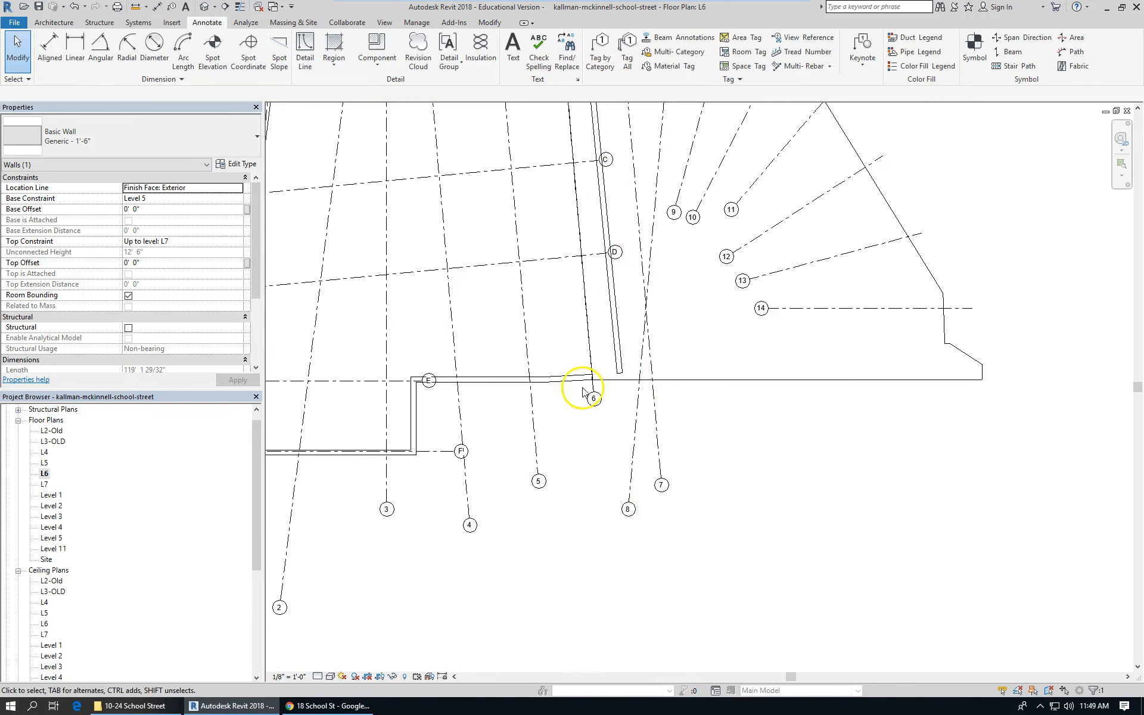
scroll(577, 379, "up", 1)
left_click(579, 379)
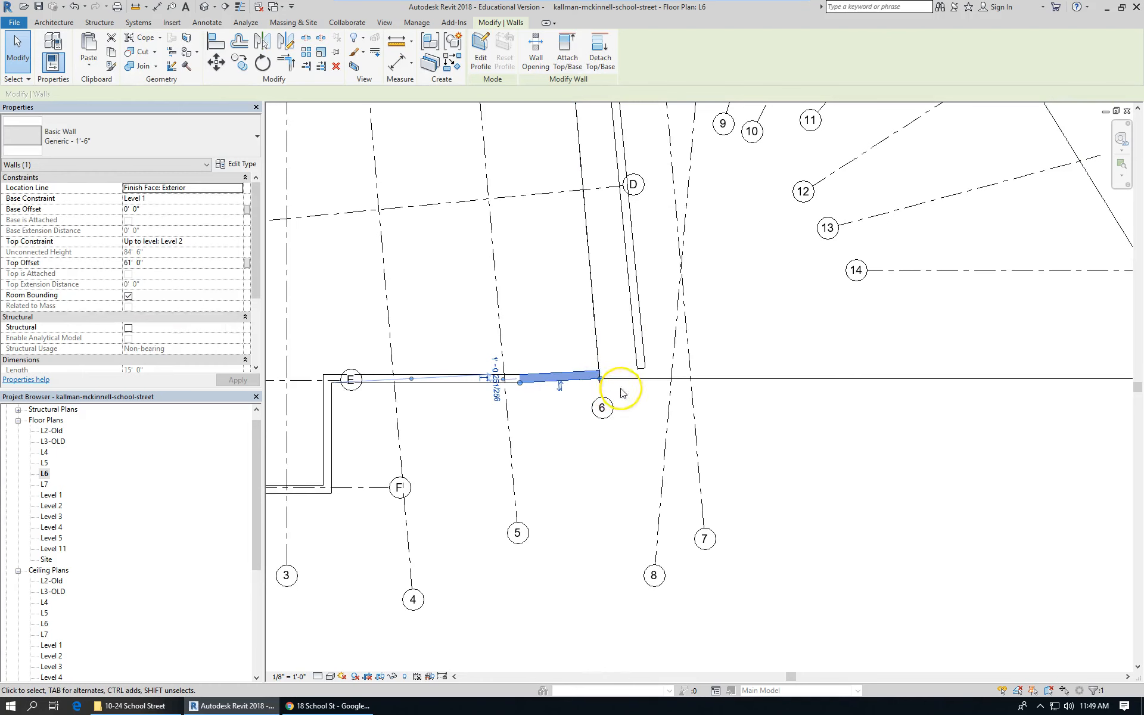
scroll(599, 384, "up", 1)
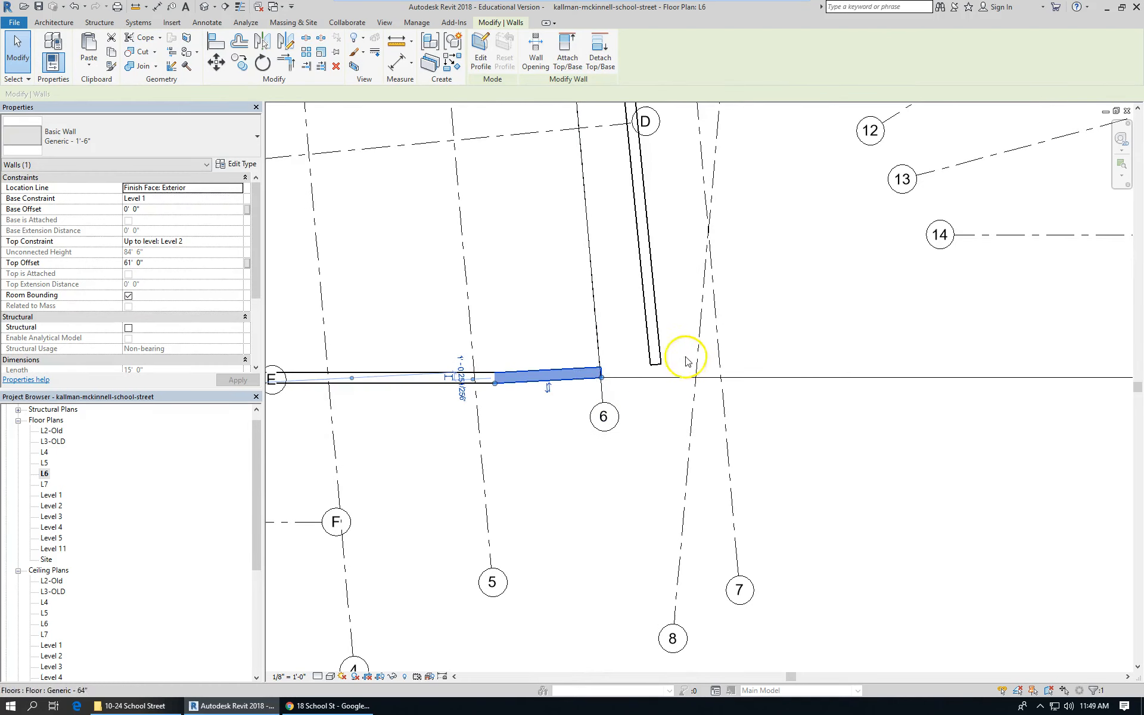
left_click(659, 357)
mouse_move(661, 361)
left_mouse_down()
mouse_move(662, 377)
mouse_move(601, 378)
left_mouse_up()
left_click(667, 421)
left_click(596, 372)
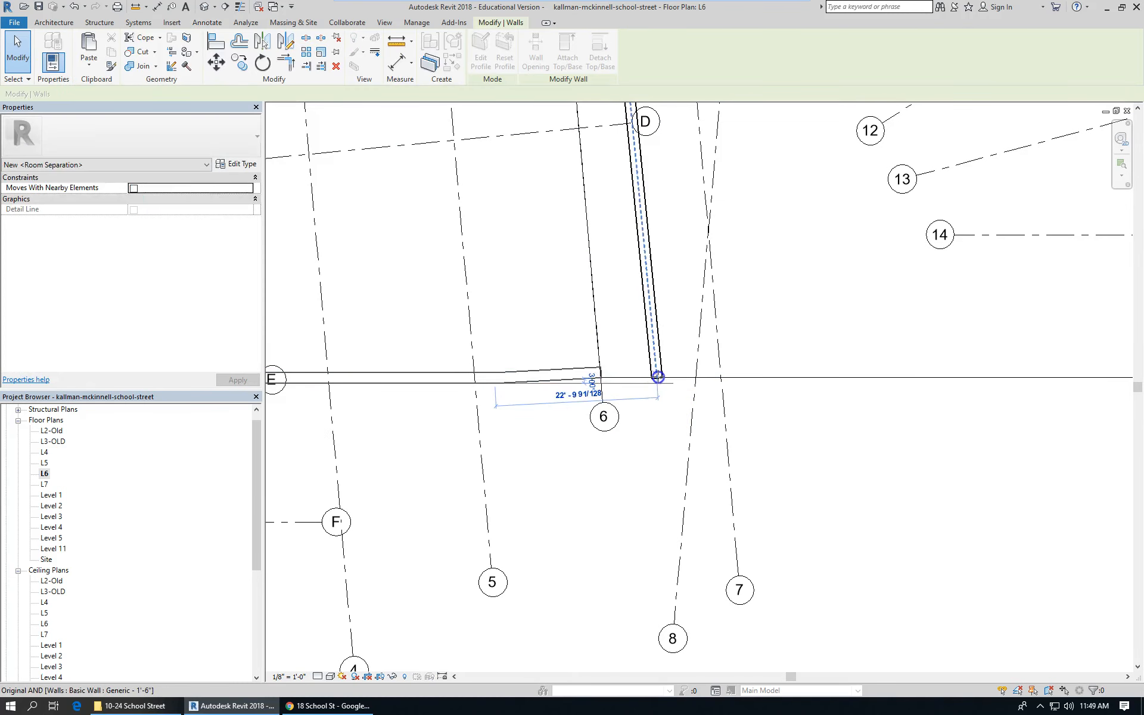
left_click(663, 409)
scroll(632, 452, "down", 3)
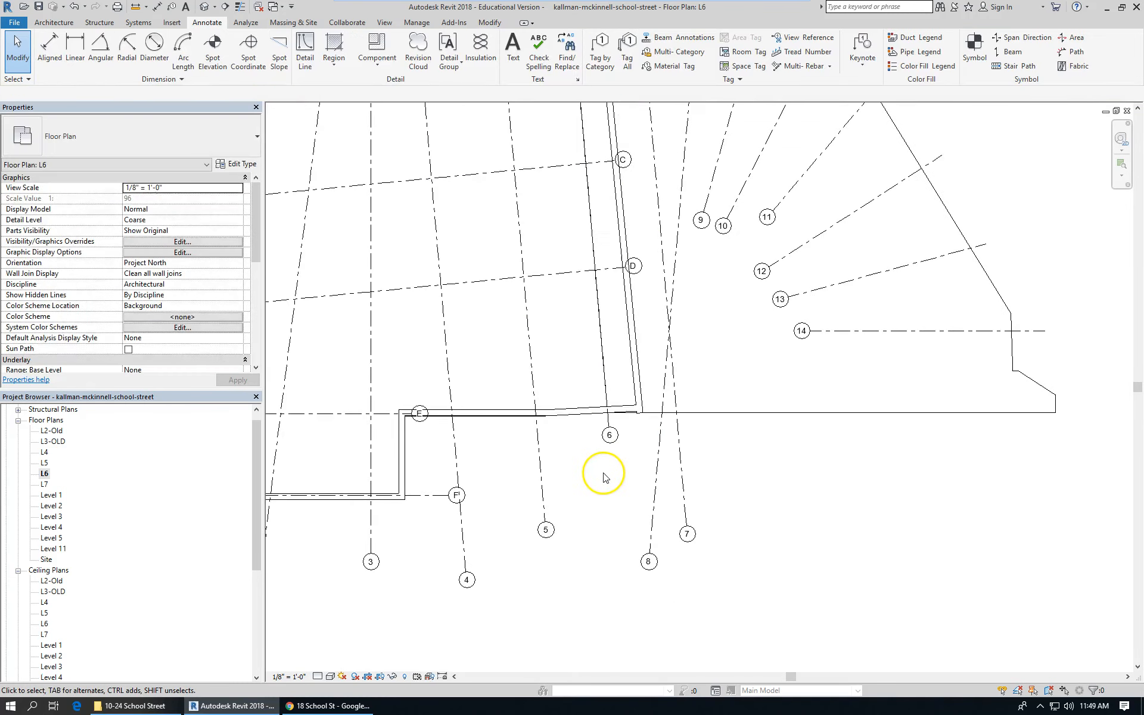
Step: In the 3D view, edit the L7 roof floor's boundary, aligning its long diagonal edge to the face of the top-floor return wall
key("ctrl+Tab")
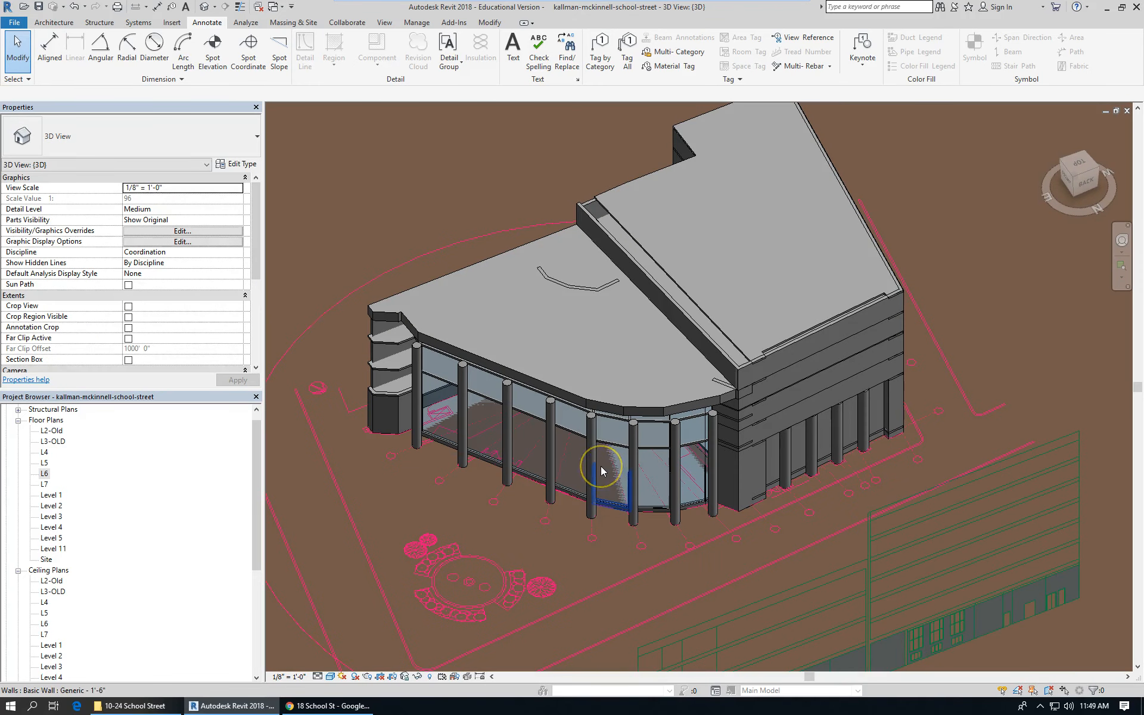
left_click(697, 300)
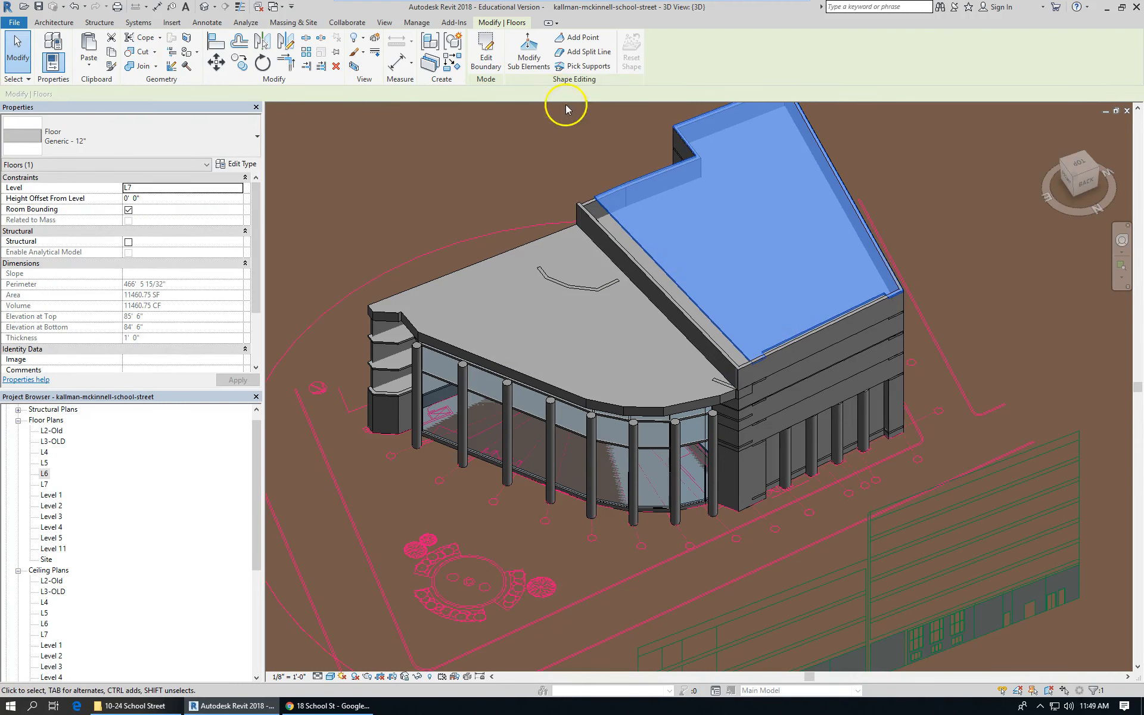
left_click(486, 57)
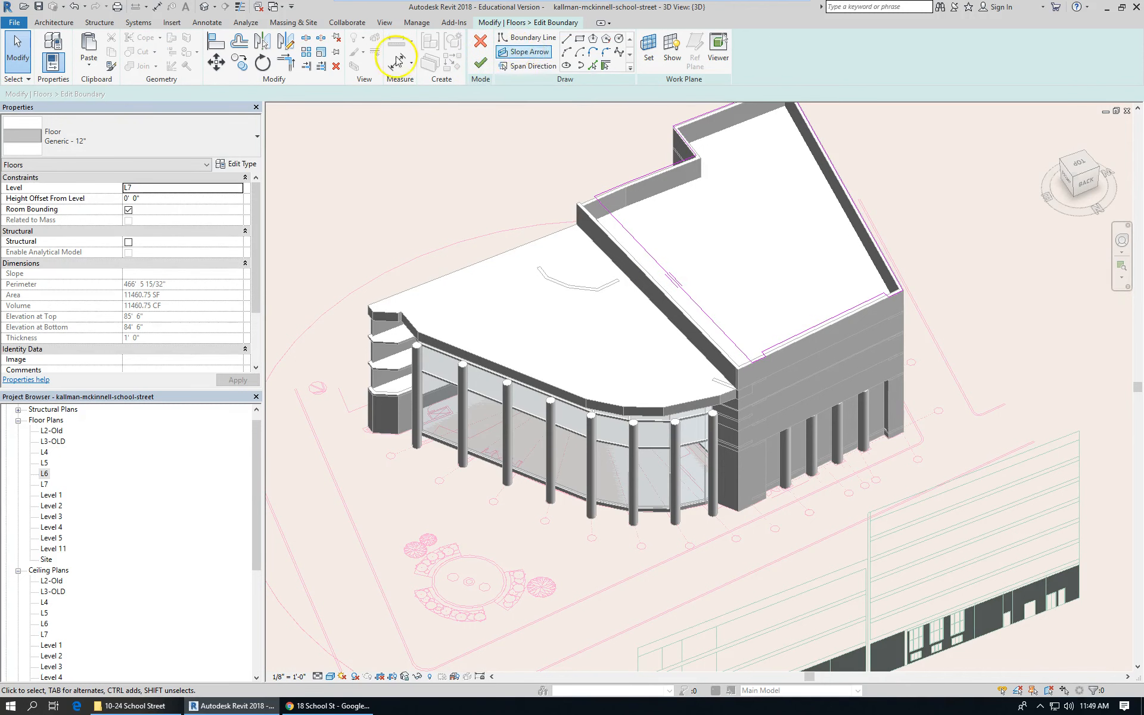
left_click(216, 42)
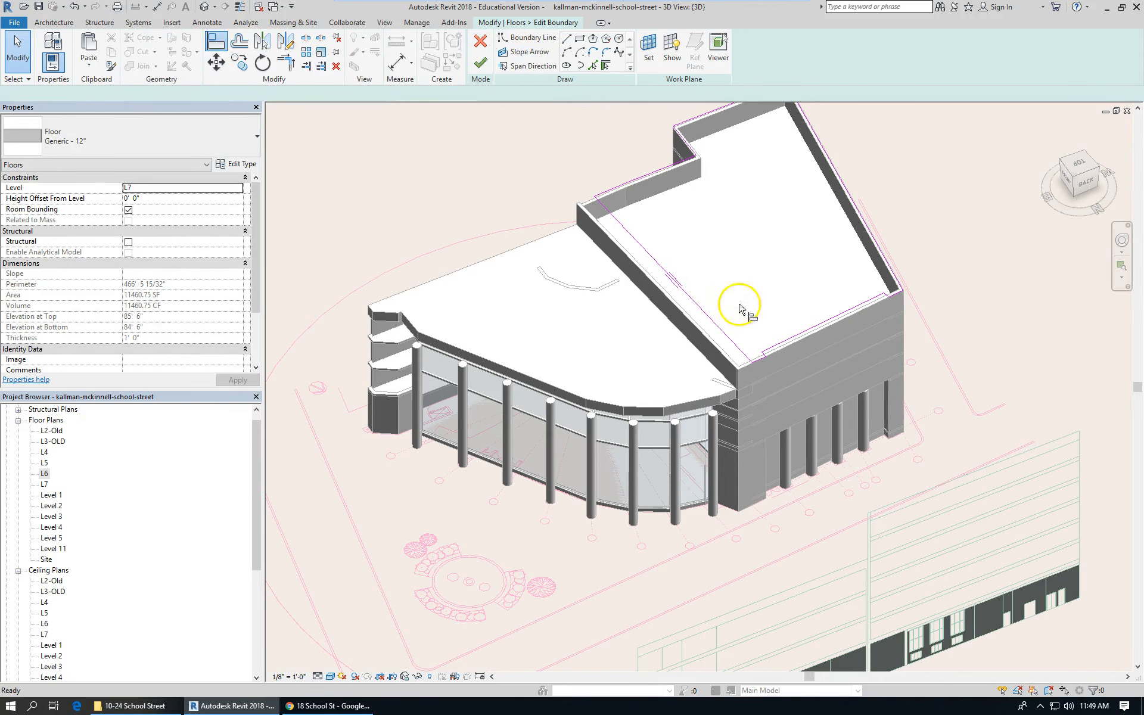
scroll(684, 320, "up", 2)
left_click(693, 316)
left_click(721, 296)
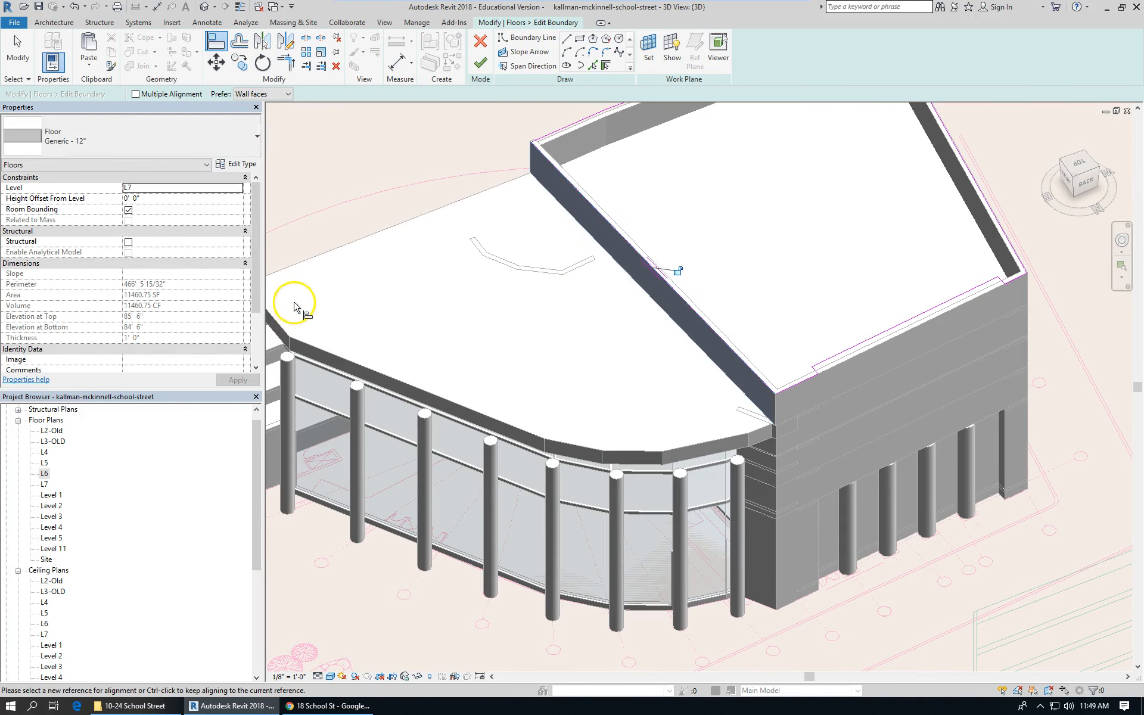
scroll(588, 288, "down", 3)
scroll(676, 513, "down", 1)
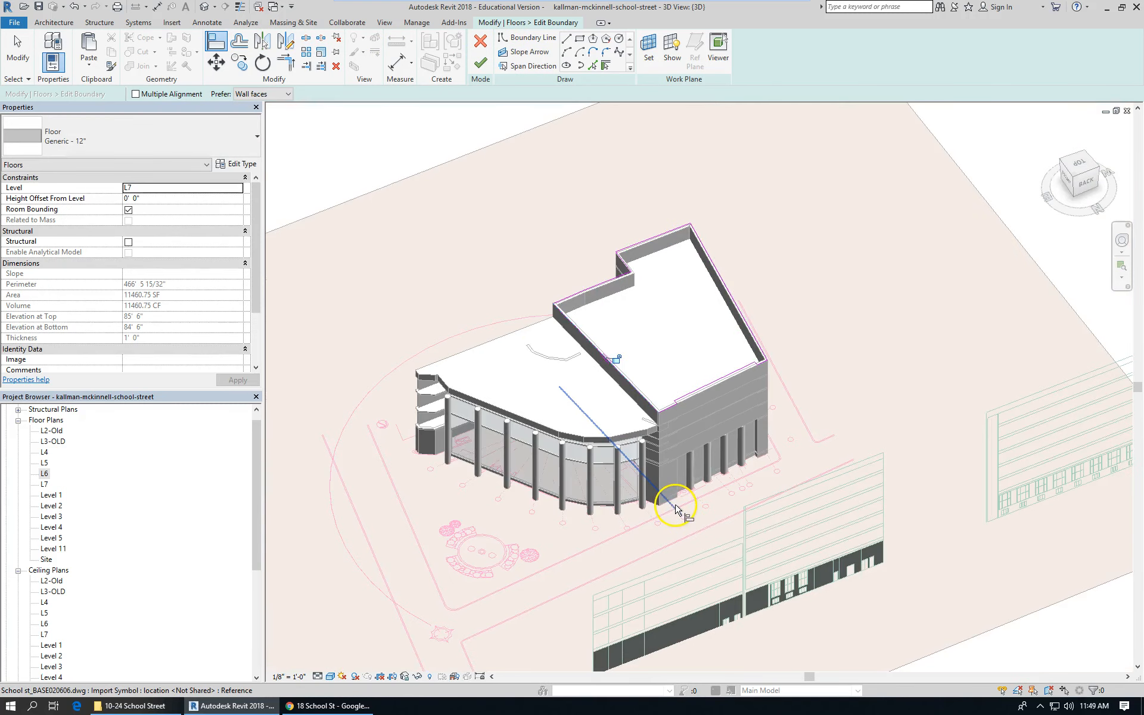
left_click(480, 65)
left_click(647, 361)
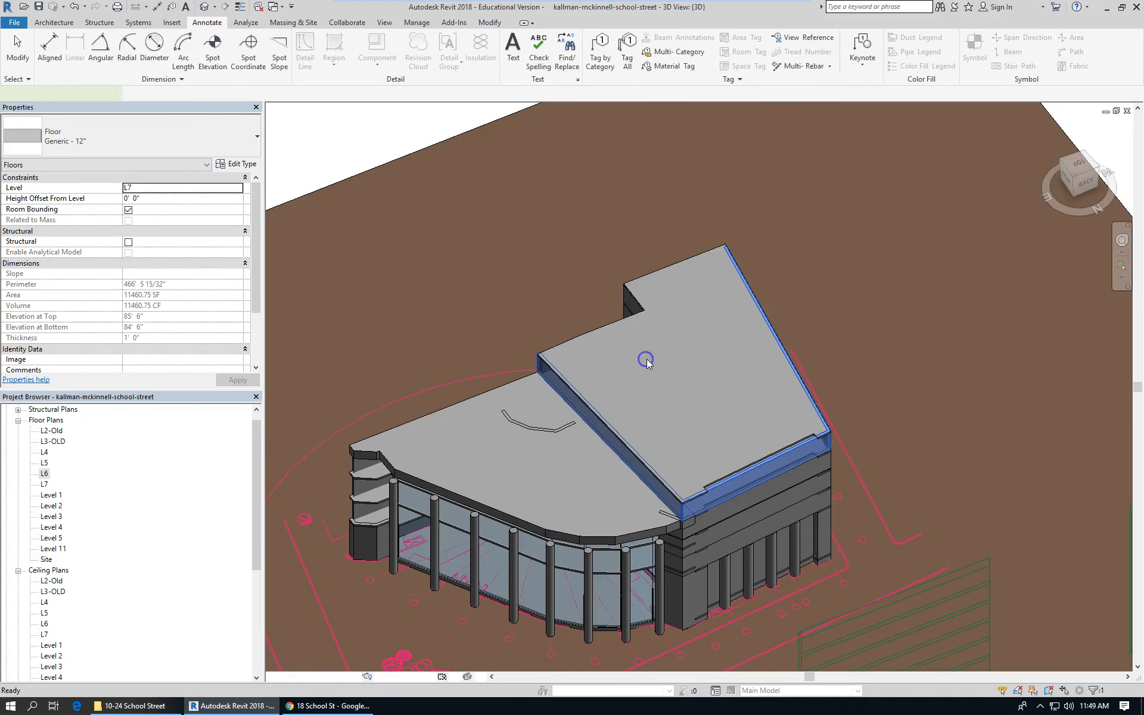
scroll(648, 364, "down", 2)
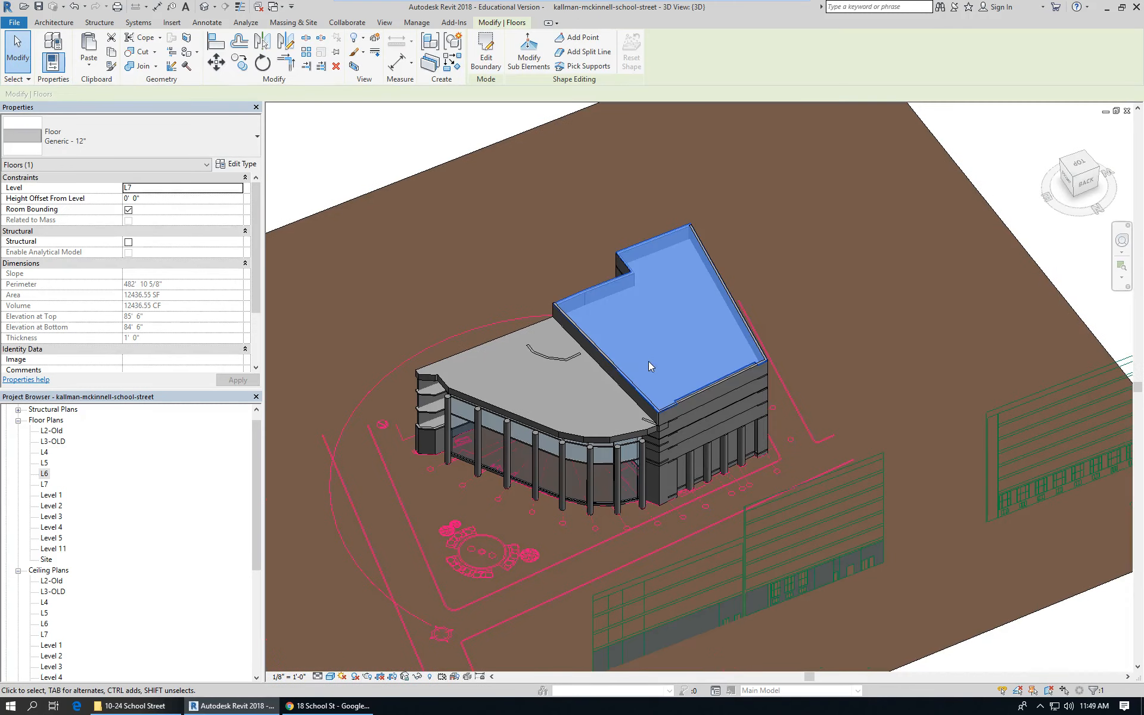
left_click(18, 51)
Step: Inspect where the floor edges meet the exterior walls at the building corner beside the curved glass wing
scroll(642, 453, "up", 5)
scroll(944, 345, "down", 2)
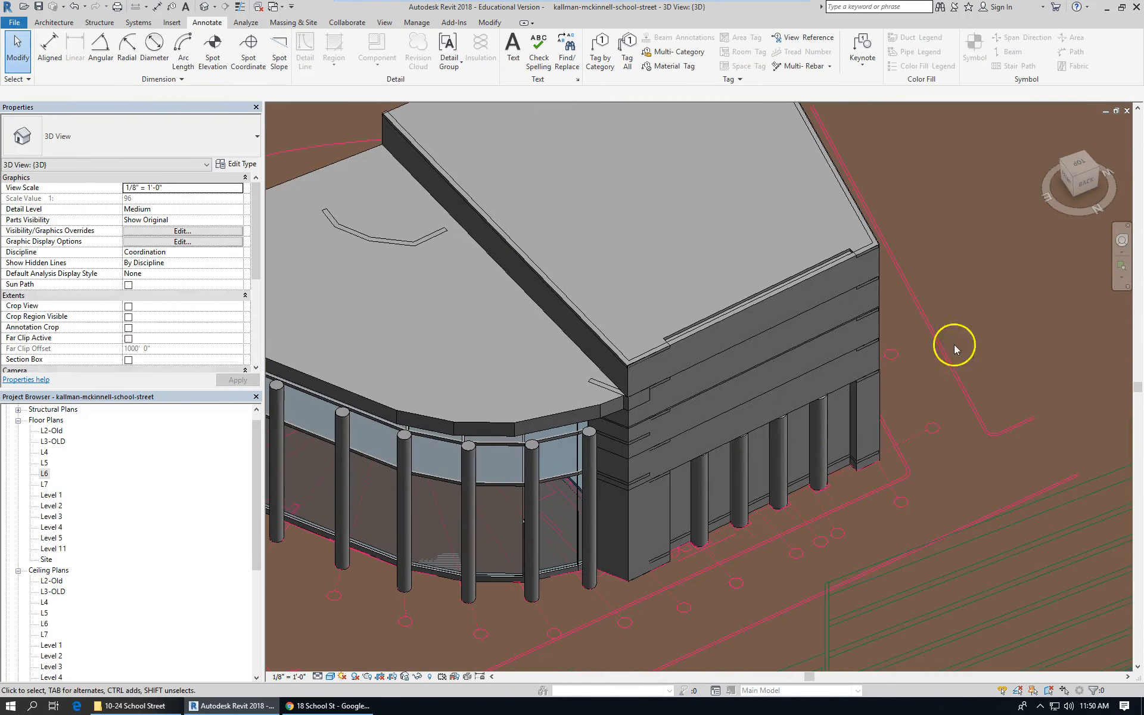
scroll(792, 441, "down", 2)
middle_click_drag(801, 401, 846, 370, "shift")
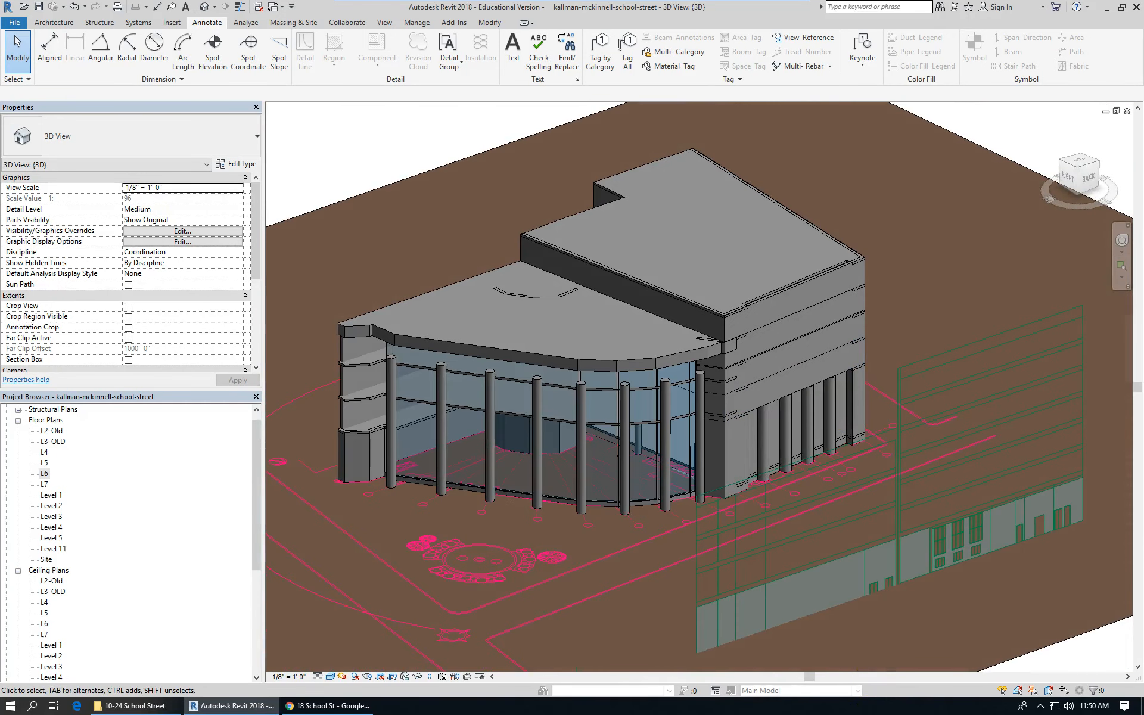
scroll(682, 419, "up", 3)
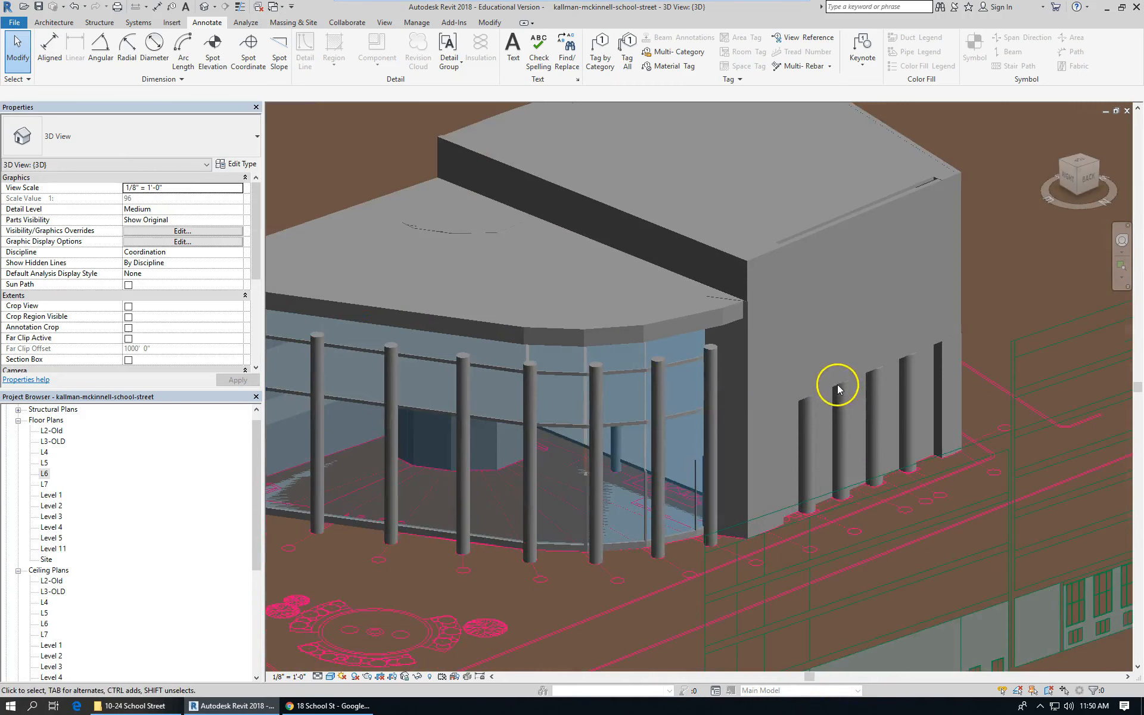
scroll(834, 381, "up", 2)
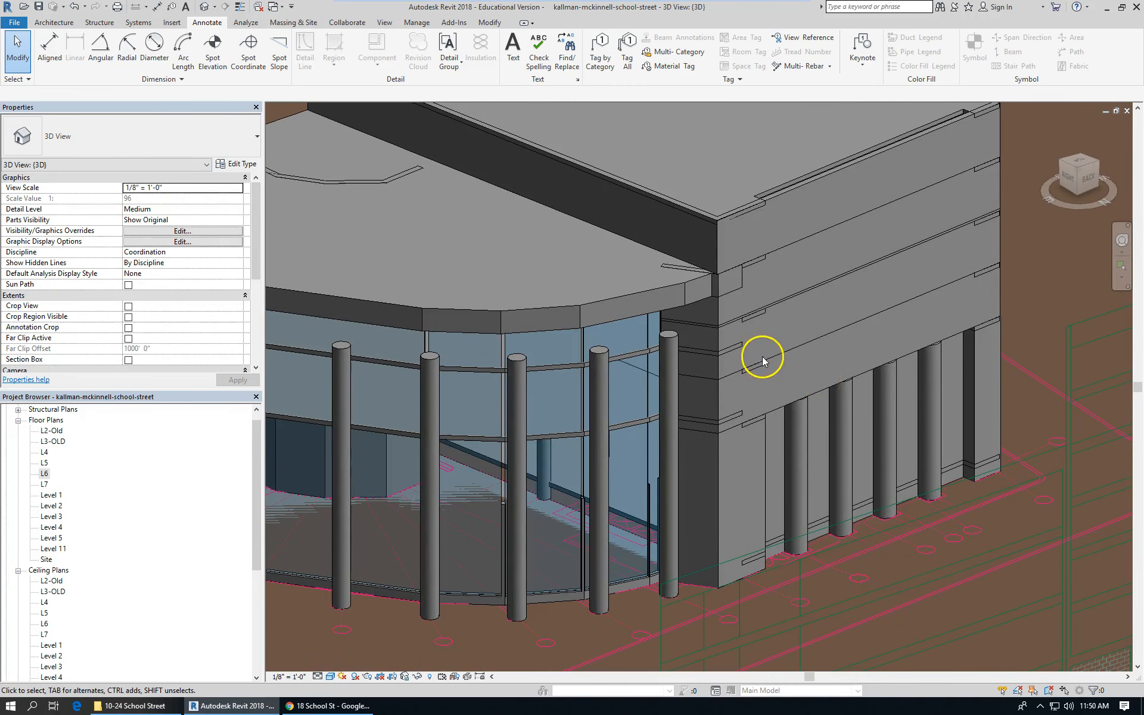
scroll(758, 372, "up", 4)
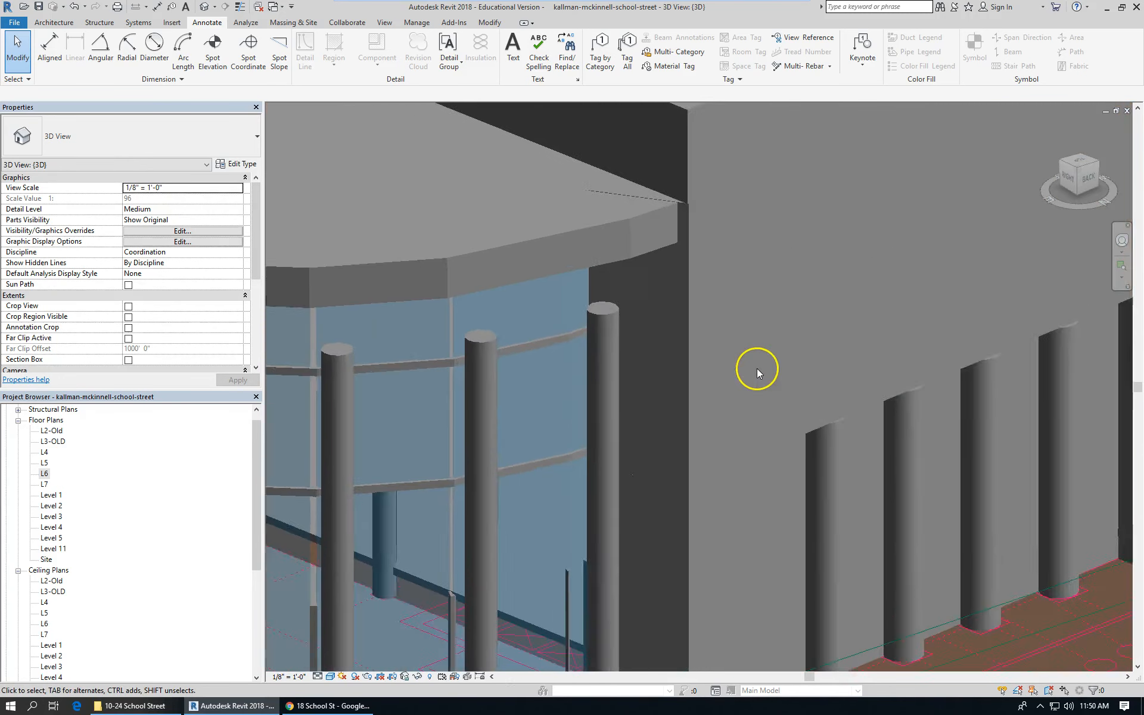
scroll(756, 371, "down", 1)
scroll(723, 325, "down", 4)
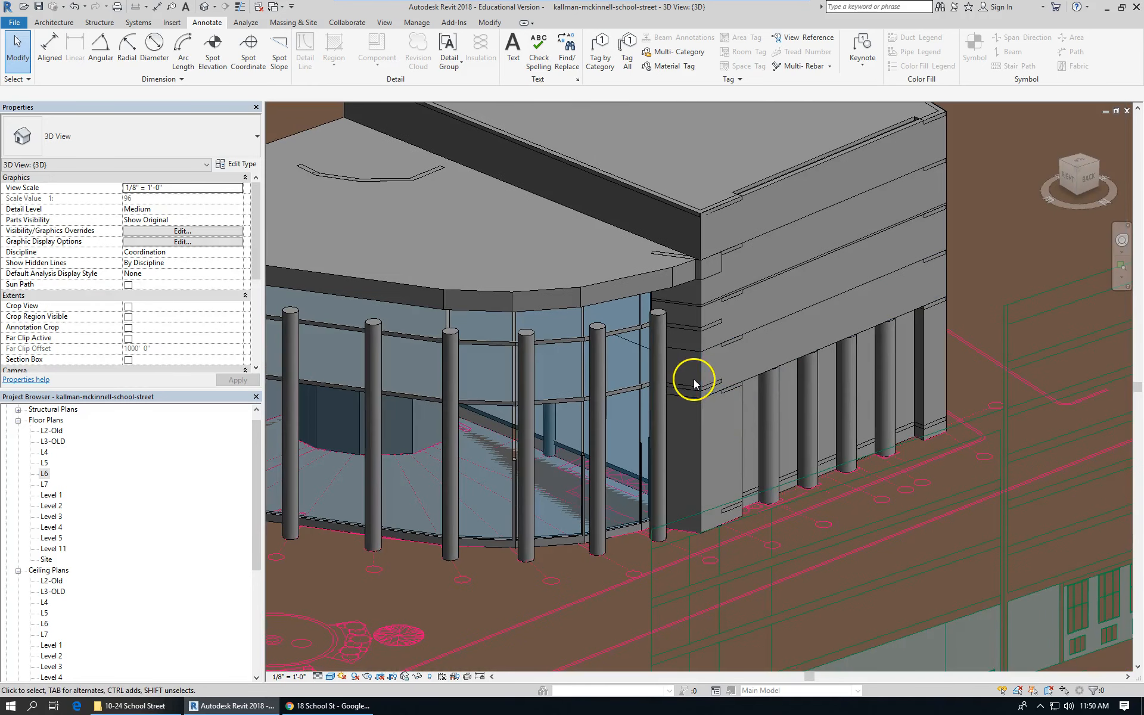
Step: Edit the Level 3 floor's boundary, offsetting the two edges at the building corner inward by 0' 6"
left_click(692, 388)
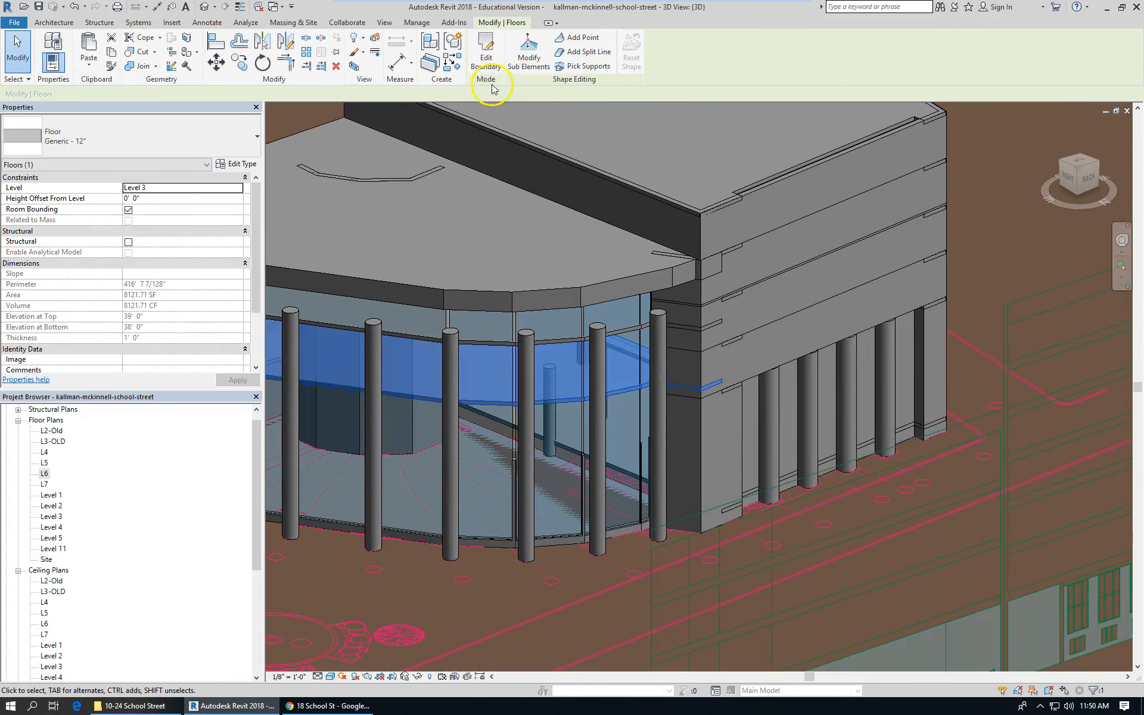
left_click(486, 57)
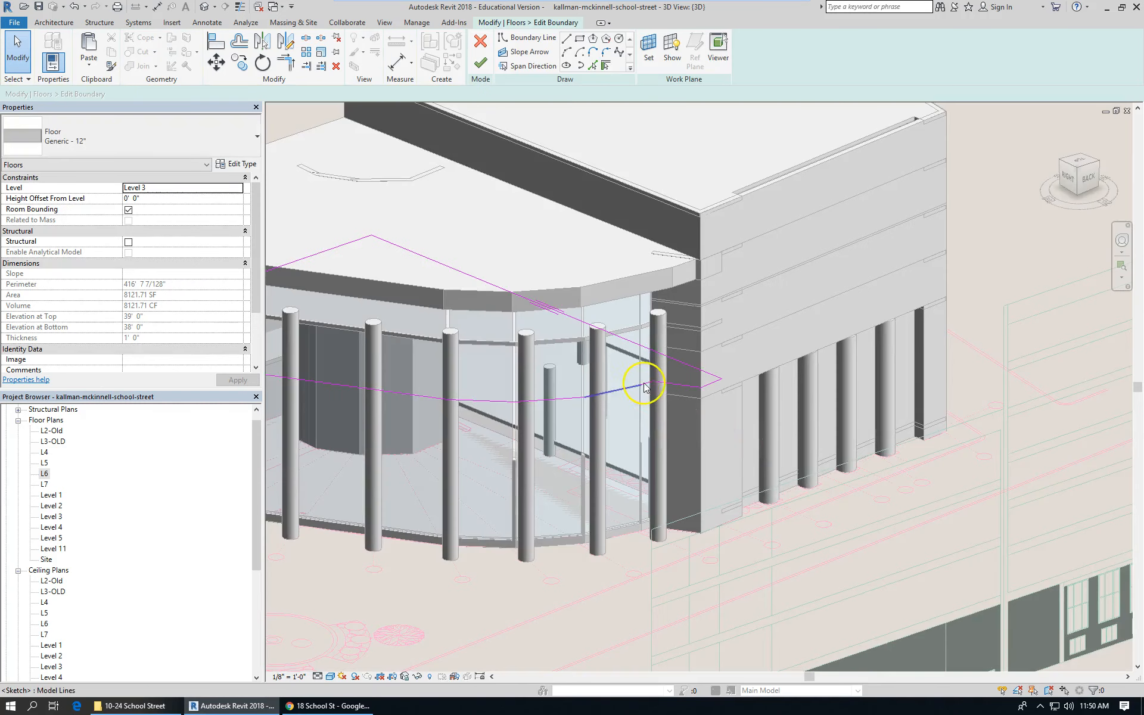
scroll(736, 403, "up", 4)
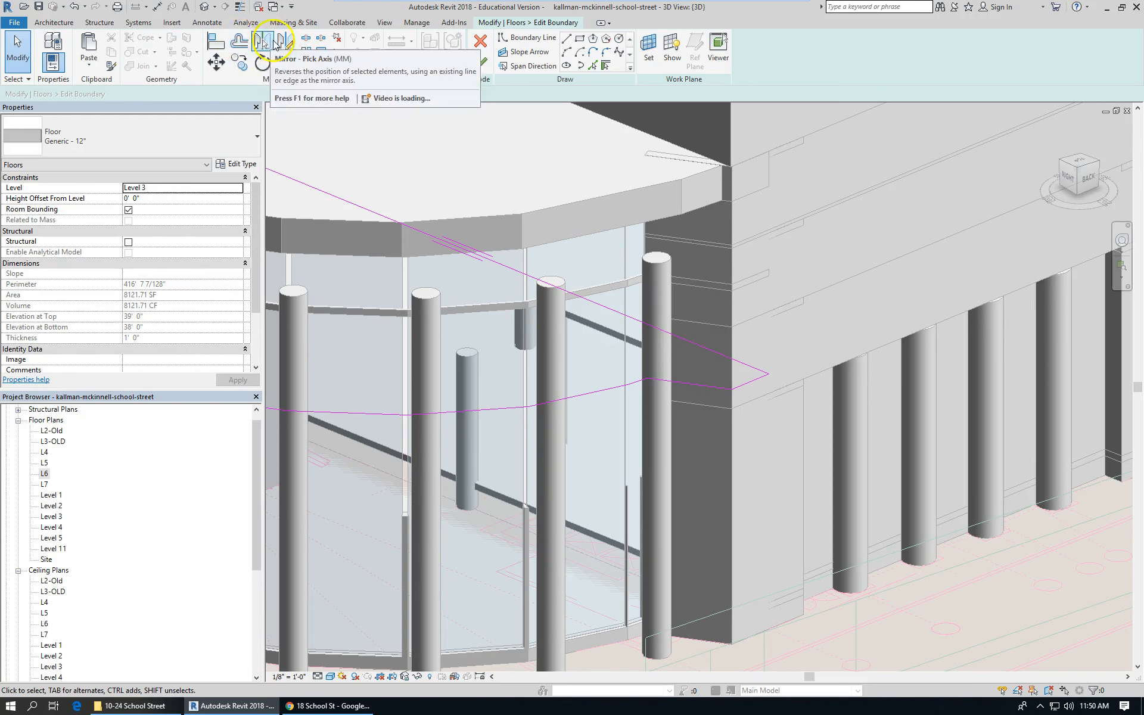
left_click(238, 43)
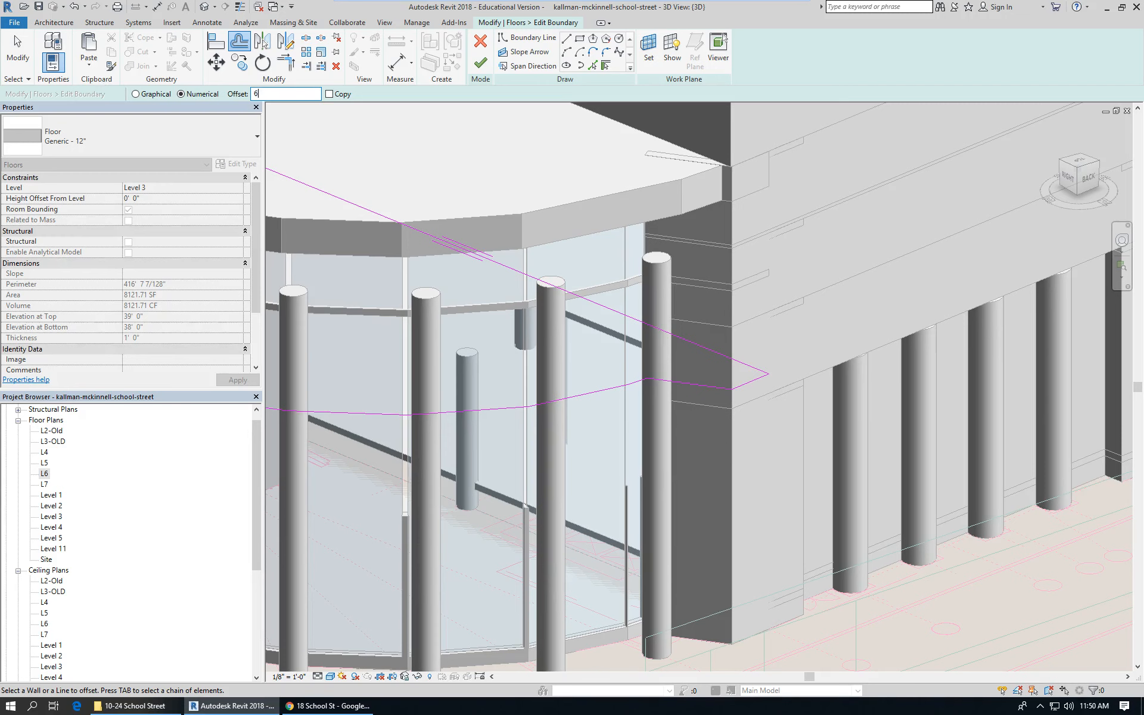
key("Return")
scroll(741, 386, "up", 3)
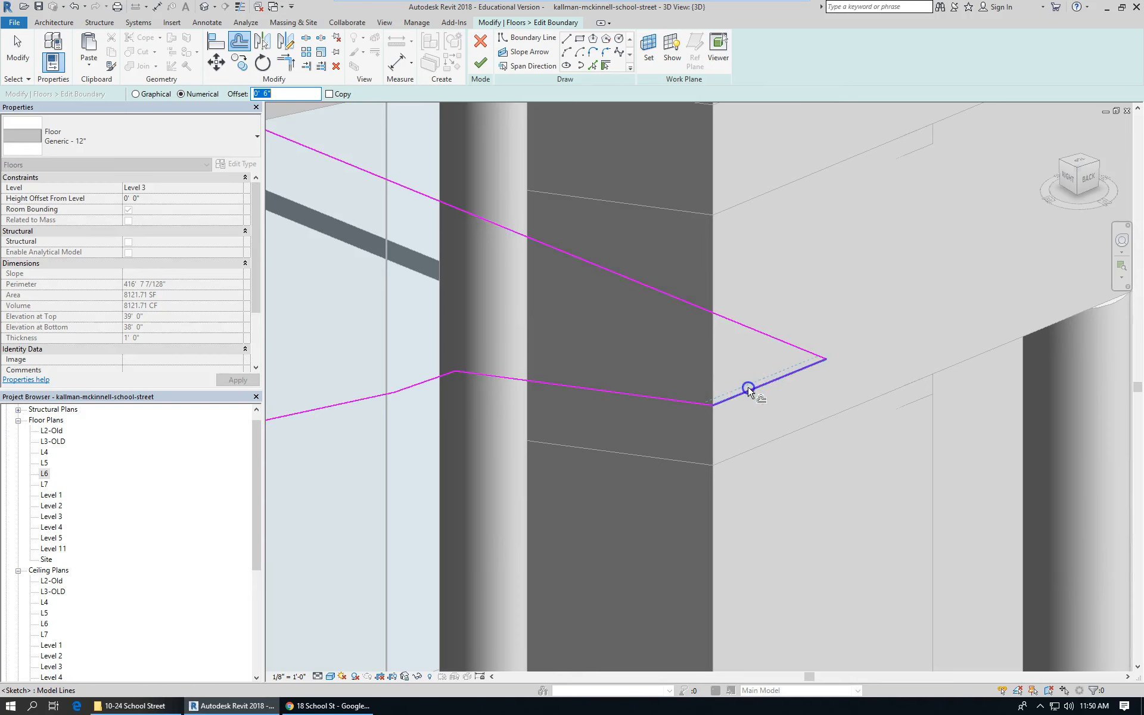
left_click(749, 390)
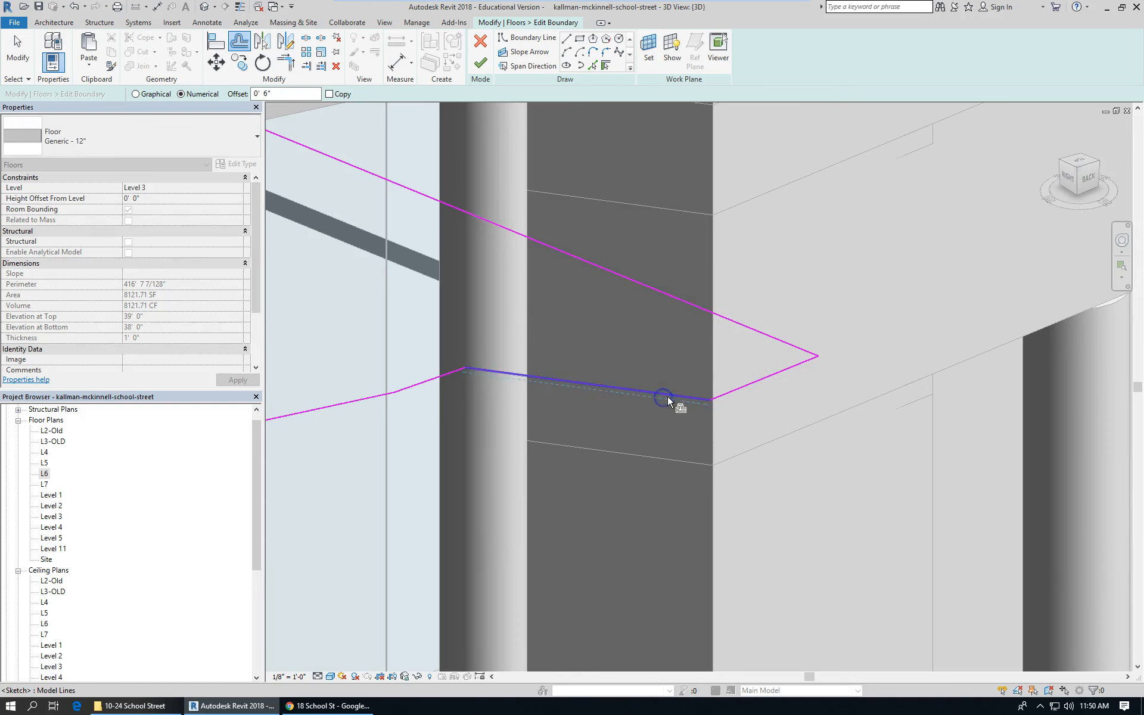
scroll(668, 396, "down", 6)
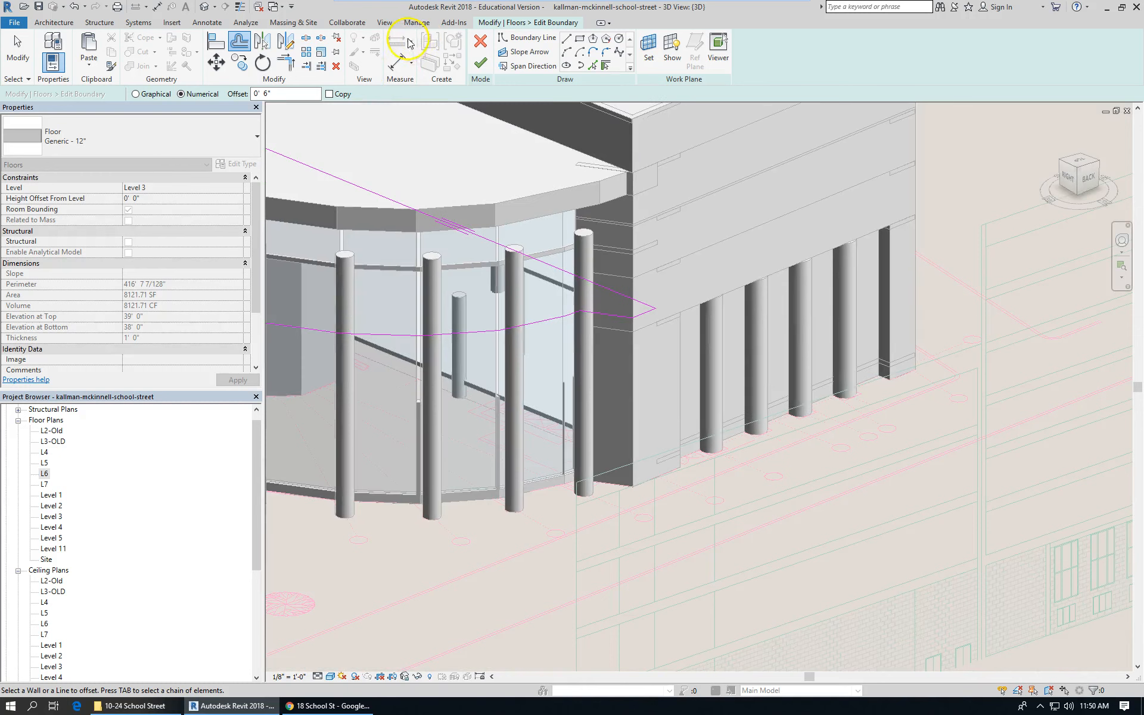
left_click(480, 62)
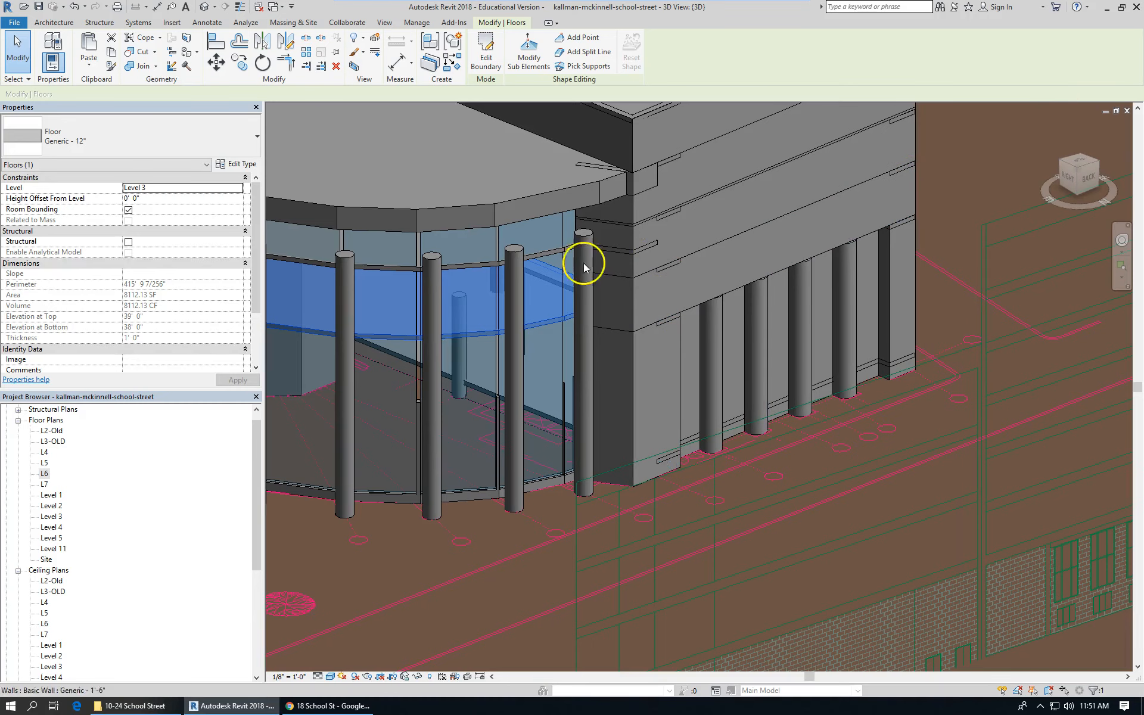
Step: Examine the floor edges, stacked walls and columns around the building from the back and the curved wing side
scroll(598, 269, "up", 3)
scroll(879, 440, "down", 5)
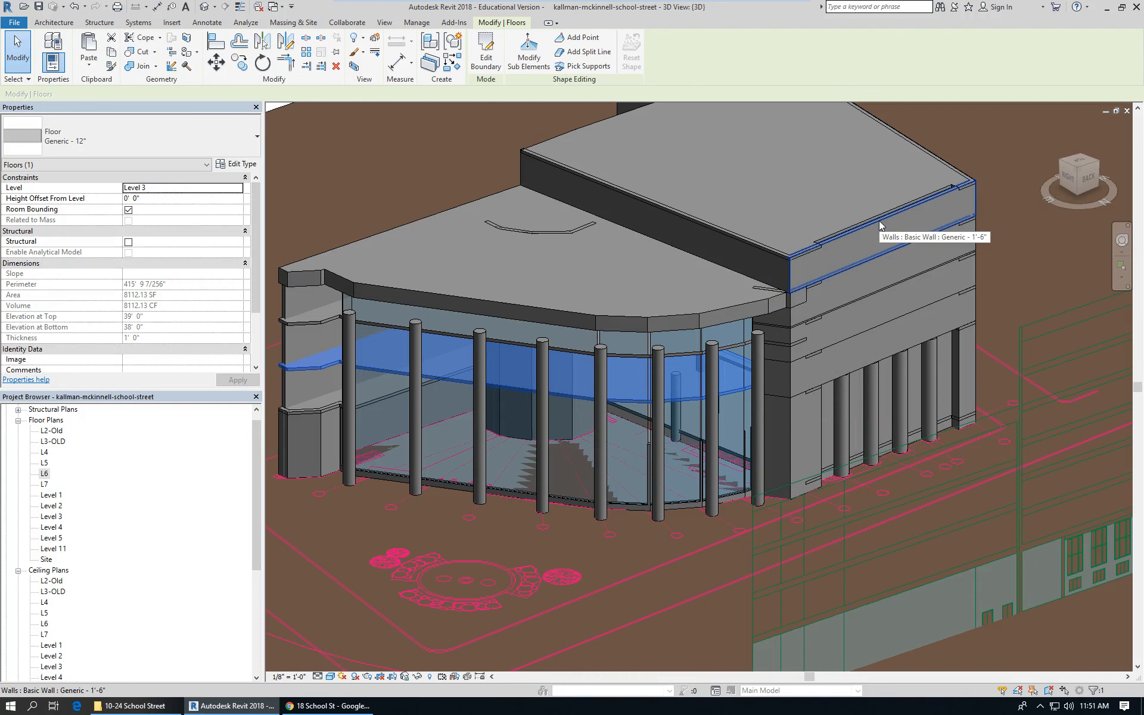
scroll(812, 429, "up", 3)
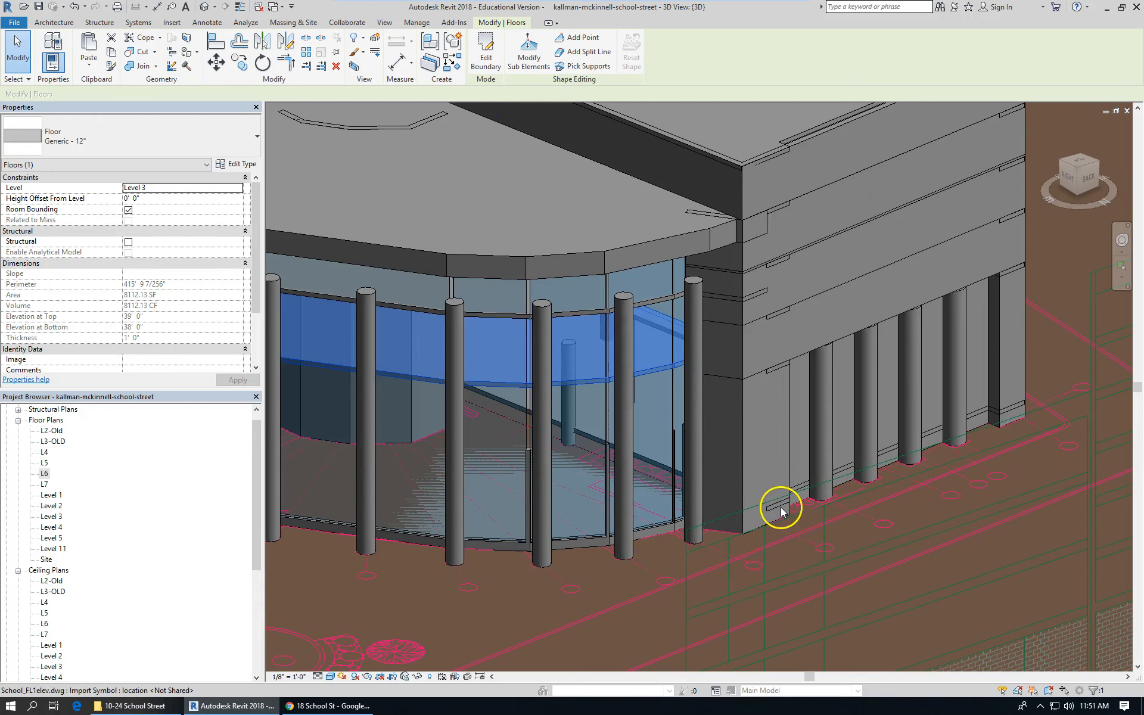
scroll(799, 494, "down", 3)
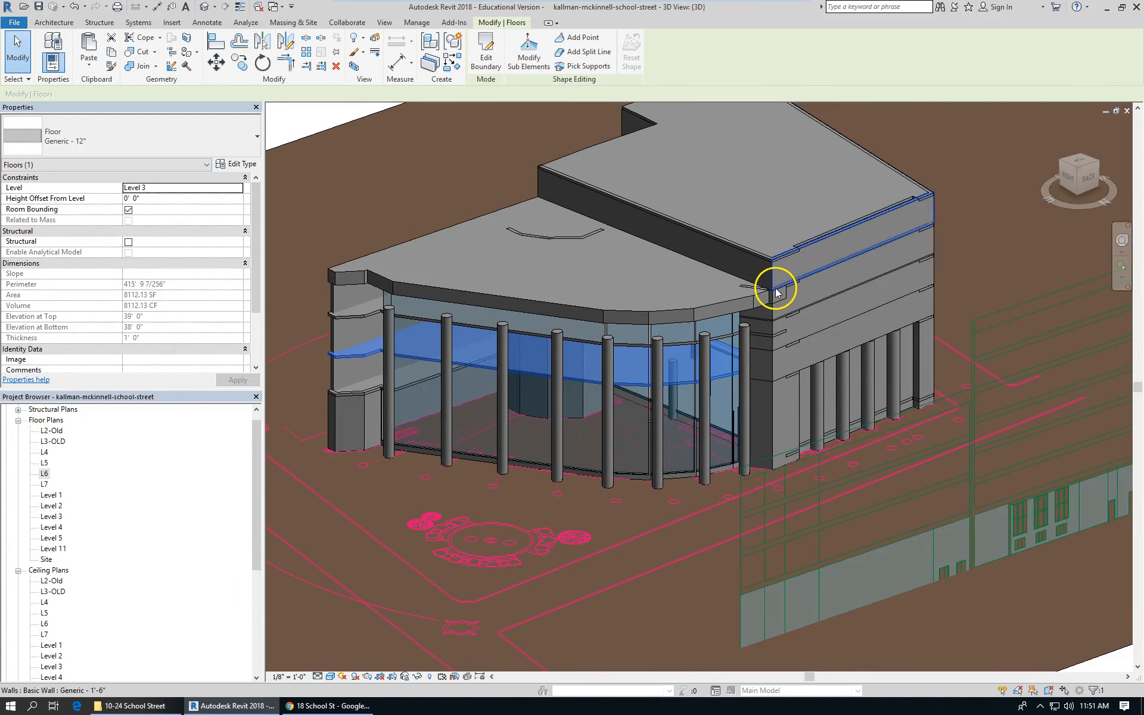
scroll(790, 294, "up", 4)
scroll(868, 303, "down", 4)
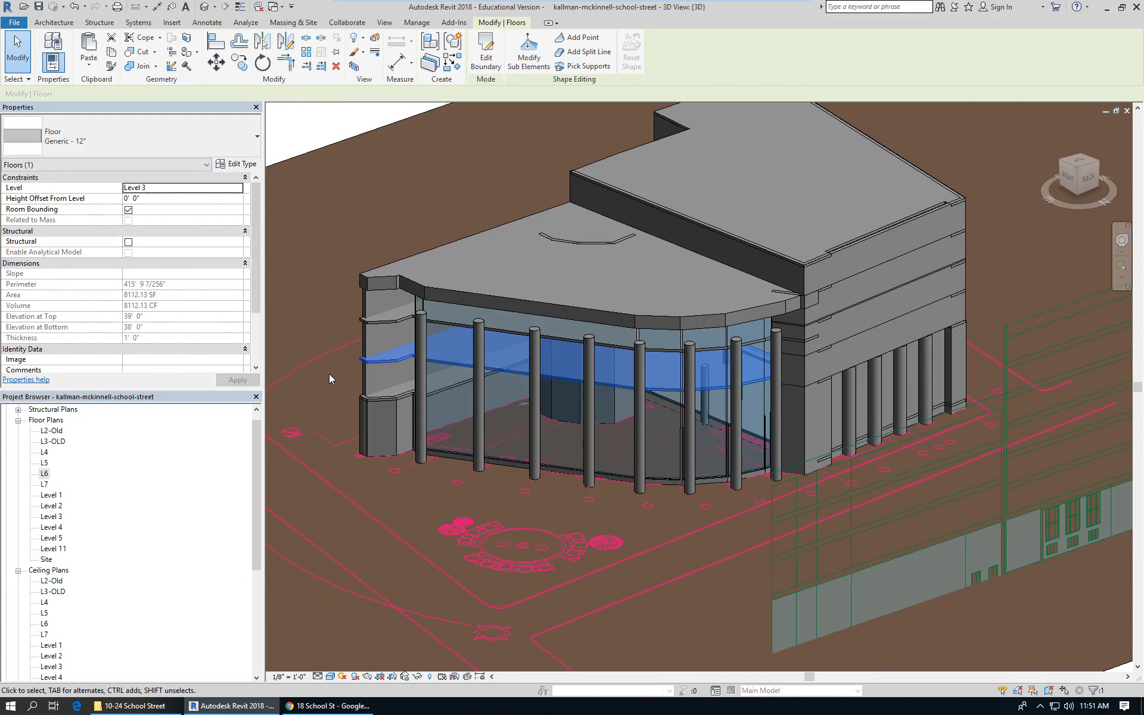
scroll(847, 377, "down", 3)
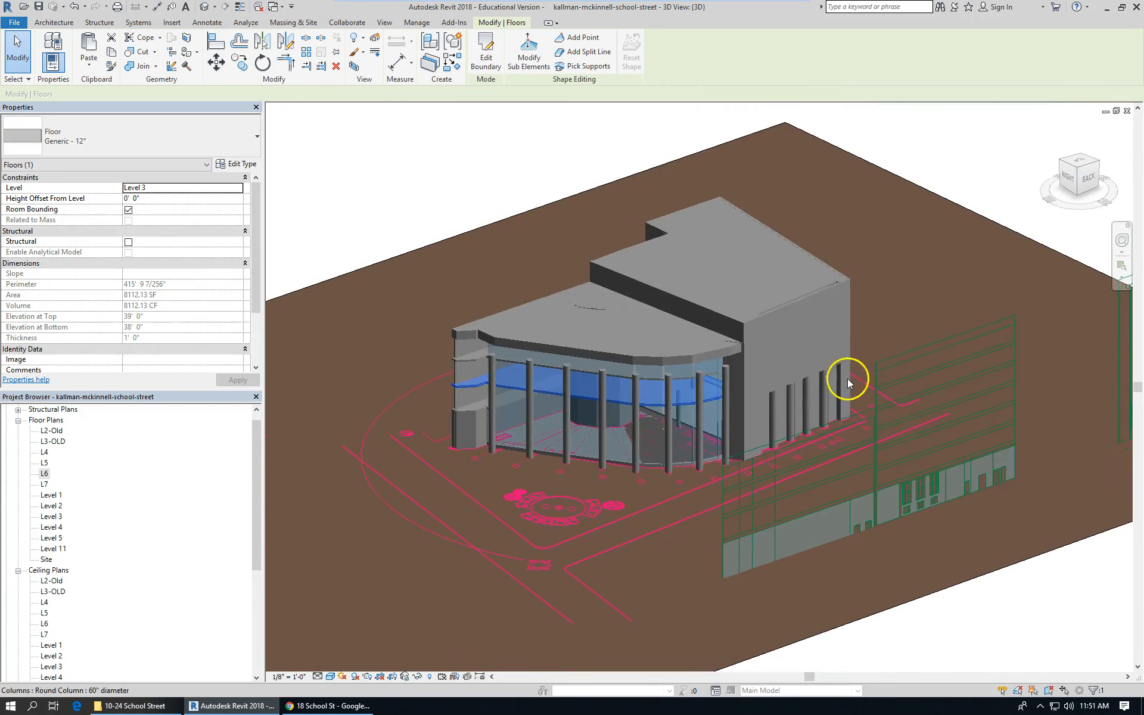
scroll(848, 352, "up", 4)
middle_click_drag(826, 356, 665, 361, "shift")
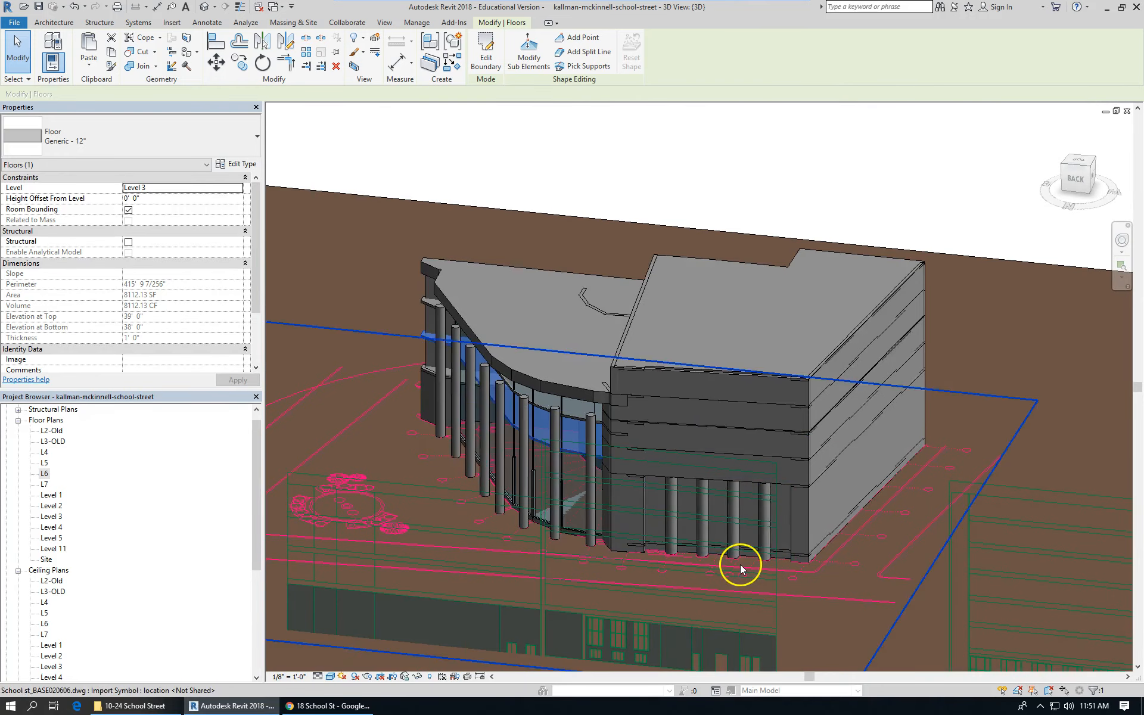
scroll(740, 563, "up", 5)
scroll(702, 419, "down", 3)
middle_click_drag(613, 482, 837, 488, "shift")
scroll(238, 416, "up", 1)
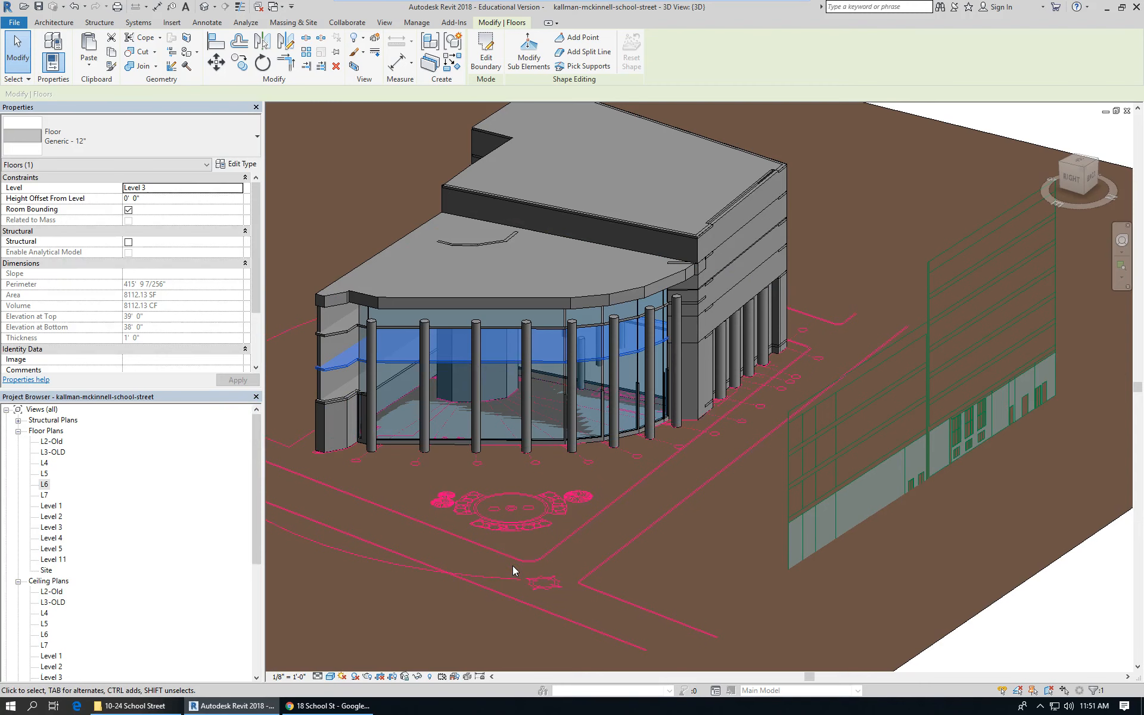
Step: Switch to Street View in Chrome and examine the corner walls beside the School Street building's glass facade from Washington Street
scroll(322, 342, "up", 6)
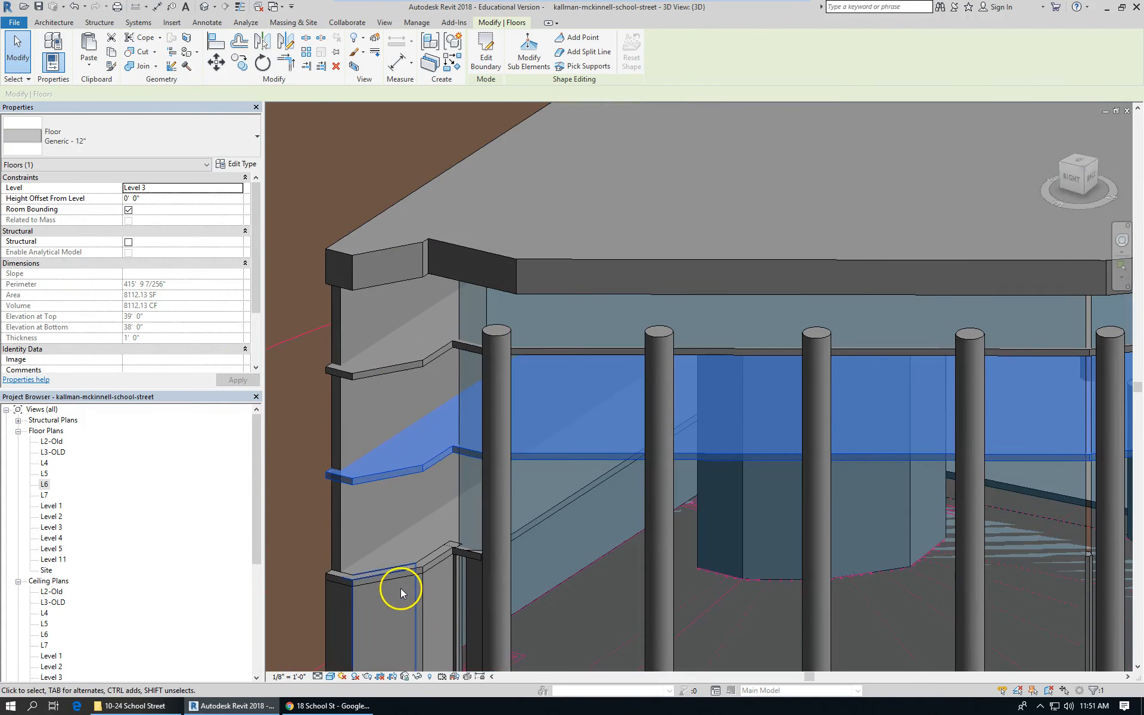
scroll(437, 220, "down", 3)
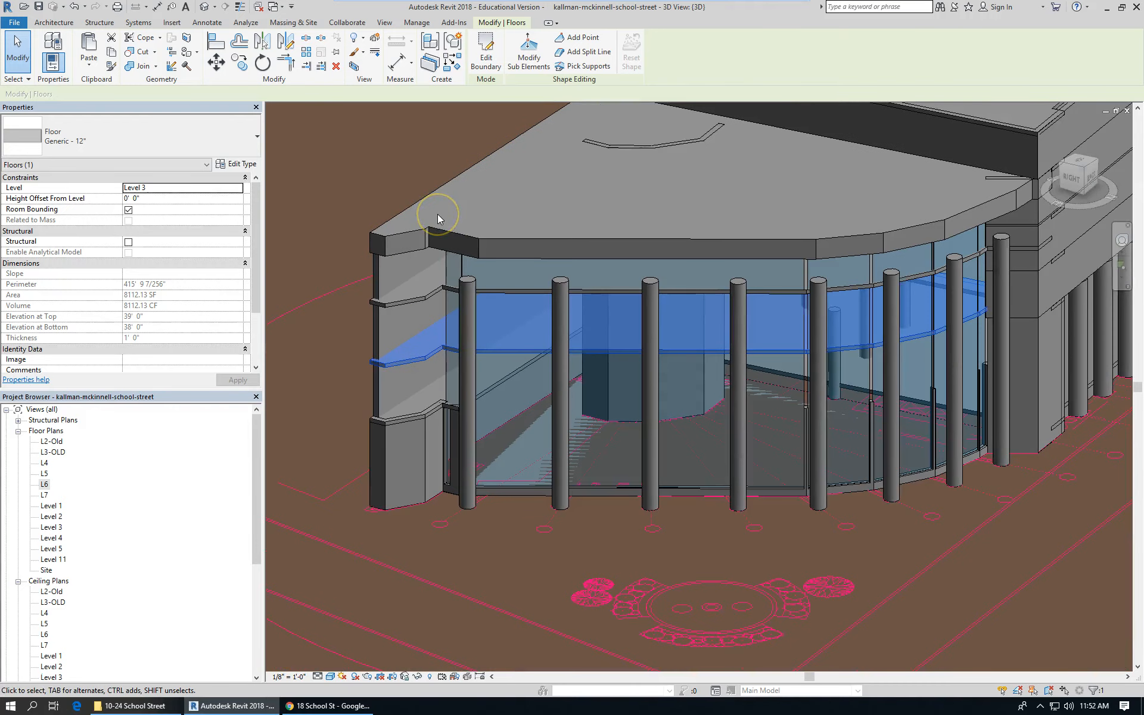
left_click(327, 706)
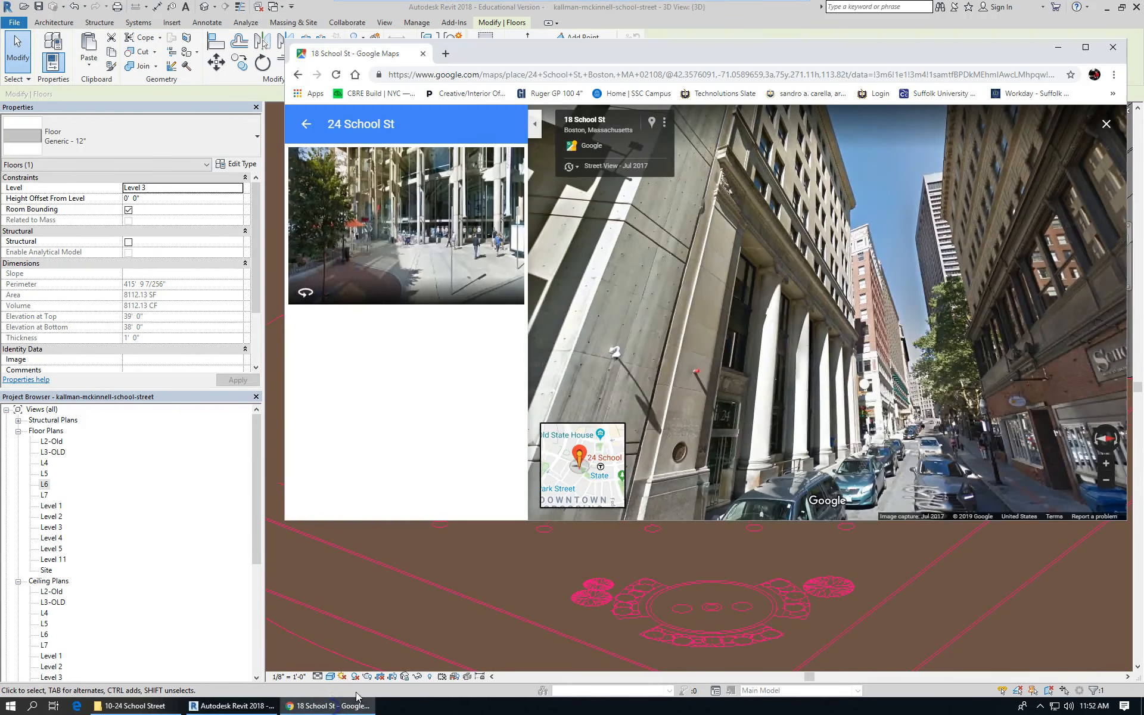
left_click_drag(715, 363, 995, 360)
left_click_drag(618, 375, 1007, 334)
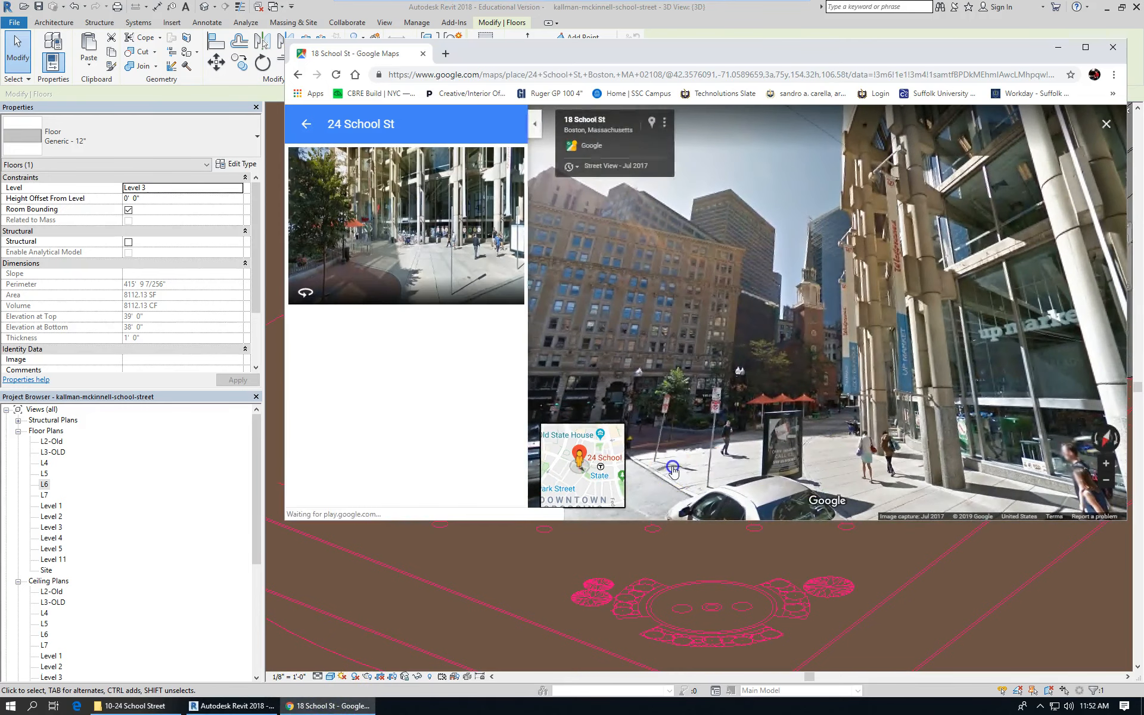
left_click_drag(650, 433, 699, 448)
left_click(757, 366)
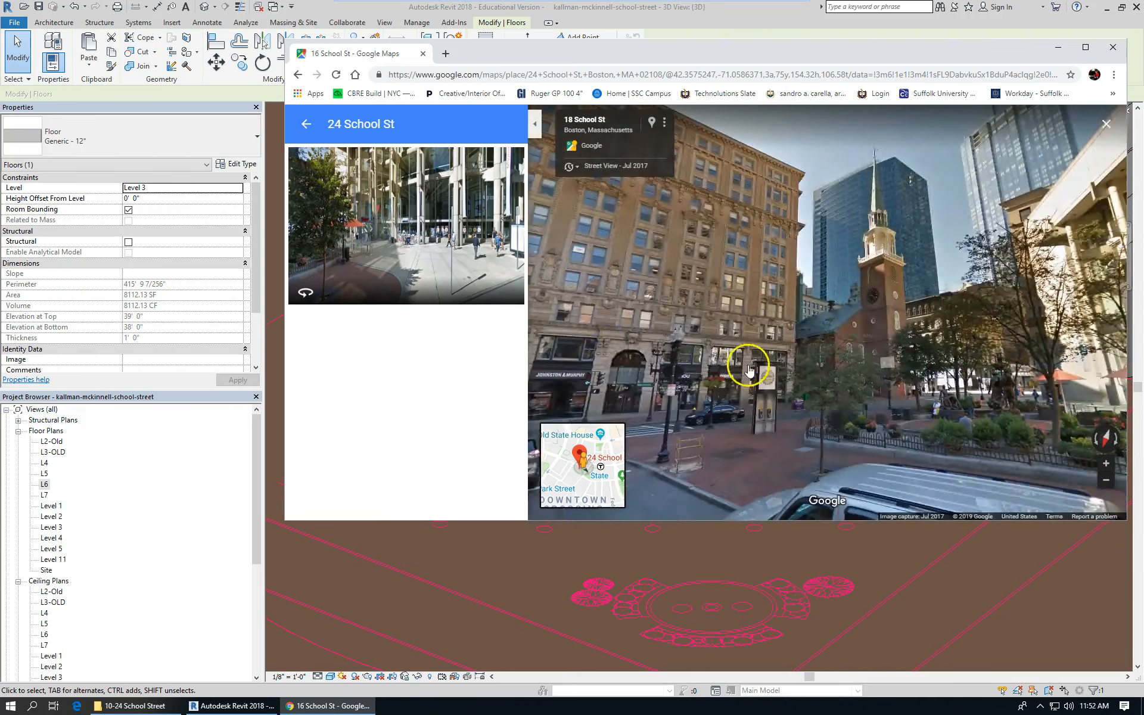
scroll(830, 320, "up", 2)
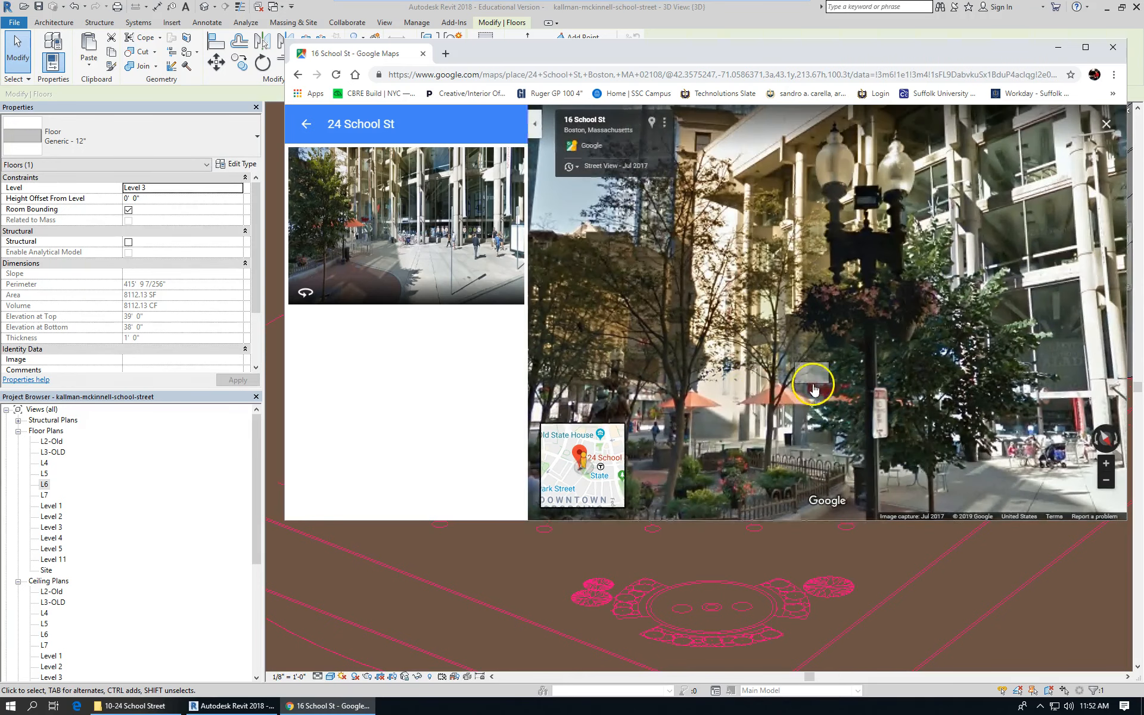
left_click(720, 399)
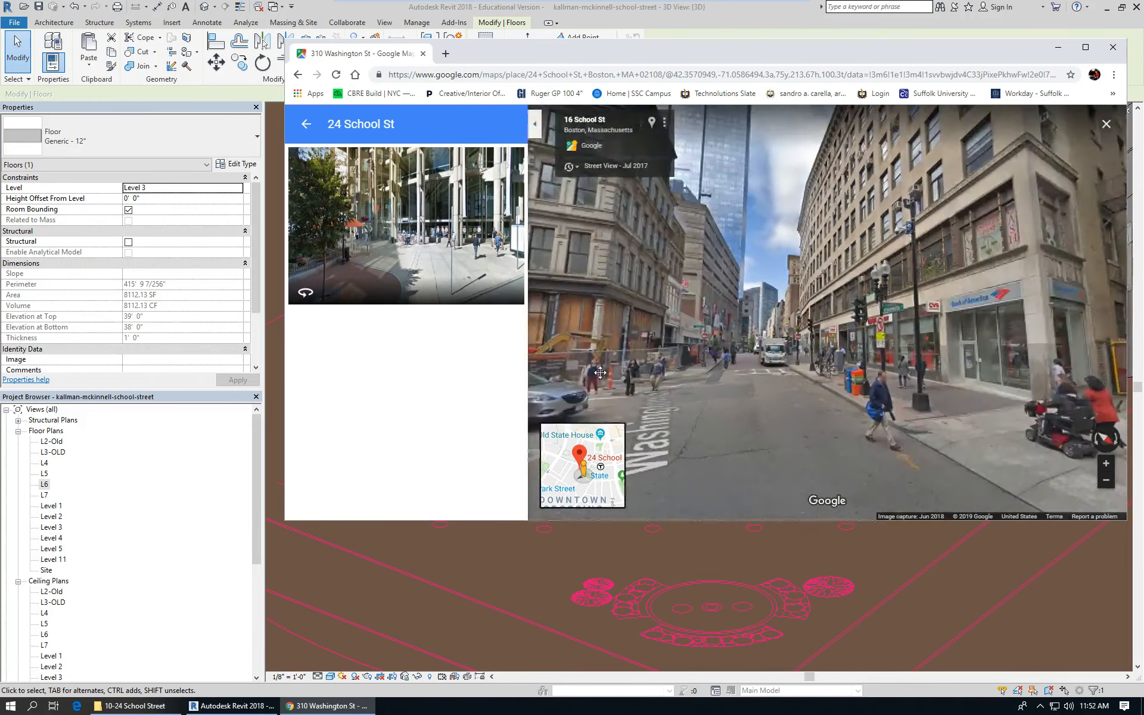
left_click(914, 408)
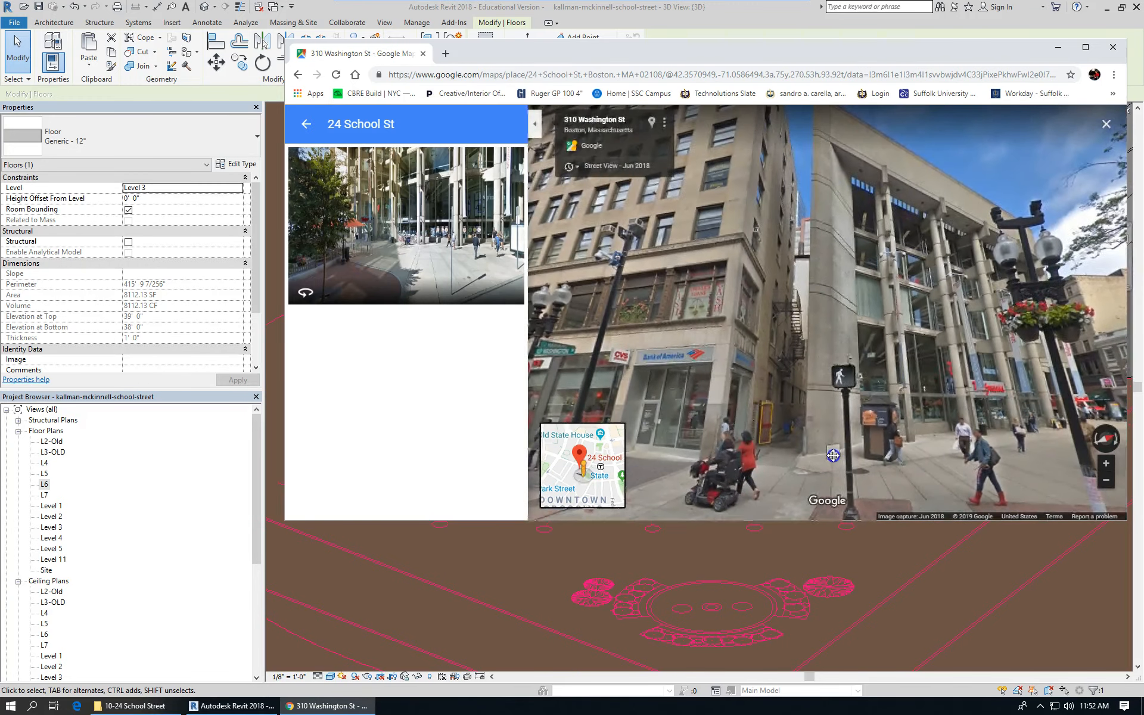
left_click_drag(833, 456, 796, 222)
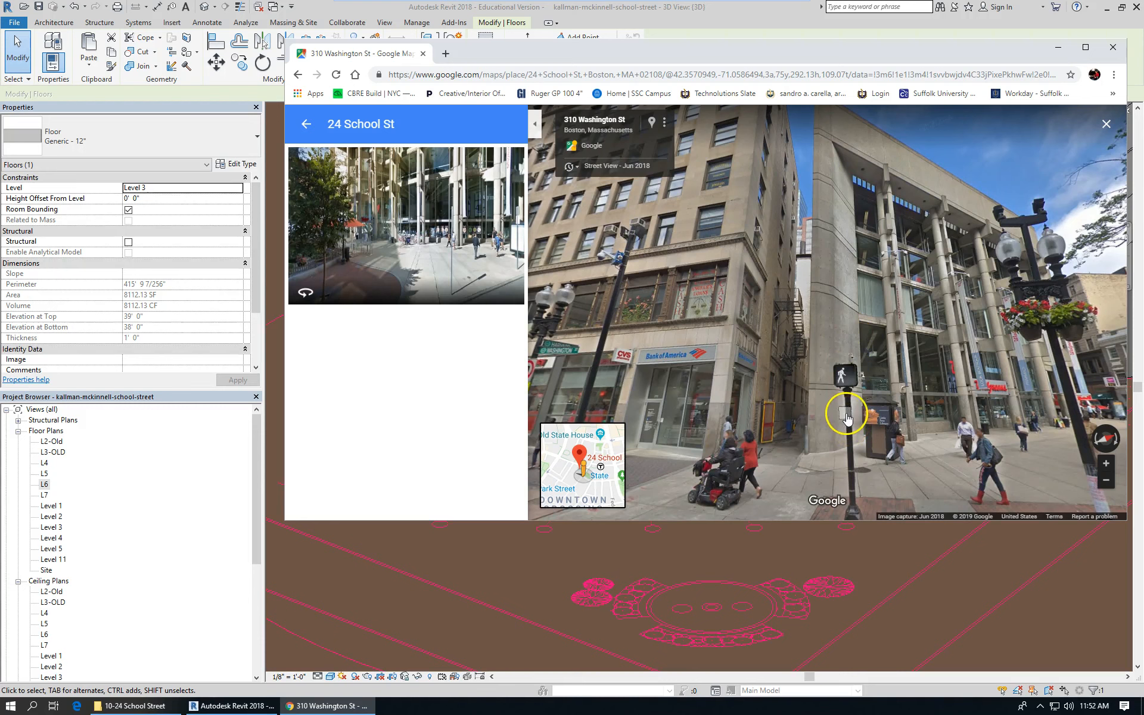
Step: Back in Revit, raise the ground-floor corner wall nearest the curved glass to the underside of the roof, a top offset of 44' 2"
left_click(233, 705)
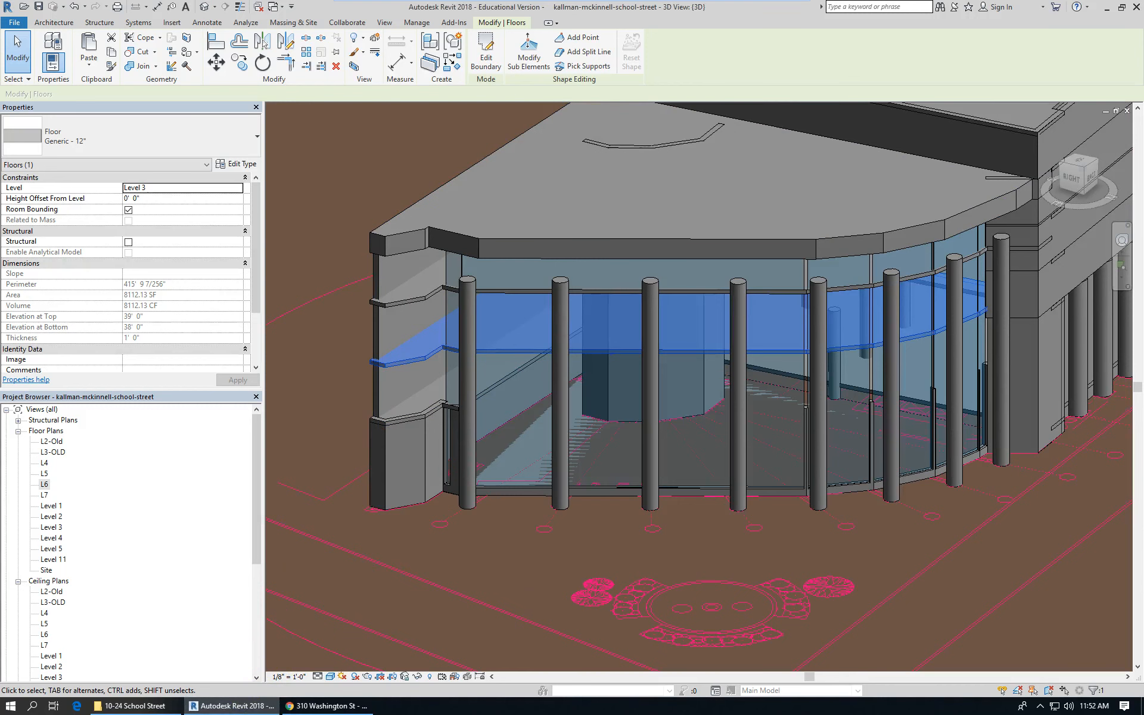
left_click(294, 334)
scroll(345, 430, "up", 3)
scroll(384, 442, "down", 1)
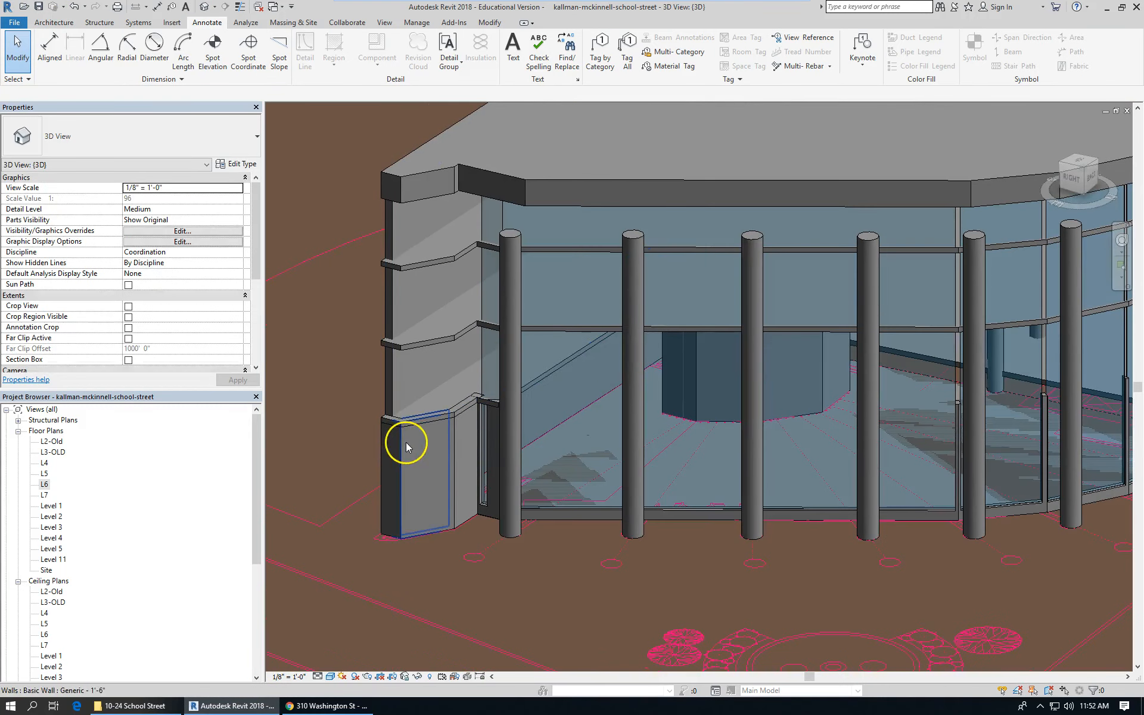
left_click(458, 445)
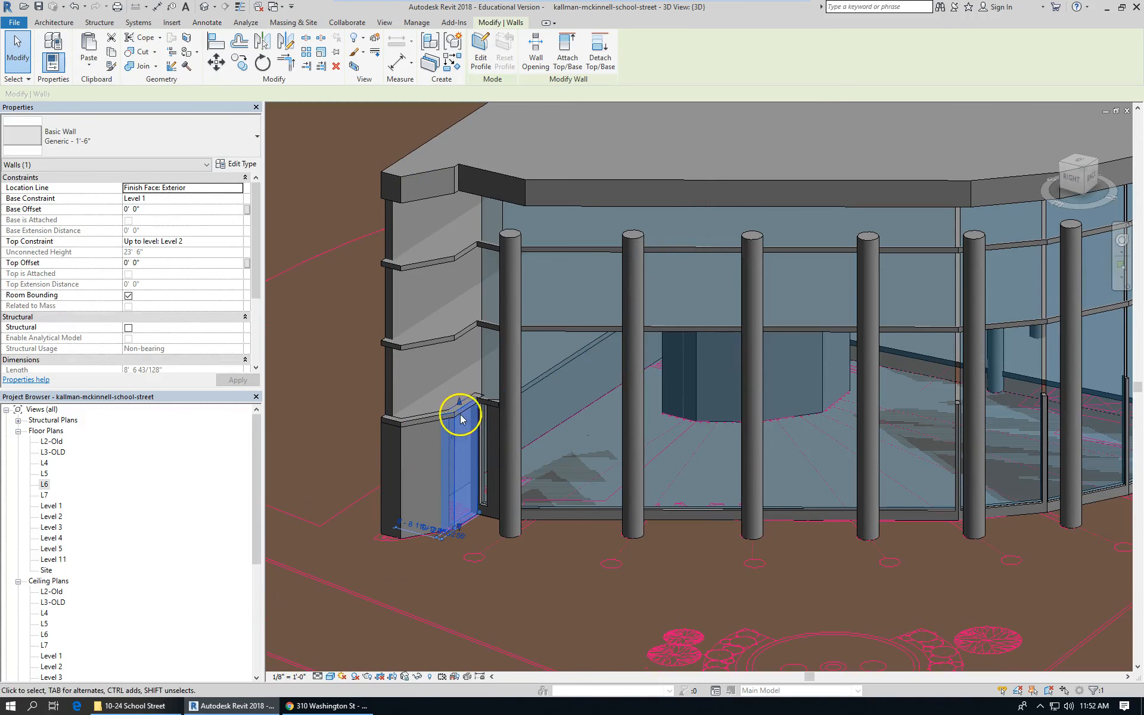
left_click_drag(460, 233, 459, 190)
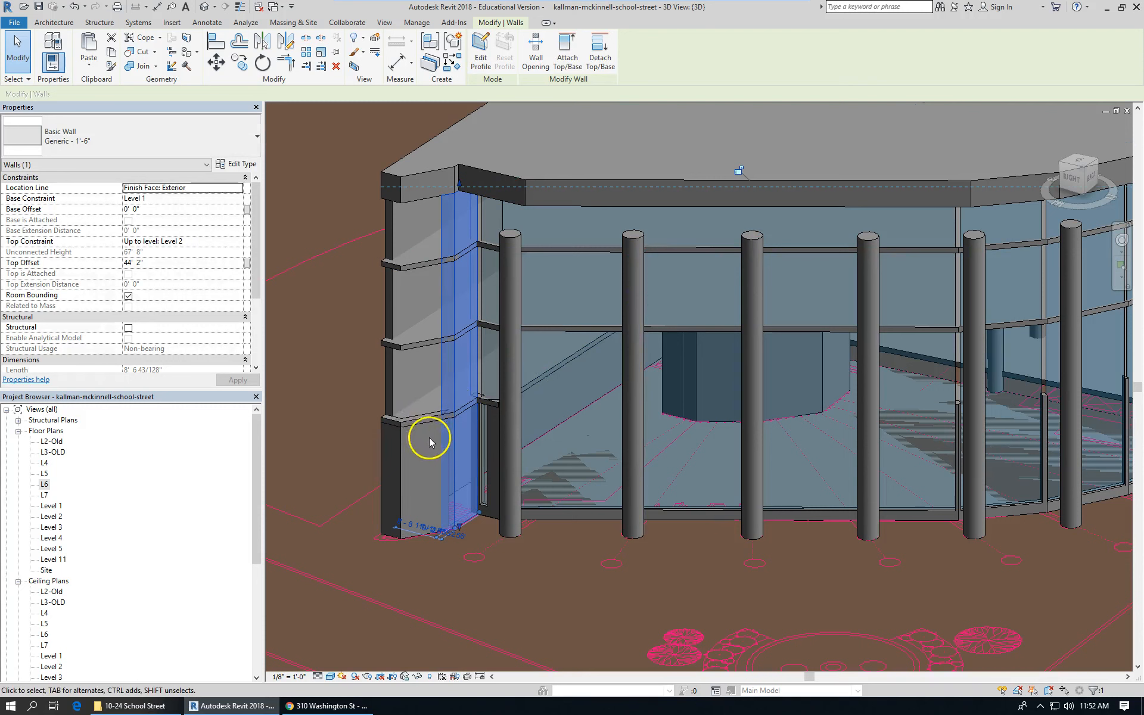
Step: Stretch the other two ground-floor walls at that corner up to the roof underside, then compare the corner with Street View
left_click(419, 534)
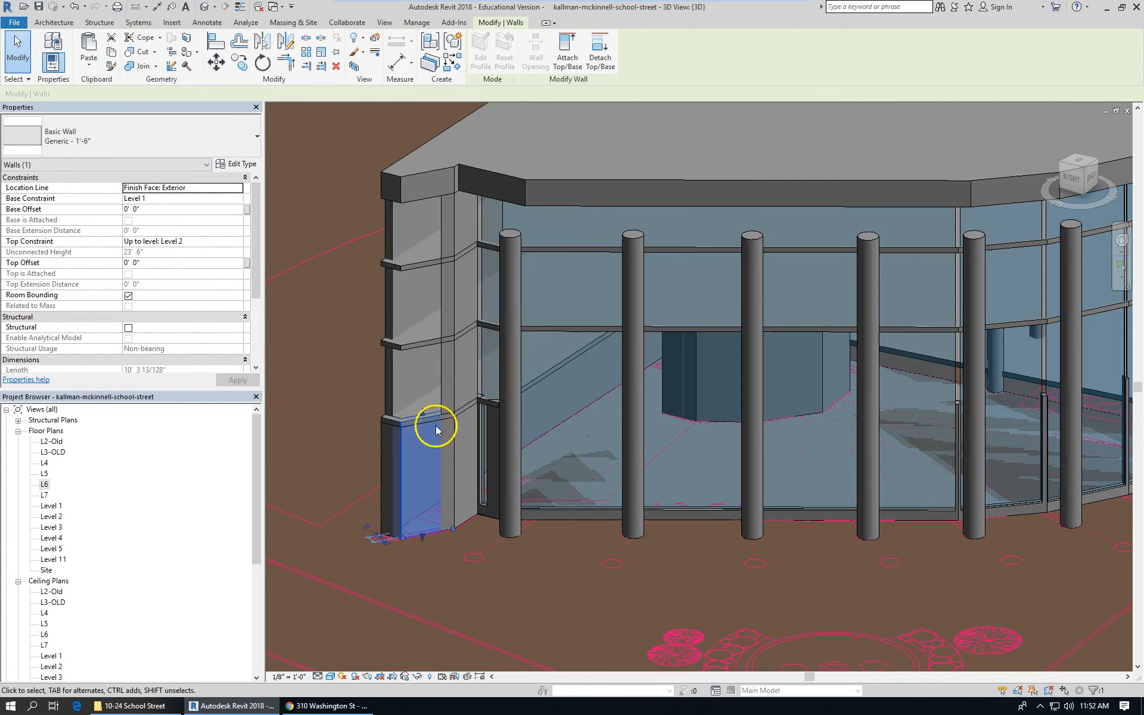
left_click_drag(422, 410, 425, 194)
scroll(383, 431, "up", 3)
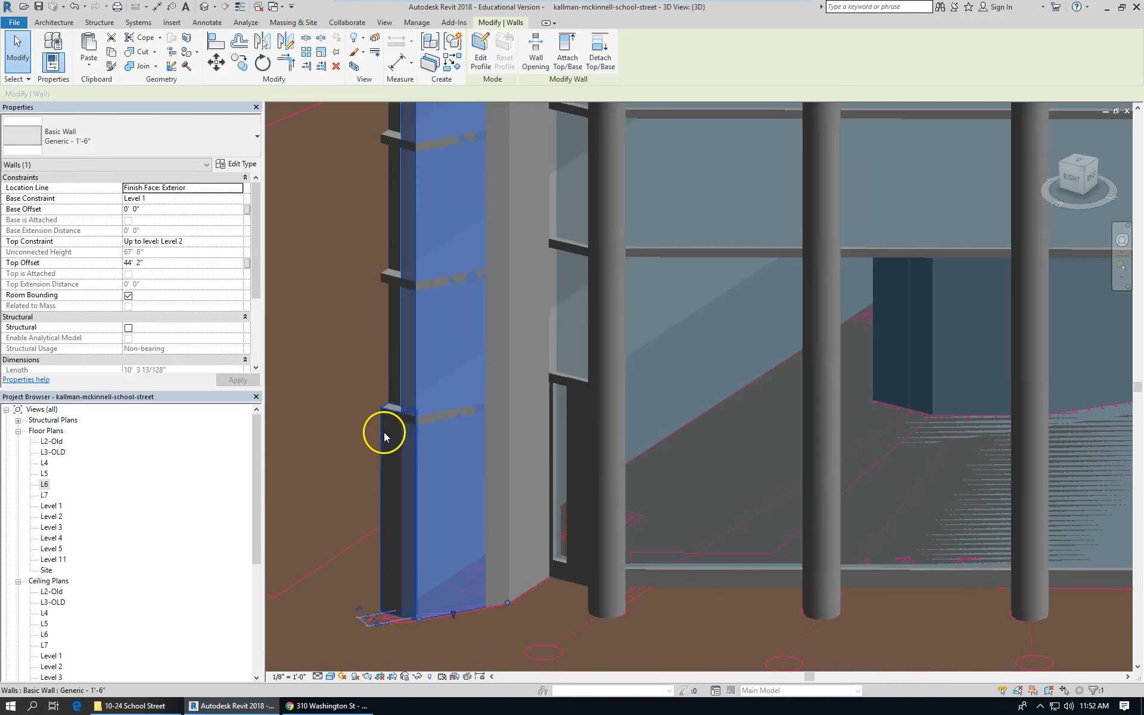
left_click(381, 426)
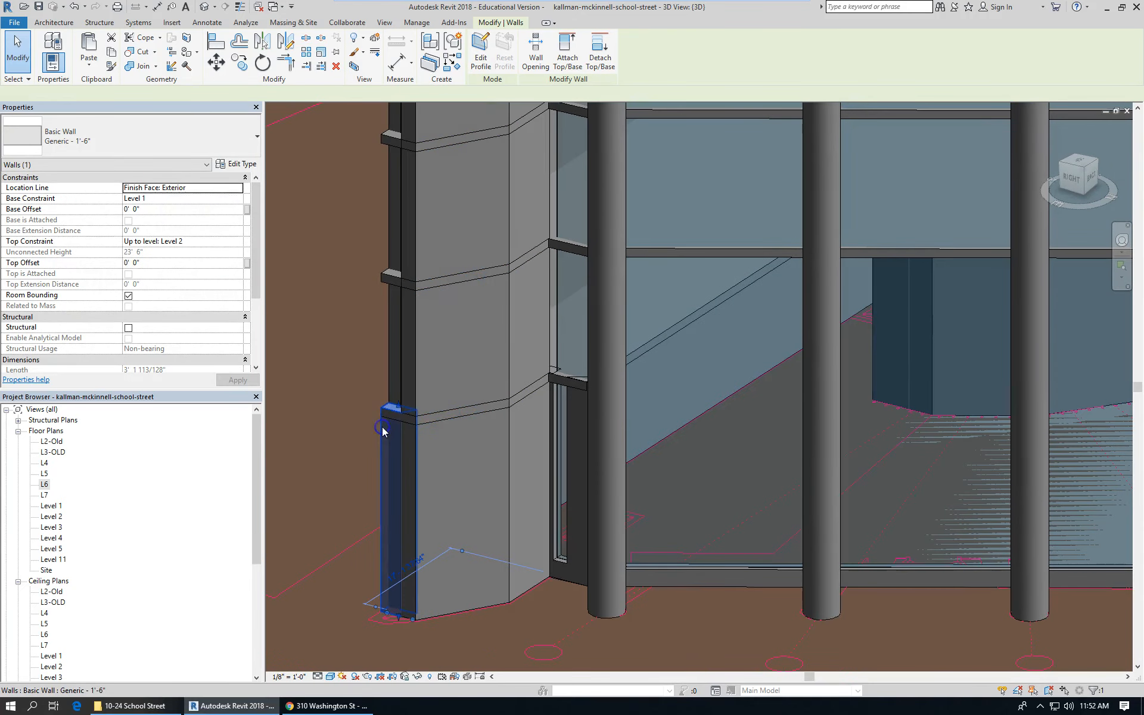
scroll(426, 463, "down", 2)
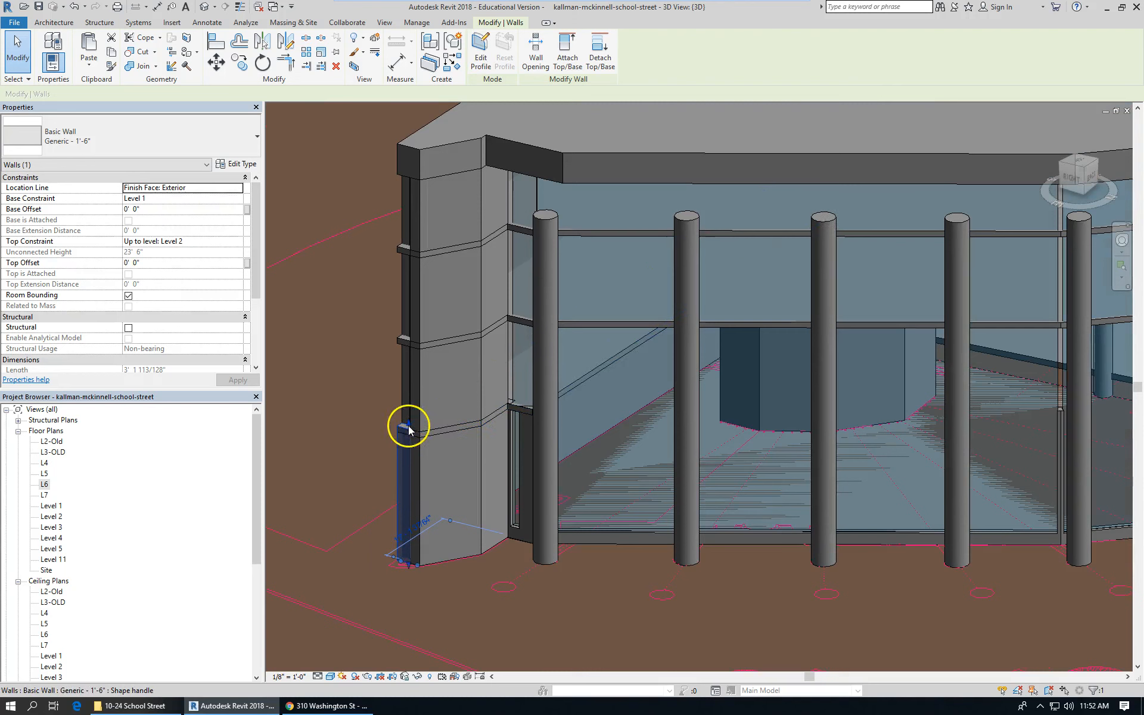
left_click_drag(408, 425, 407, 173)
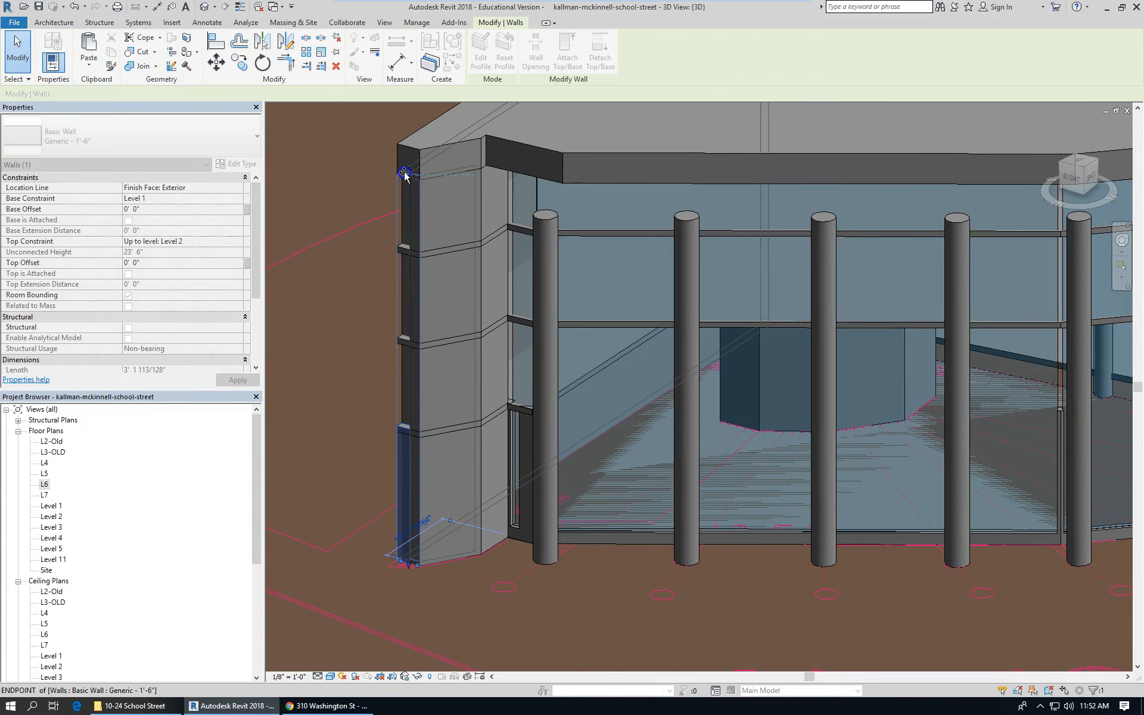
left_click(374, 369)
scroll(363, 356, "down", 2)
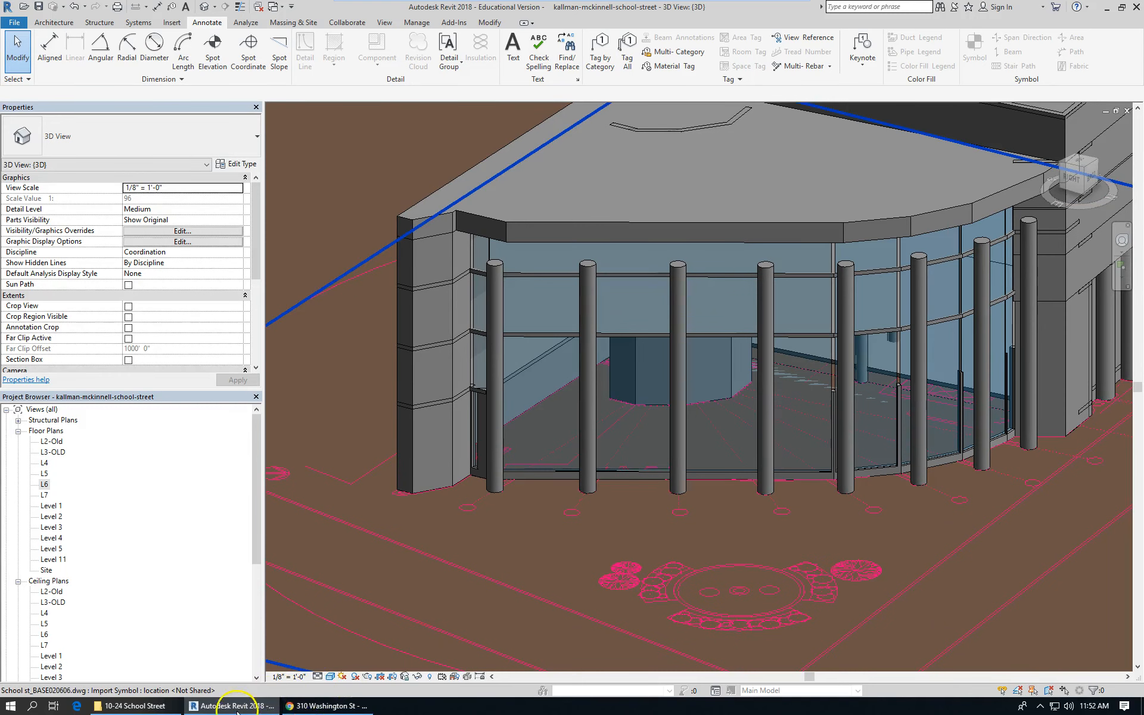
left_click(305, 707)
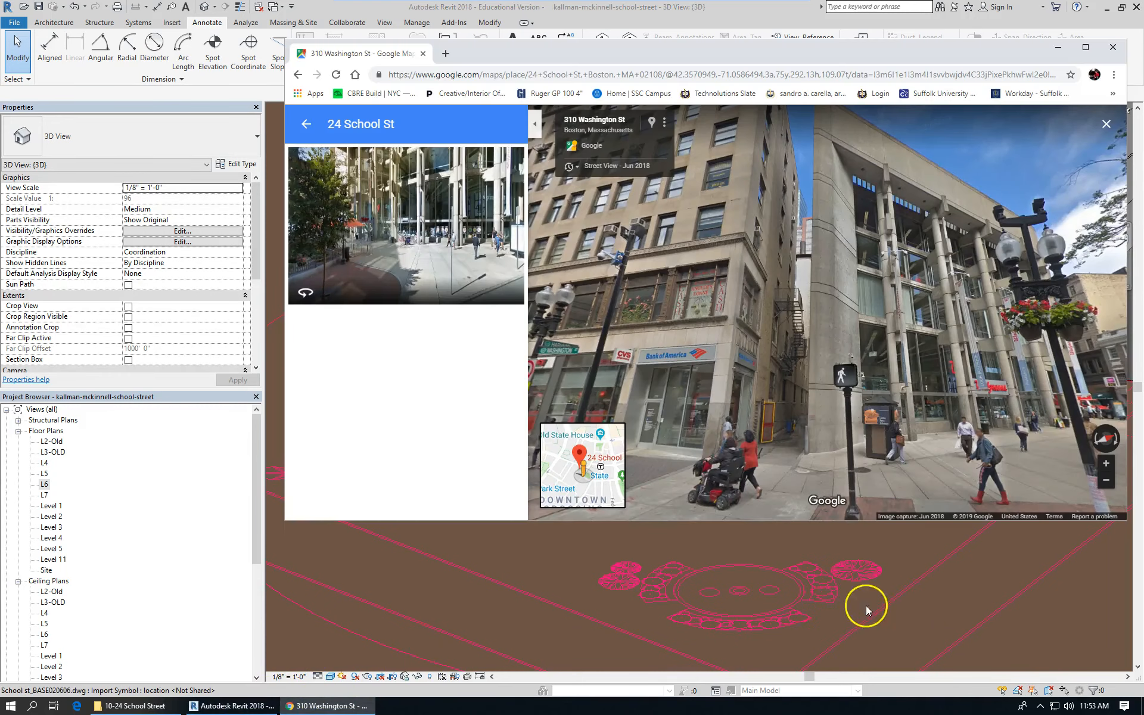
left_click(506, 581)
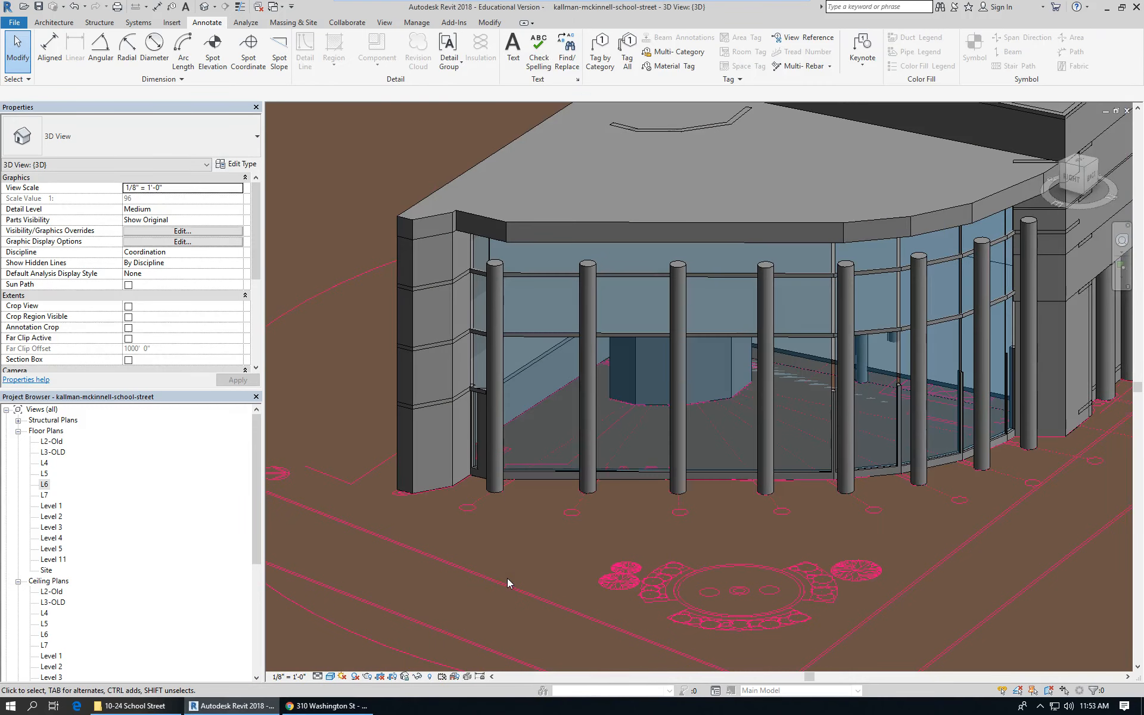
Step: Attach the tops of the angled interior wall segments poking through the lower roof to that roof slab
middle_click_drag(507, 579, 460, 588, "shift")
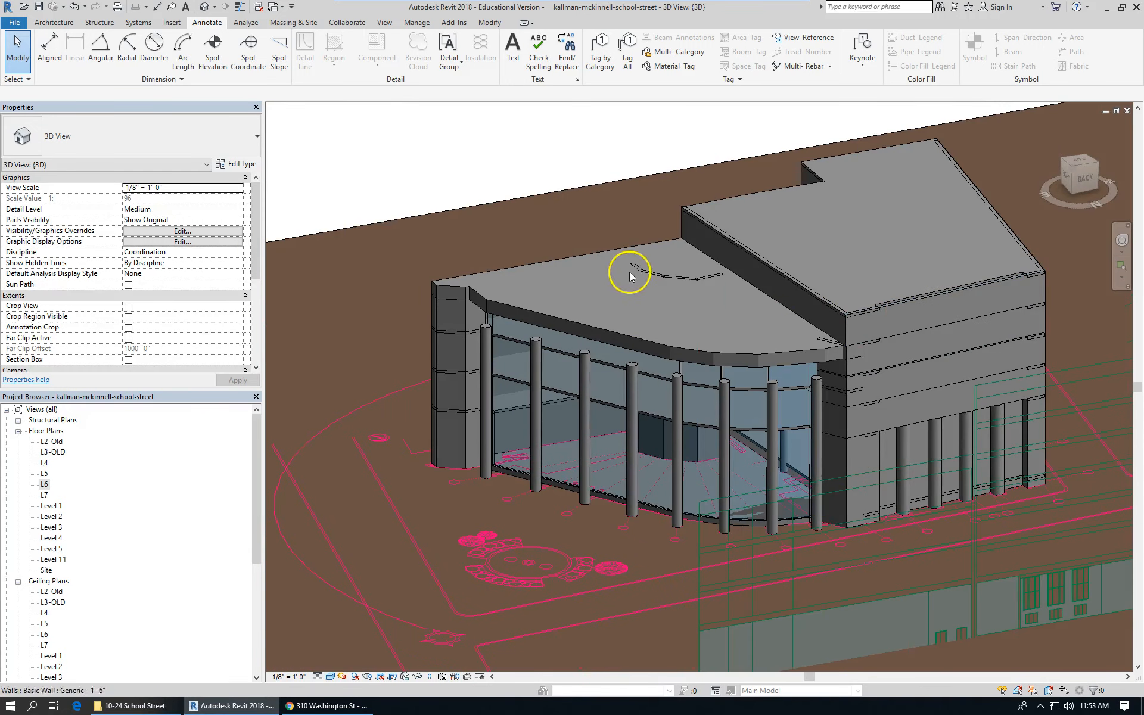
left_click(714, 278)
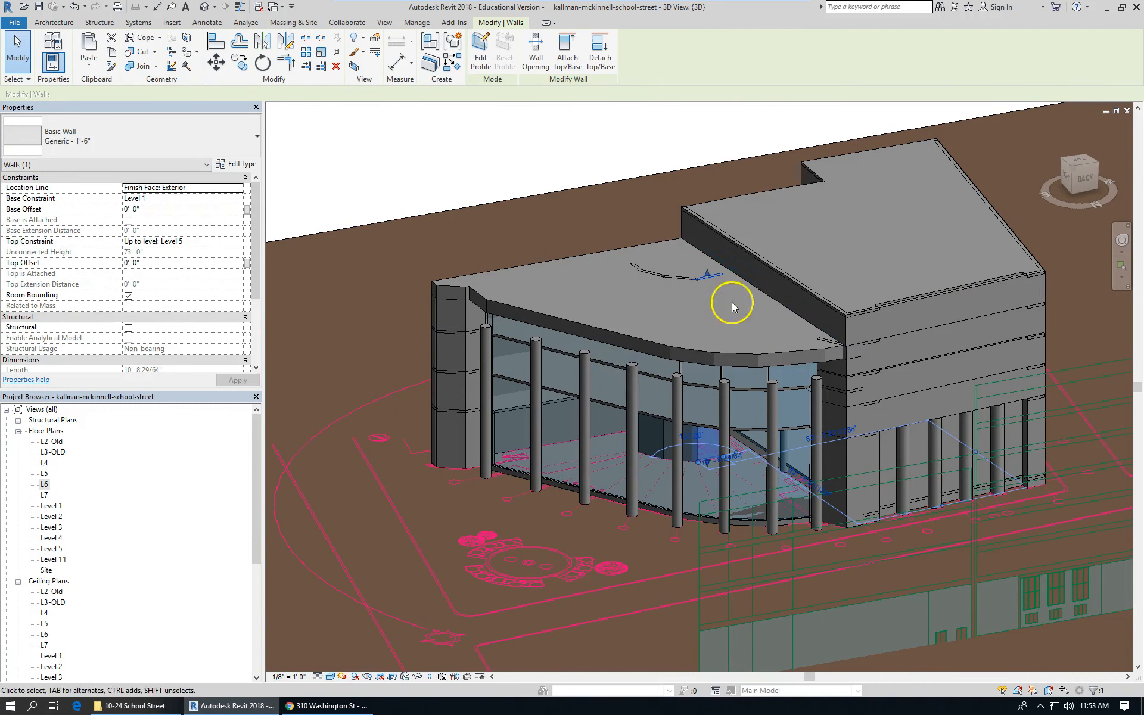
left_click_drag(690, 281, 680, 283)
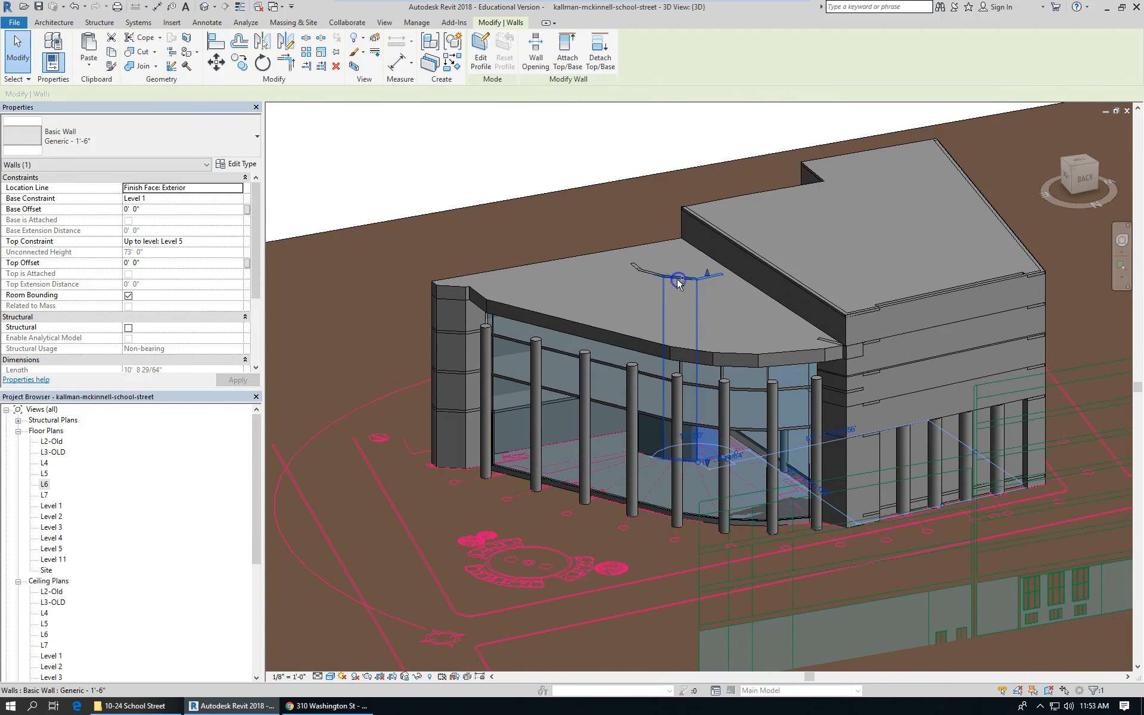
left_click(678, 280, "ctrl")
left_click(648, 275, "ctrl")
left_click(645, 276, "ctrl")
left_click_drag(633, 268, 632, 269)
left_click(633, 267, "ctrl")
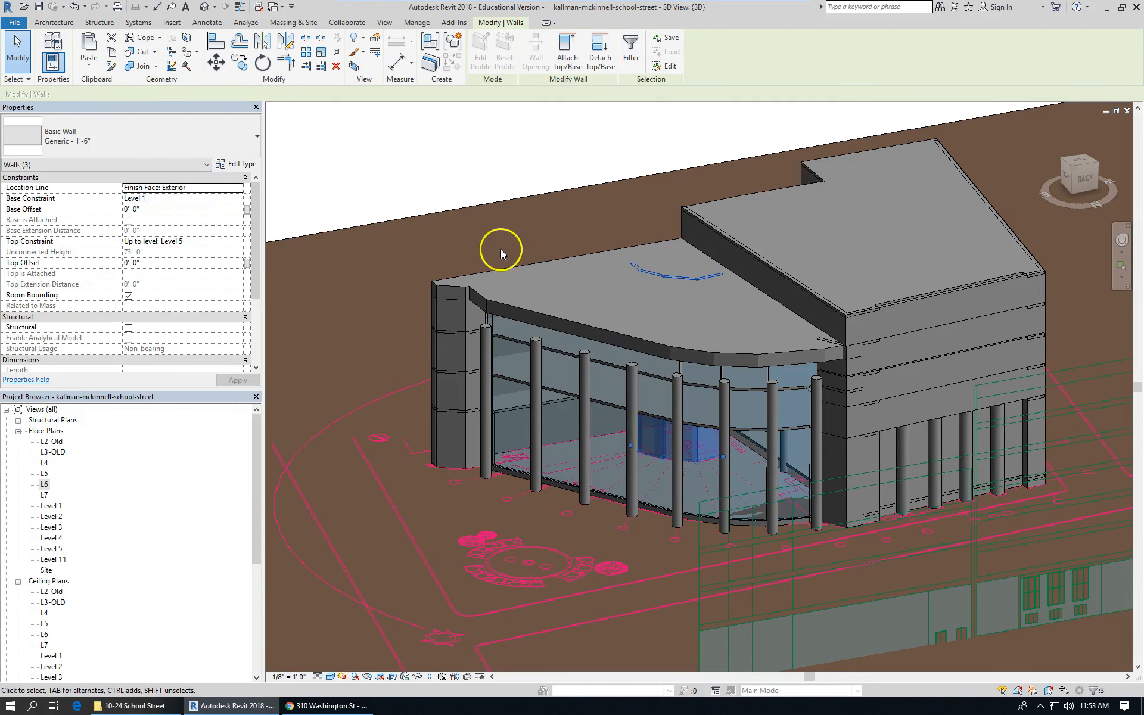
left_click(562, 51)
left_click(538, 345)
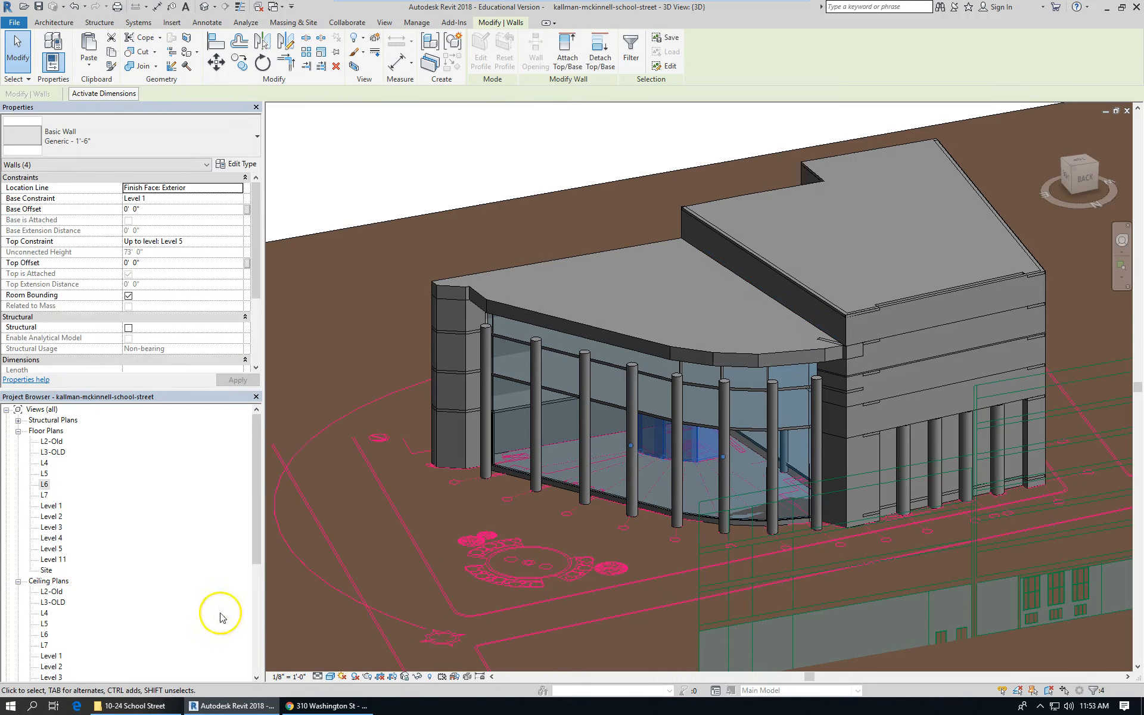
Step: Examine the model's curved glass wing and compare it with the facade's columns, window bays and roof edge in Street View
scroll(238, 328, "down", 3)
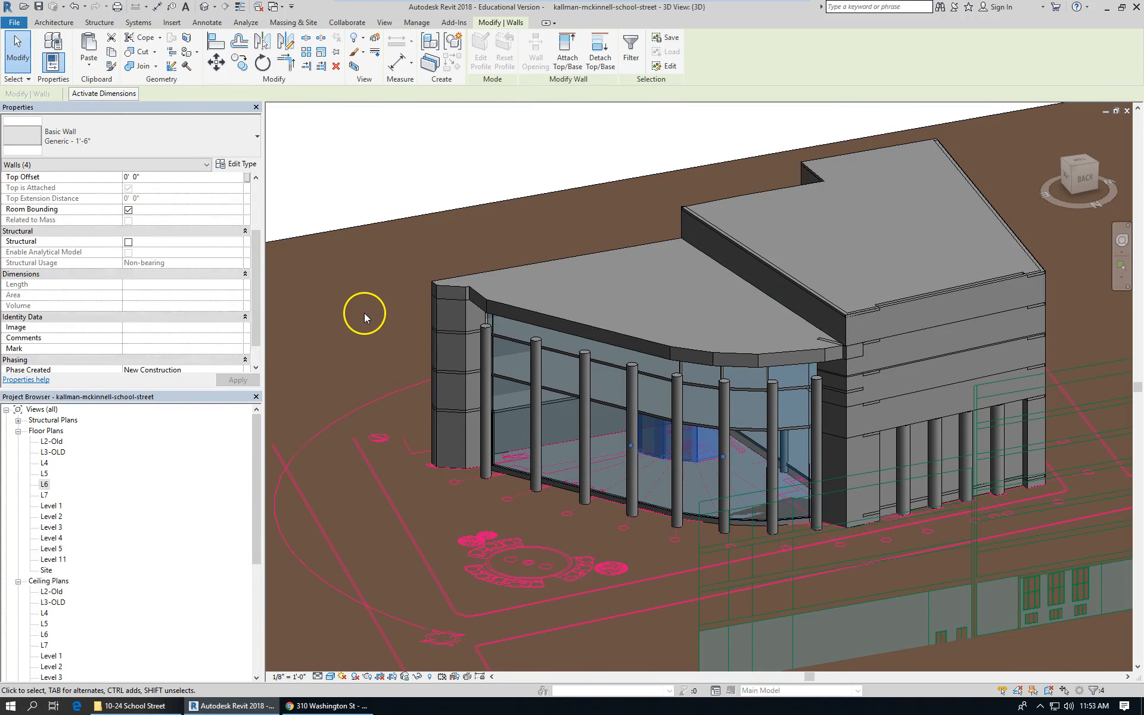
middle_click_drag(643, 411, 636, 378, "shift")
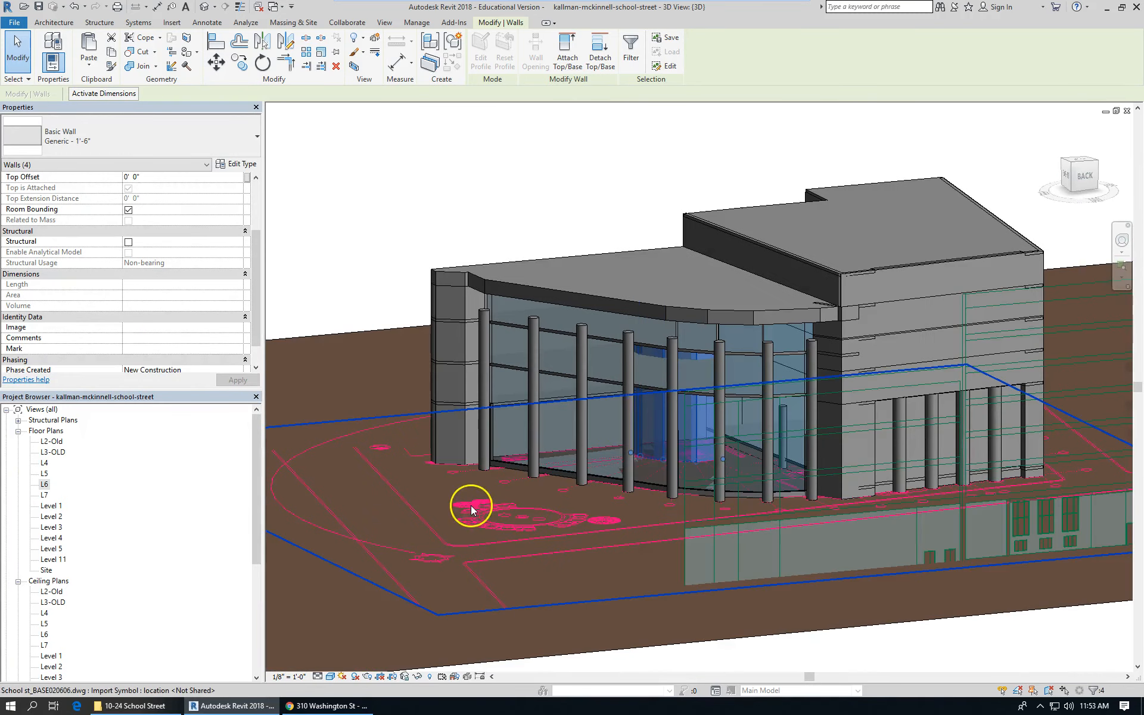
middle_click_drag(562, 498, 621, 590, "shift")
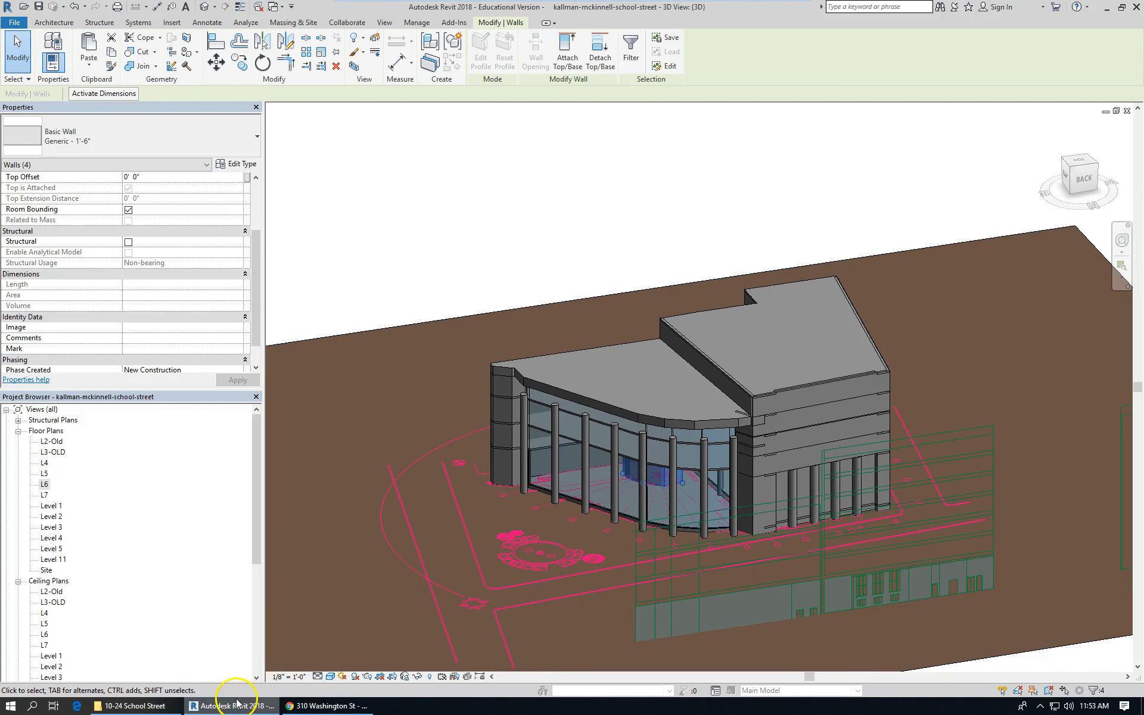
left_click(324, 705)
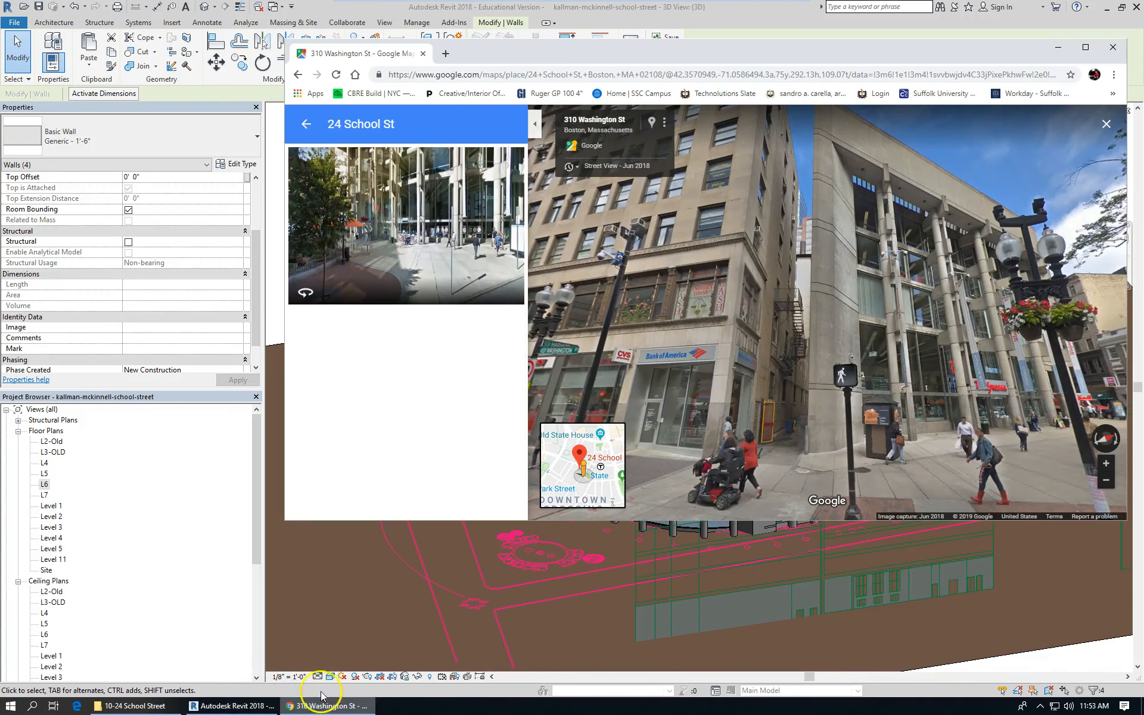
left_click(953, 309)
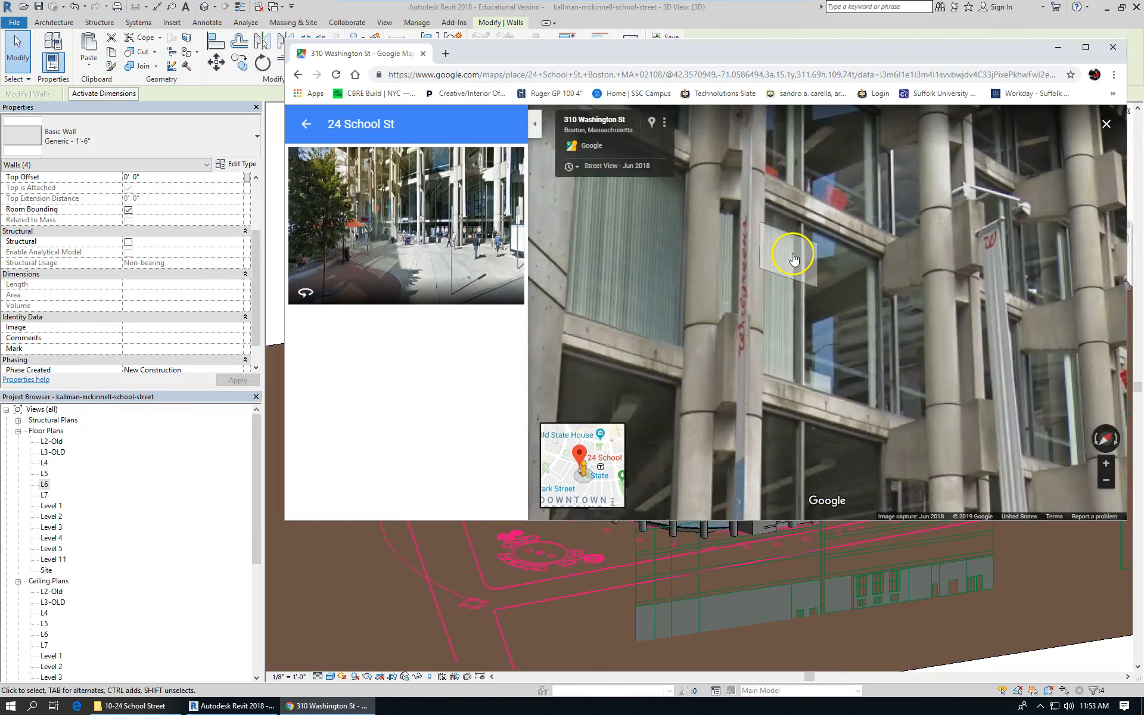
scroll(792, 257, "down", 2)
left_click(858, 366)
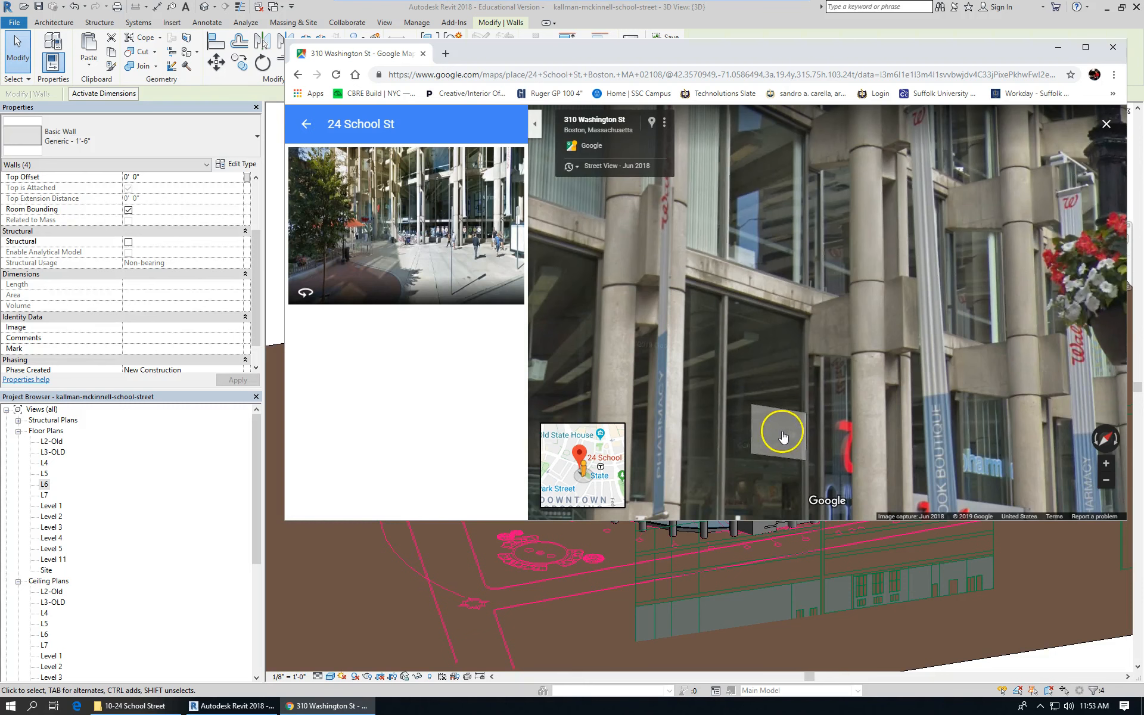
scroll(779, 424, "down", 3)
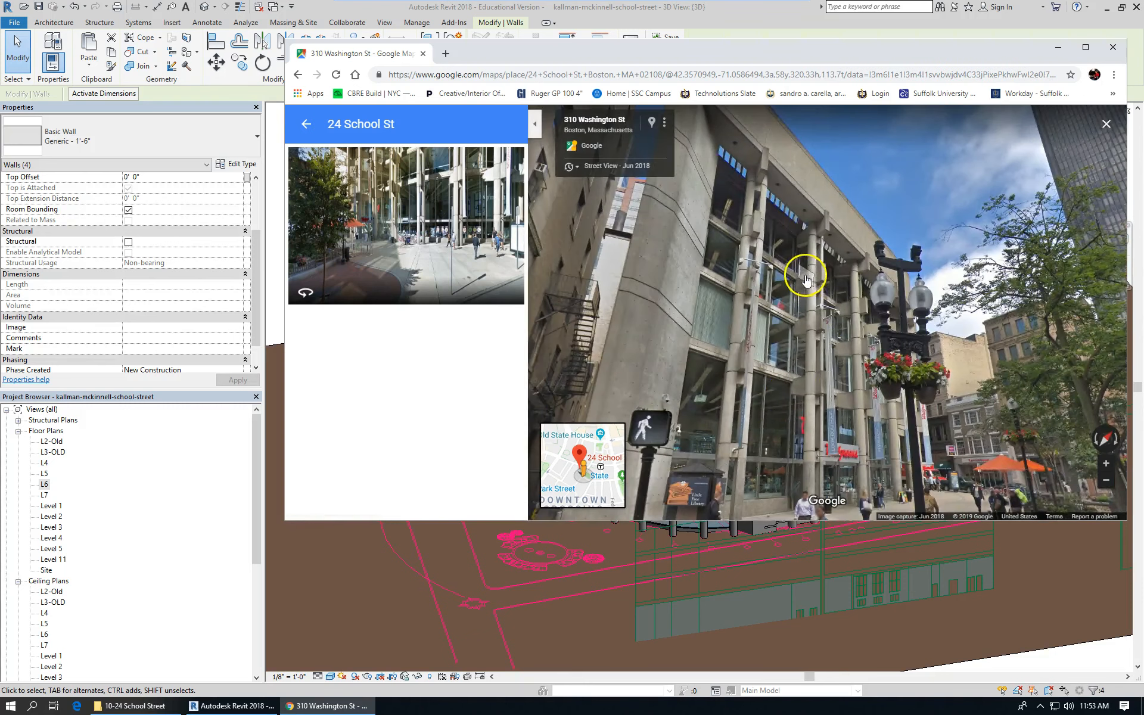
scroll(809, 278, "up", 5)
scroll(837, 364, "down", 2)
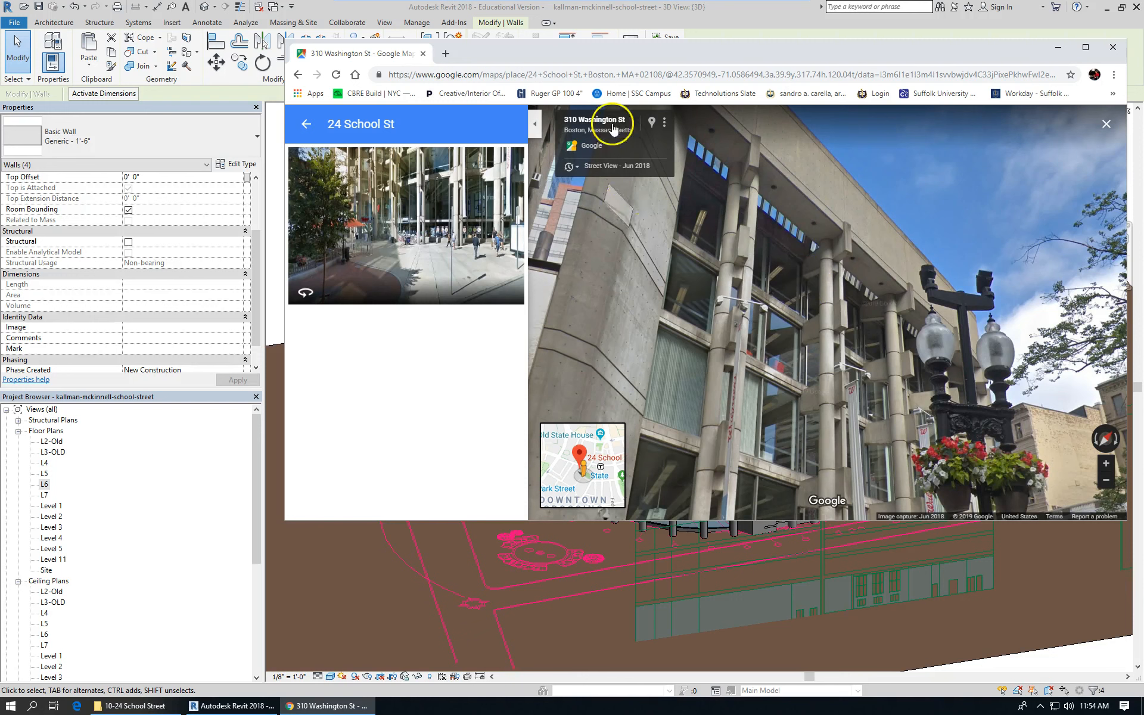
Step: Search the web for "haunch" in a new browser tab and bring up the image results
left_click(446, 54)
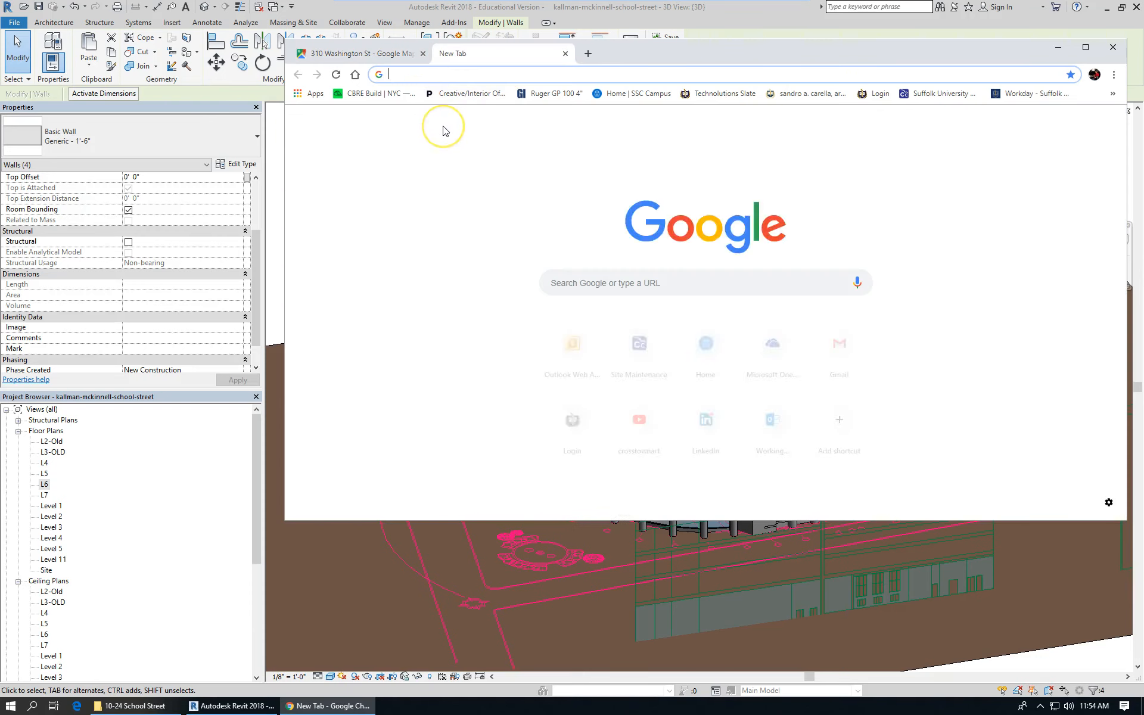
type("haunch")
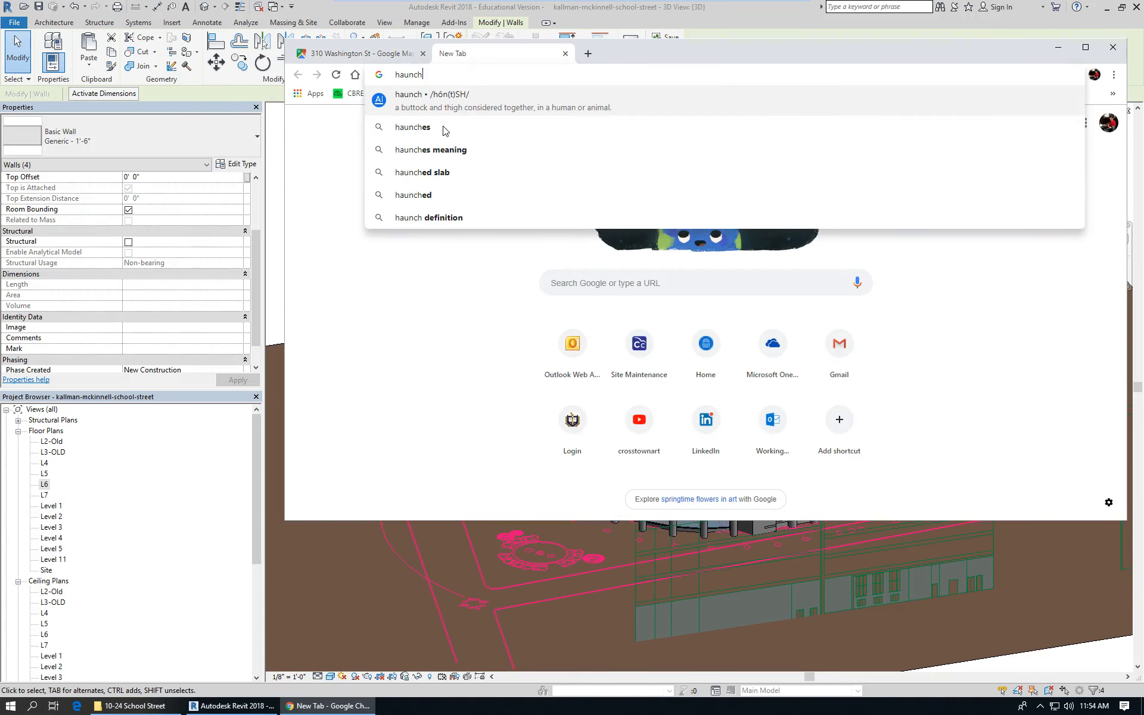
key("Return")
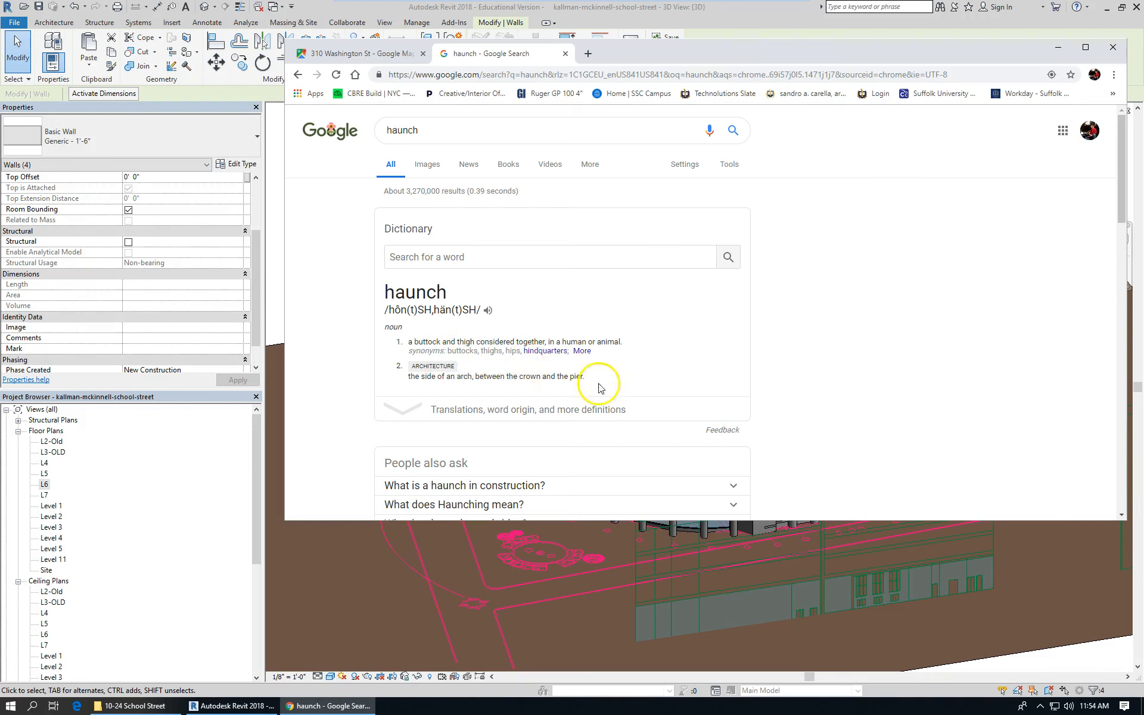
left_click(441, 166)
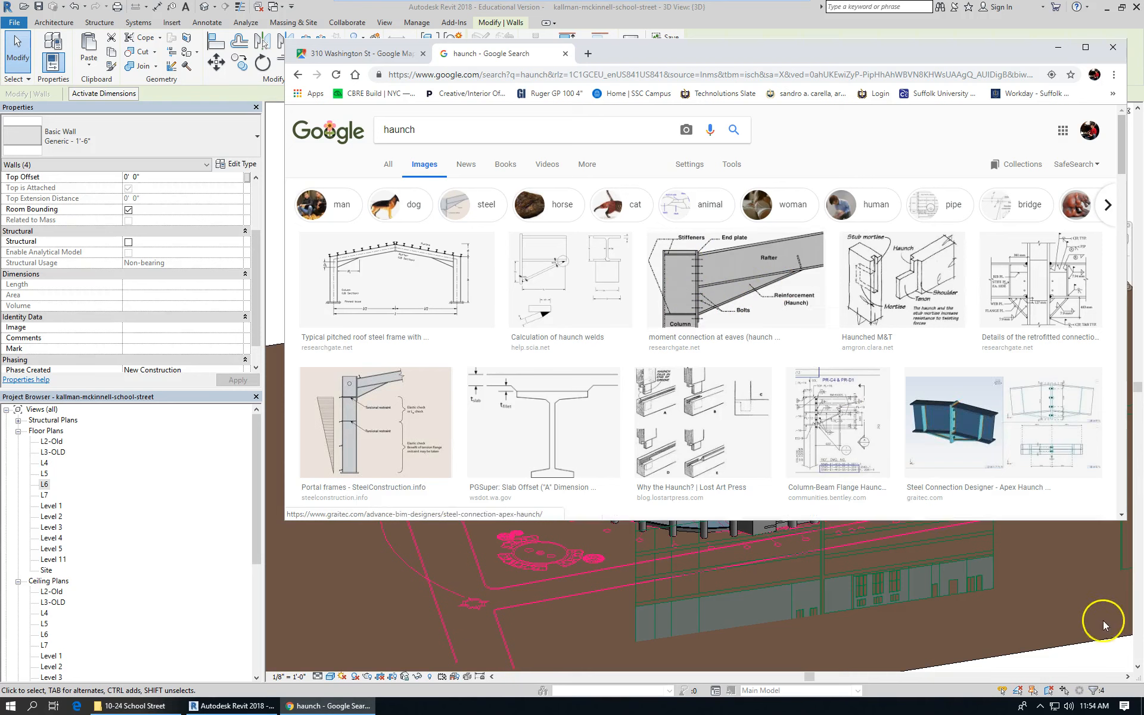
Step: Return to Revit, open the Level 1 floor plan at the curved wing and clear the wall selection
left_click(1108, 591)
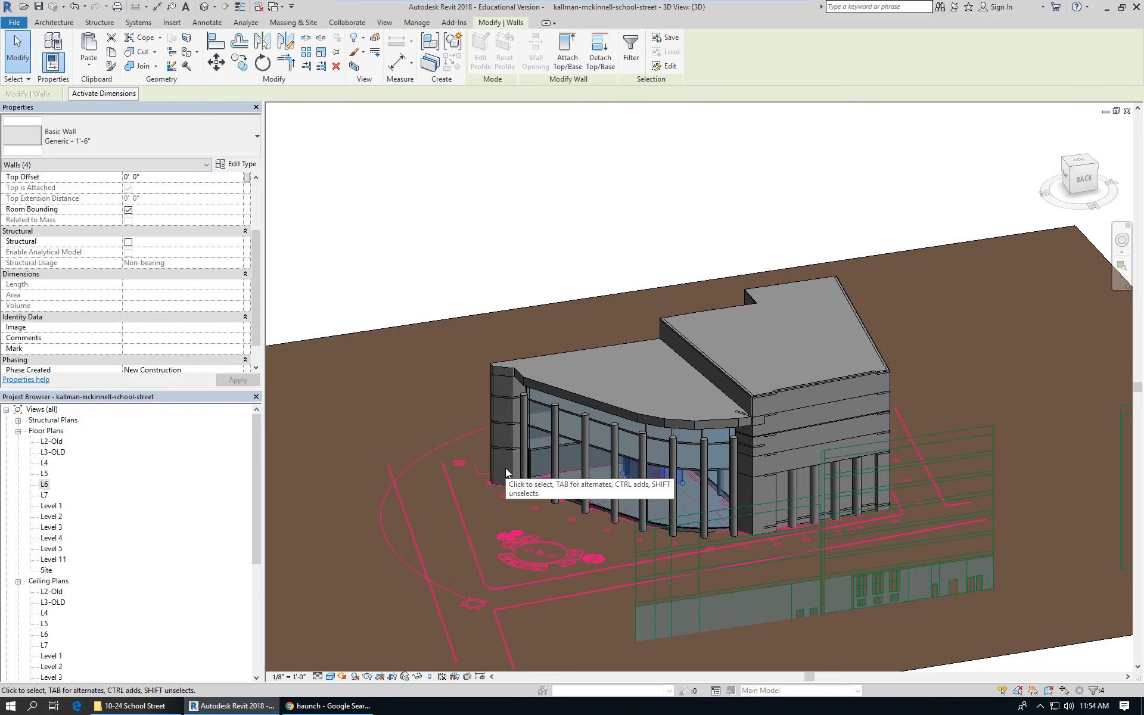
scroll(420, 301, "down", 2)
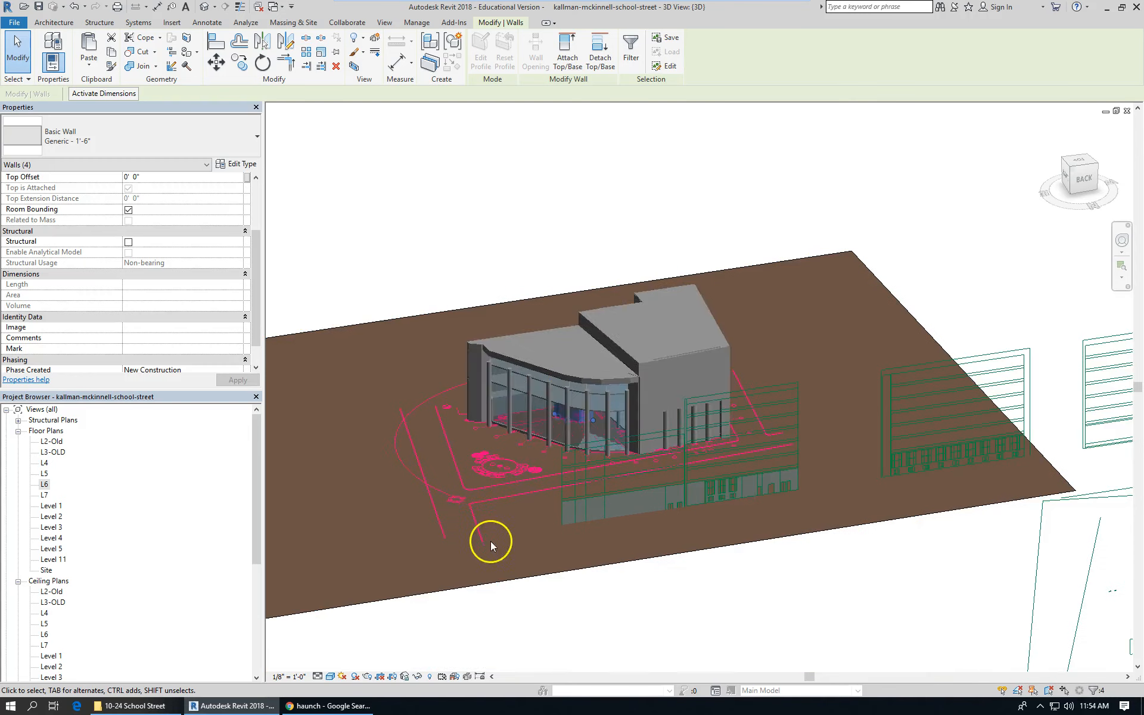
scroll(511, 470, "up", 2)
scroll(577, 427, "up", 2)
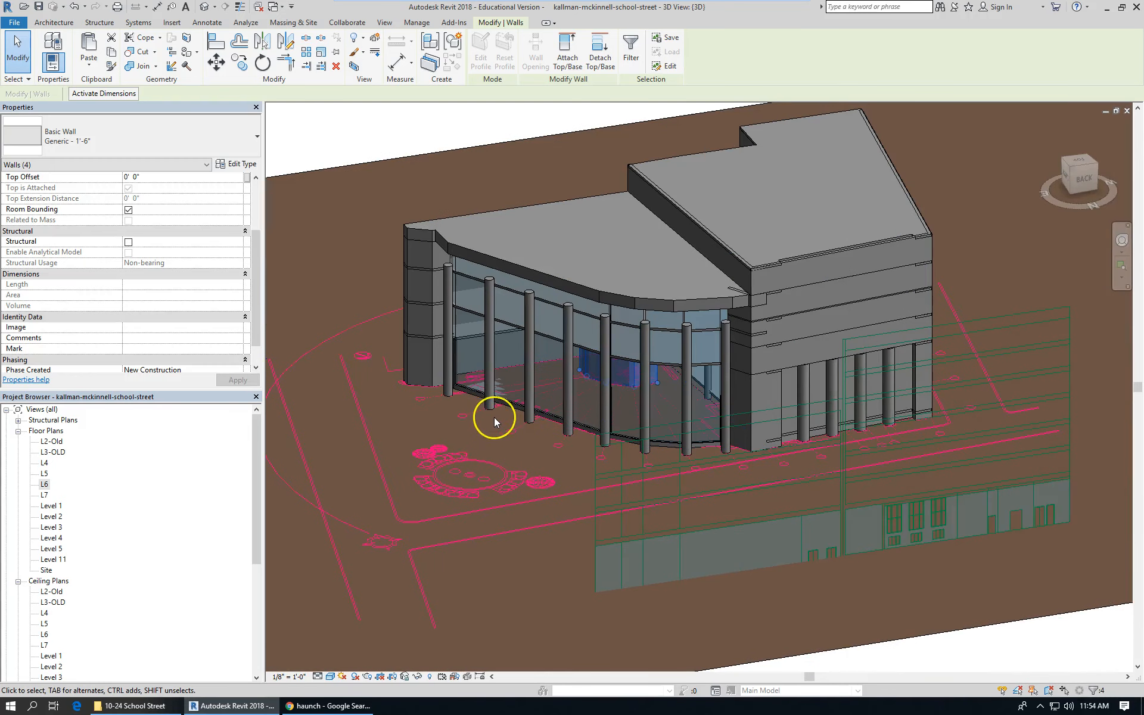
double_click(54, 506)
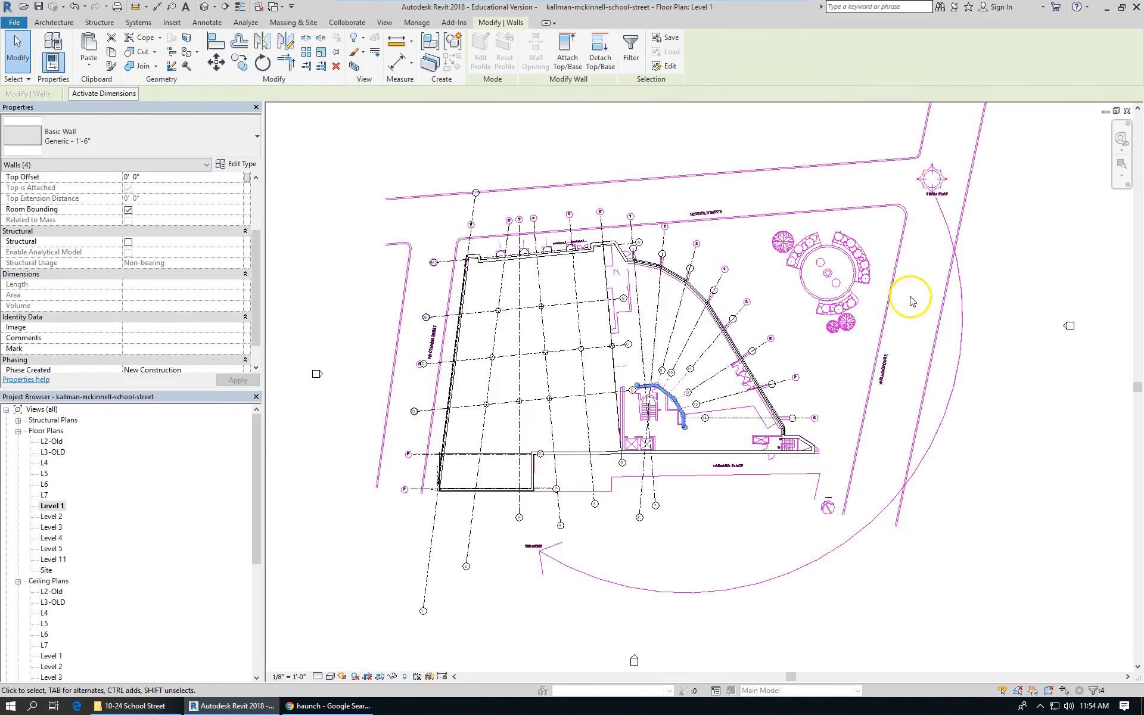
scroll(835, 303, "up", 2)
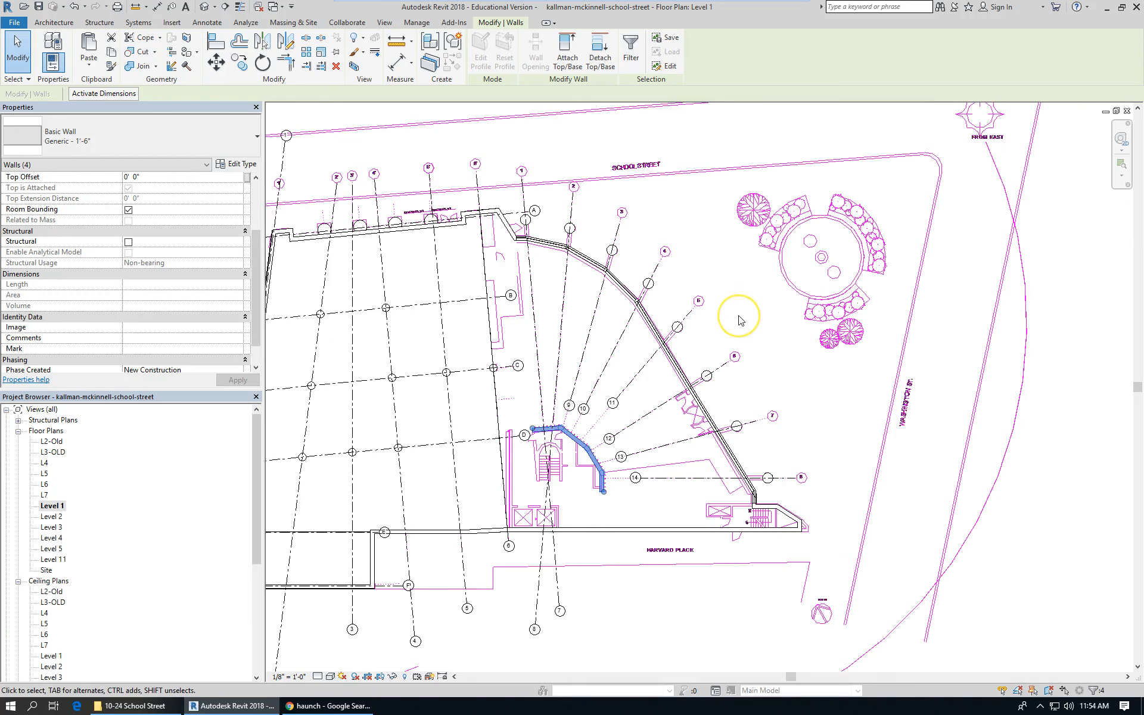
left_click(738, 319)
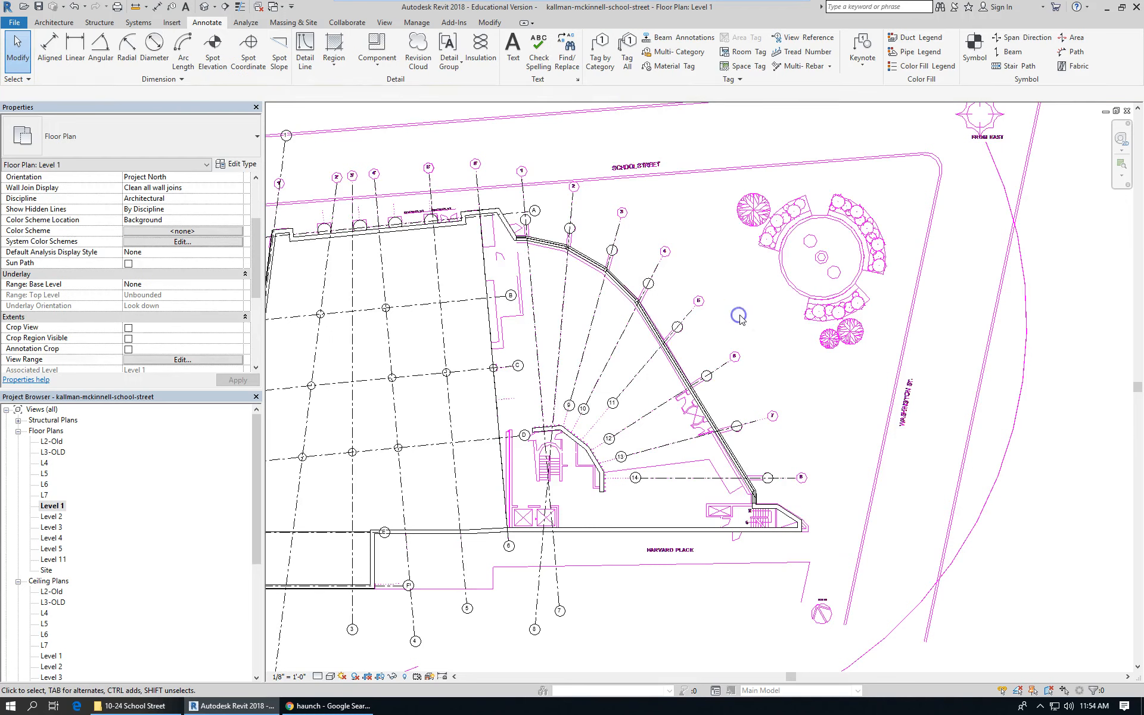
Step: Start a structural beam and load the Concrete-Rectangular Beam family from the Structural Framing, Concrete library folder
left_click(75, 50)
left_click(89, 24)
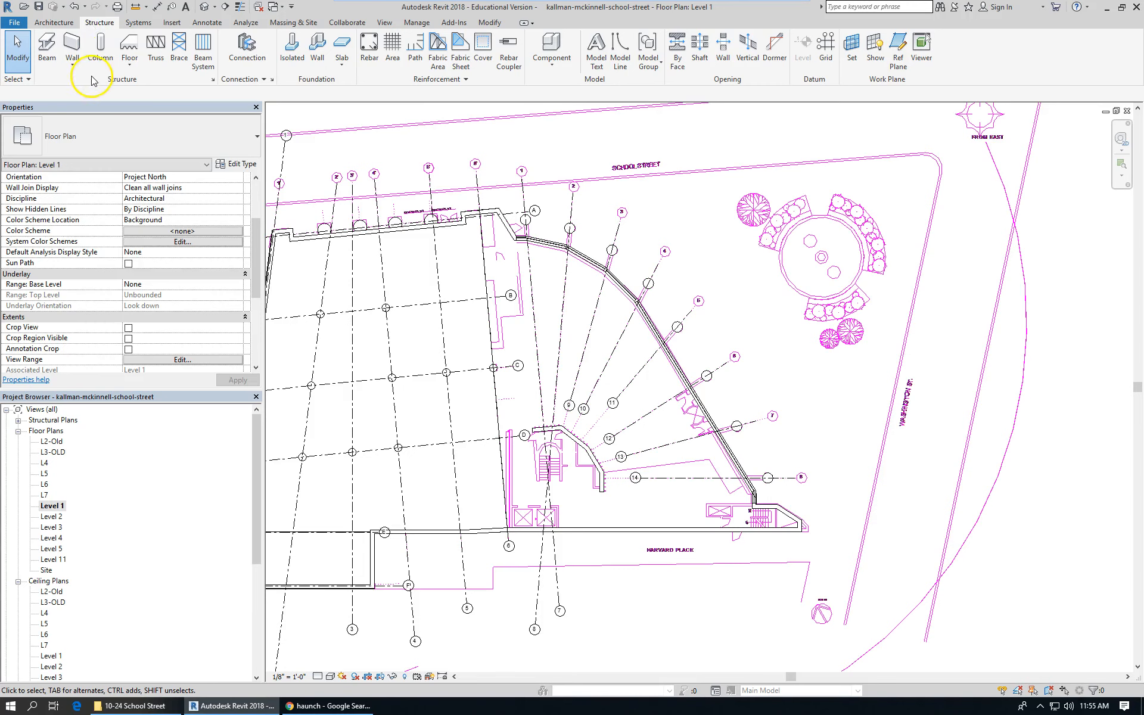
left_click(54, 70)
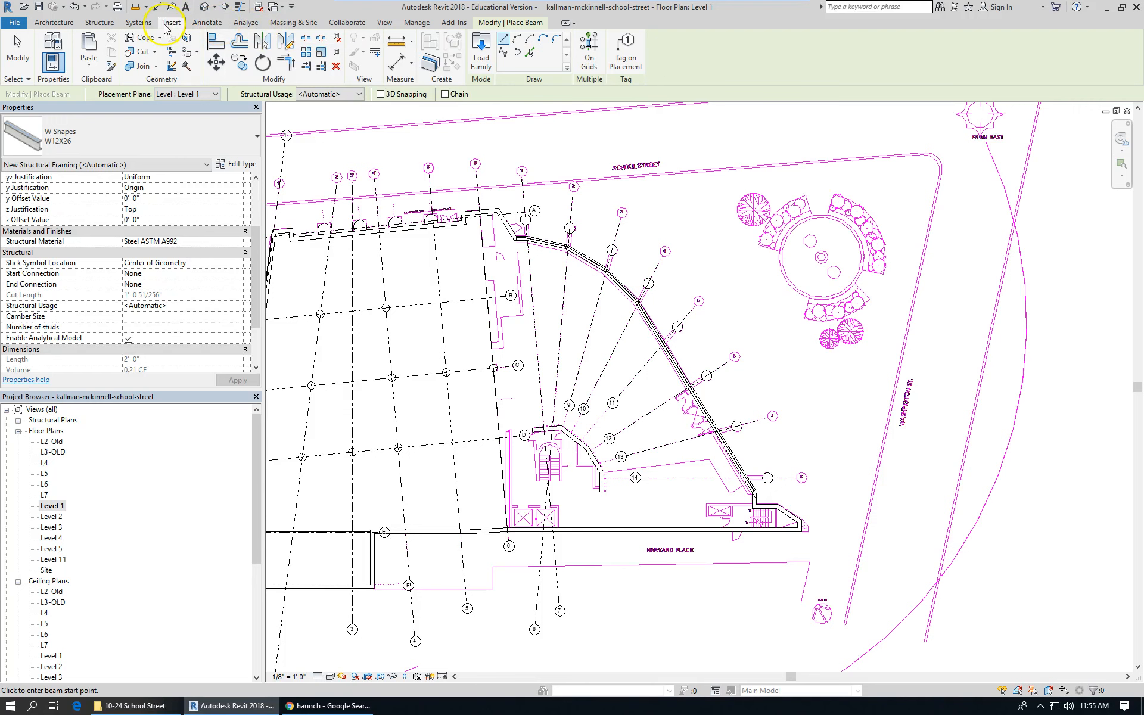
left_click(481, 57)
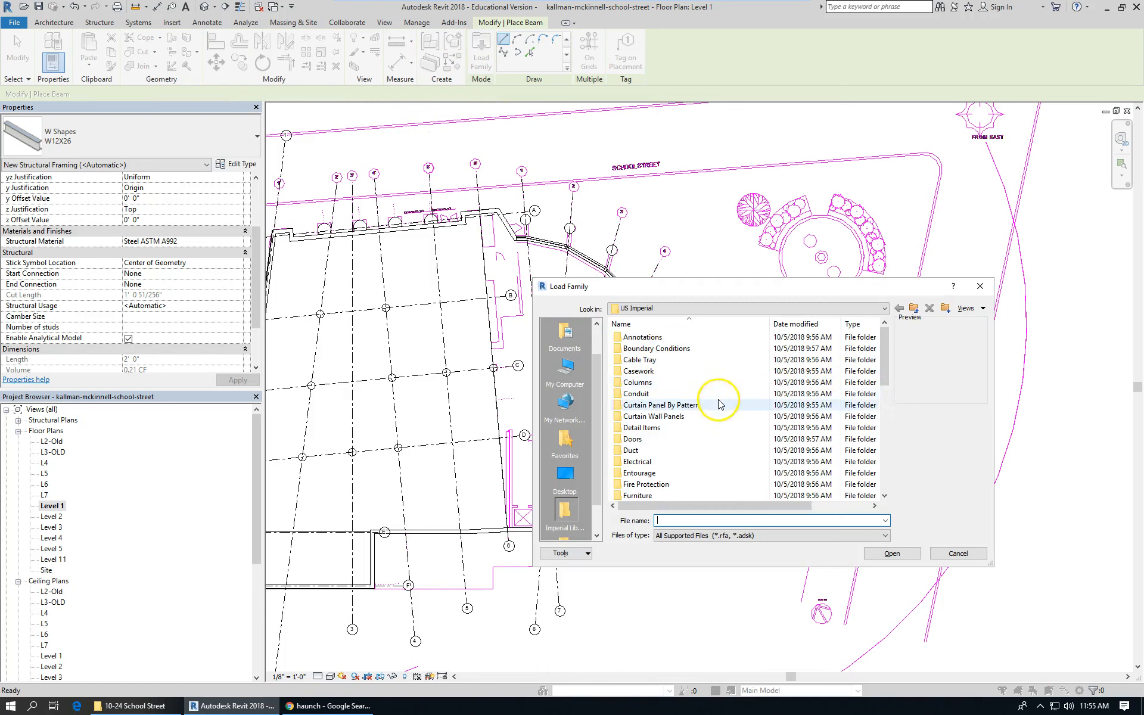
left_click_drag(888, 370, 880, 461)
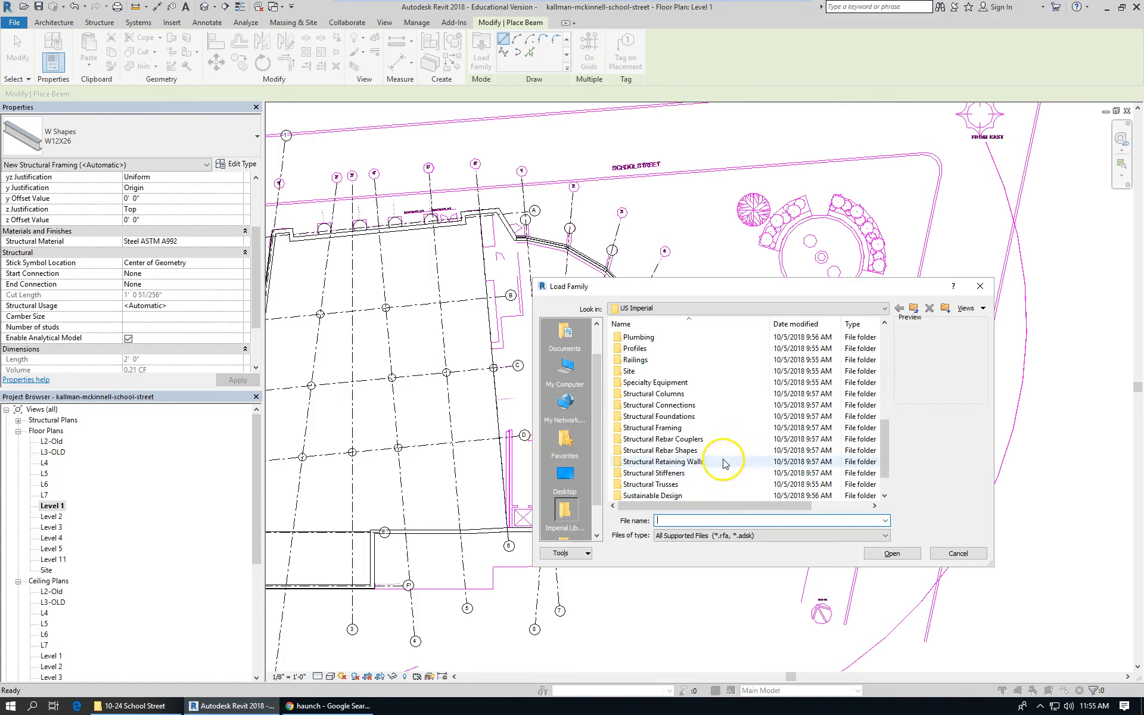
mouse_move(693, 439)
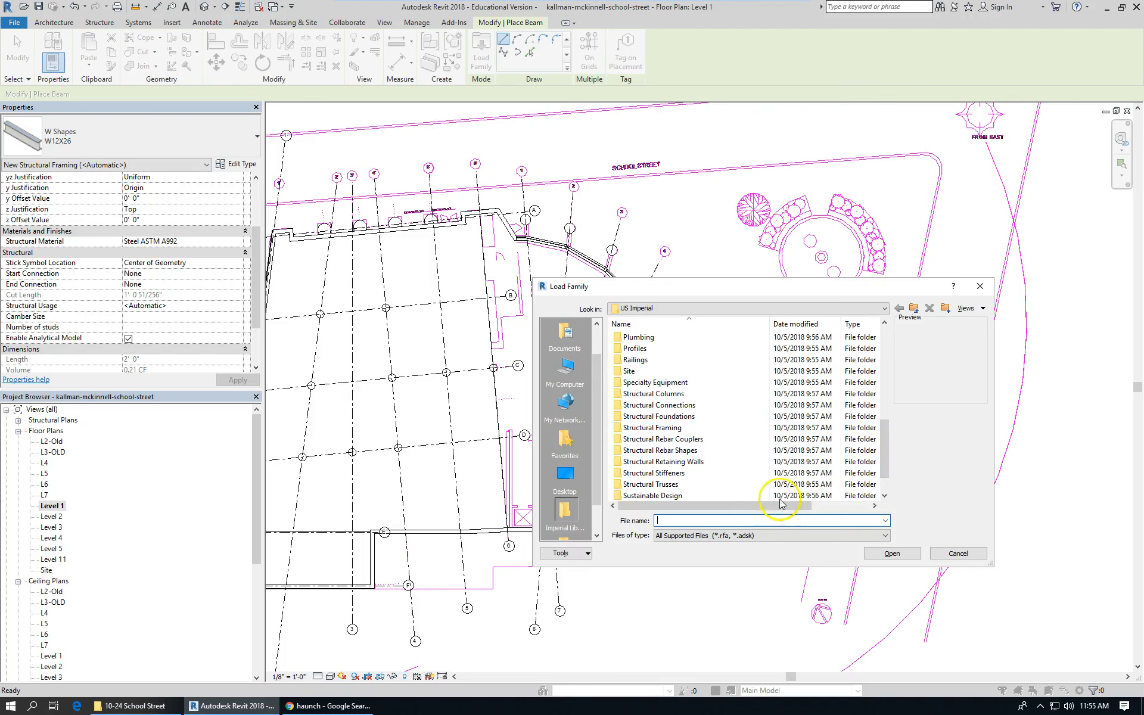
mouse_move(683, 491)
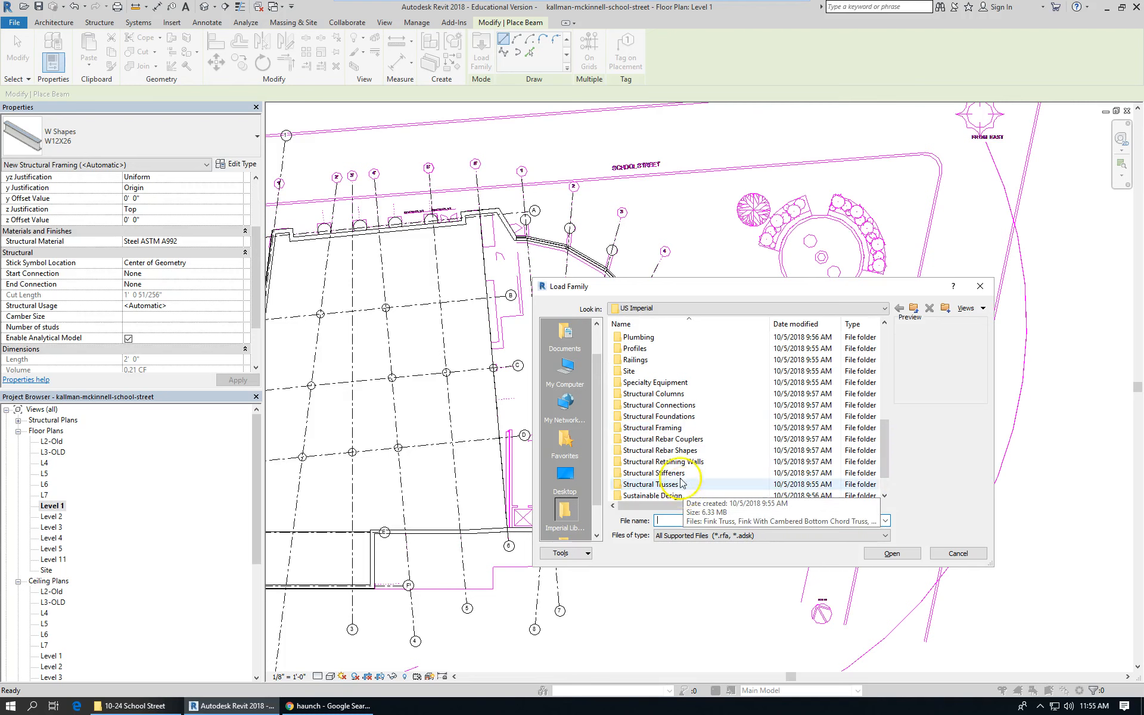
double_click(661, 428)
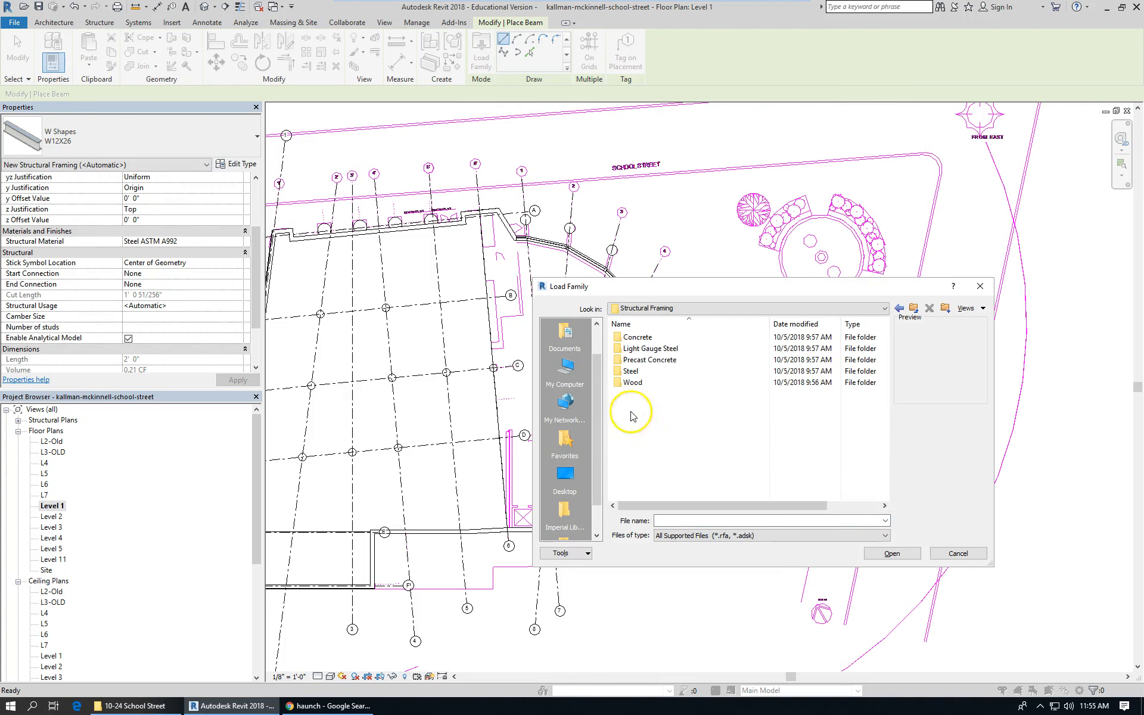
double_click(640, 340)
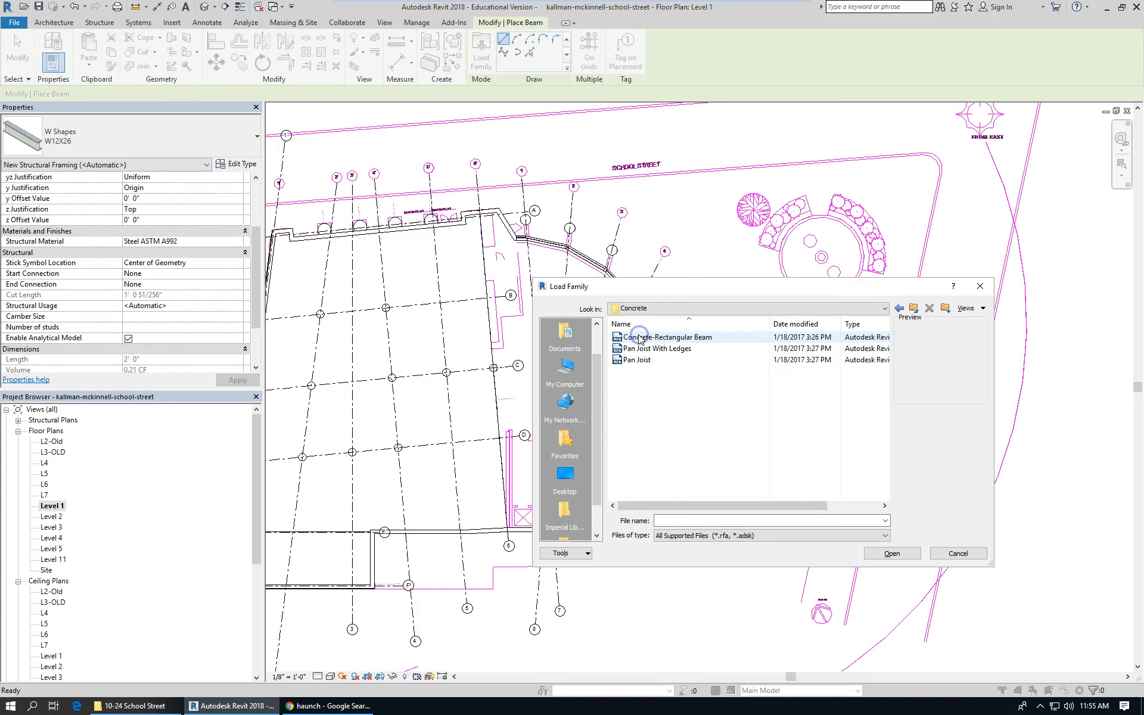
left_click(682, 337)
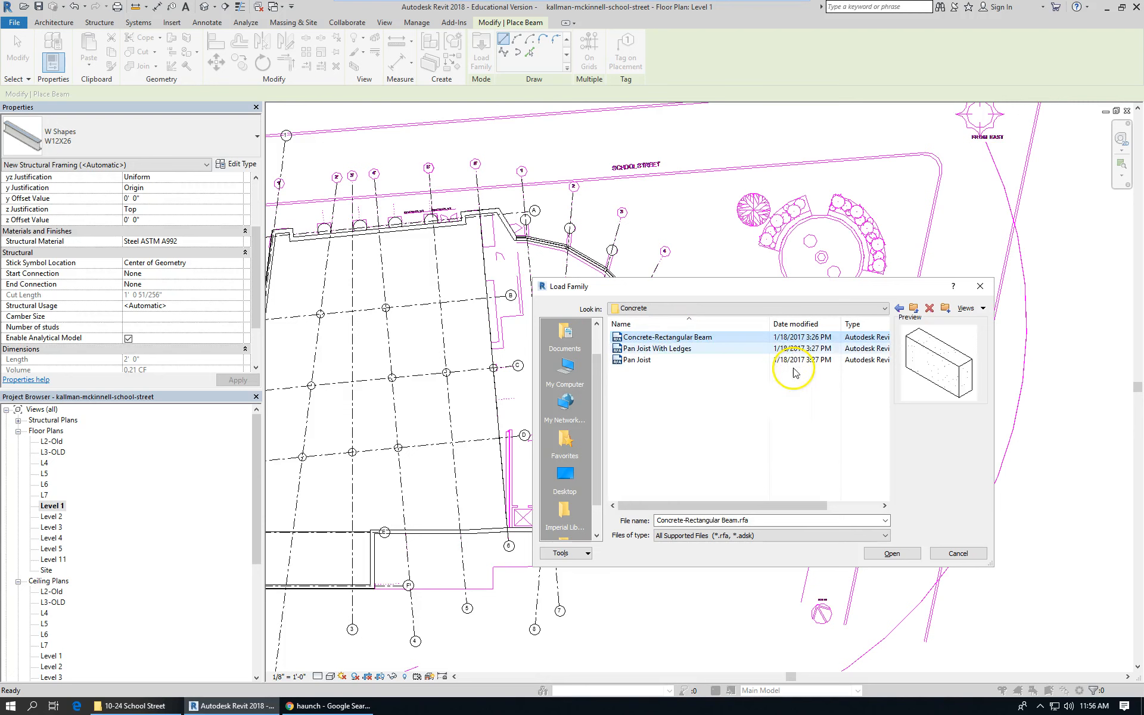
left_click(888, 554)
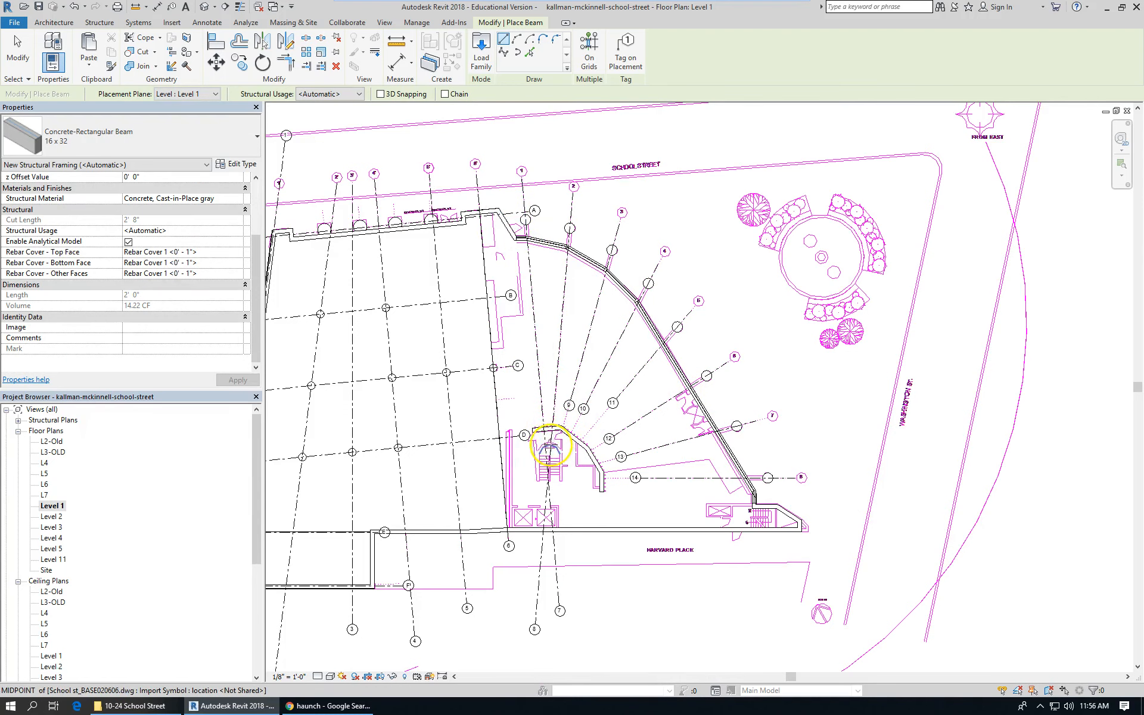
Step: Draw a 16 x 32 concrete beam about 90' long along grid 8, from the stair core out past the curved glass, and inspect it in 3D
left_click(551, 441)
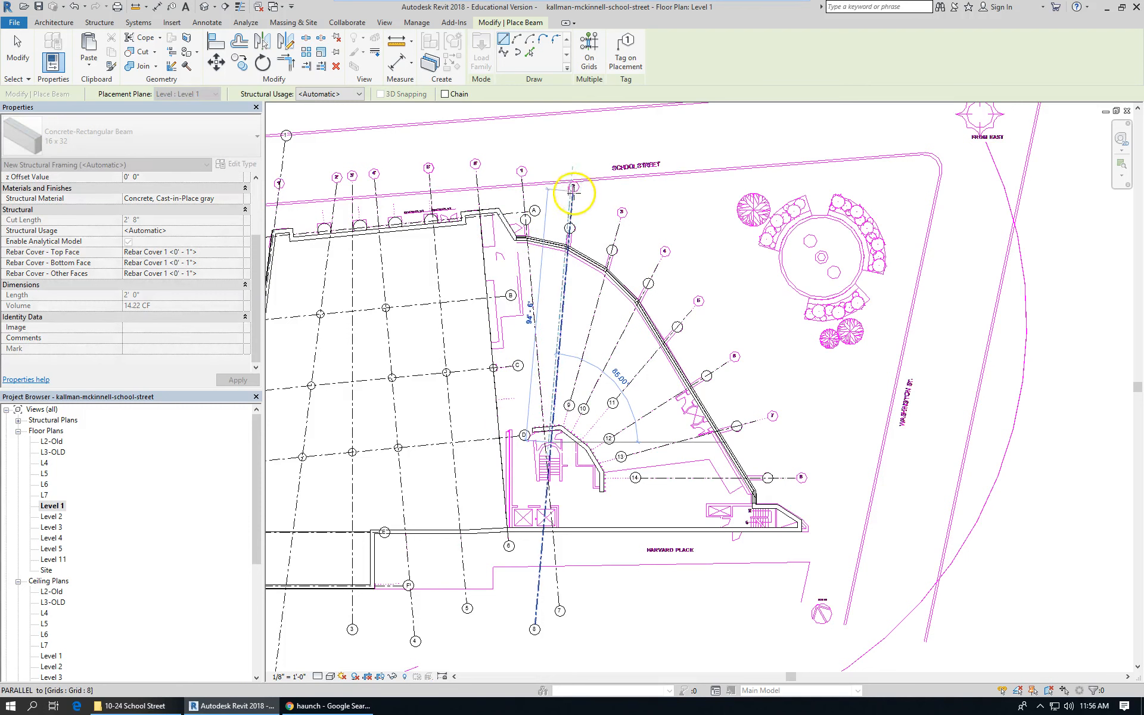
left_click(571, 192)
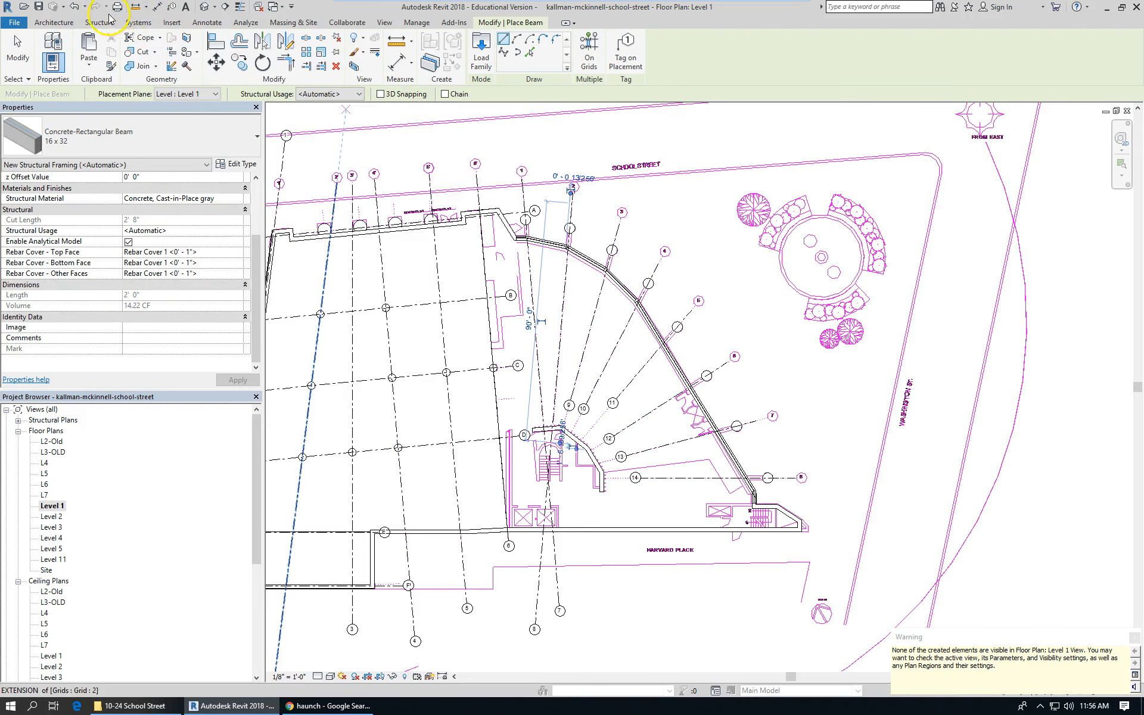
left_click(205, 9)
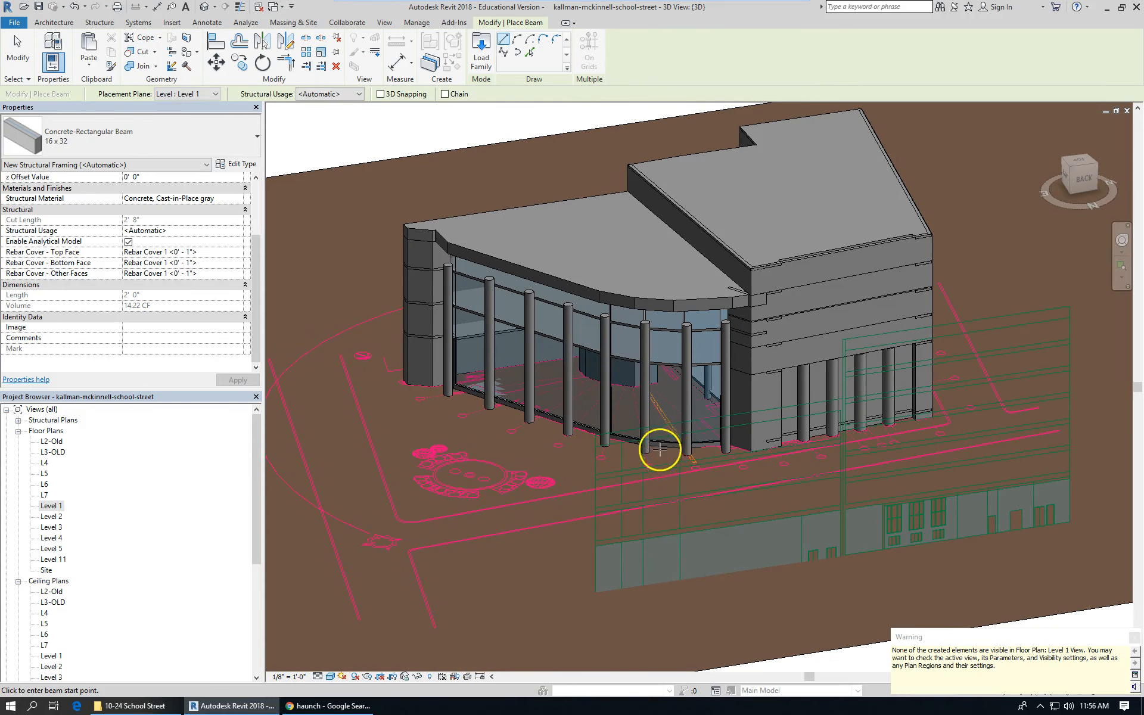
scroll(660, 450, "up", 5)
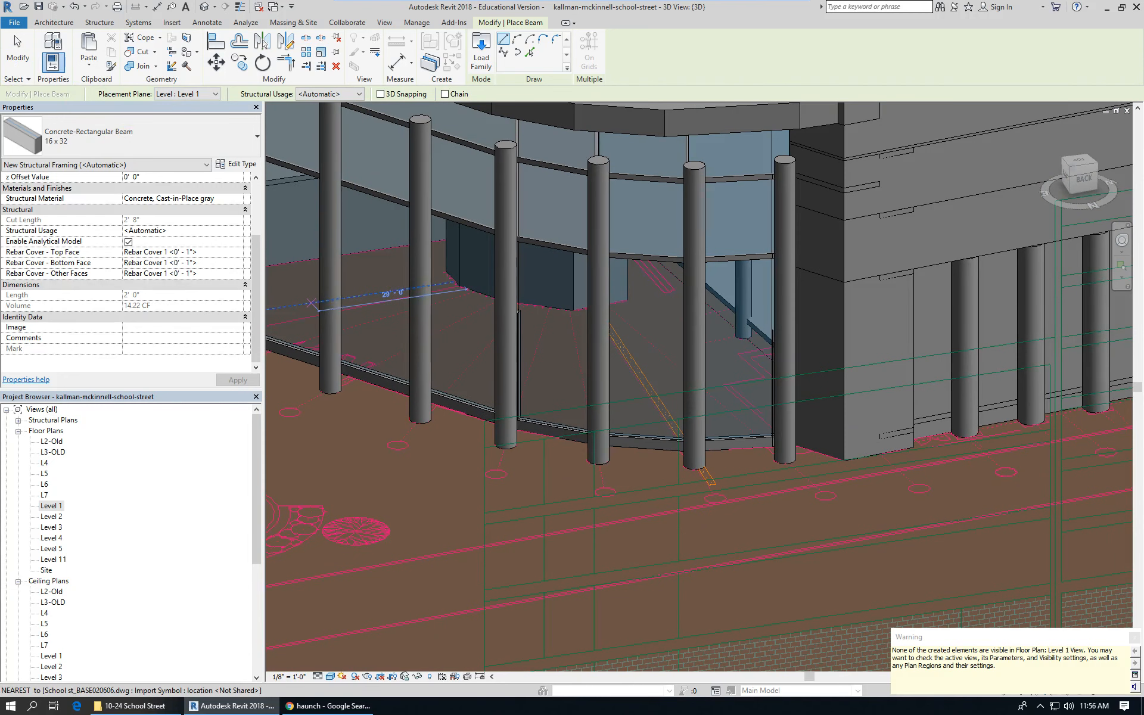
left_click(18, 53)
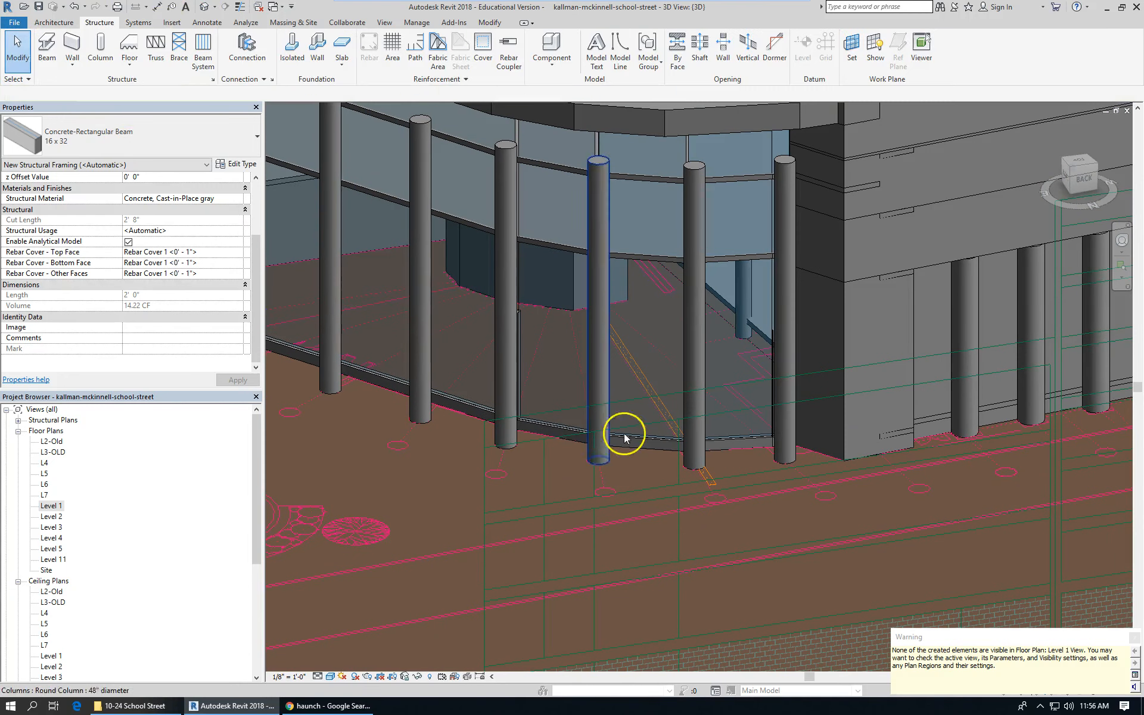
Step: Set the new concrete beam's start and end level offsets to 4' 0", then return to the Level 1 floor plan
left_click(706, 480)
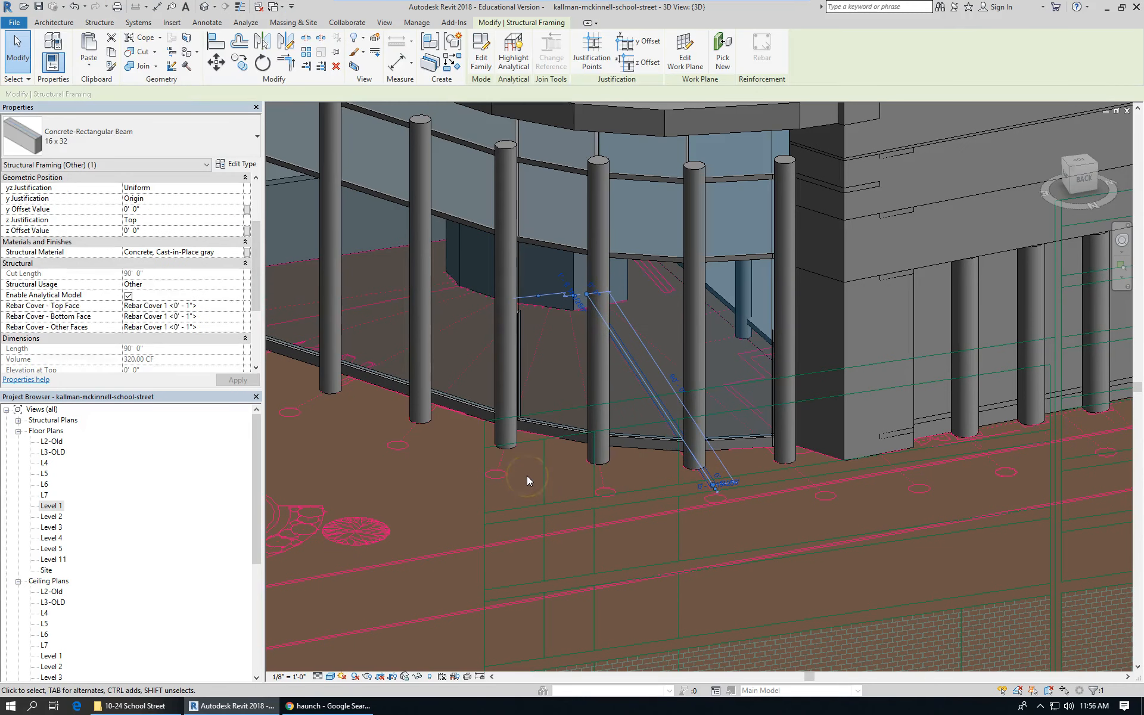
left_click(207, 213)
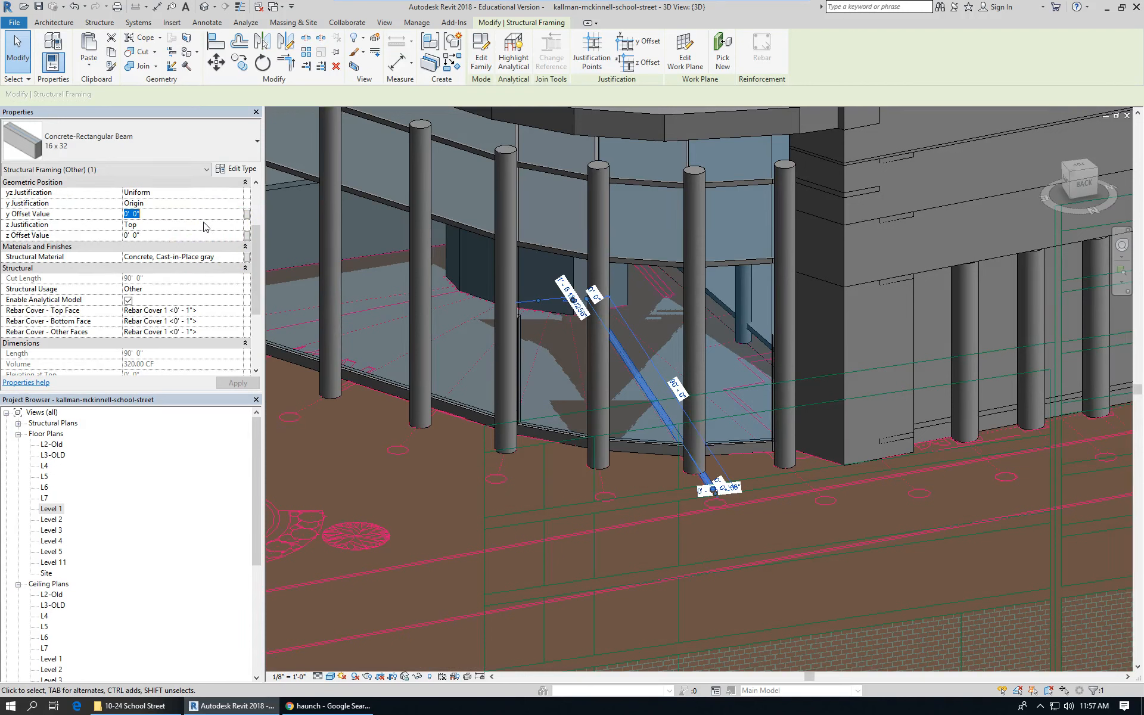
left_click_drag(256, 248, 260, 197)
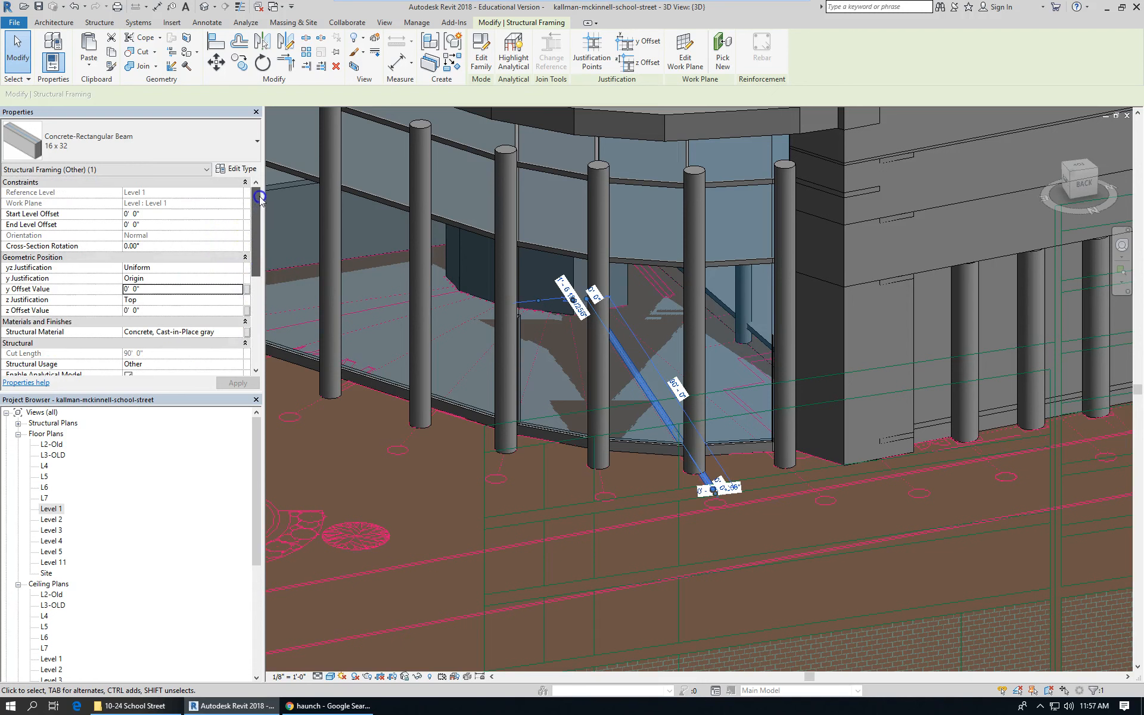
left_click(154, 214)
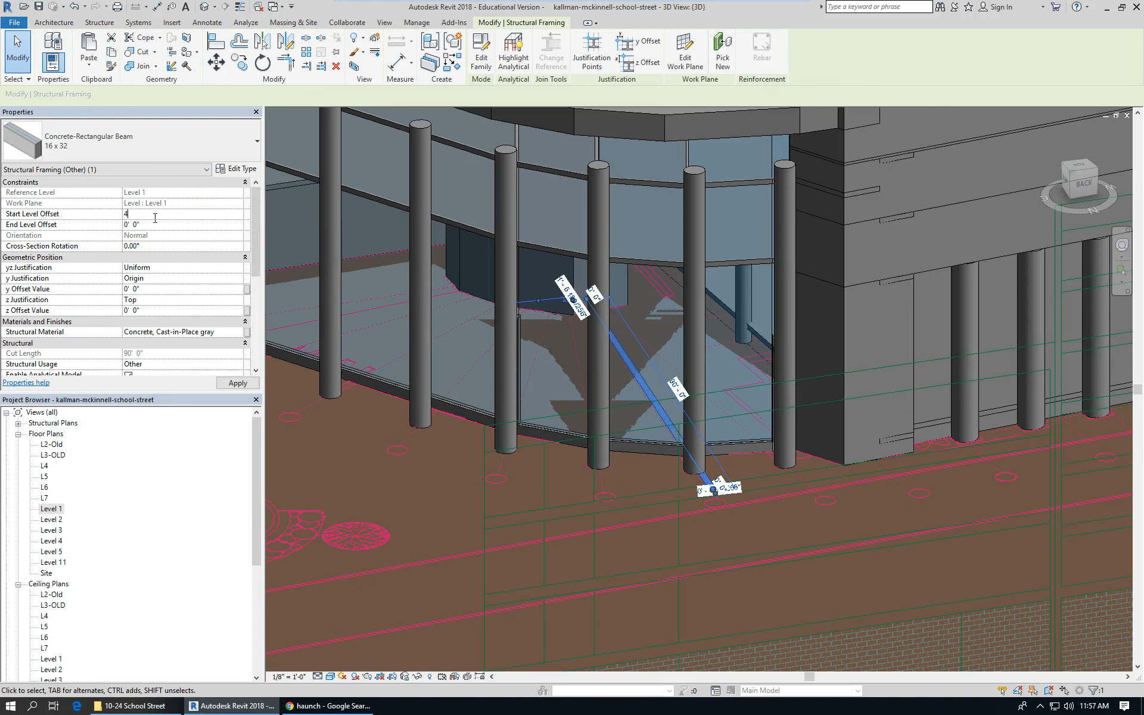
left_click(153, 225)
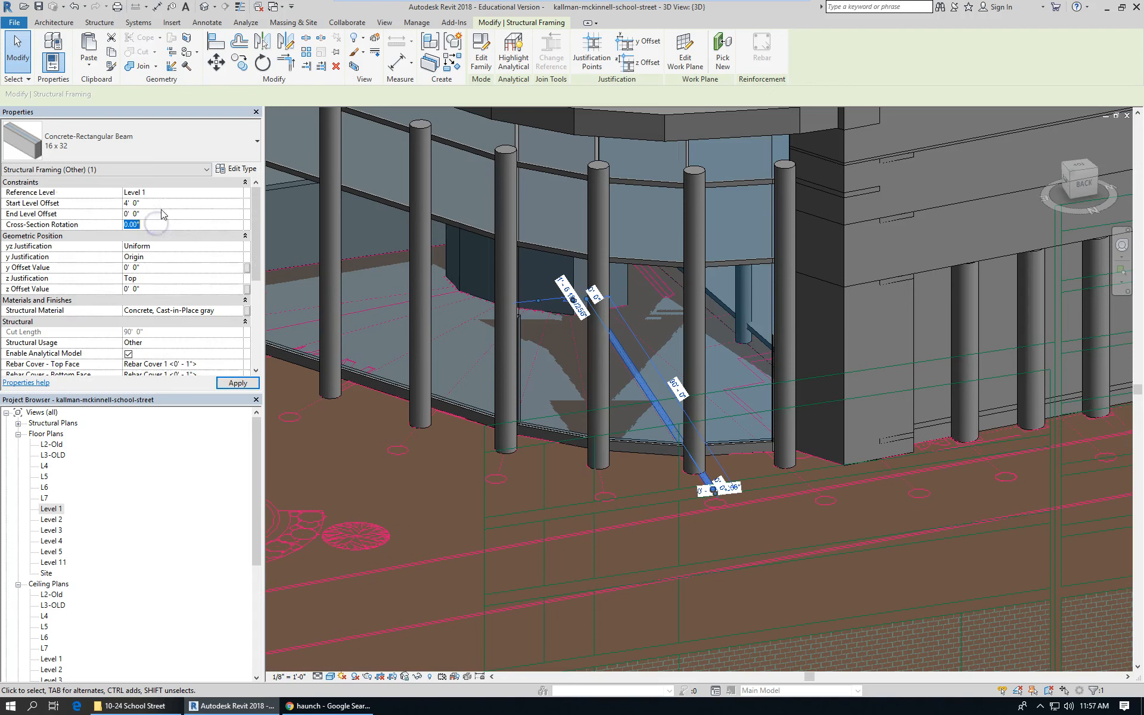
left_click(155, 212)
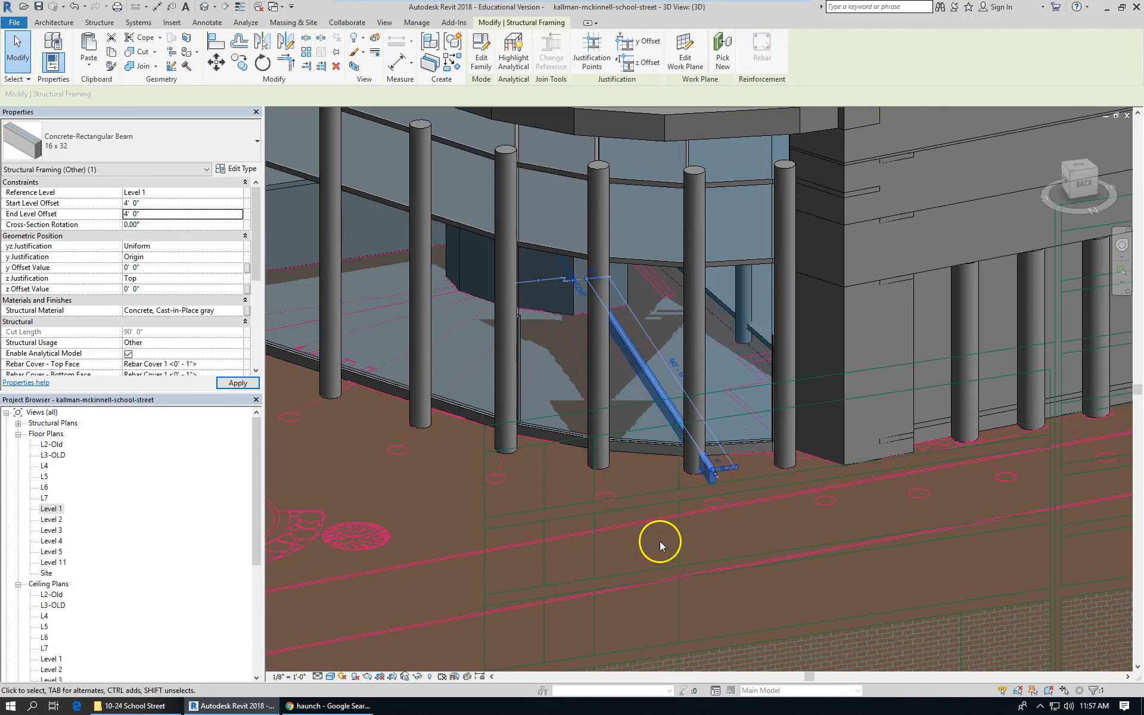
scroll(685, 503, "up", 3)
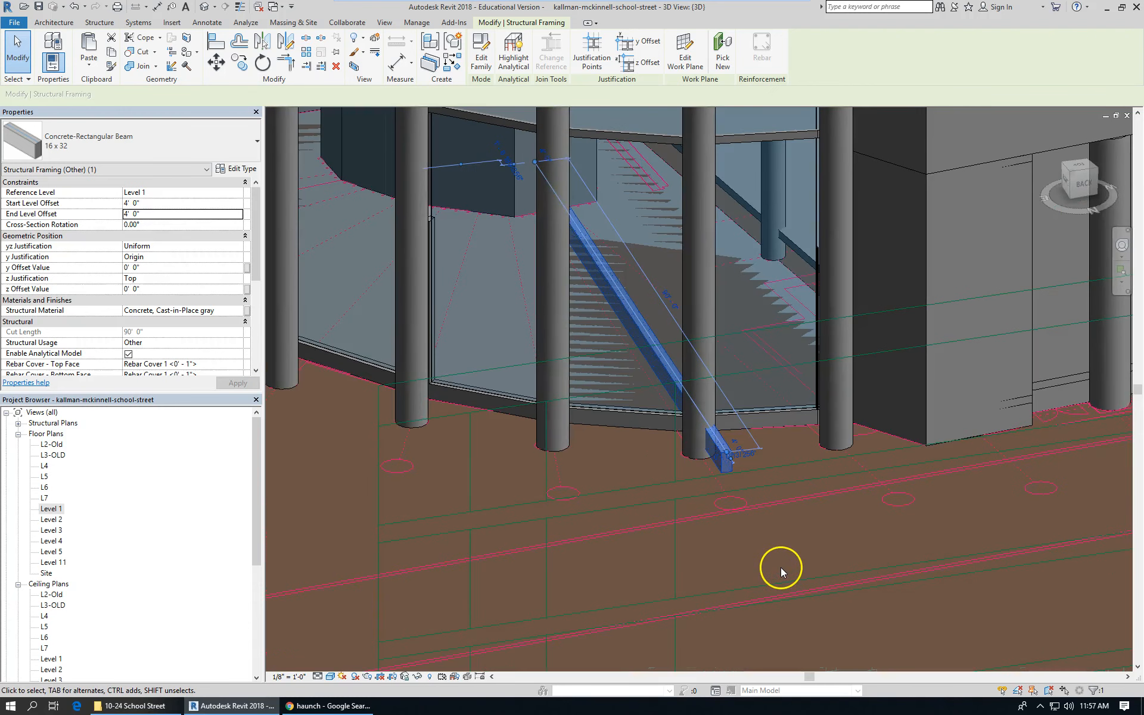
key("Escape")
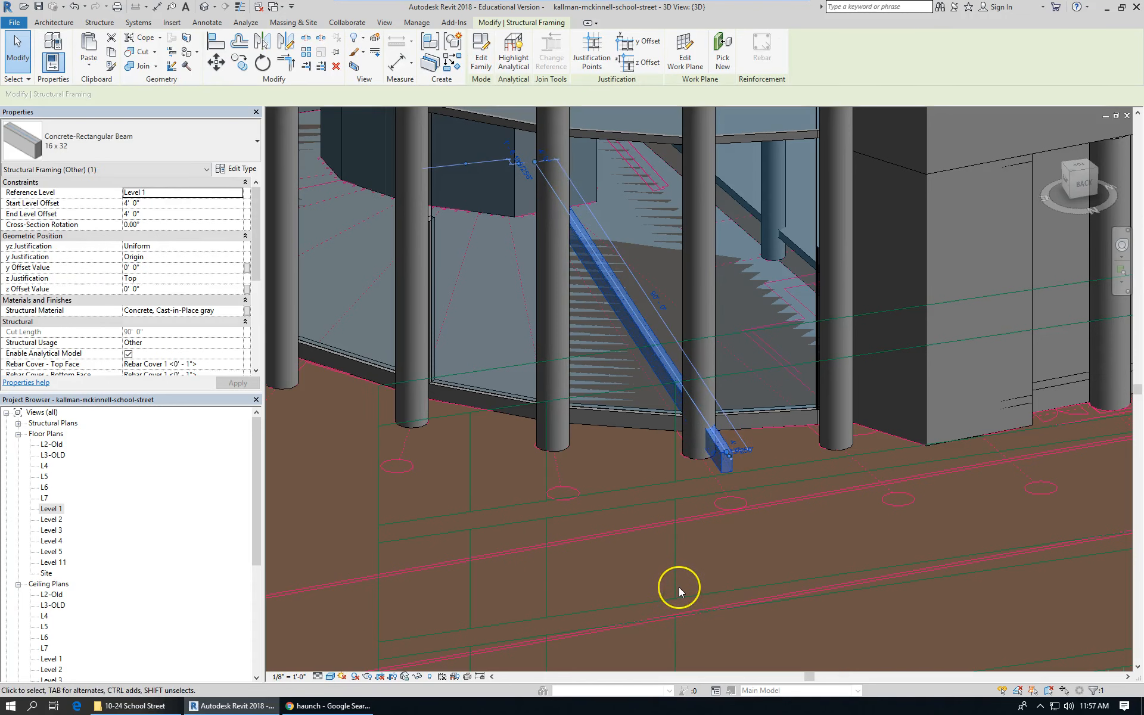
scroll(678, 589, "down", 2)
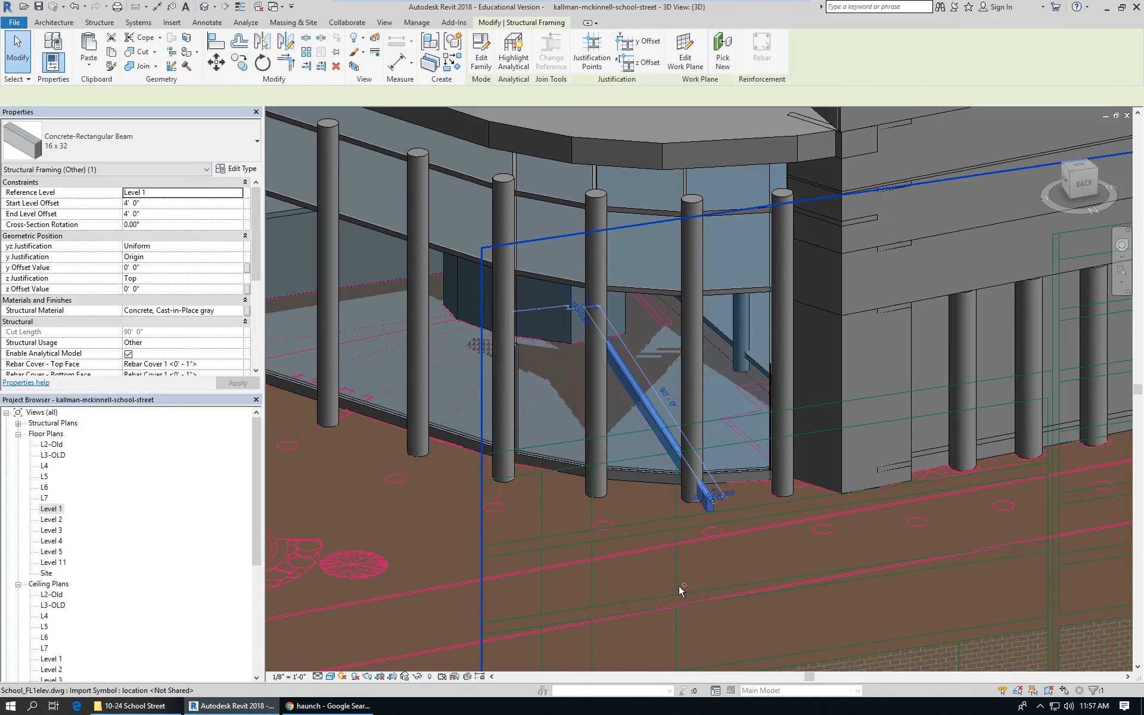
key("ctrl+Tab")
left_click(780, 377)
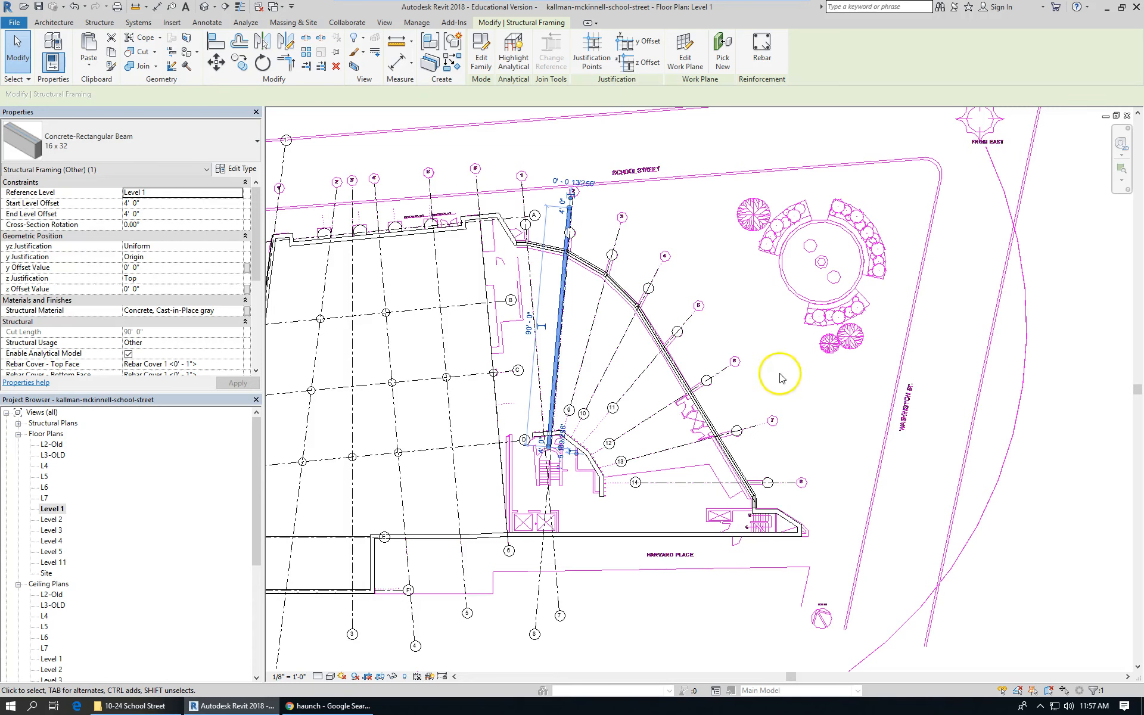
Step: Align the concrete beam's centreline with grid line 8, inspect it in 3D and return to the Level 1 floor plan
scroll(576, 253, "up", 4)
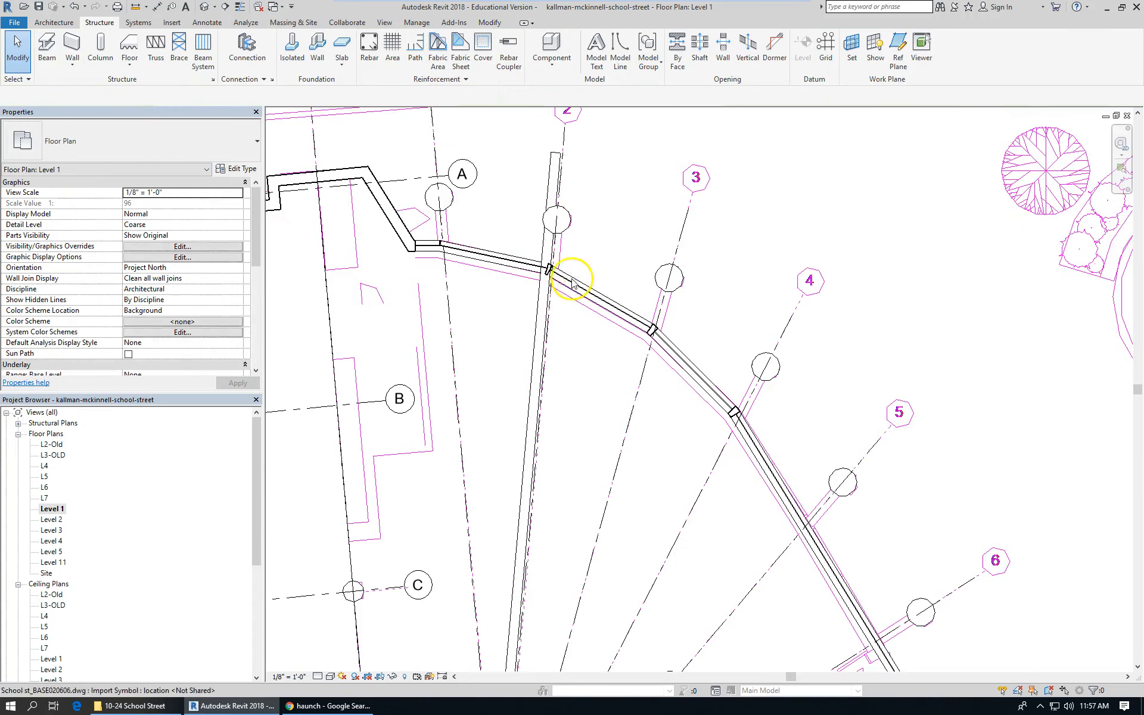
left_click(552, 178)
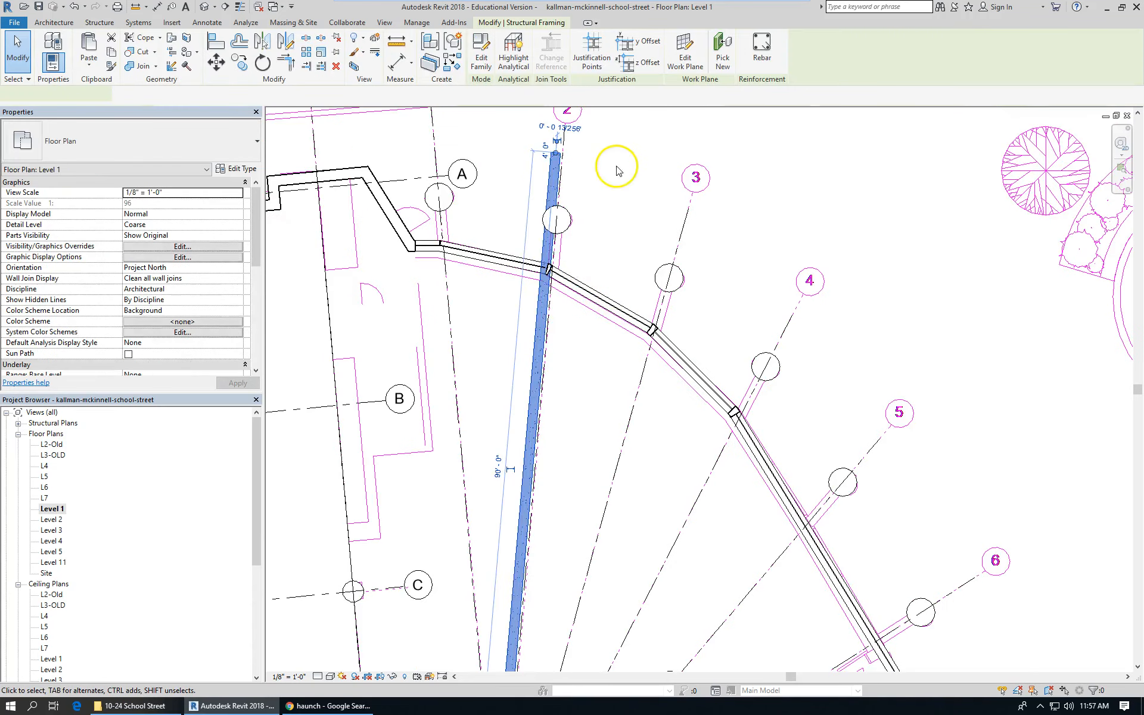
scroll(609, 182, "down", 3)
scroll(534, 477, "up", 1)
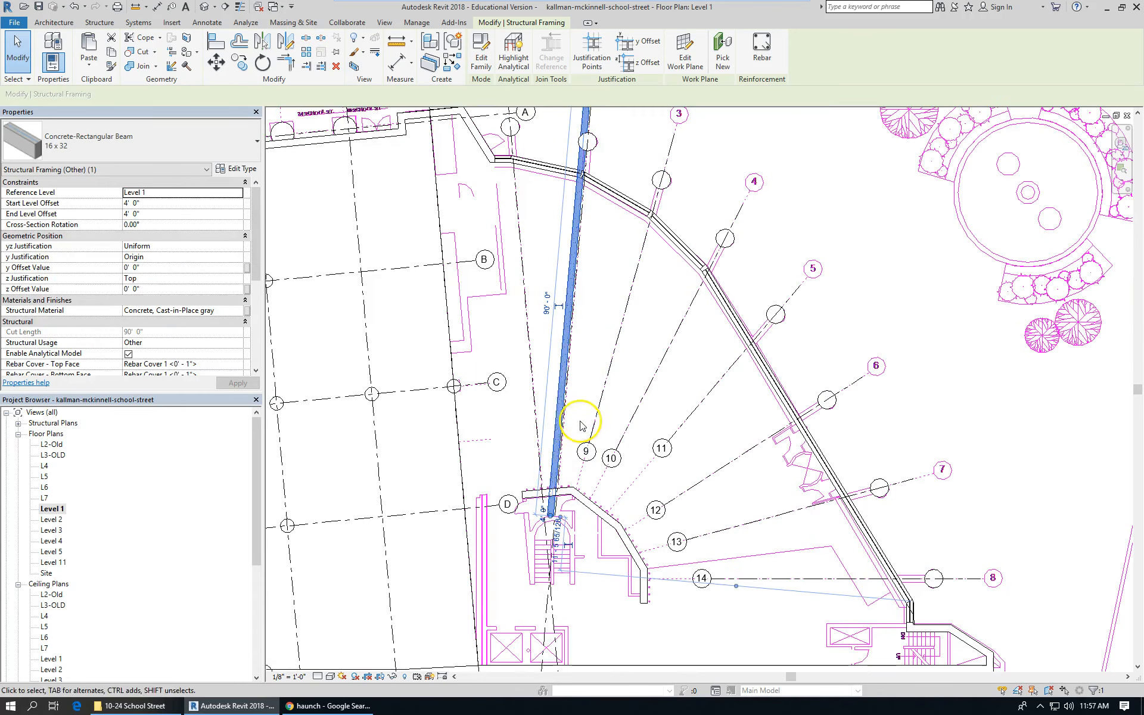
scroll(384, 365, "down", 2)
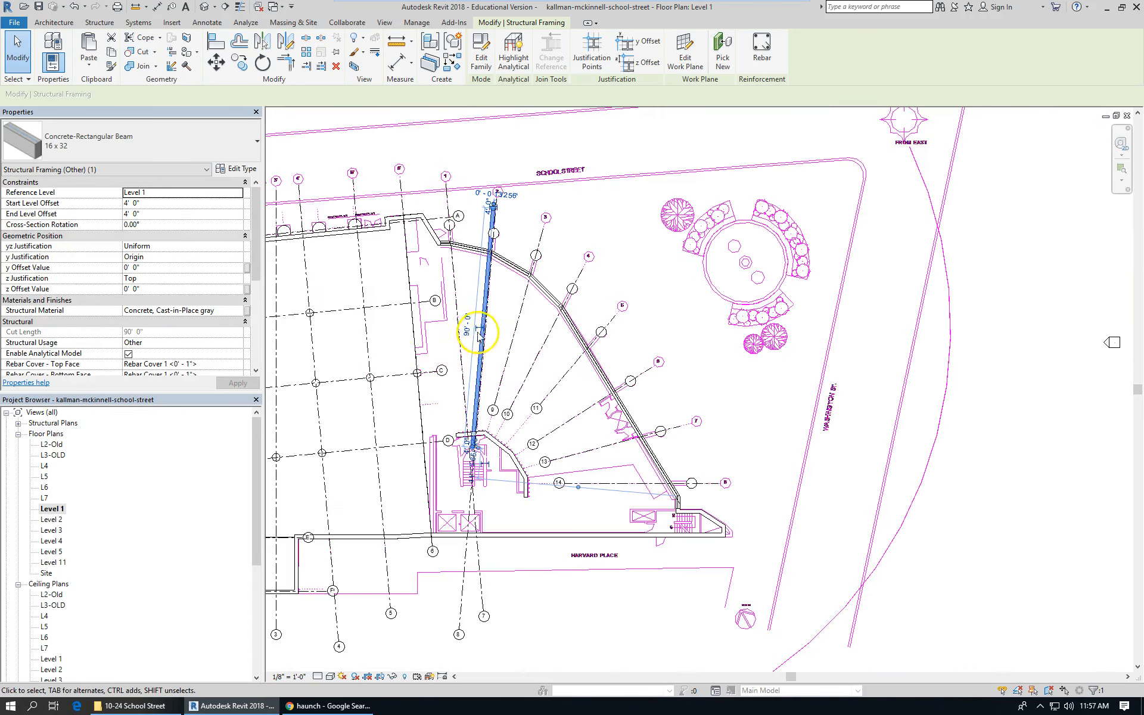
scroll(507, 278, "up", 1)
scroll(505, 173, "up", 1)
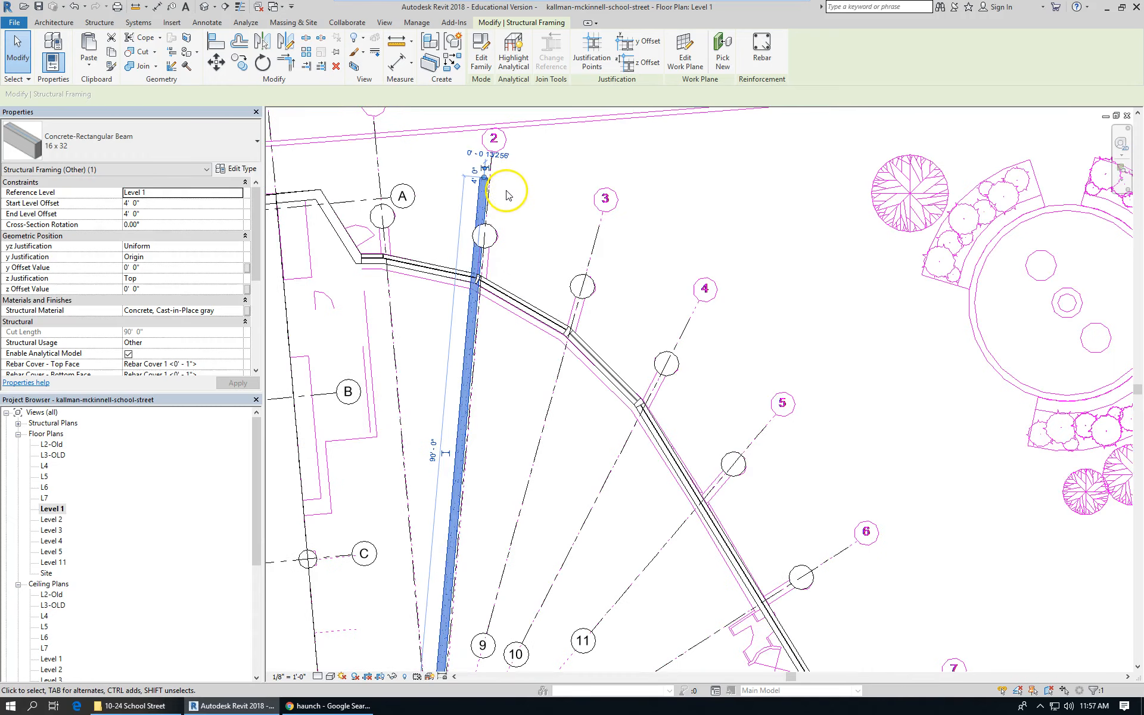
scroll(503, 222, "up", 2)
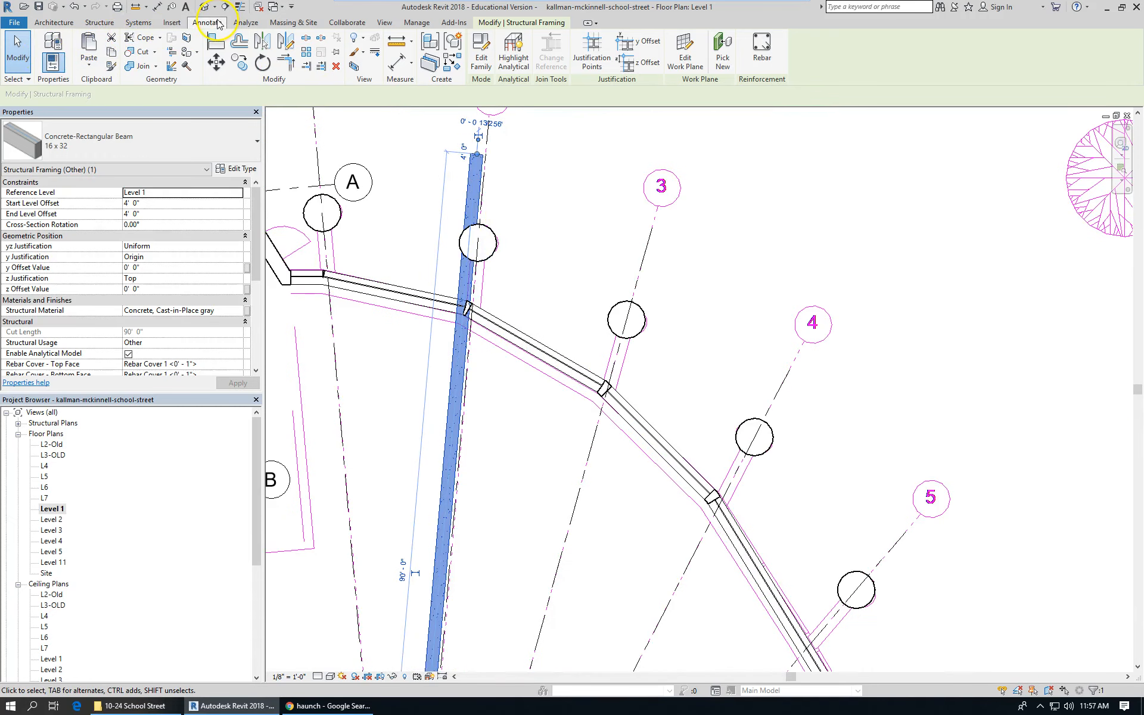
left_click(213, 40)
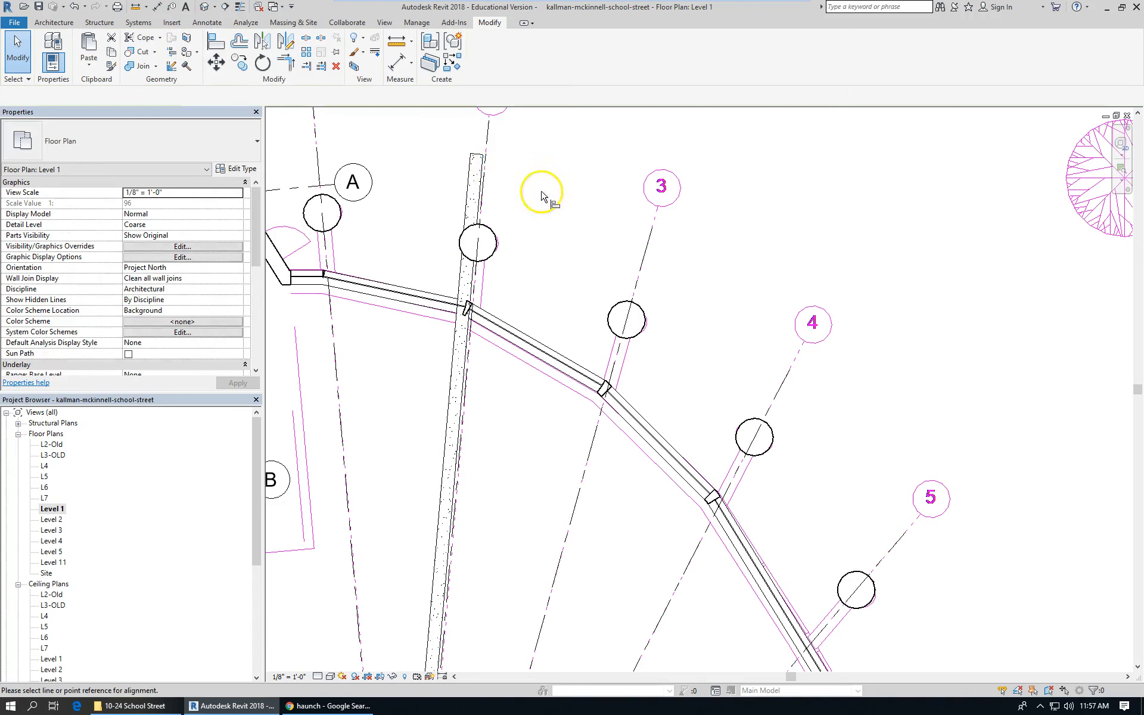
left_click(487, 178)
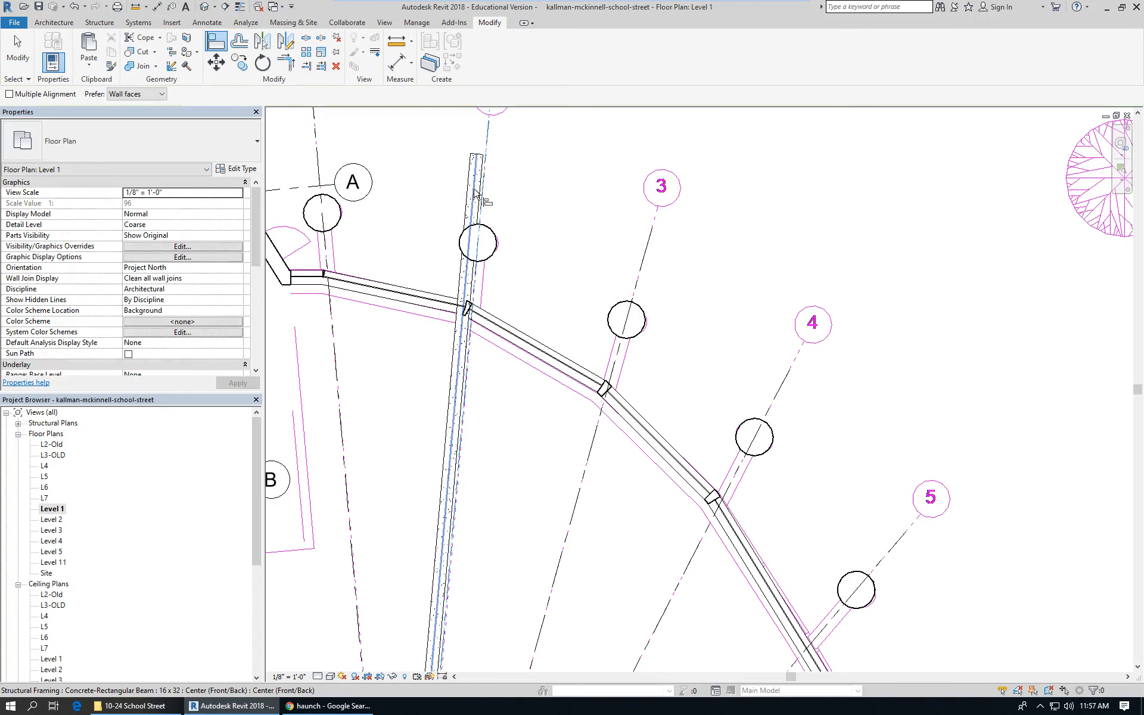
left_click(478, 192)
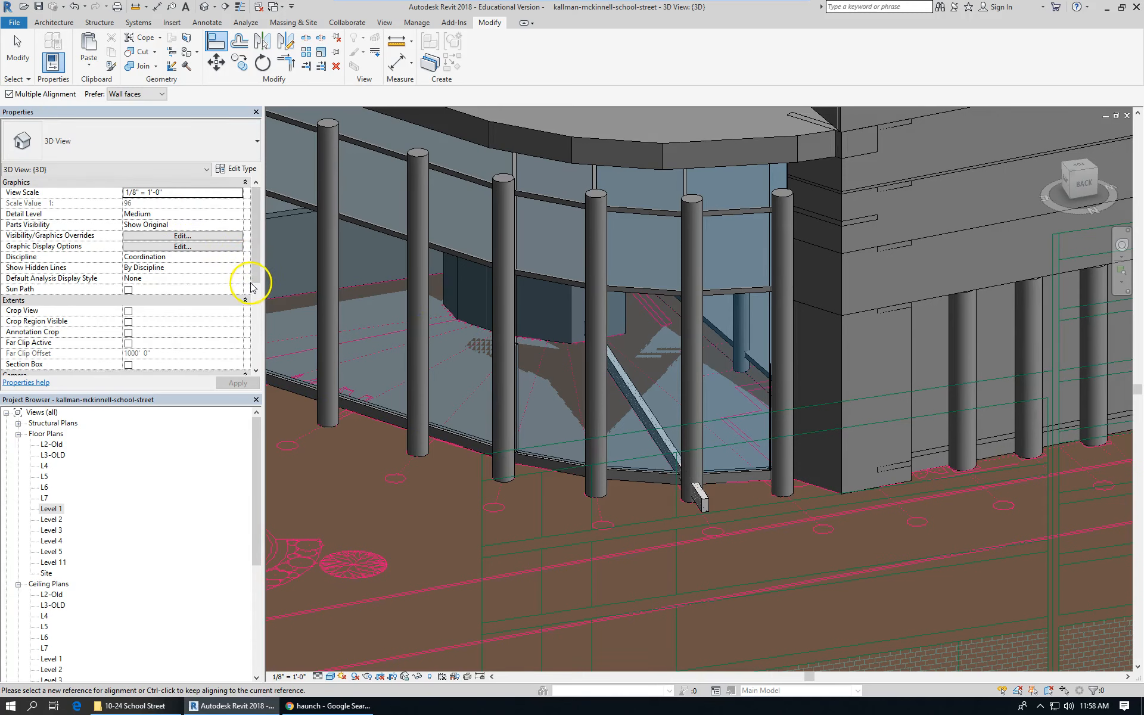
key("ctrl+Tab")
scroll(462, 188, "down", 2)
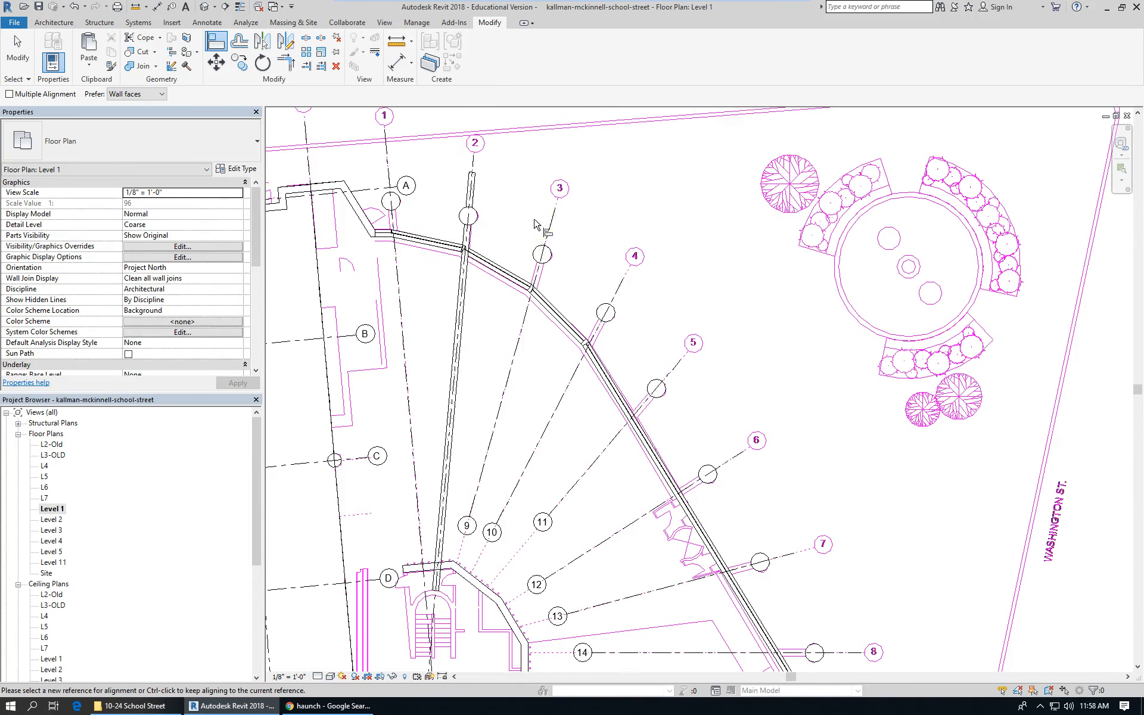
left_click(17, 53)
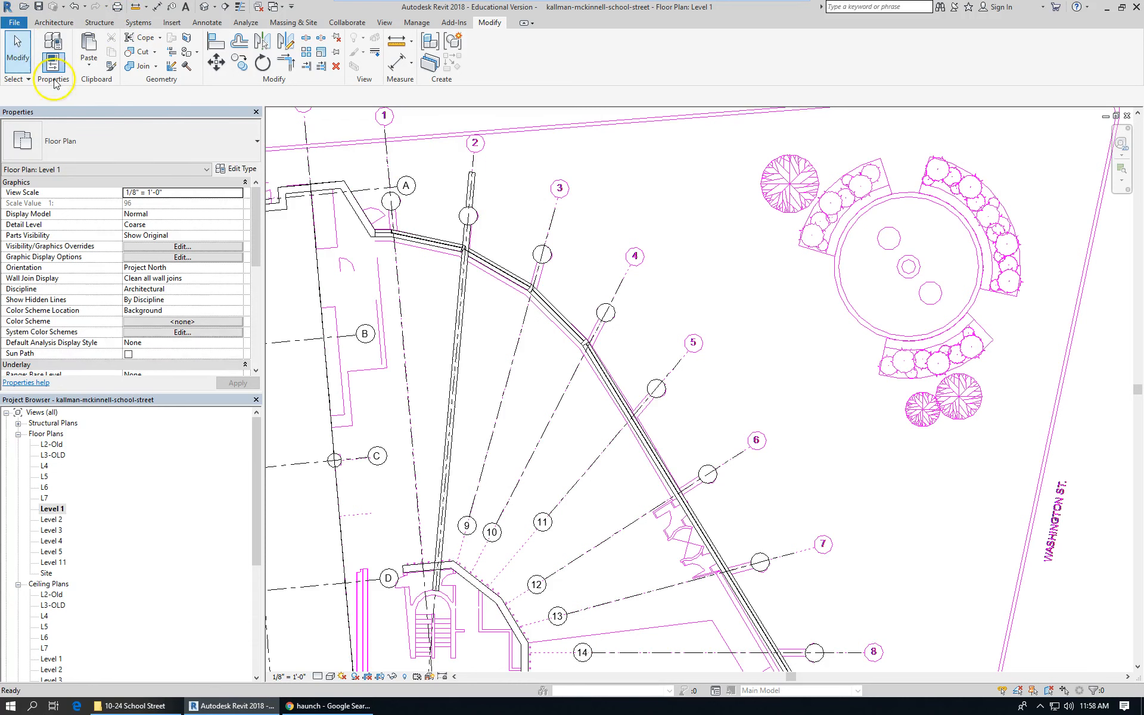
left_click(497, 216)
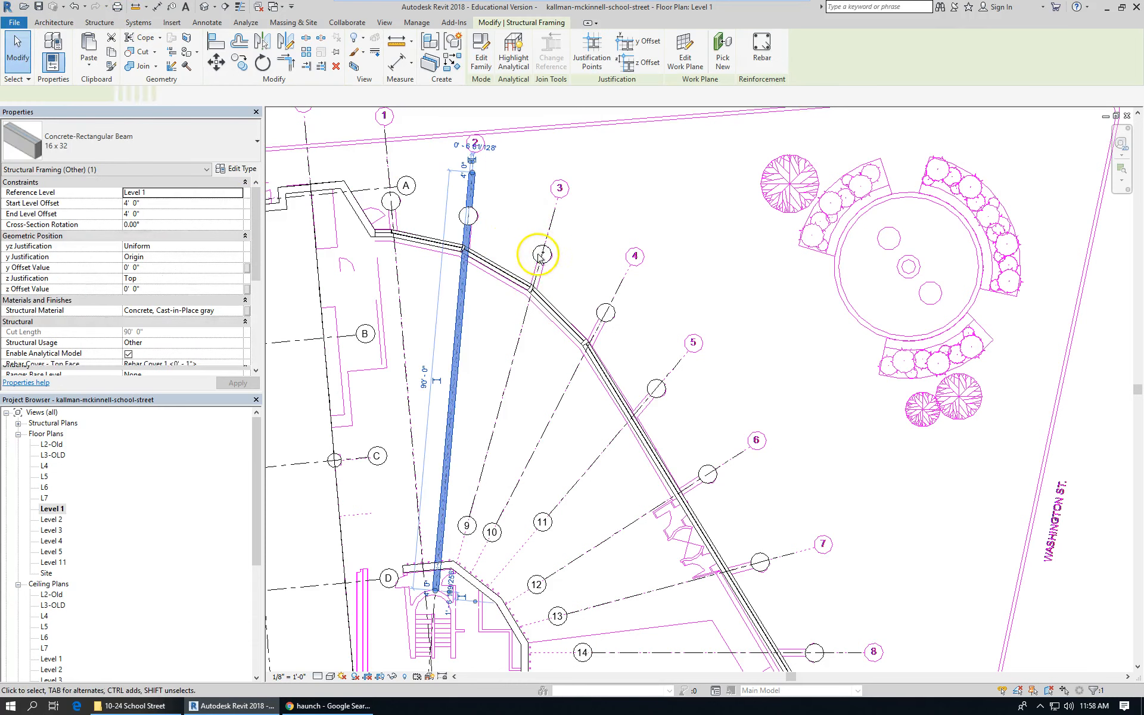
left_click_drag(512, 325, 506, 347, "ctrl")
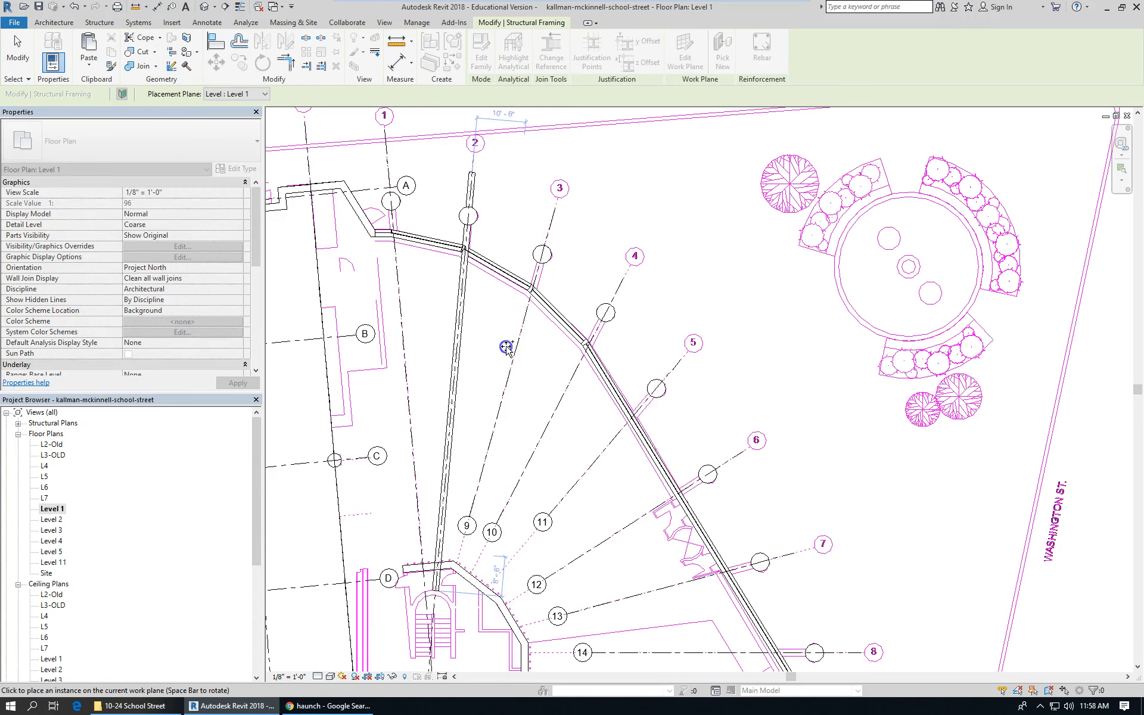
left_click(553, 410, "ctrl")
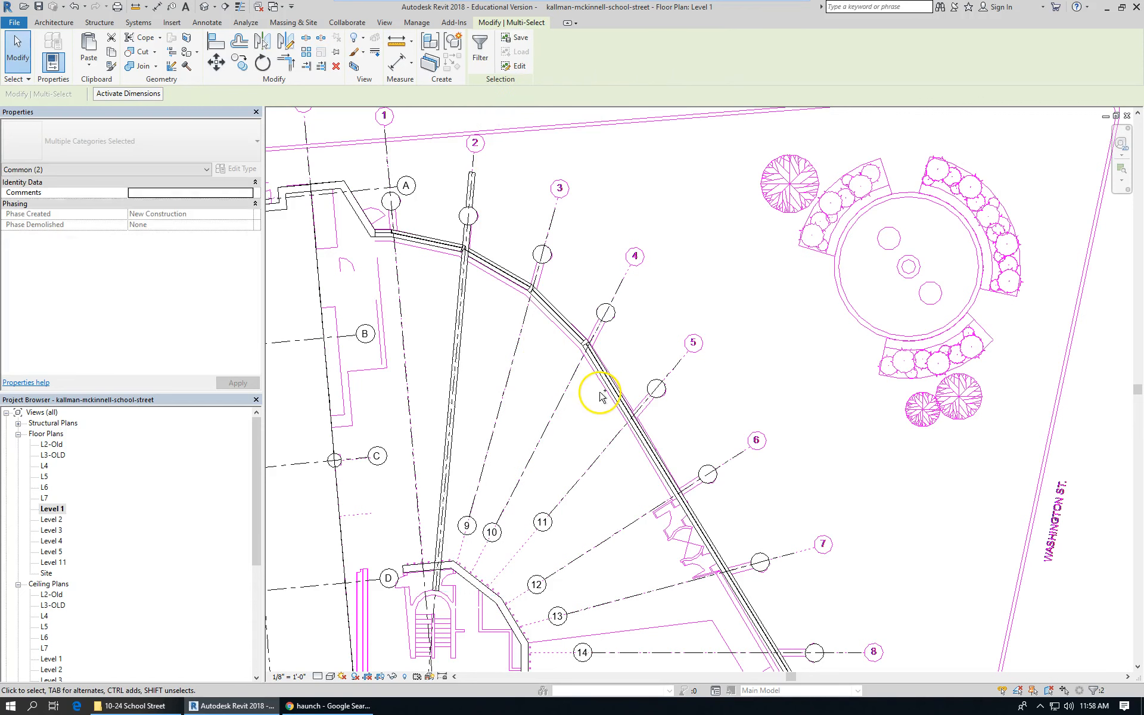
key("Escape")
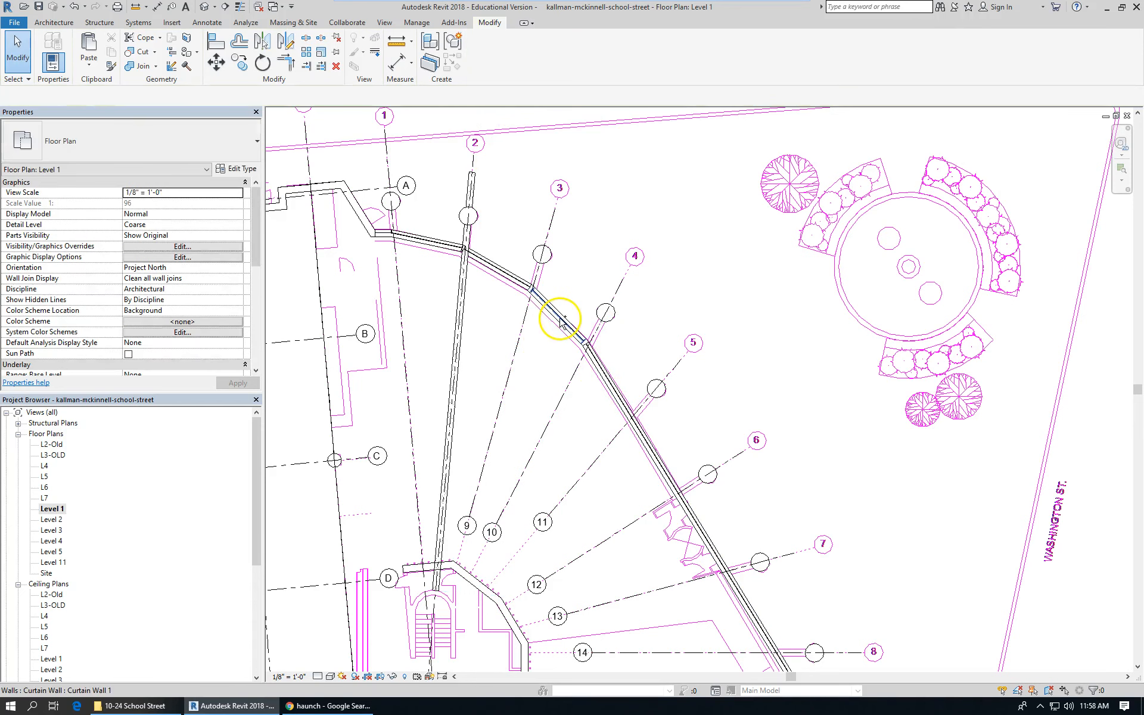
Step: Create a linear array of the concrete beam with two grouped and associated members, placing the second just beside the first
left_click(473, 199)
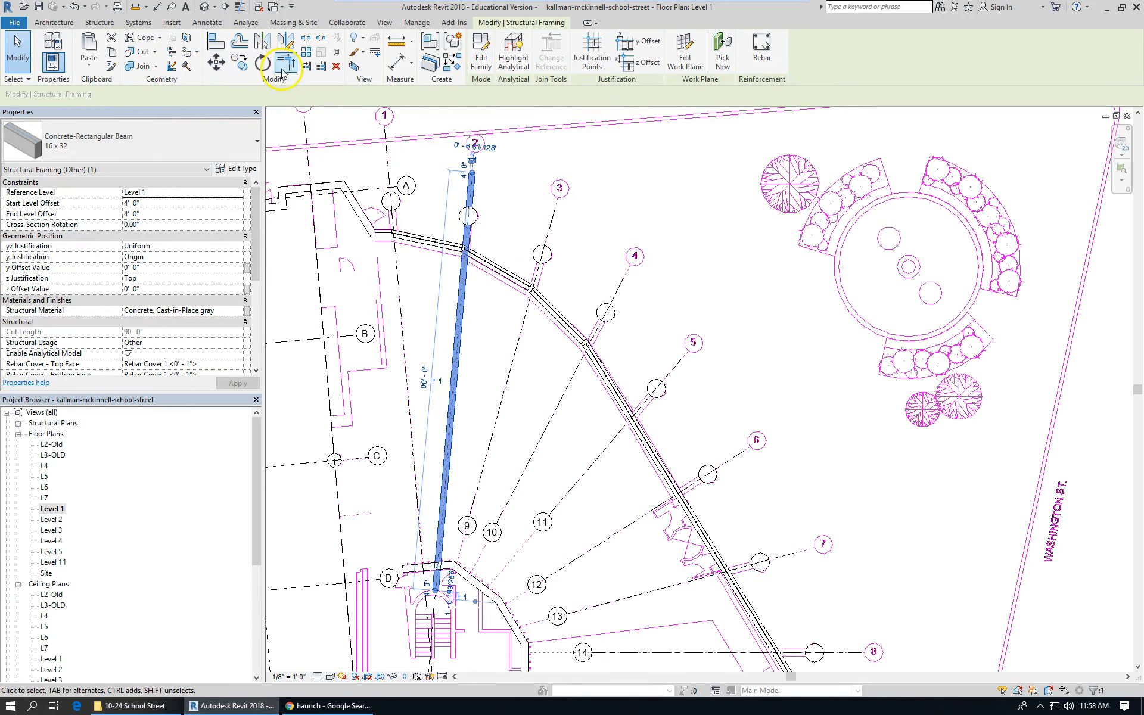
key("a")
key("r")
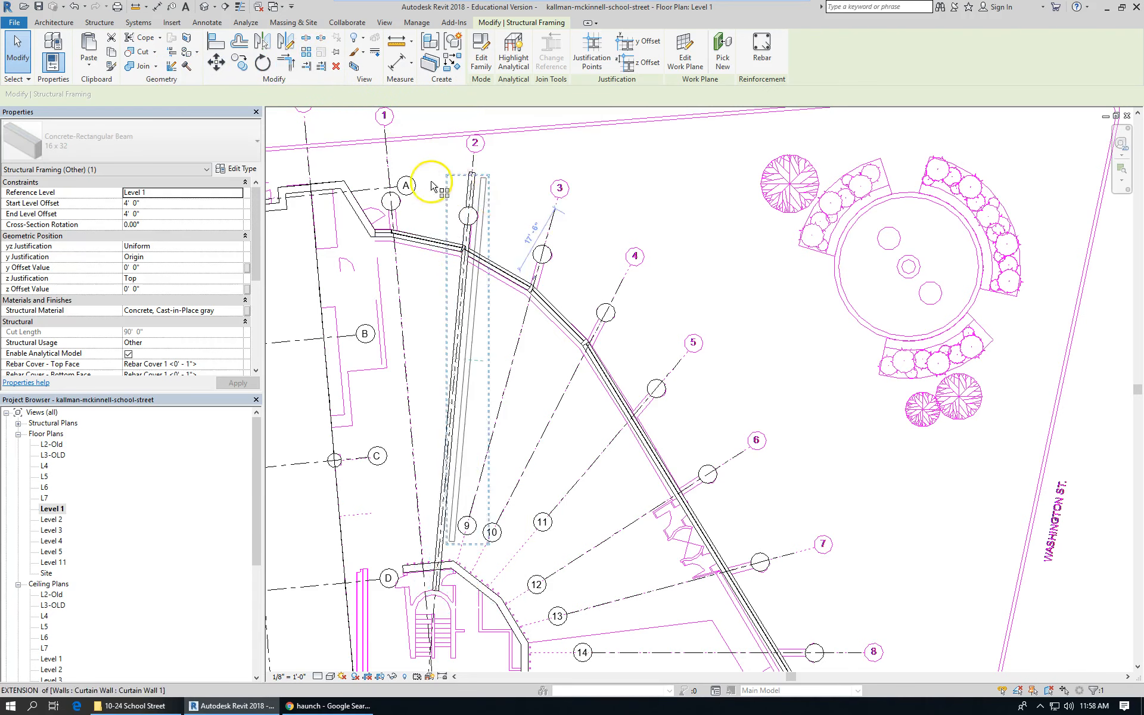
scroll(540, 208, "down", 2)
left_click(483, 377)
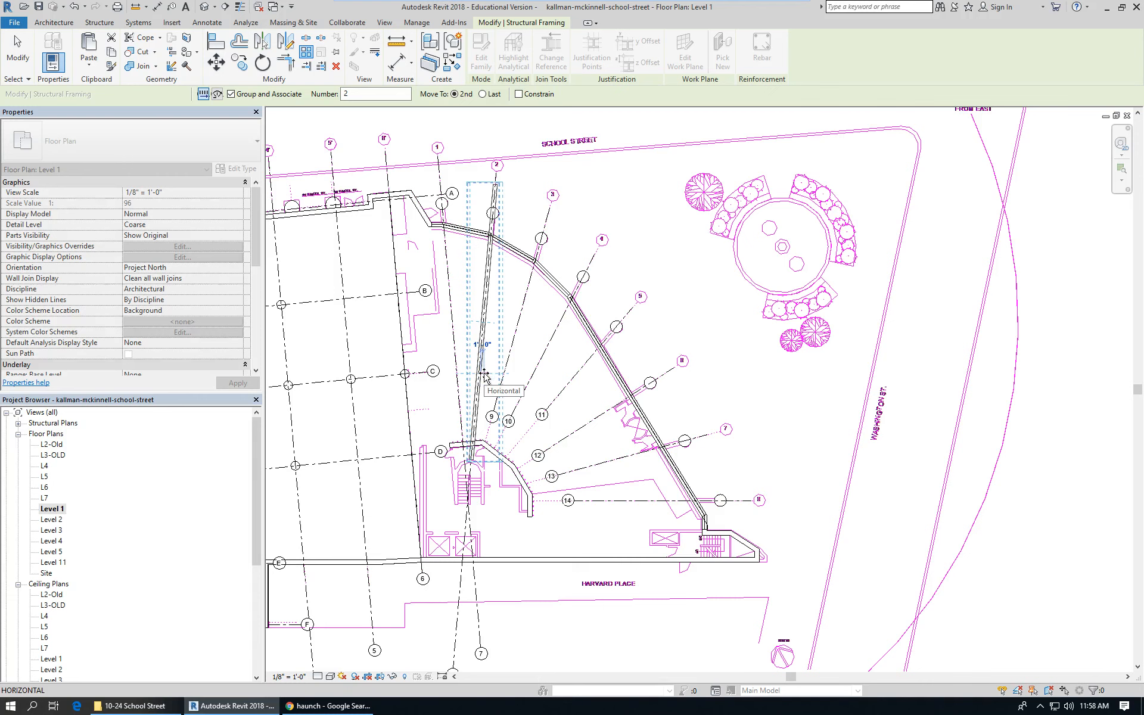
left_click(484, 375)
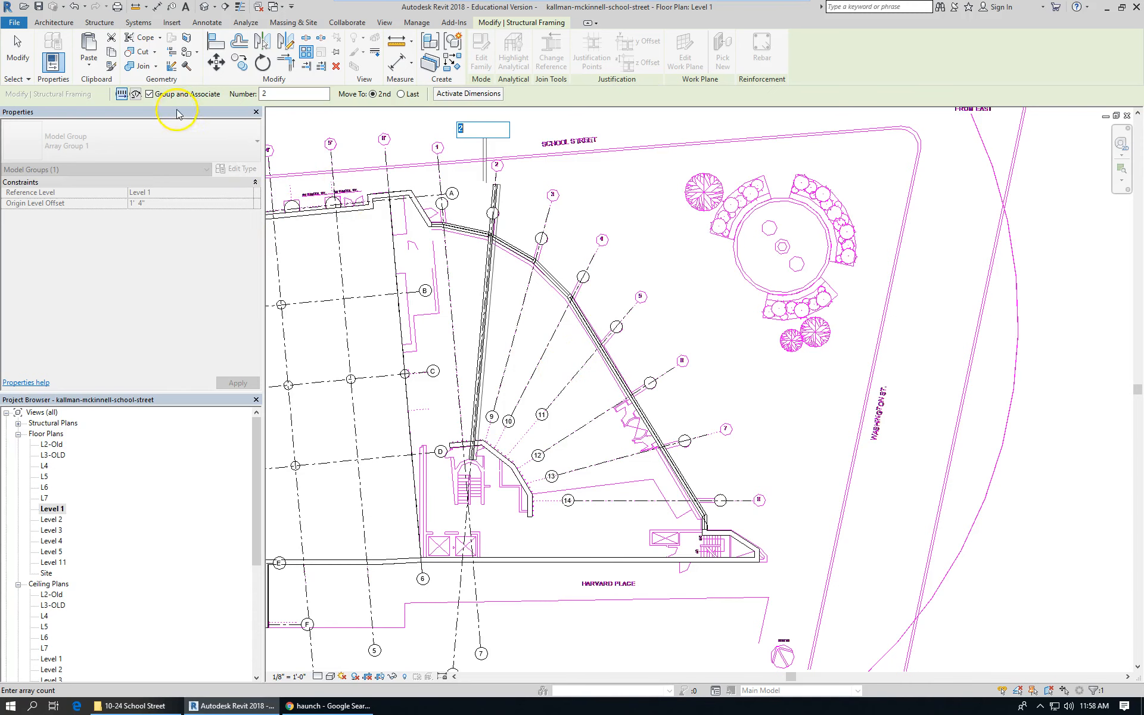
Step: Try to set the beam array's member count to 7
left_click_drag(274, 94, 203, 87)
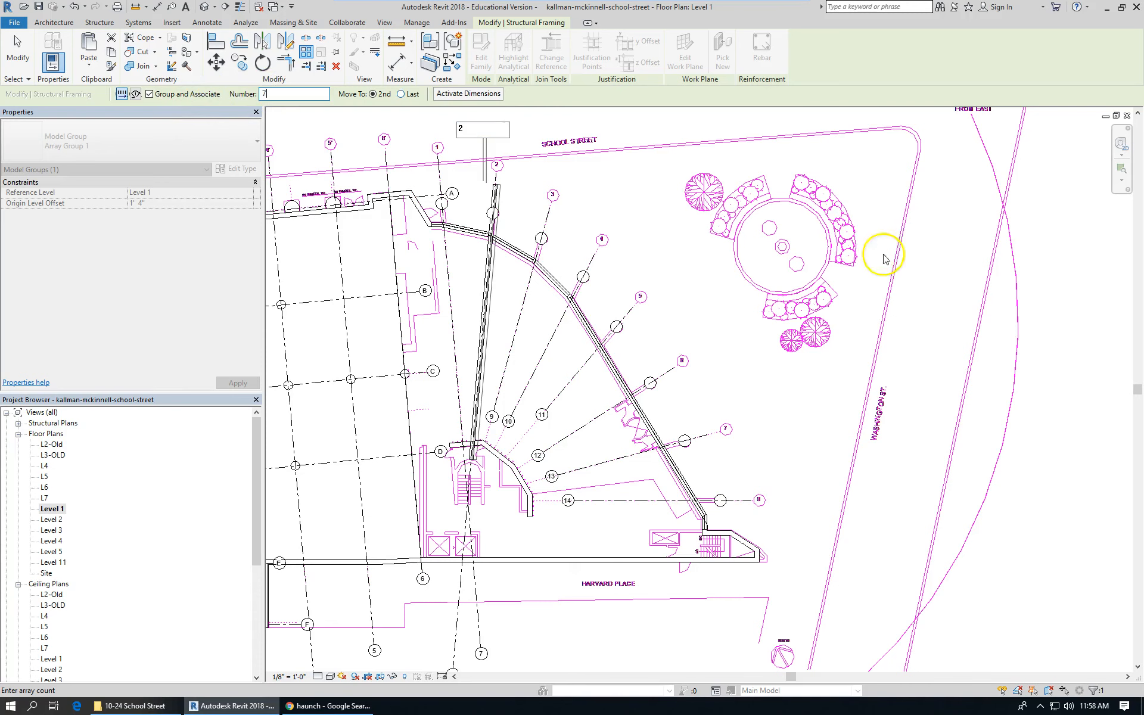
key("Return")
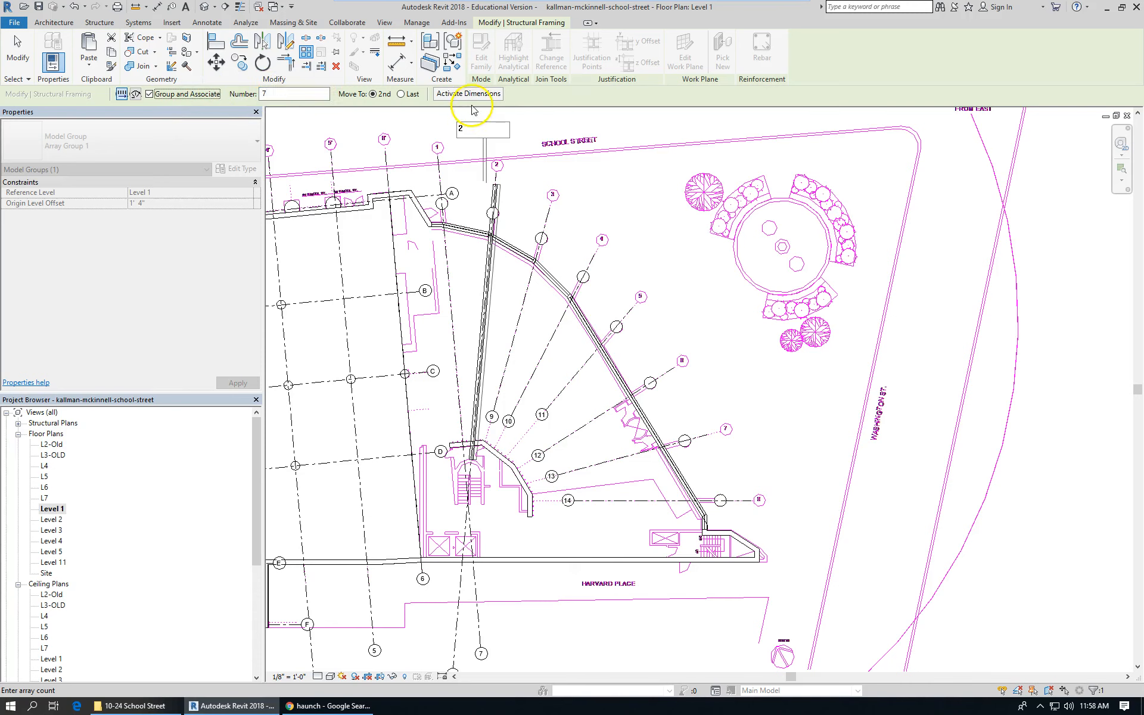
left_click(522, 371)
Step: Move the array's second beam away from the first in plan, then readjust it in 3D to set the spacing across the curved wing
scroll(500, 307, "up", 2)
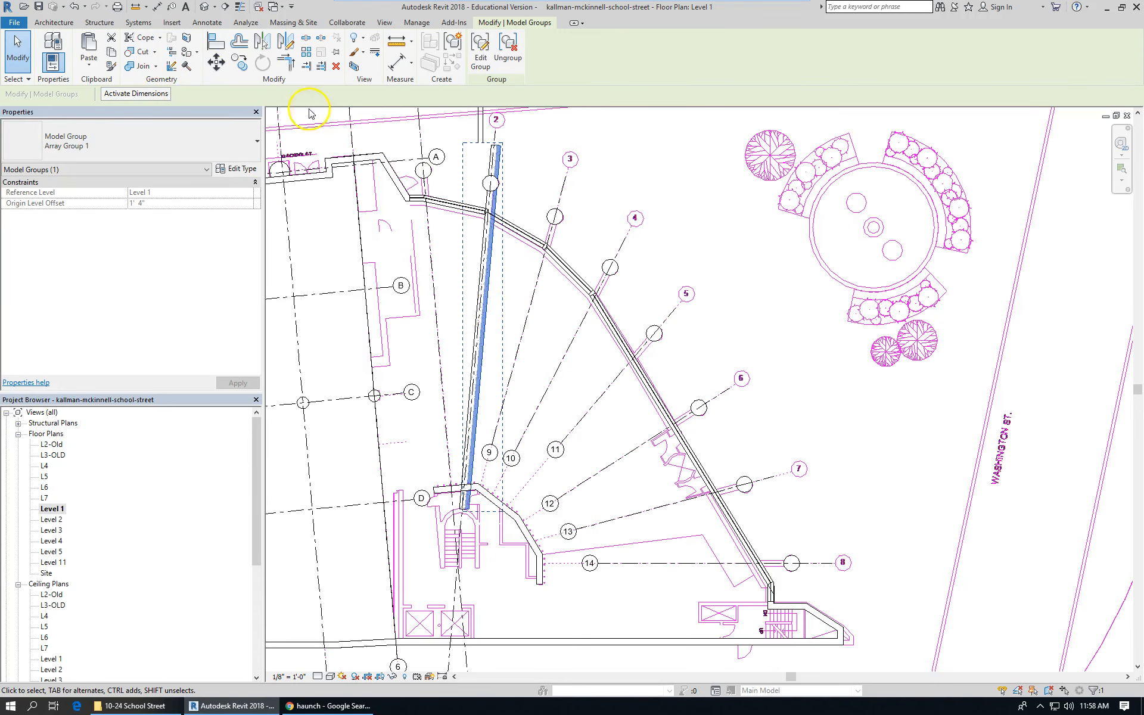
left_click_drag(473, 395, 757, 401)
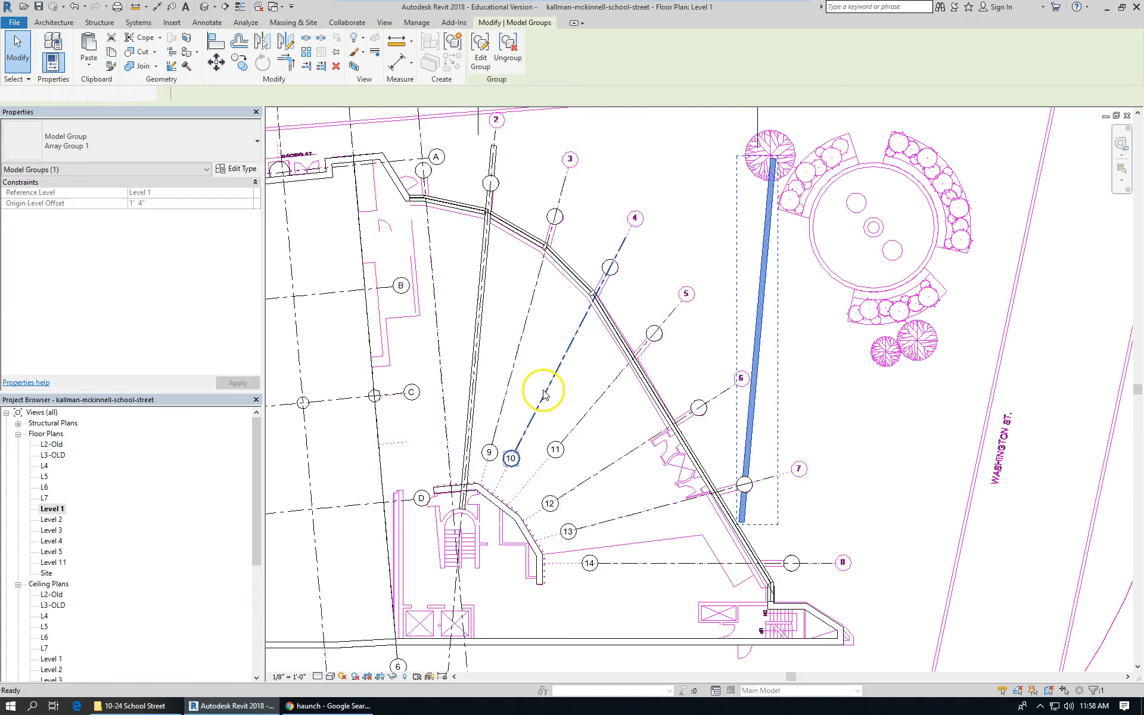
key("ctrl+Tab")
key("ctrl+Tab")
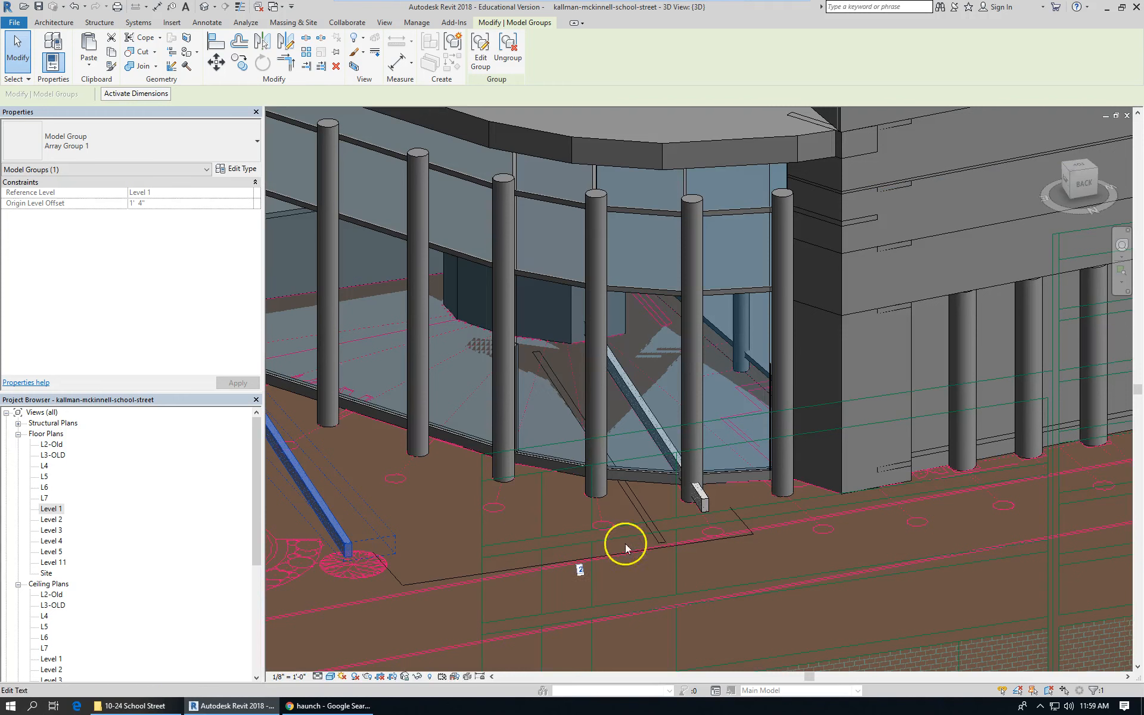
left_click_drag(332, 513, 562, 483)
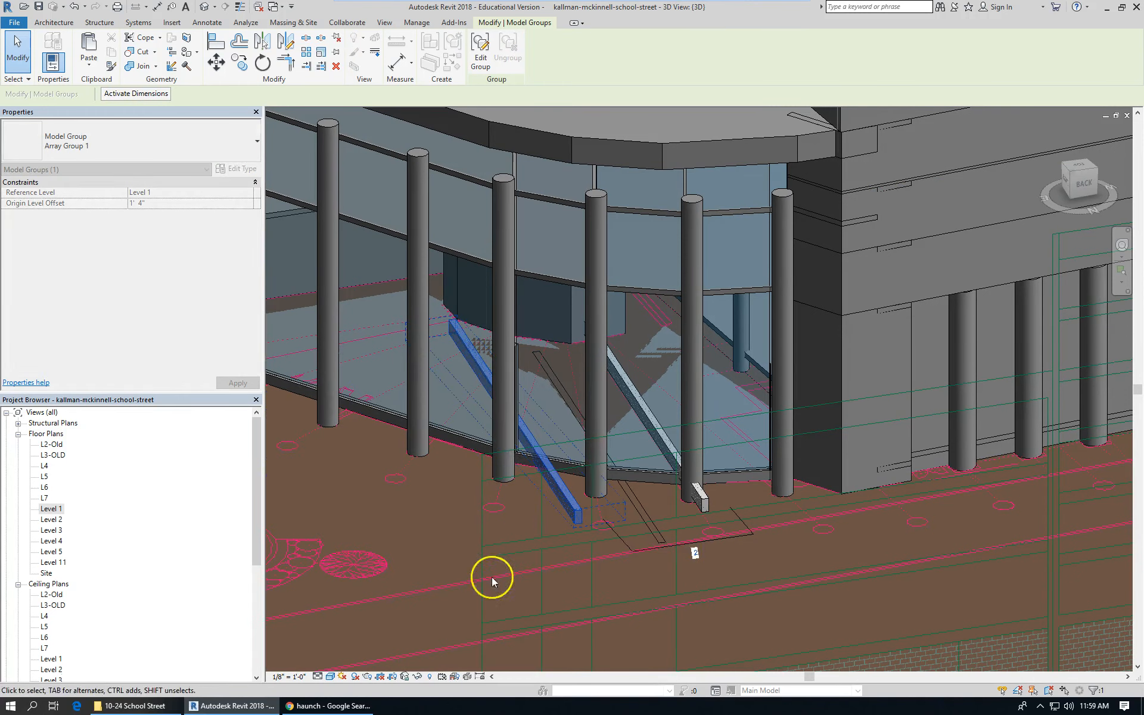
Step: Set the beam array's count to 7, inspect the beams across the curved wing and clear the selection
left_click(696, 553)
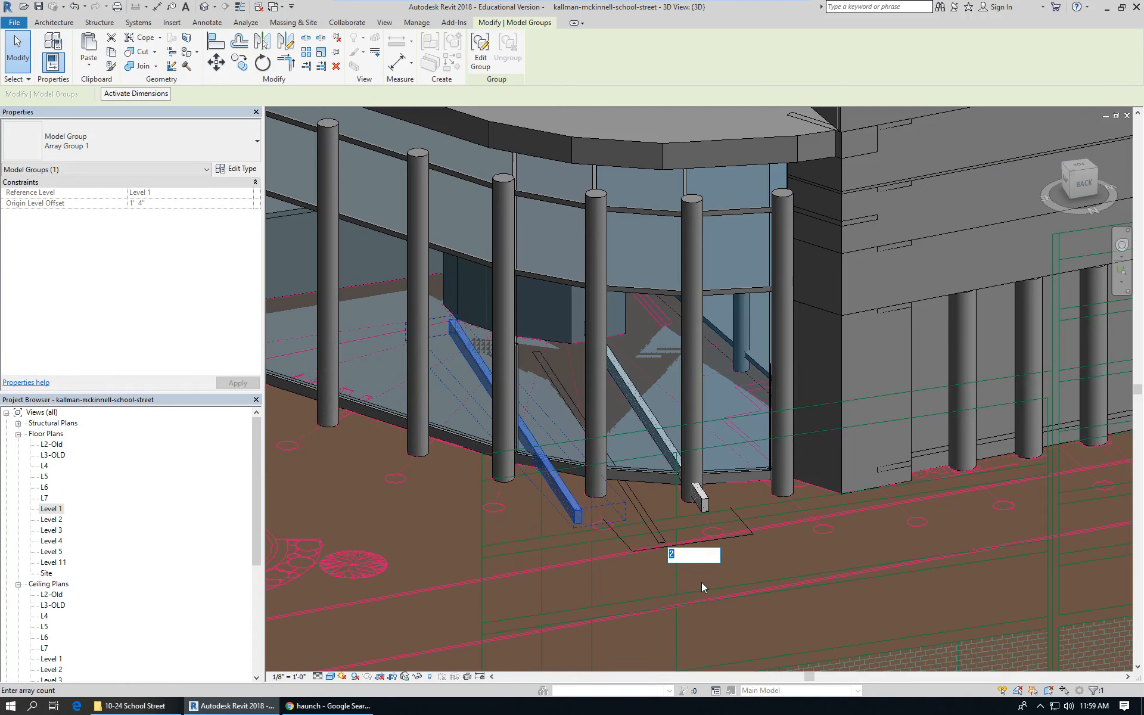
type("7")
key("Return")
scroll(1049, 369, "down", 2)
scroll(1049, 369, "down", 2)
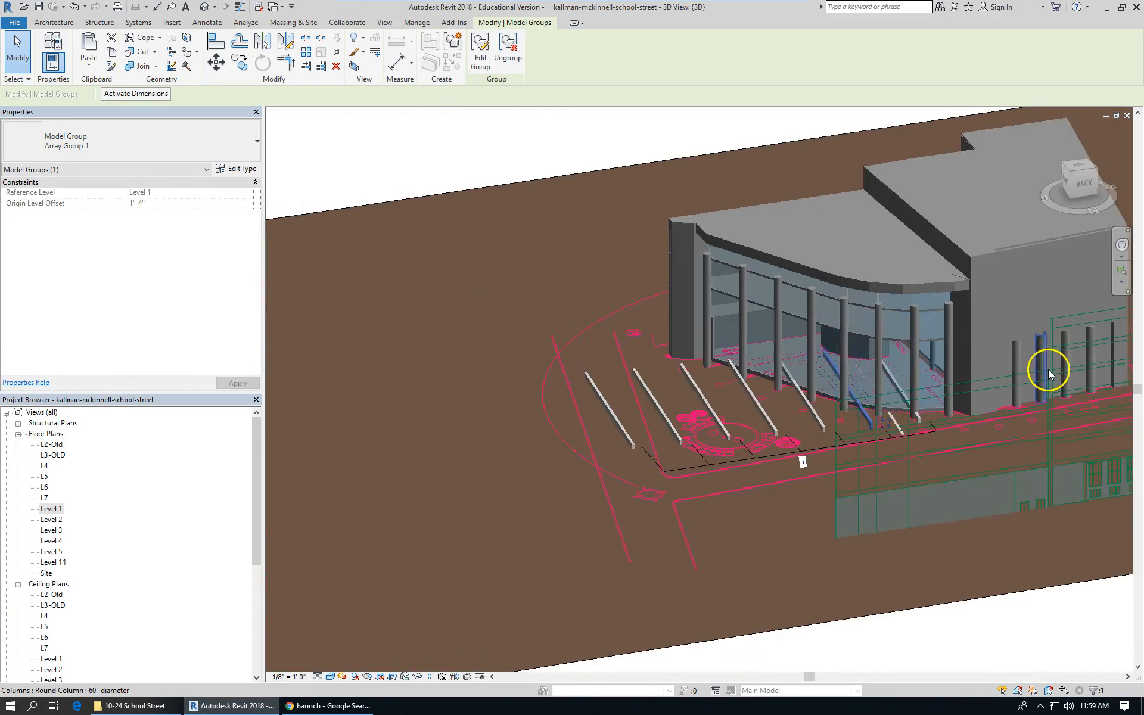
scroll(1025, 449, "up", 1)
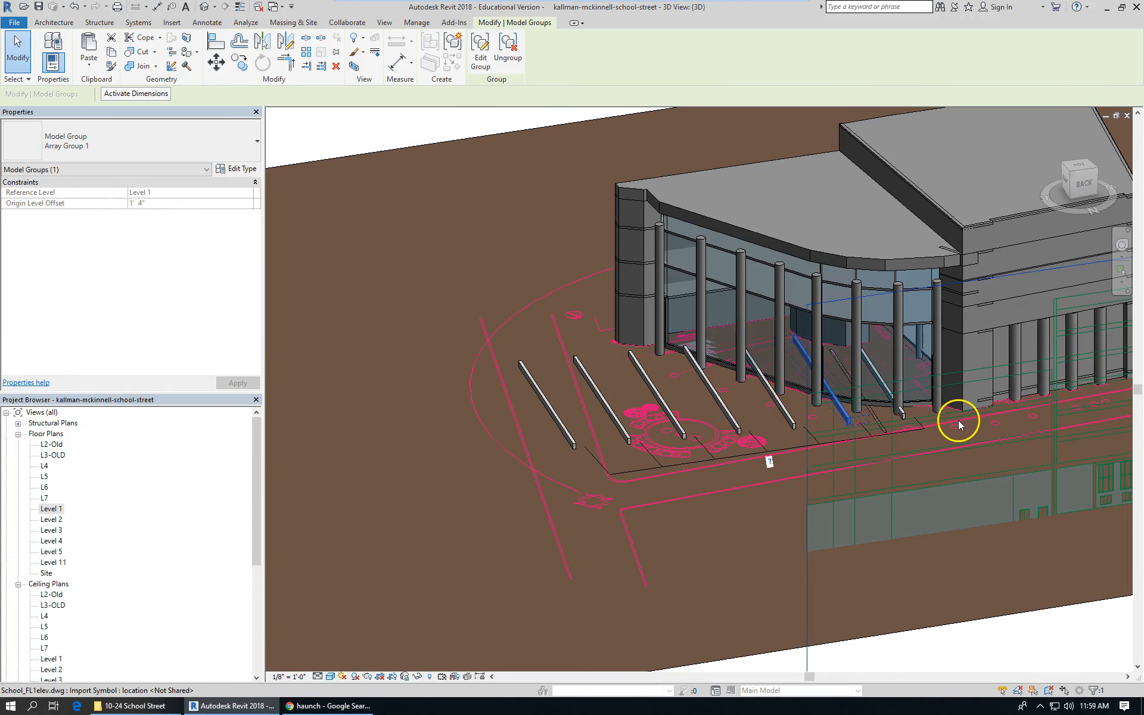
left_click(880, 426)
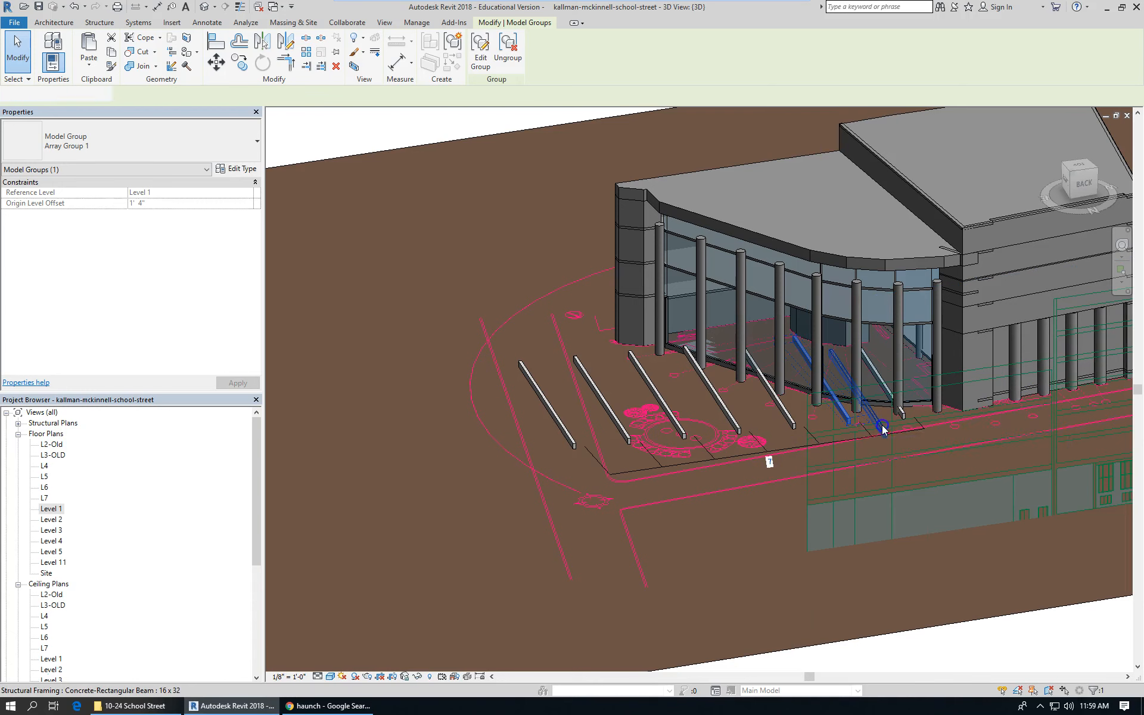
key("Escape")
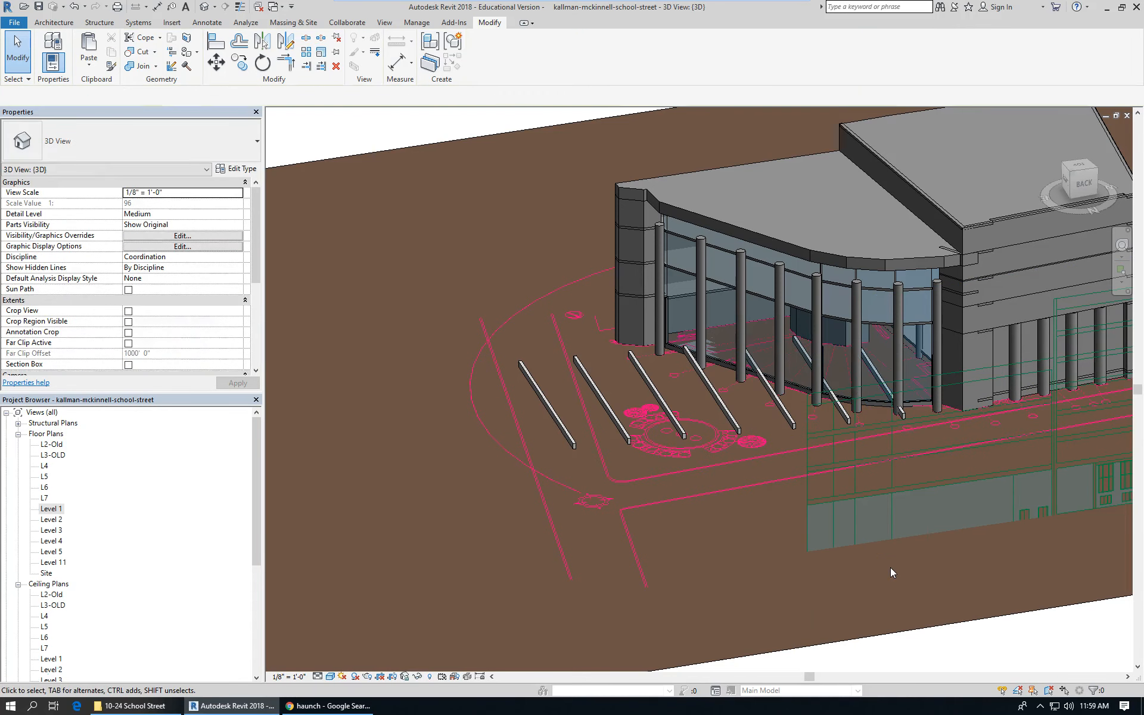
Step: In the Level 1 floor plan, align the center of the second arrayed beam to radial grid 9
scroll(896, 413, "up", 2)
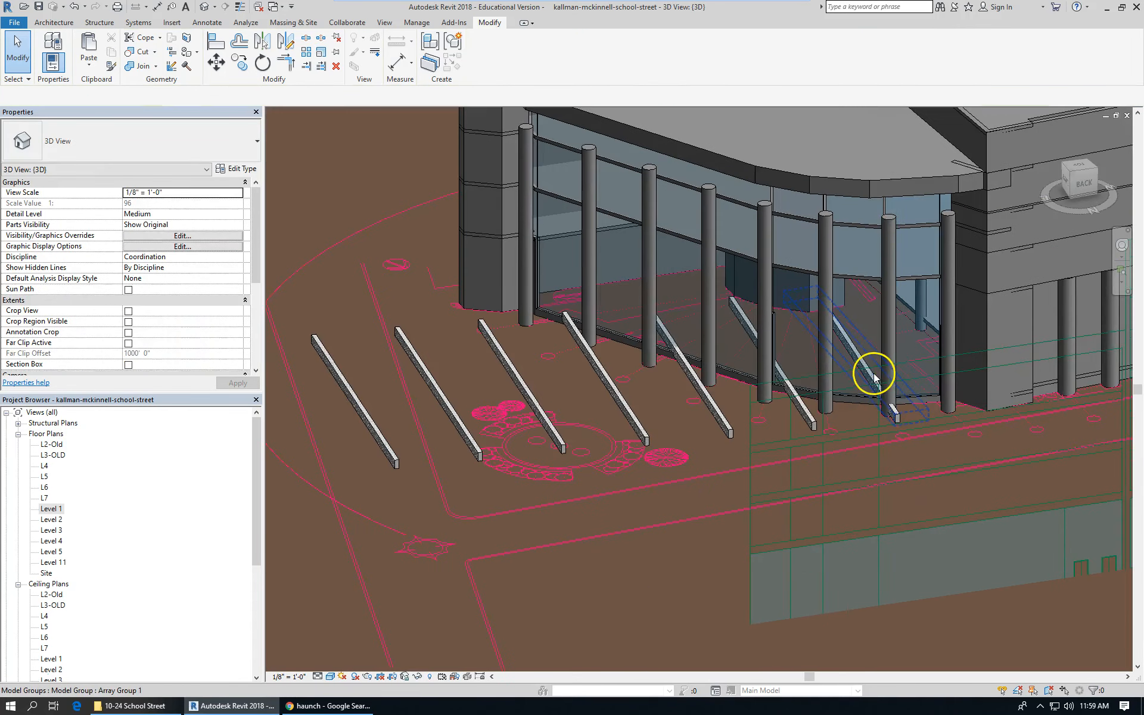
key("ctrl+Tab")
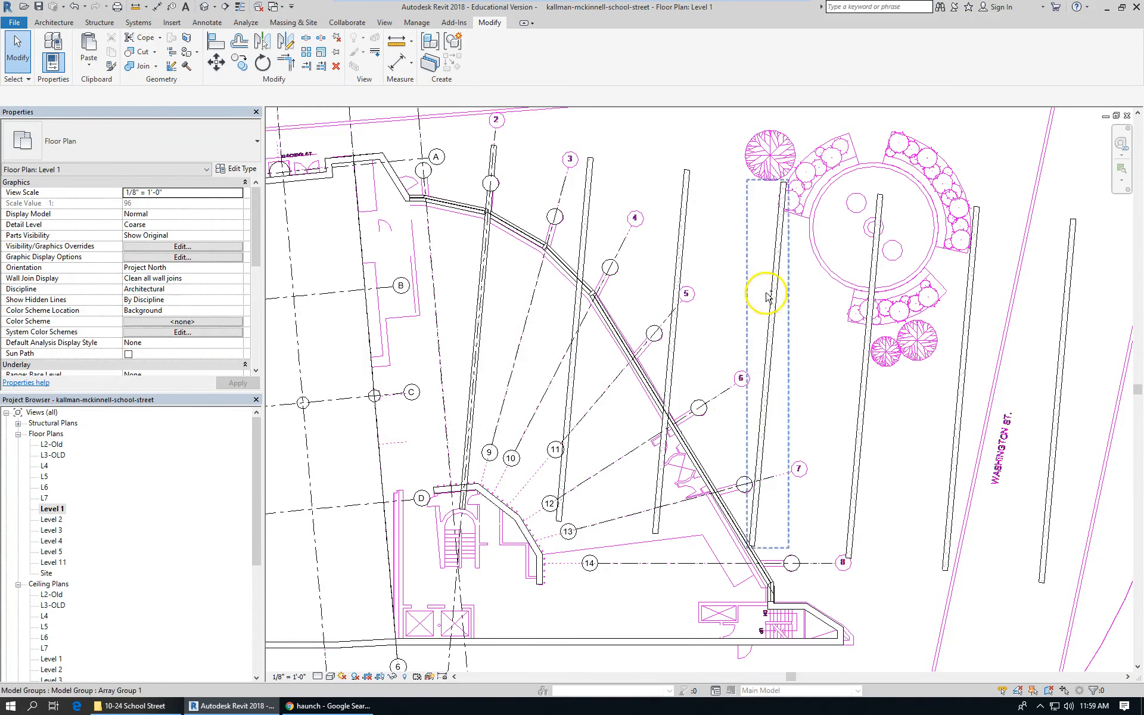
scroll(745, 287, "down", 3)
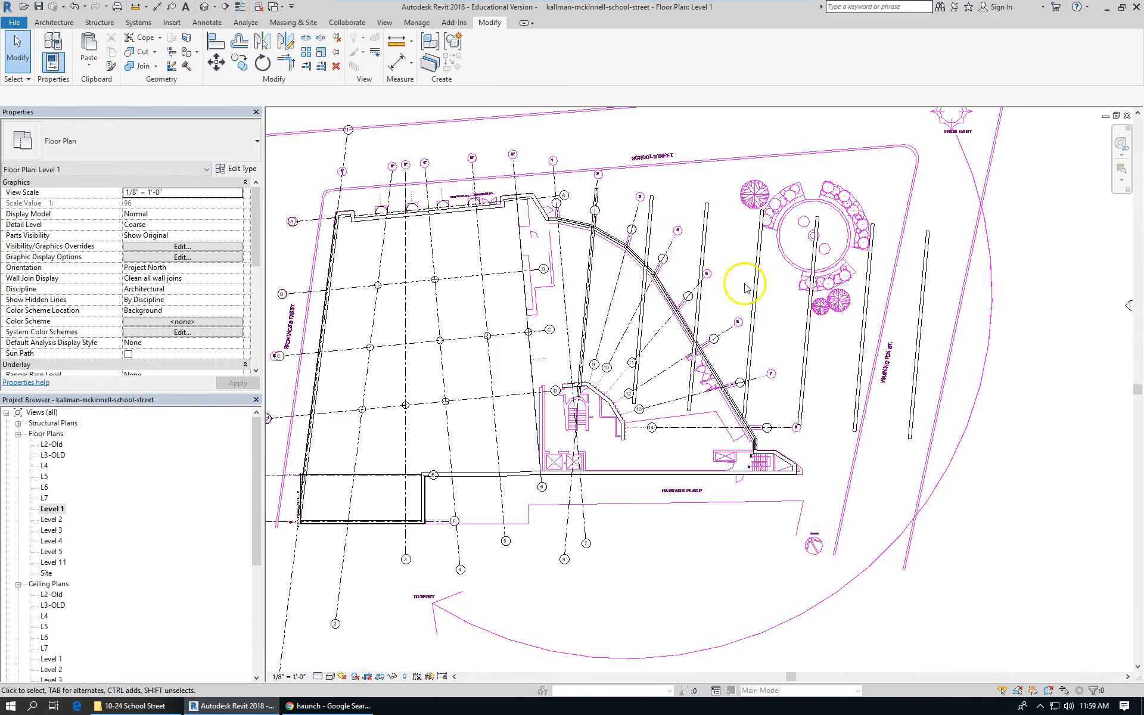
scroll(681, 270, "up", 2)
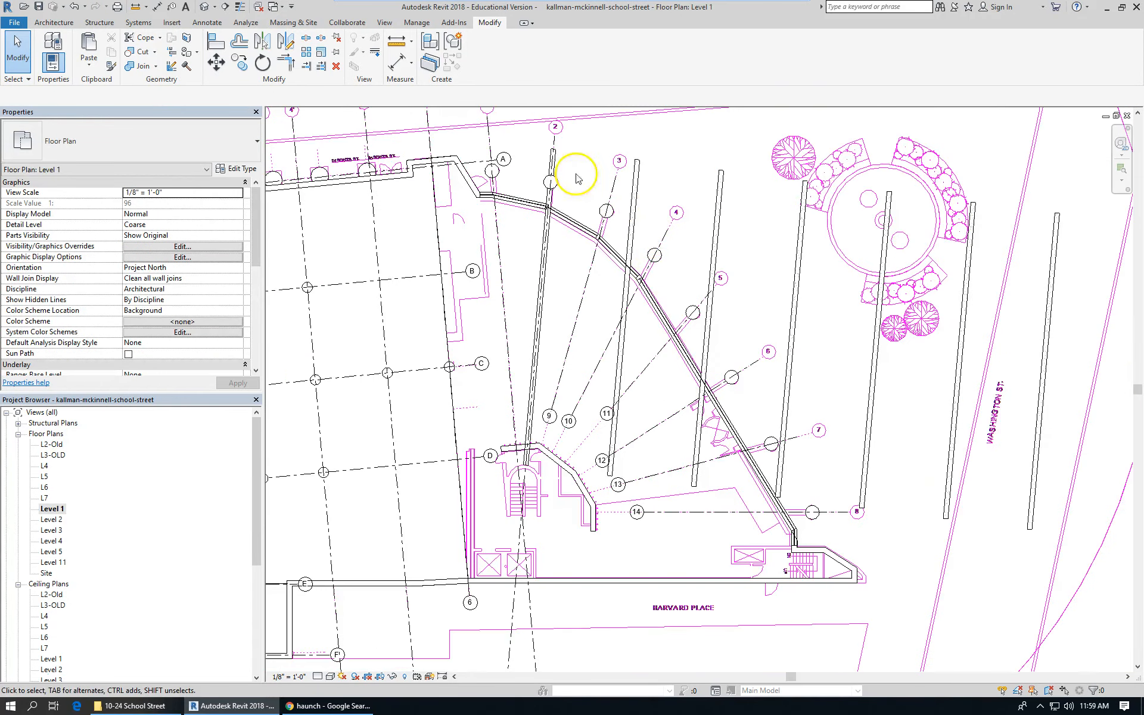
left_click(216, 41)
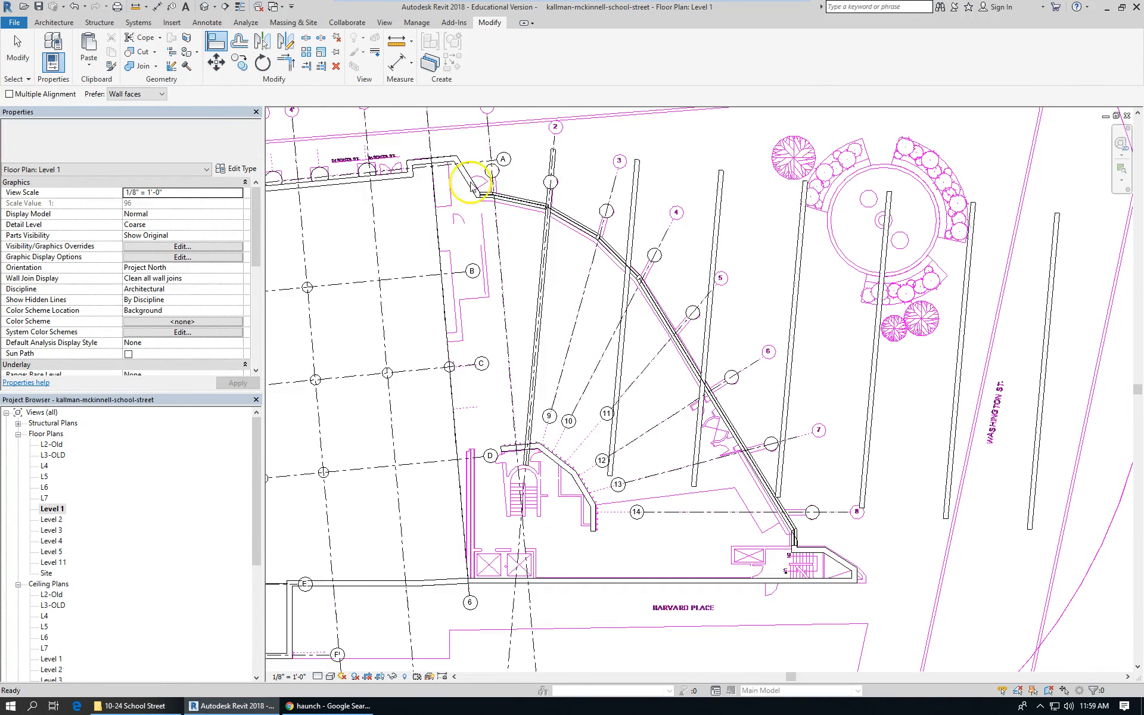
left_click(616, 192)
scroll(637, 237, "up", 3)
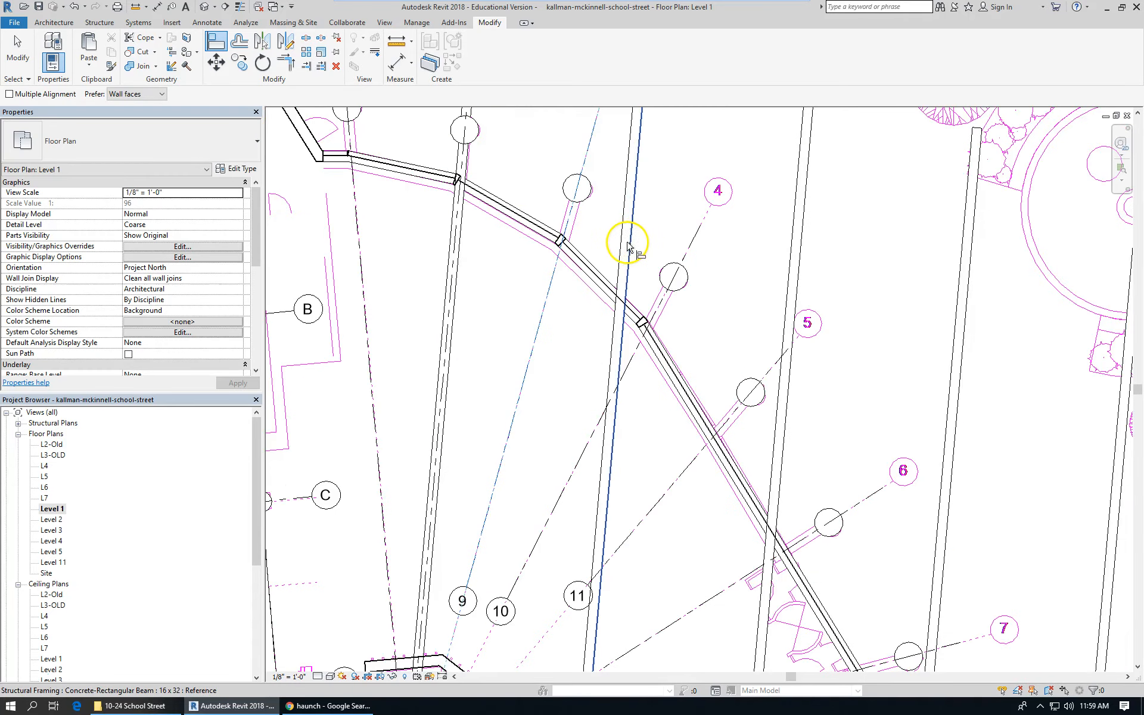
left_click(627, 247)
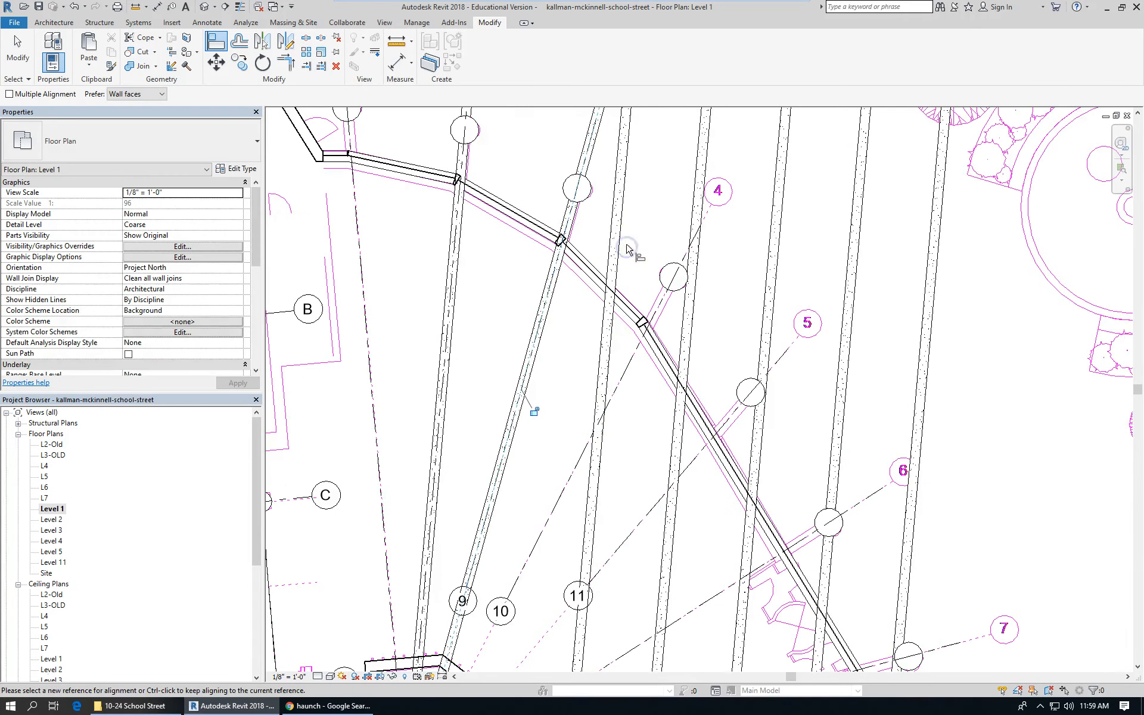
scroll(560, 228, "down", 2)
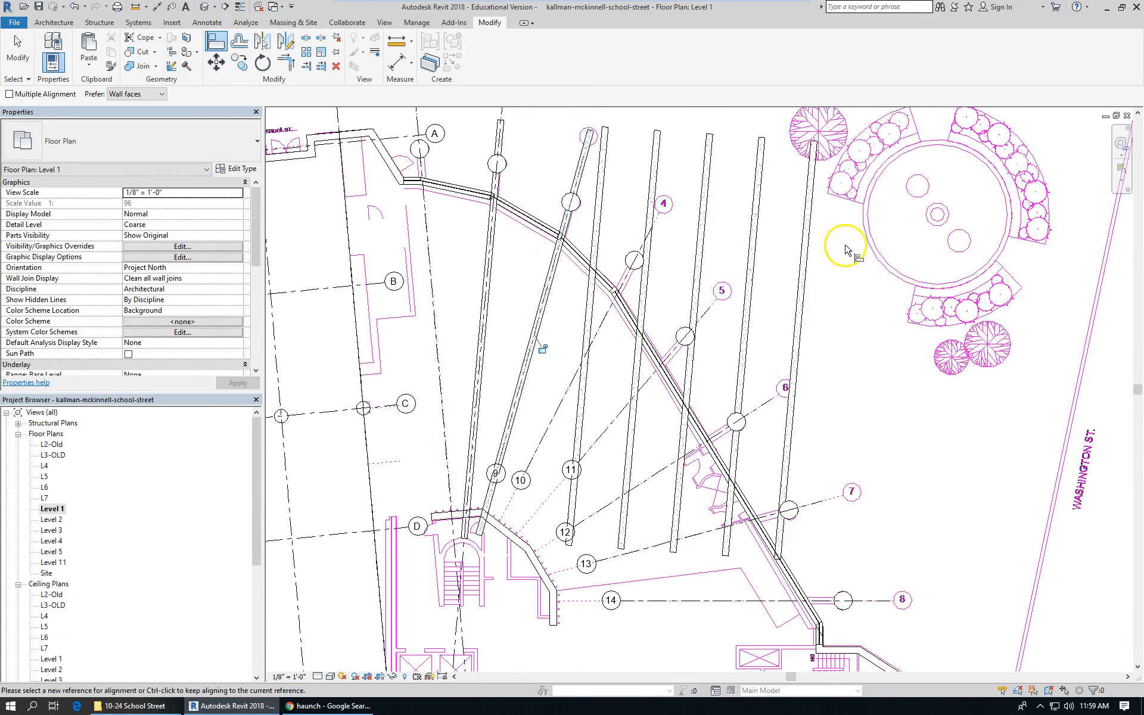
Step: Ungroup the six arrayed beams beyond the first one and clear the selection
left_click(16, 45)
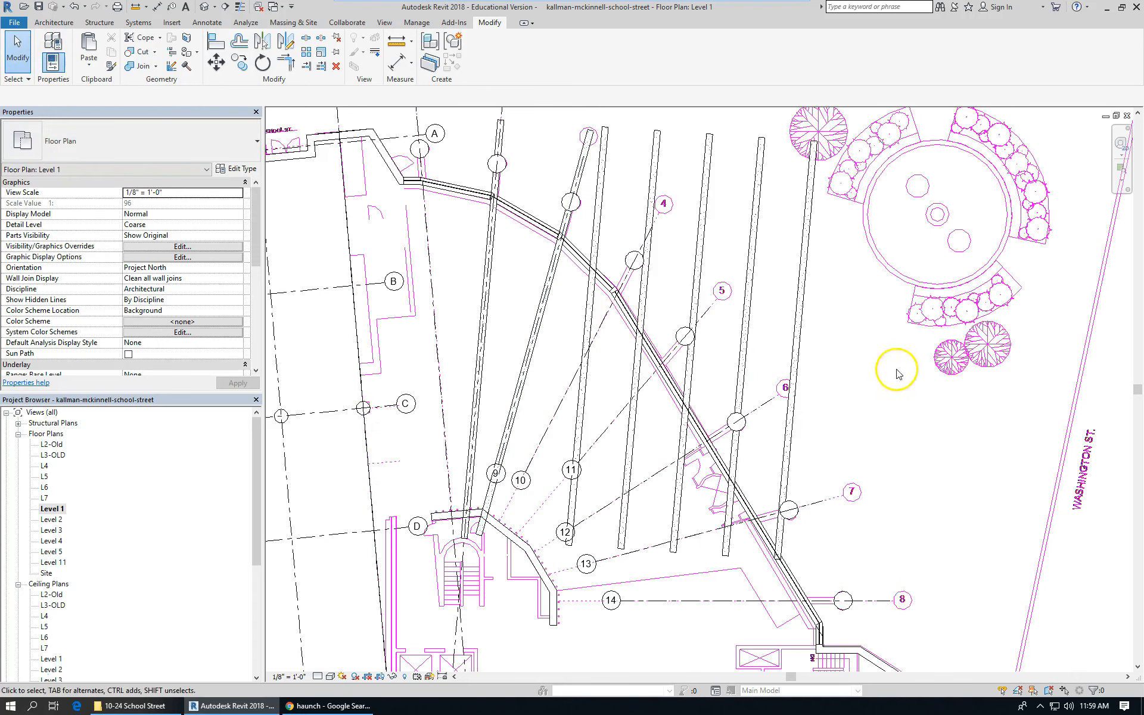
left_click(589, 300)
left_click(701, 263, "ctrl")
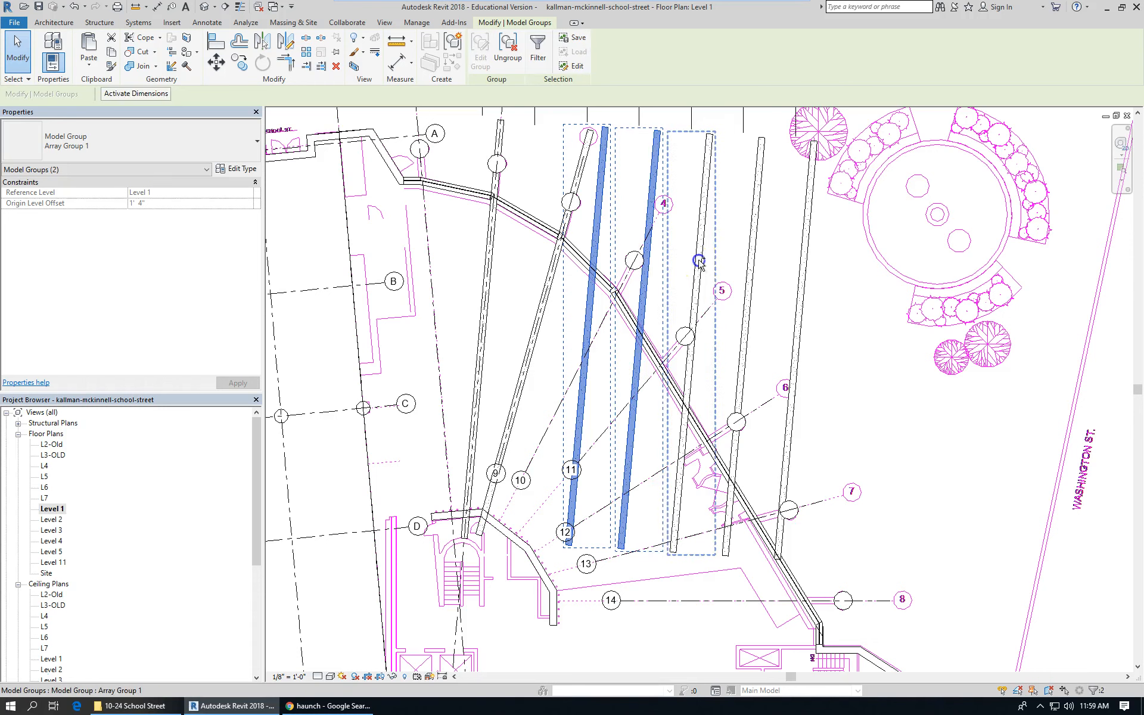
left_click(701, 262, "ctrl")
left_click(771, 245, "ctrl")
left_click(813, 243, "ctrl")
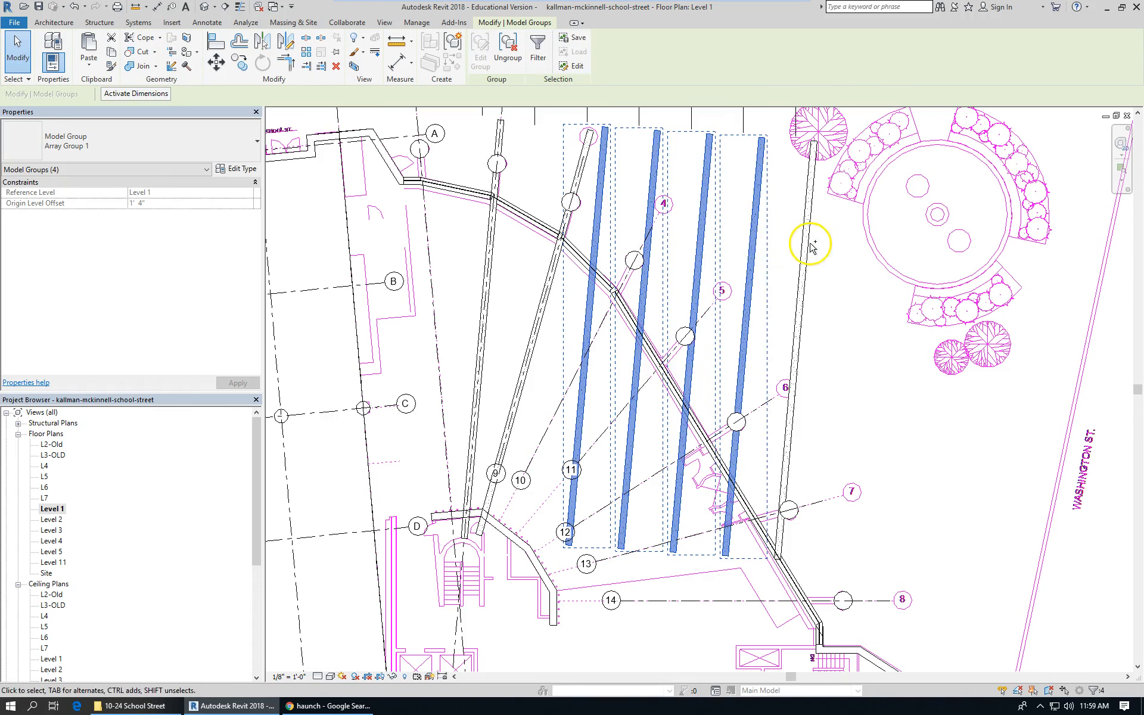
left_click(534, 349, "ctrl")
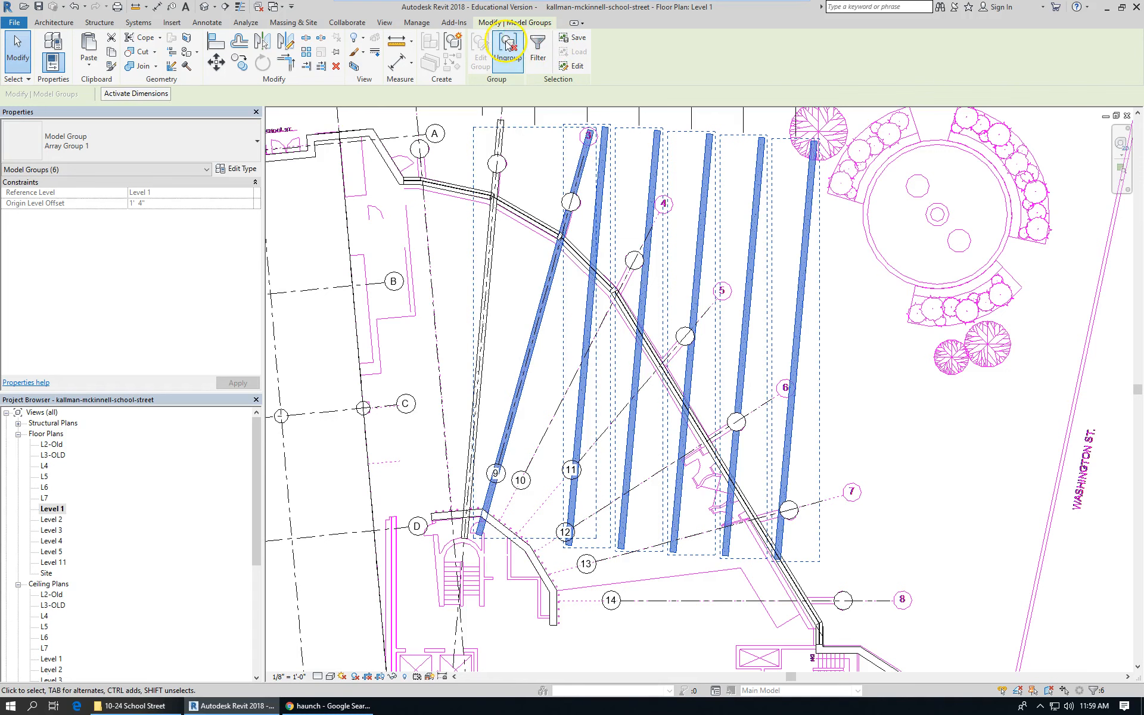
left_click(879, 352)
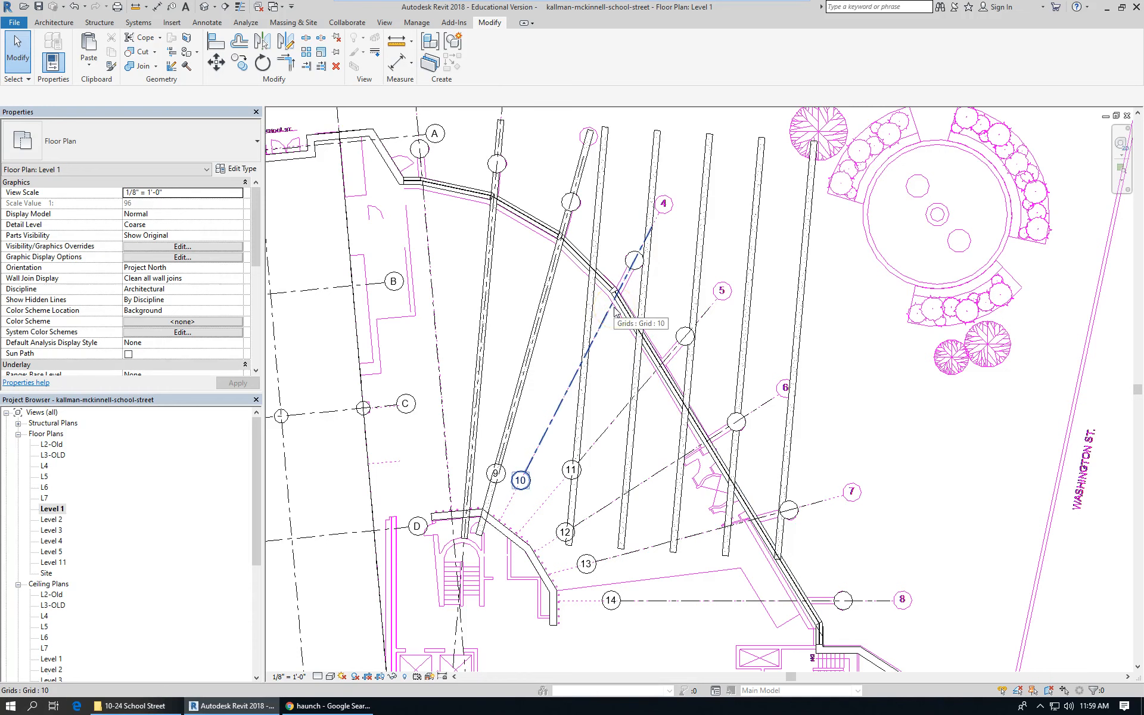
Step: Align the centers of the next two parallel beams to radial grids 10 and 11
left_click(210, 39)
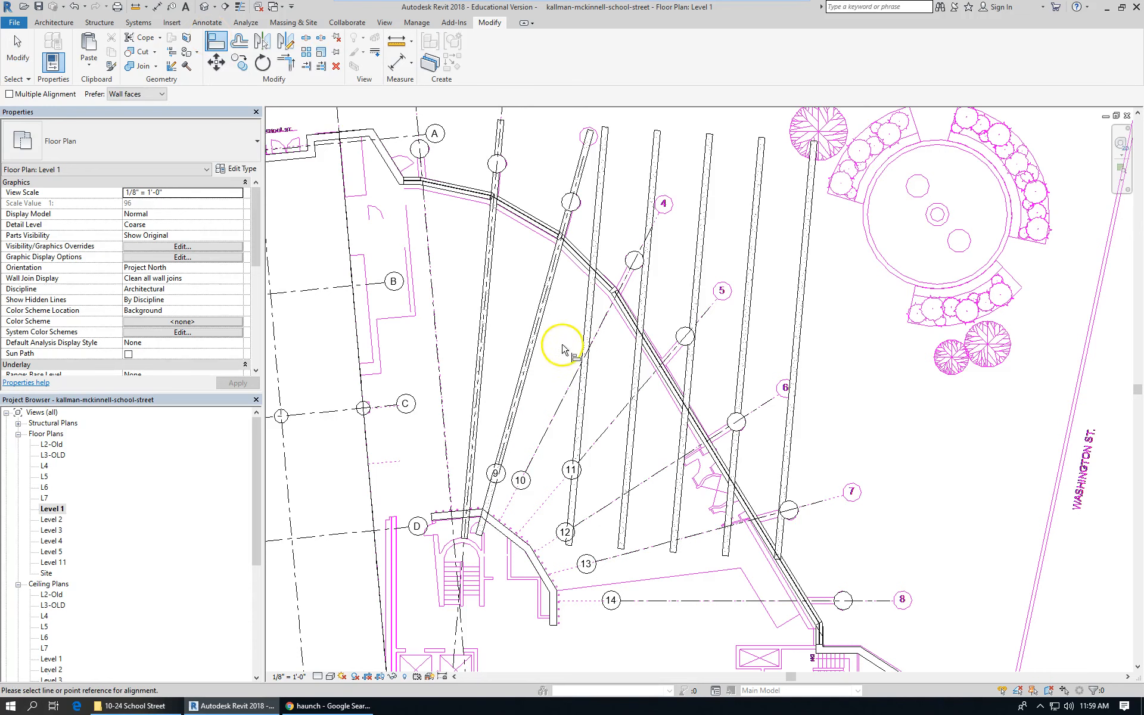
left_click(600, 327)
scroll(596, 329, "up", 3)
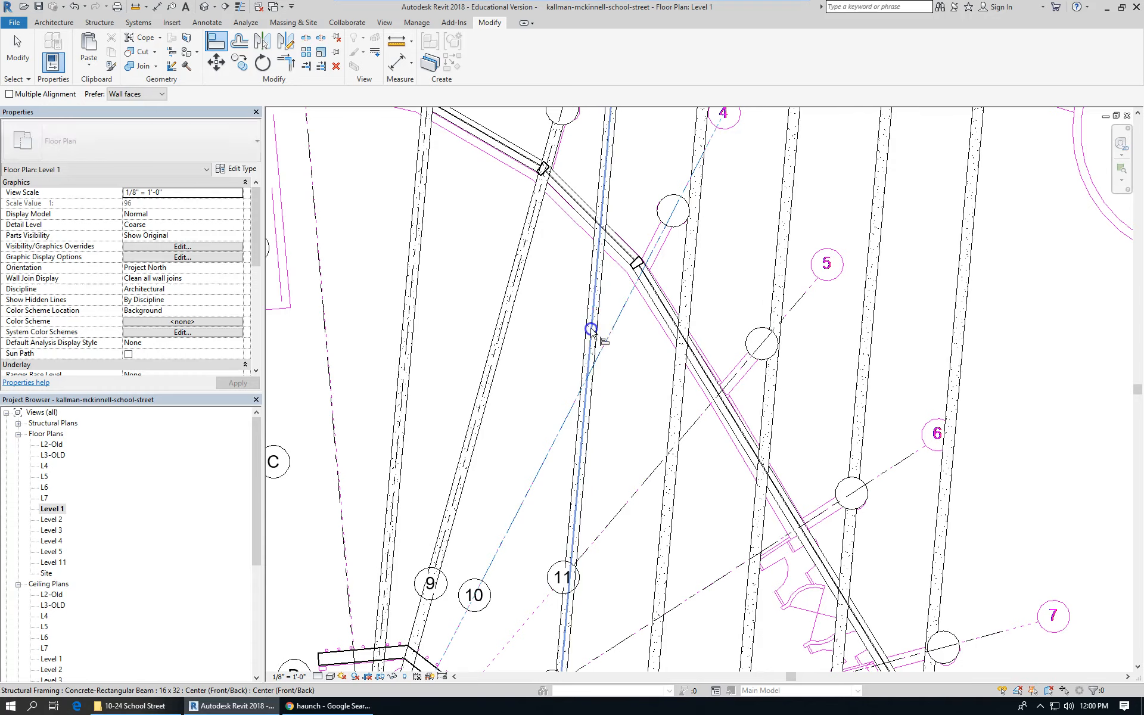
left_click(591, 330)
scroll(420, 291, "down", 3)
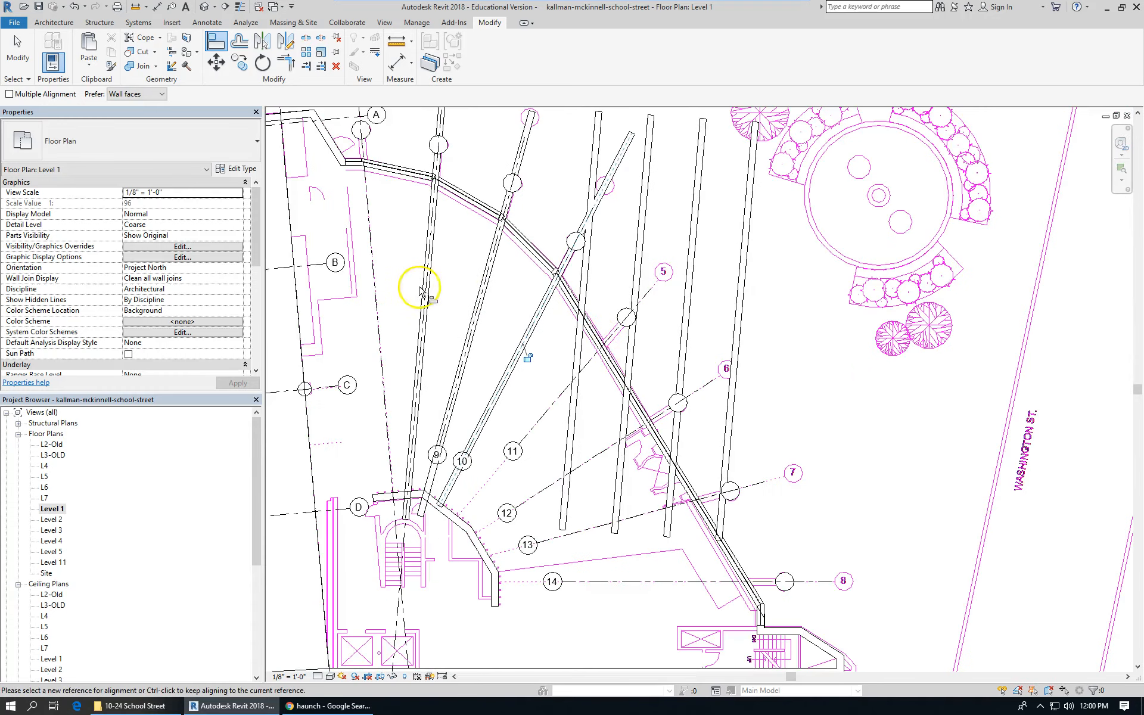
scroll(577, 363, "up", 2)
left_click(577, 364)
scroll(343, 329, "down", 2)
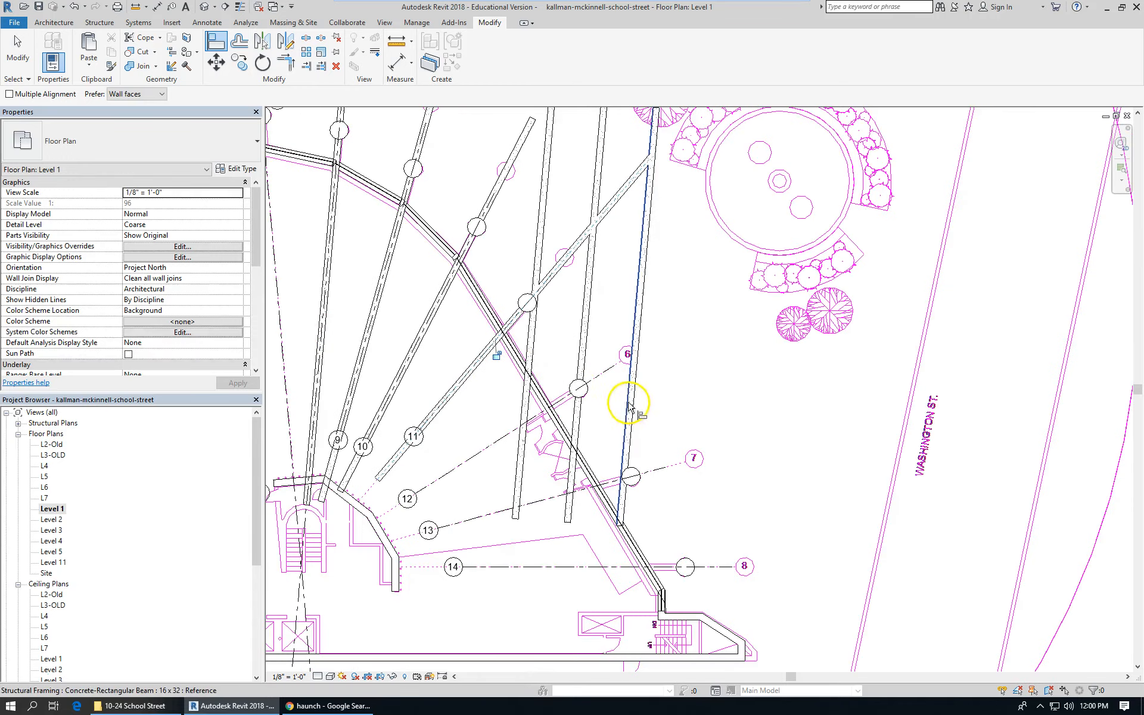
Step: Align the centers of the next two parallel beams to radial grids 12 and 13
left_click(495, 446)
scroll(523, 411, "up", 2)
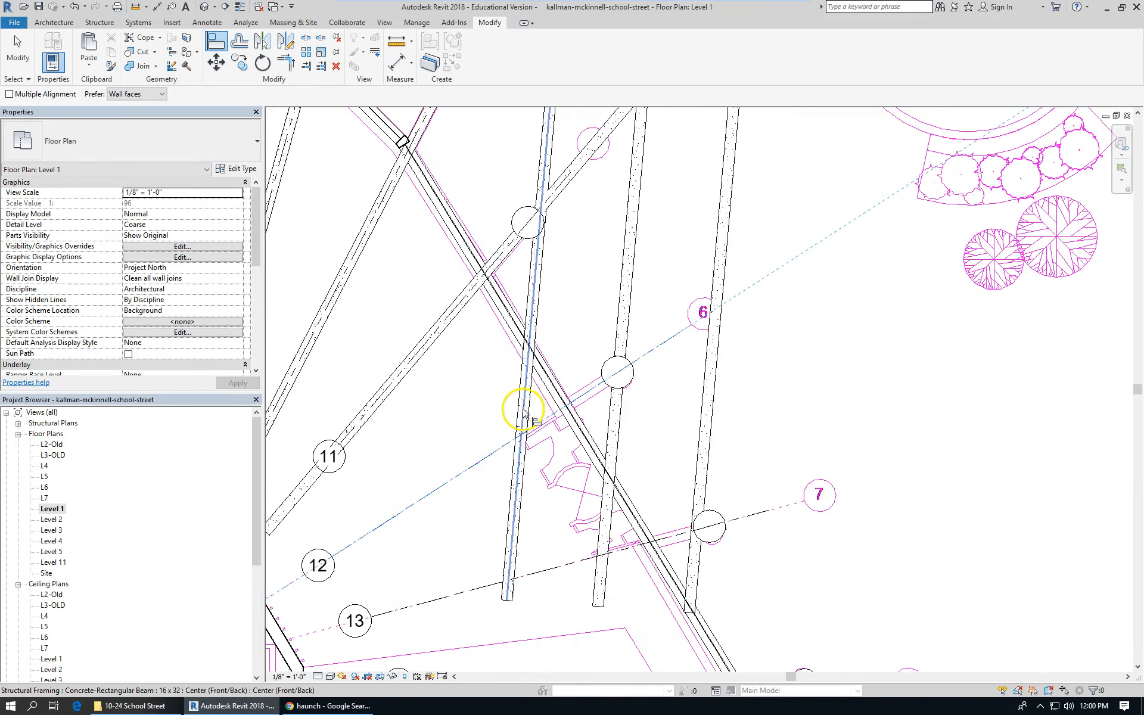
left_click(523, 411)
scroll(506, 399, "down", 3)
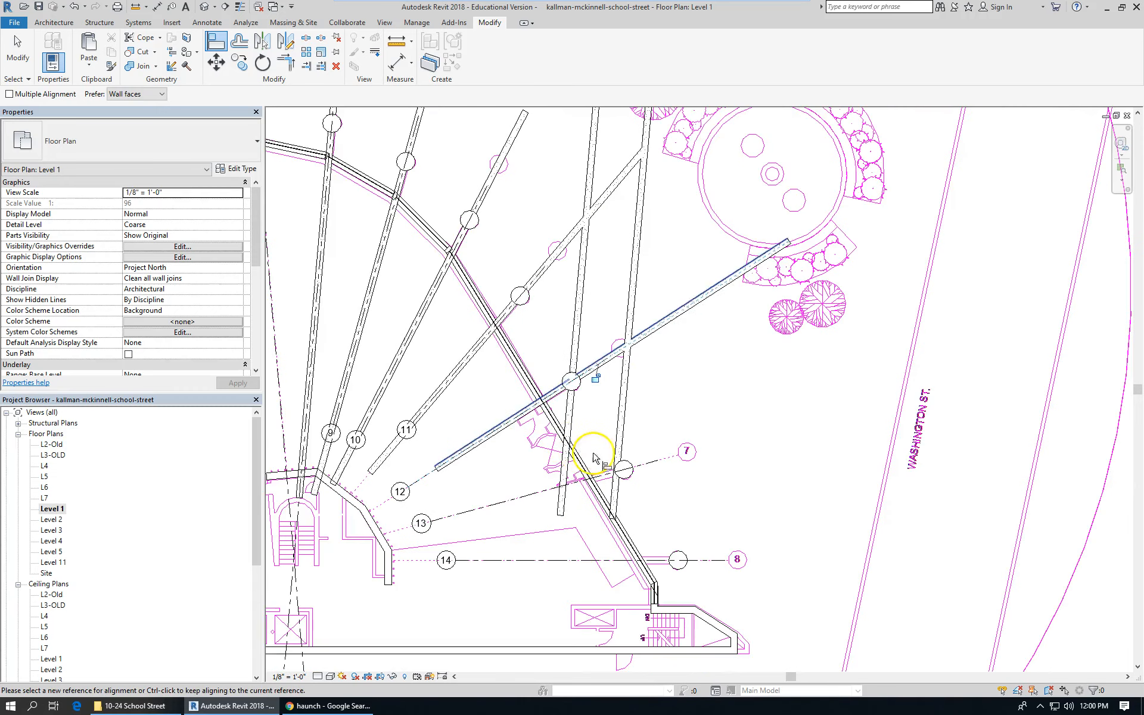
left_click(527, 494)
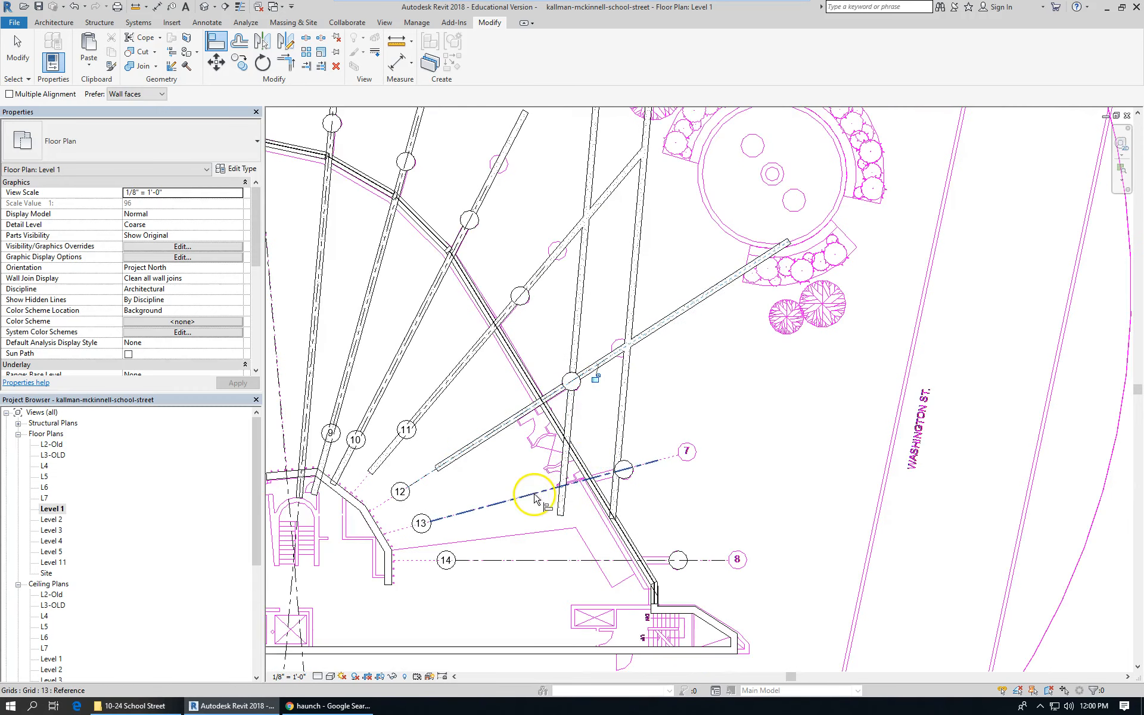
left_click(578, 321)
scroll(525, 250, "down", 3)
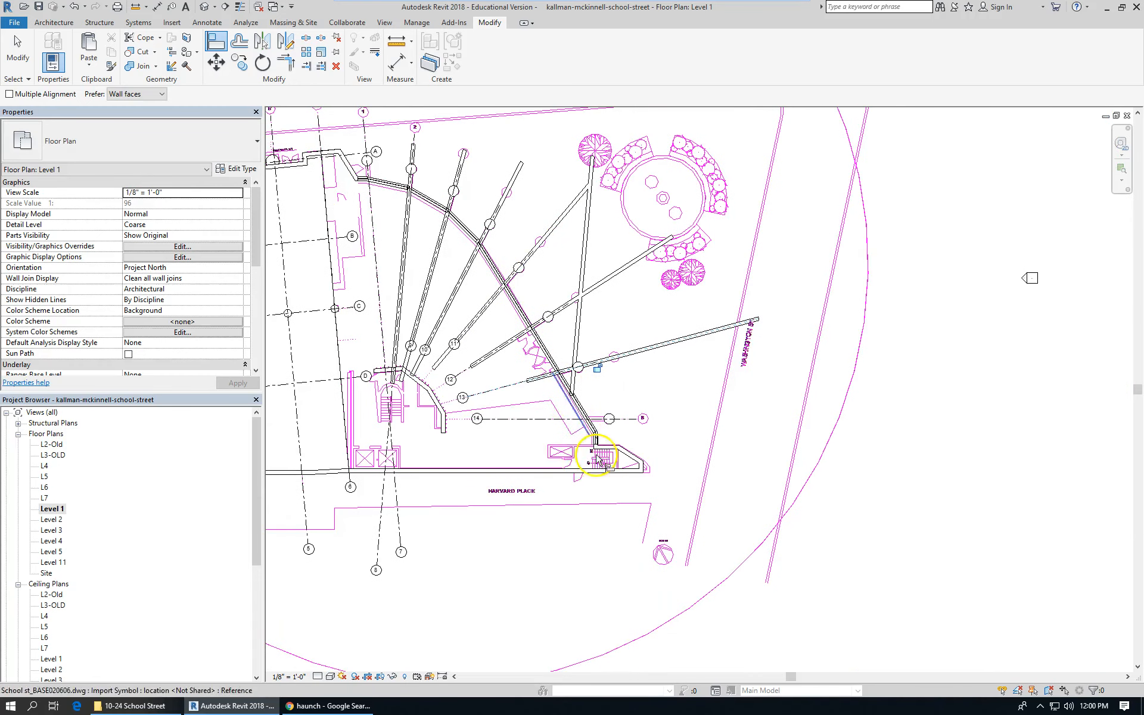
Step: Align the last parallel beam's center to grid 14, unjoining the elements that cannot stay joined
left_click(538, 421)
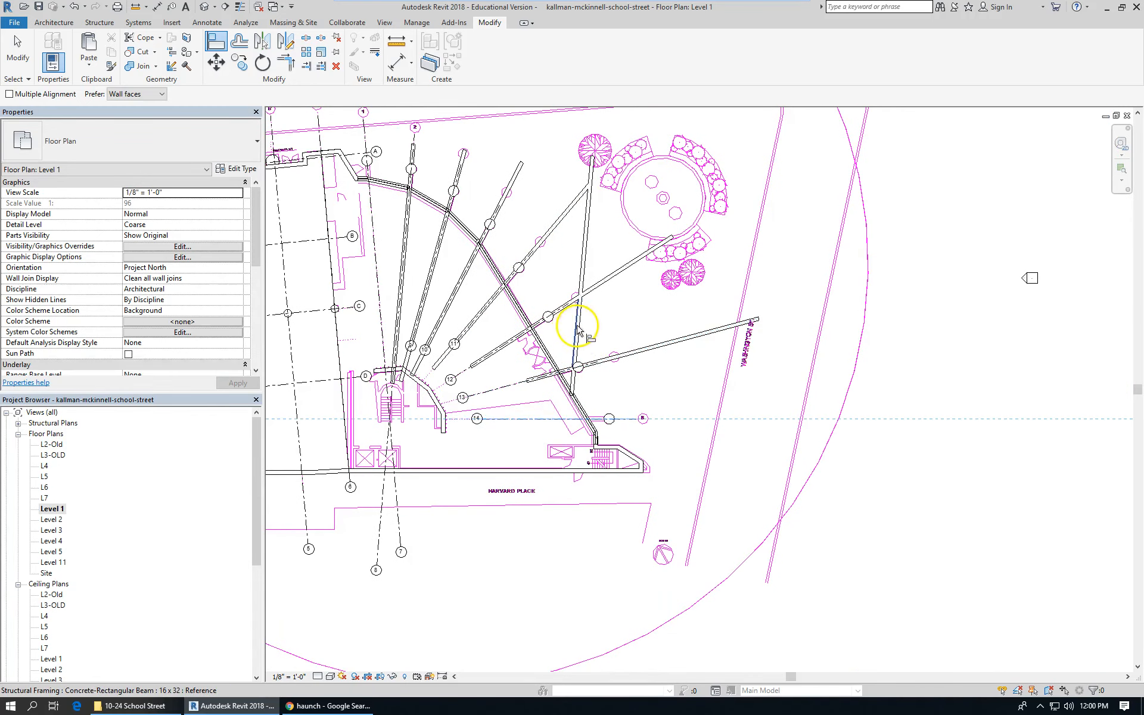
scroll(581, 325, "up", 5)
left_click(582, 326)
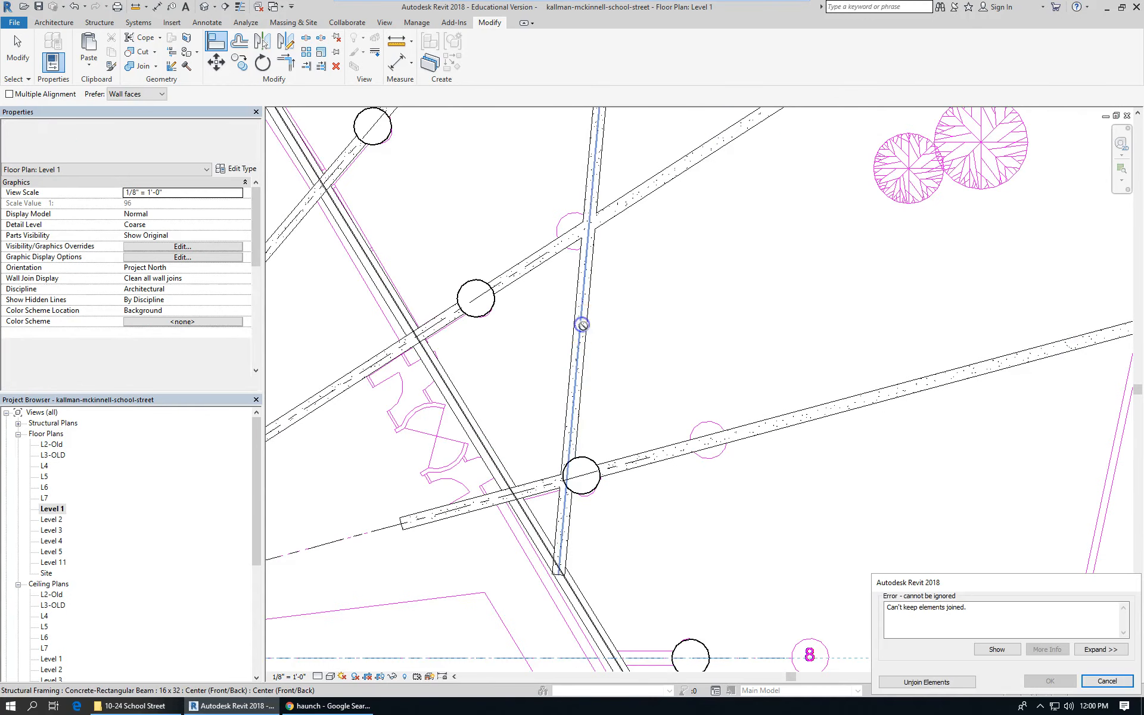
scroll(616, 339, "down", 5)
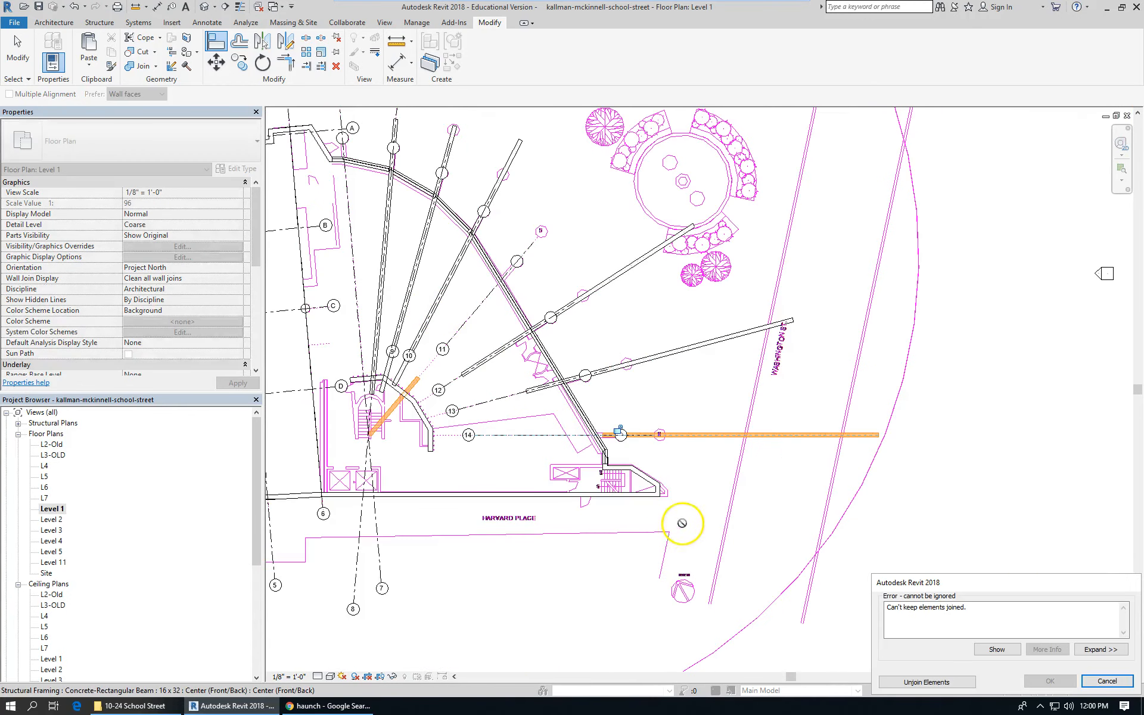
left_click(895, 683)
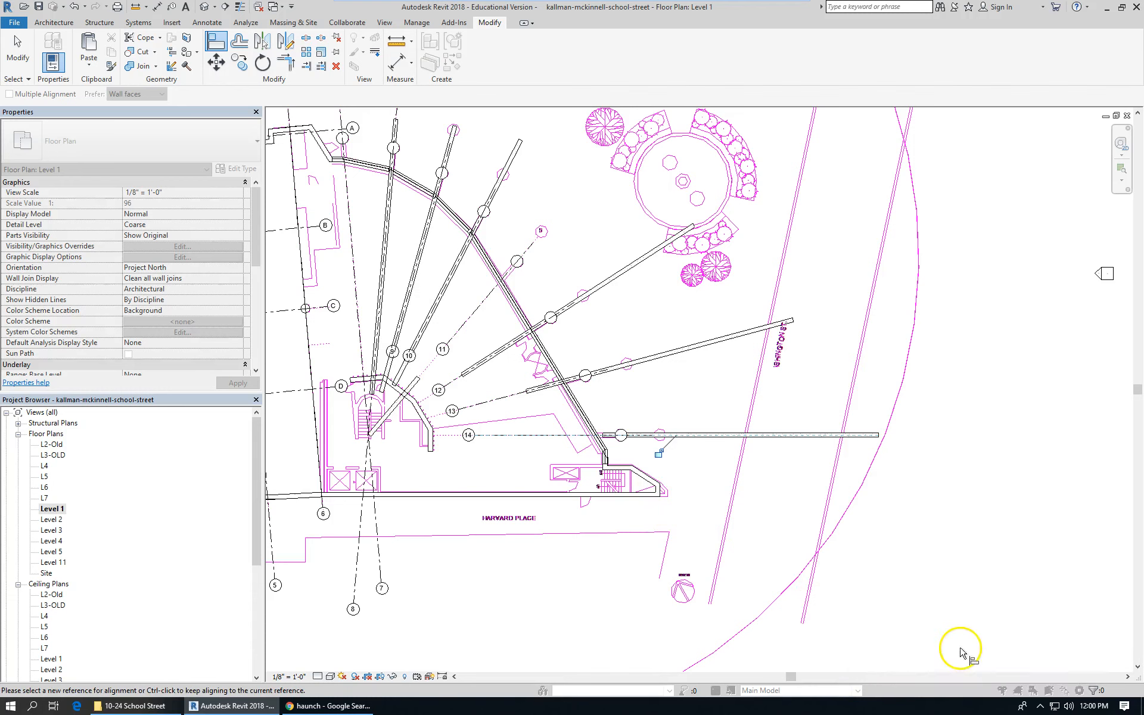
Step: Extend the grid 14 beam inward past the core wall and pull its outer end back near grid bubble 8, about 80'-6" long
left_click(17, 49)
scroll(411, 375, "up", 2)
left_click(823, 471)
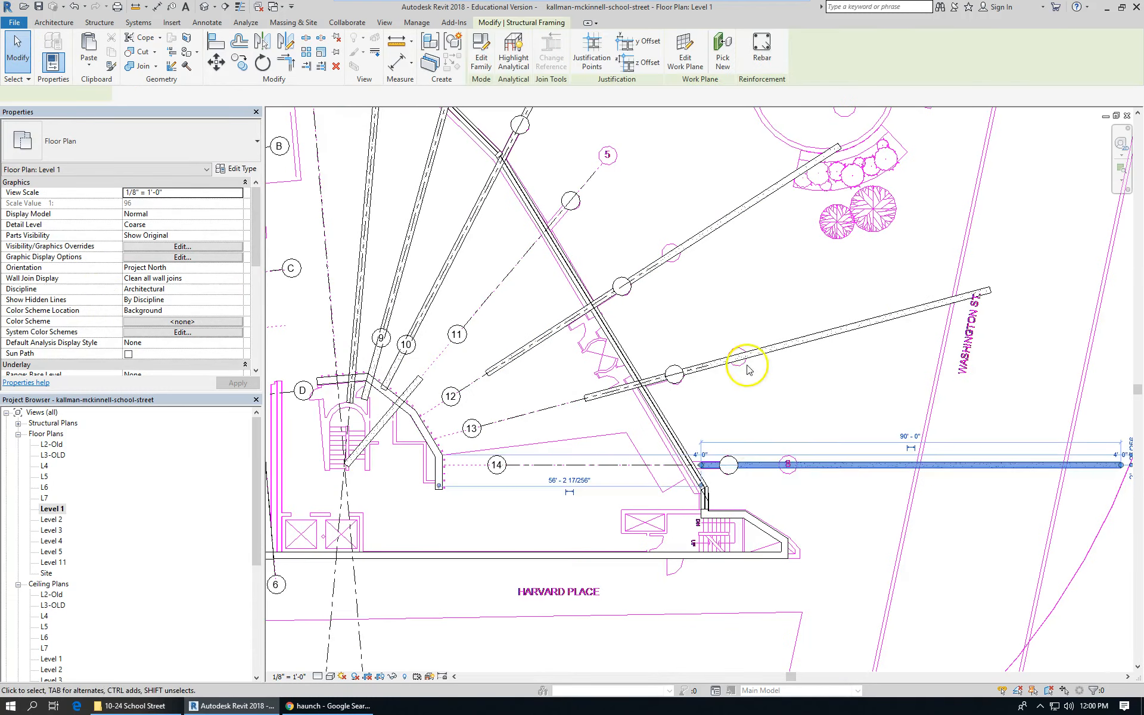
scroll(713, 459, "down", 2)
left_click_drag(719, 428, 563, 421)
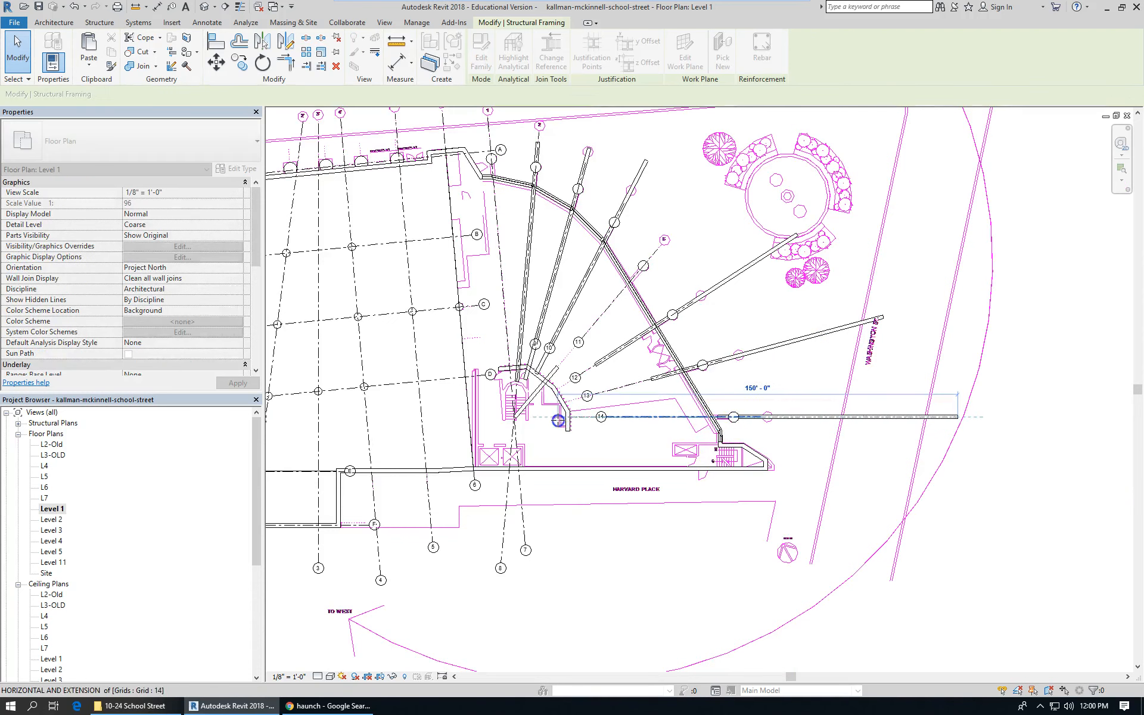
left_click(959, 420)
left_click_drag(961, 426, 773, 419)
left_click(812, 417)
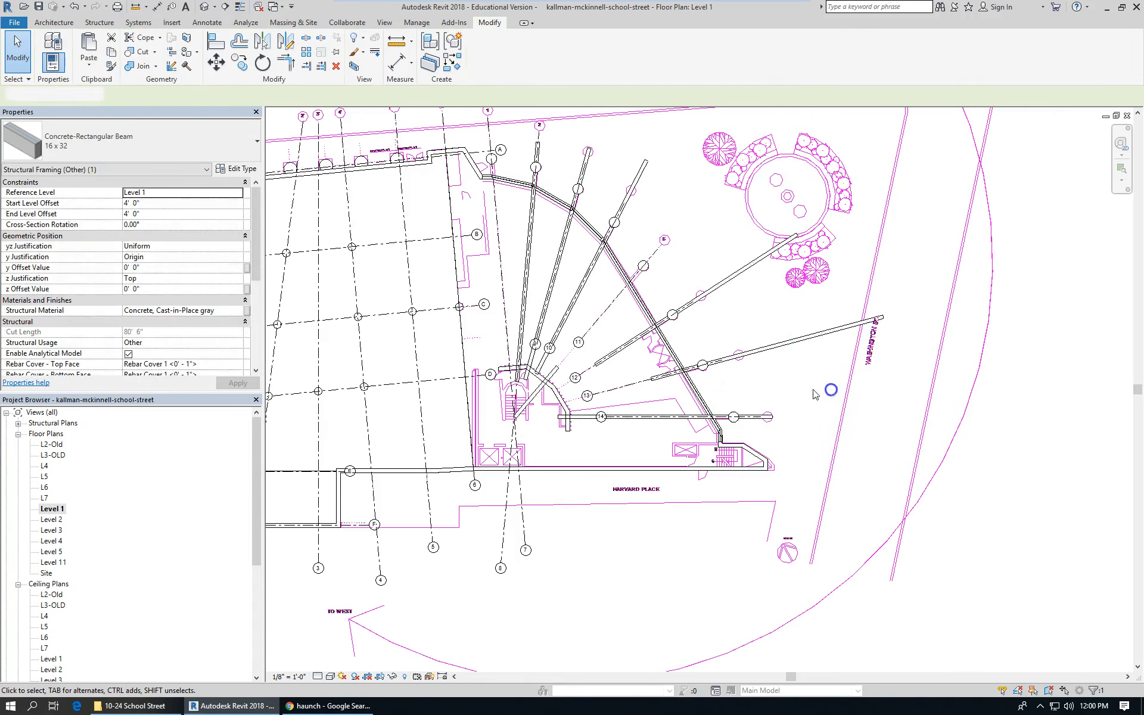
Step: Shorten the outer end of the grid 14 beam to just past its column, making it about 71'-0" long
scroll(741, 337, "up", 2)
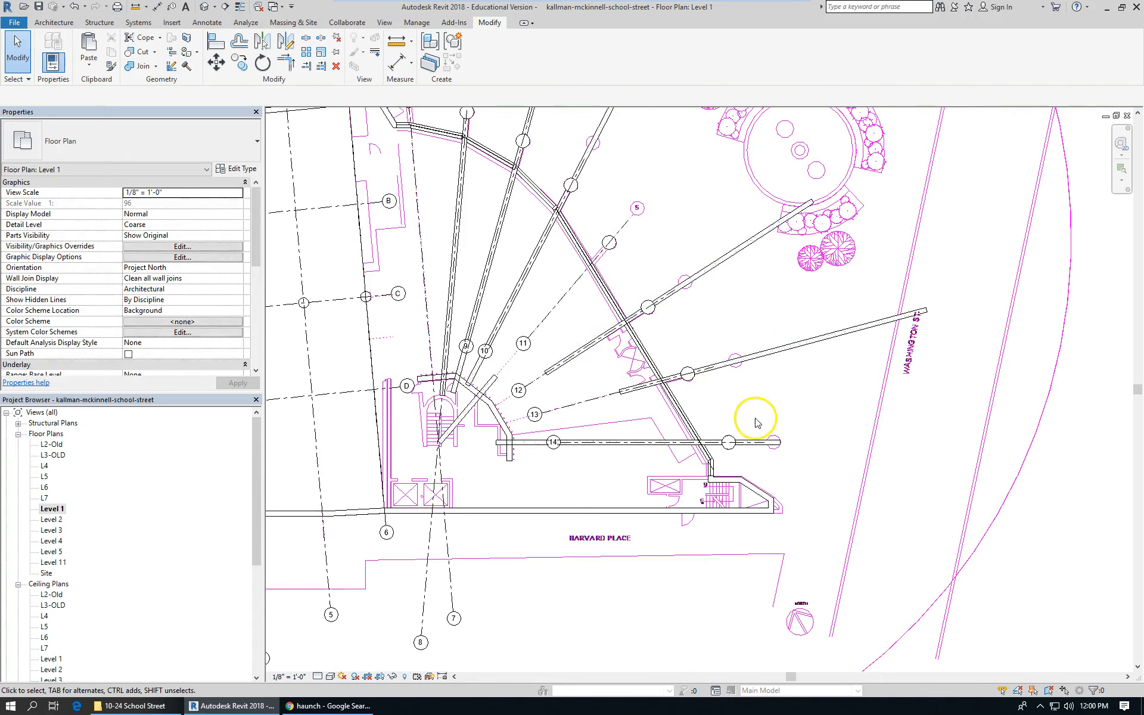
scroll(756, 416, "up", 2)
left_click(759, 463)
left_click_drag(784, 453, 738, 453)
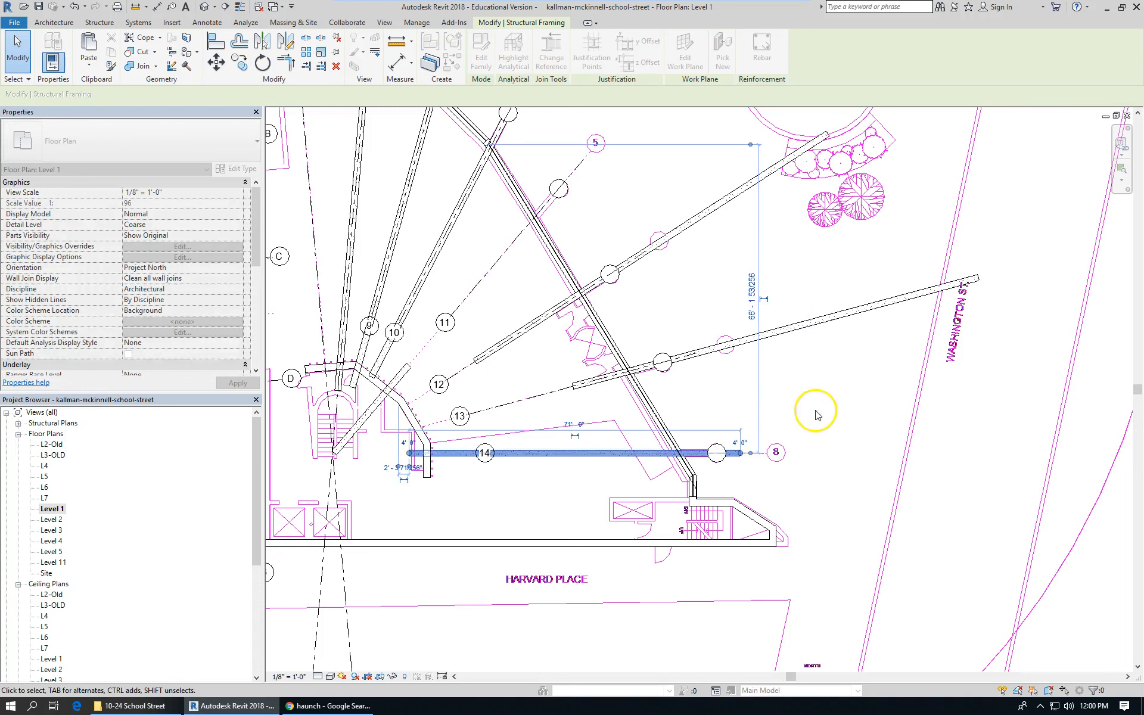
left_click(760, 347)
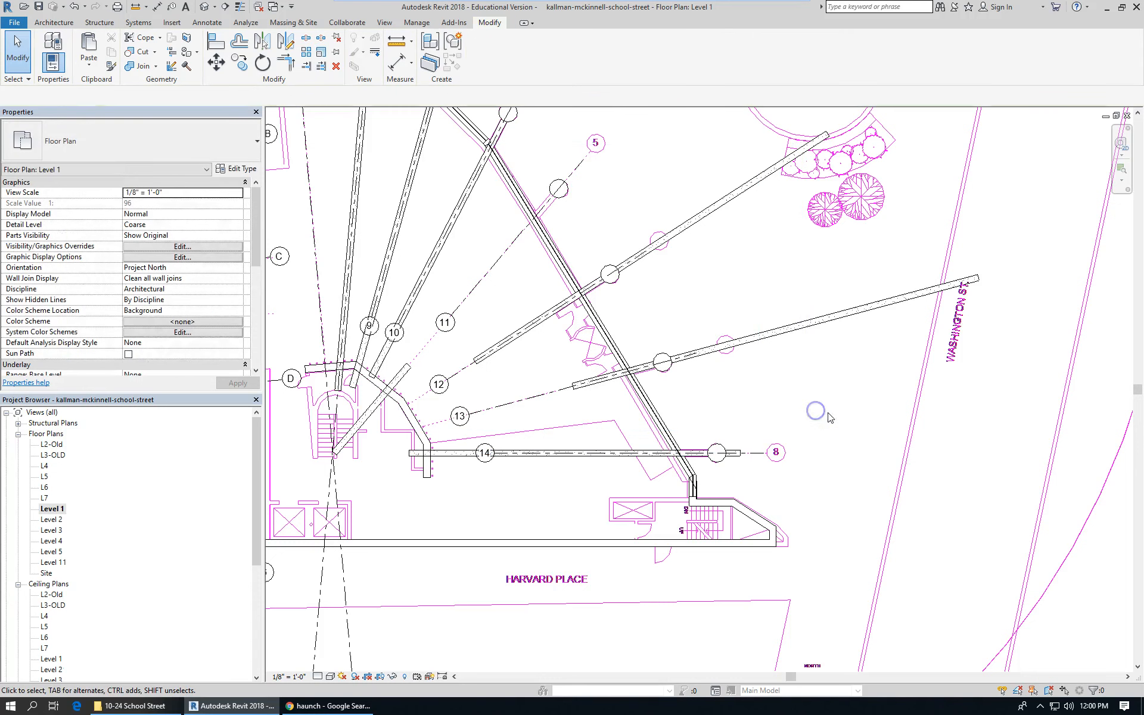
Step: Extend the grid 13 beam past the core wall and shorten its outer end to just beyond its column, about 65'-11" long
left_click(596, 381)
left_click_drag(572, 391, 401, 433)
left_click_drag(980, 279, 706, 374)
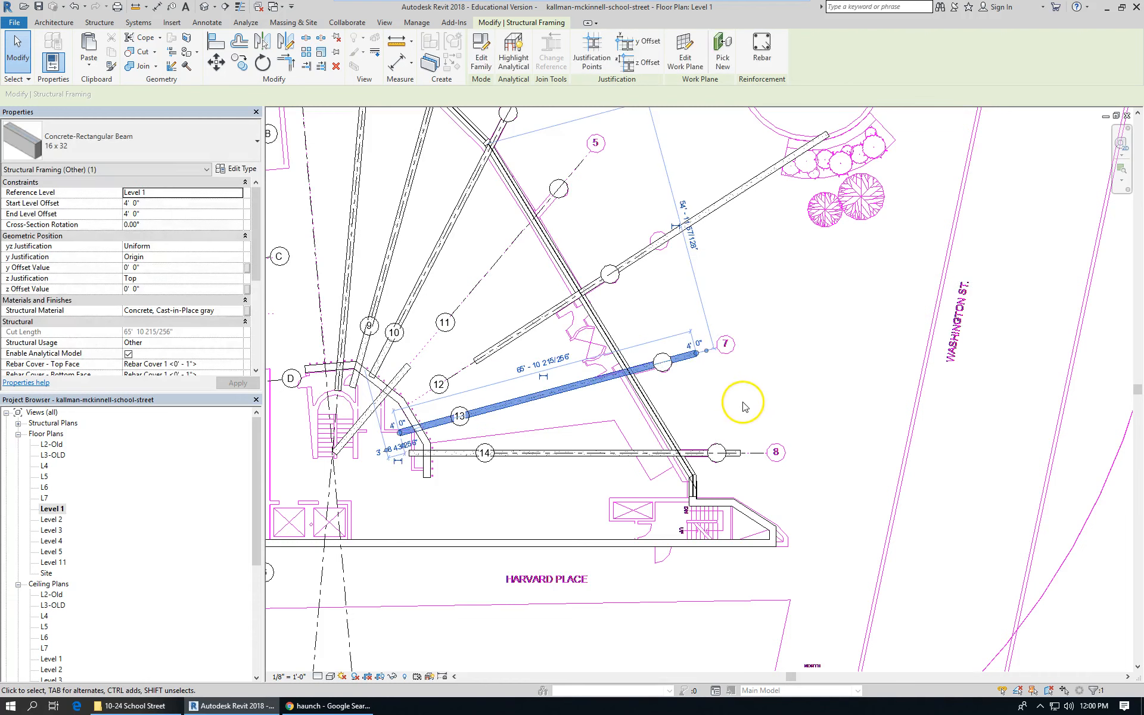
Step: Extend the grid 12 beam inward to the core wall and shorten its outer end to just beyond its column
left_click(669, 274)
left_click(659, 243)
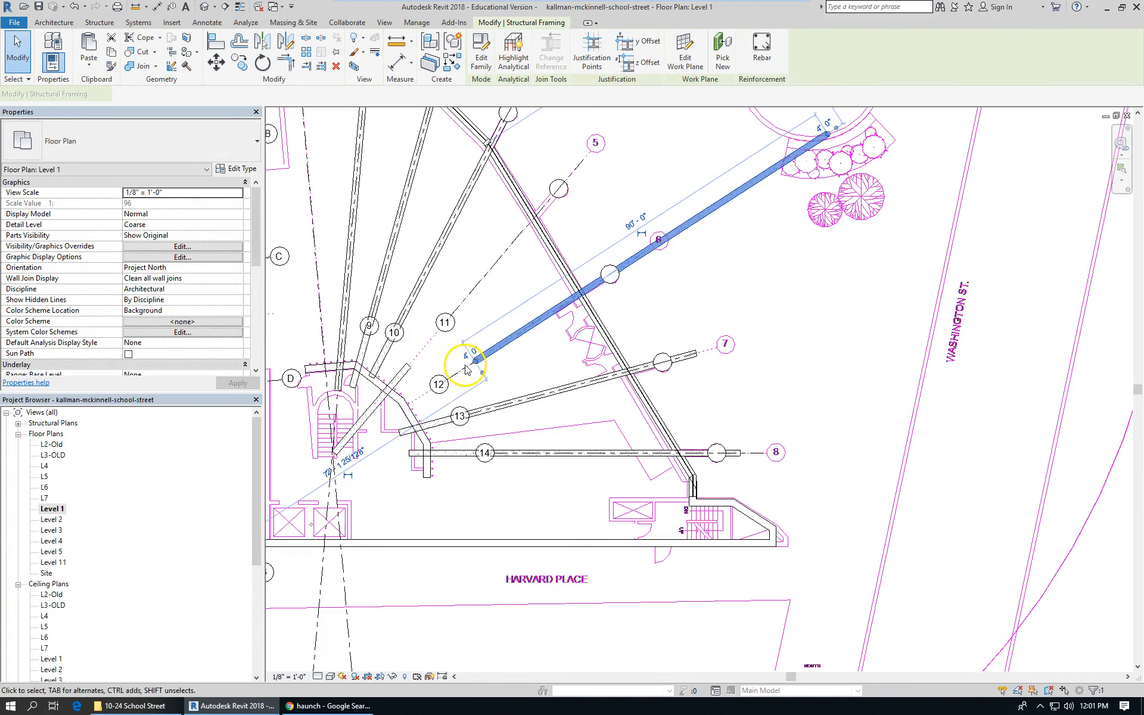
left_click_drag(475, 361, 395, 411)
scroll(355, 433, "down", 2)
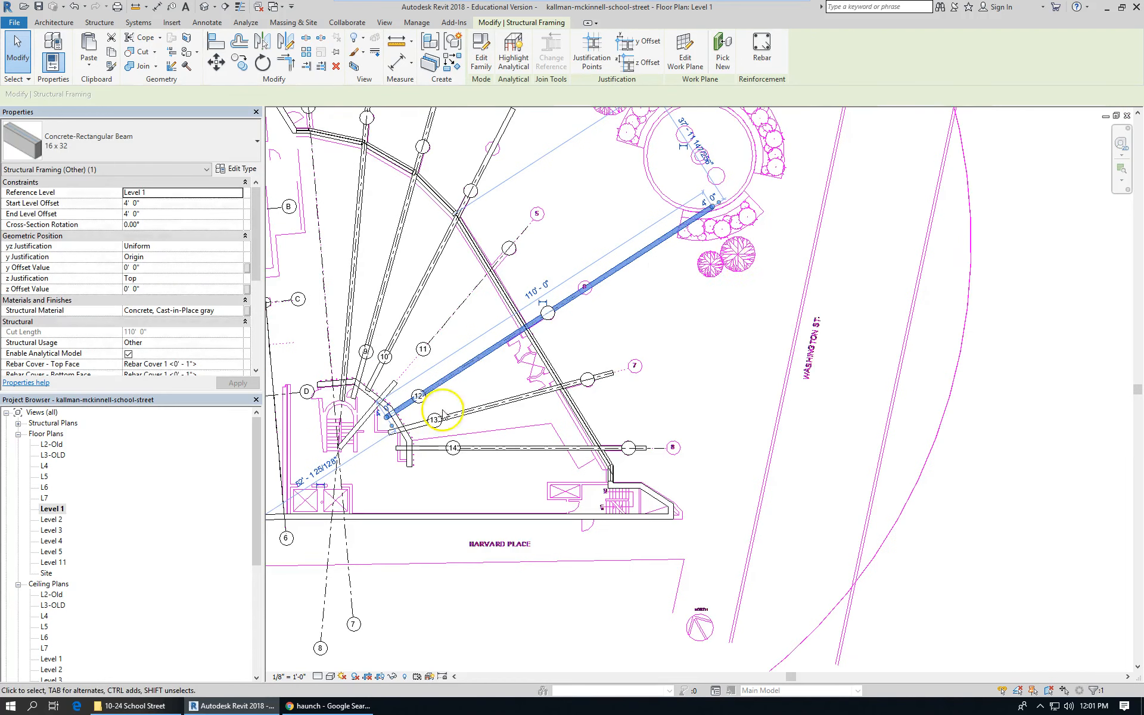
left_click_drag(715, 203, 568, 304)
left_click(620, 350)
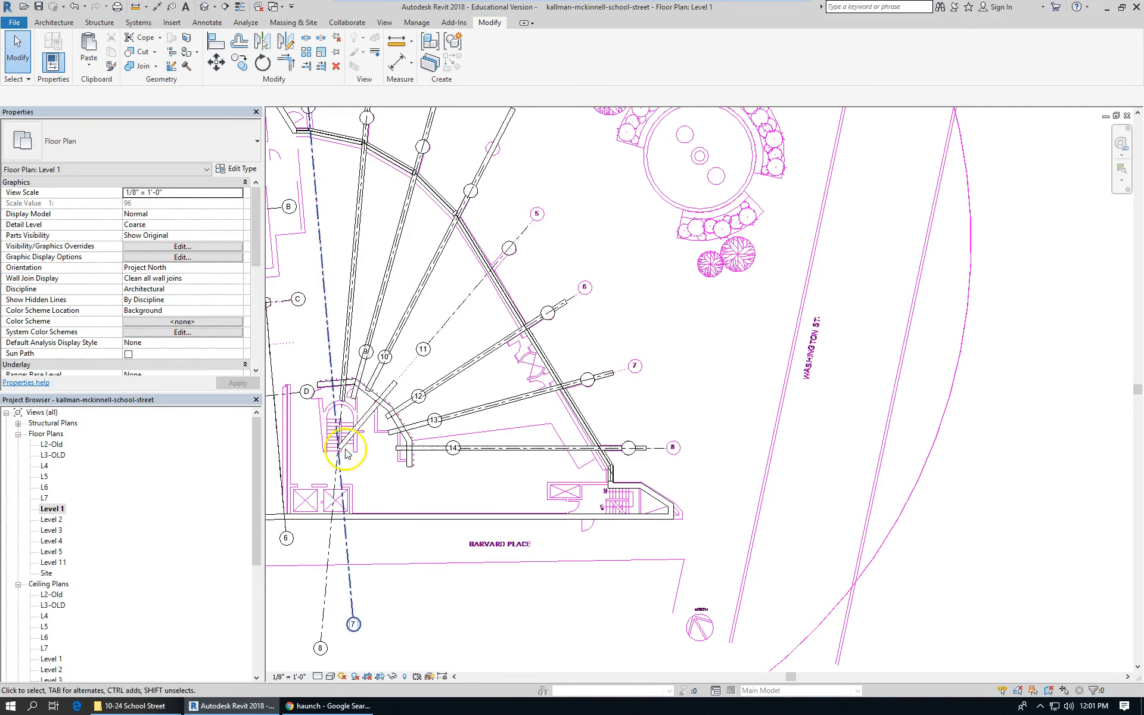
Step: Extend the outer end of the grid 11 beam to just beyond its column near grid bubble 5
scroll(387, 435, "up", 2)
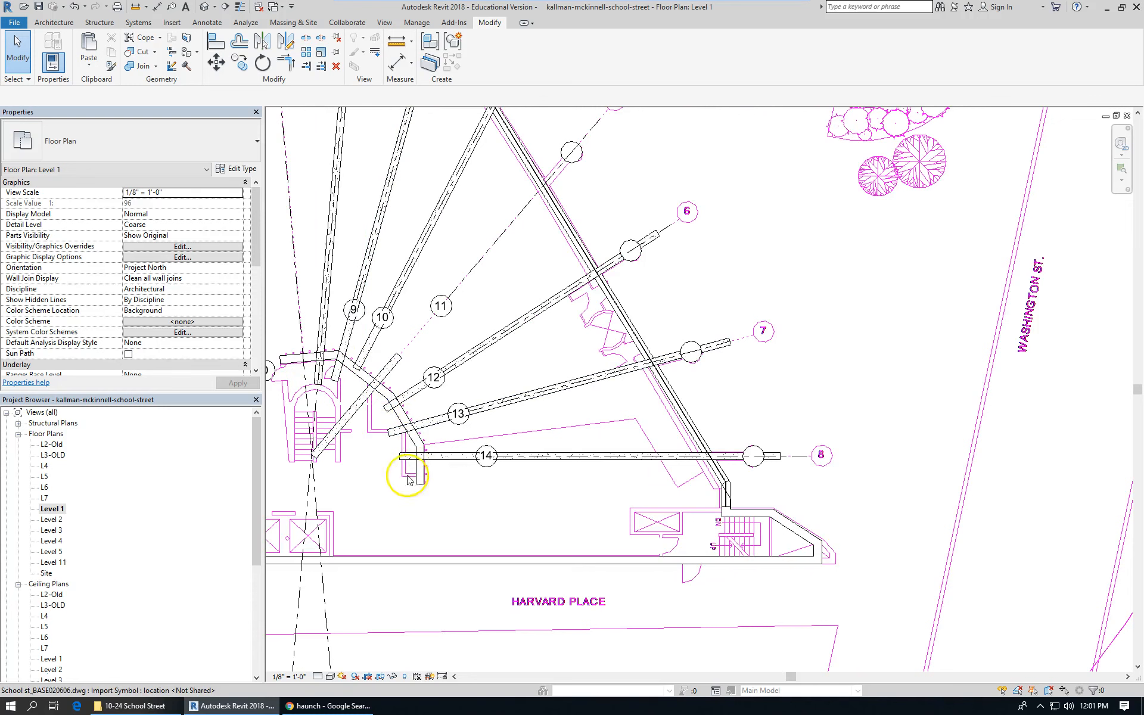
left_click(395, 374)
scroll(421, 360, "down", 2)
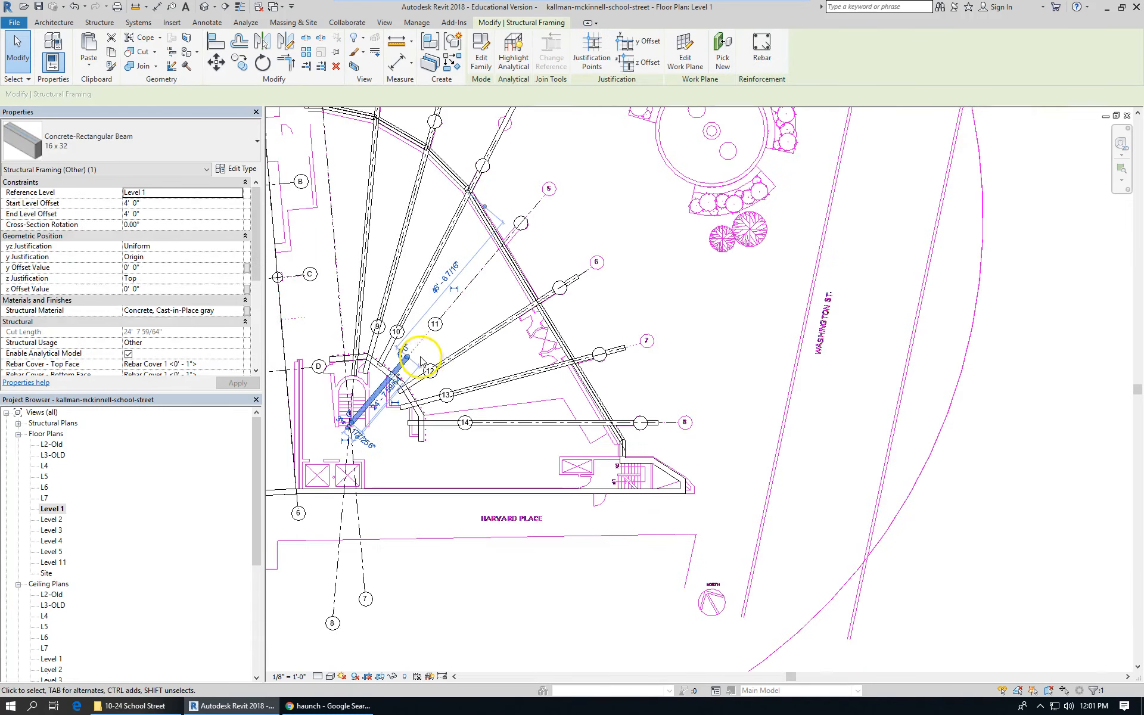
left_click_drag(407, 357, 539, 203)
key("Escape")
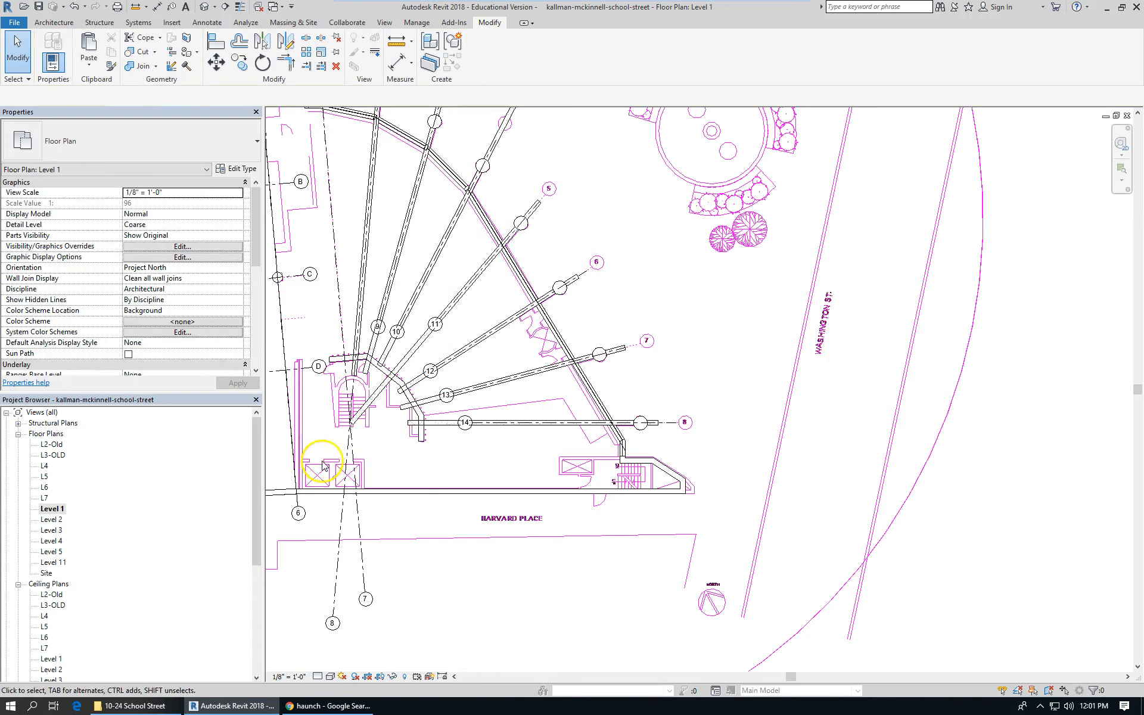
Step: Pull the inner end of the grid 11 beam back to just inside the curved core wall, making it about 66'-6" long
scroll(325, 453, "up", 2)
left_click(380, 395)
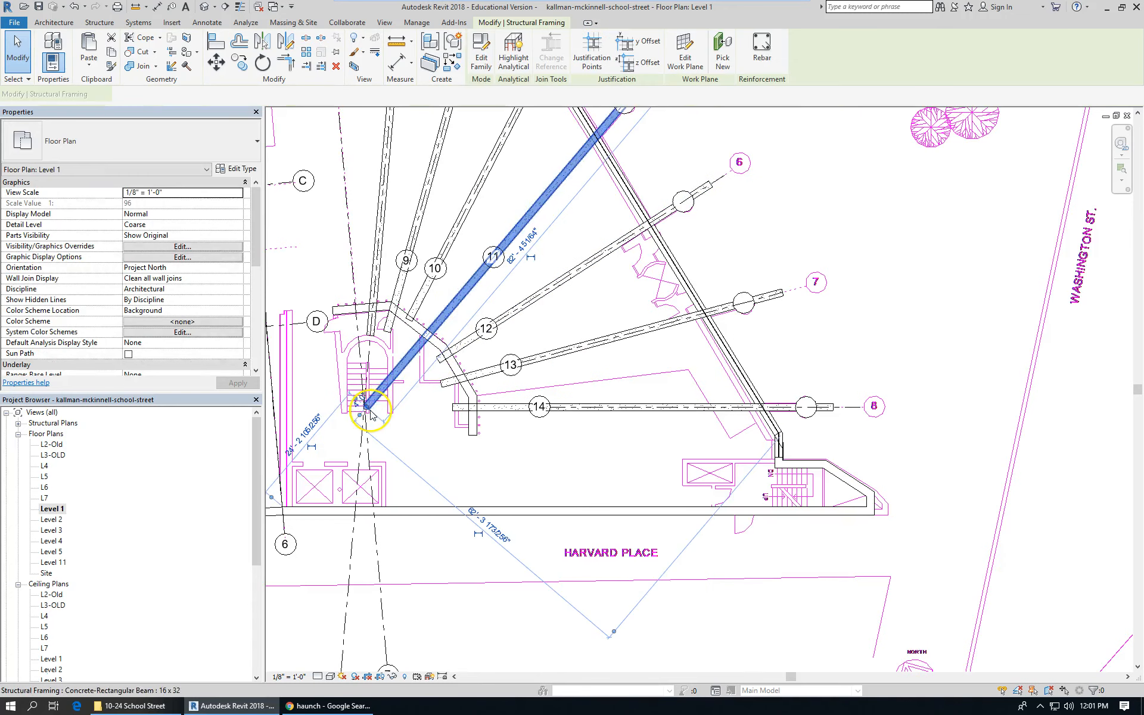
left_click_drag(366, 409, 421, 342)
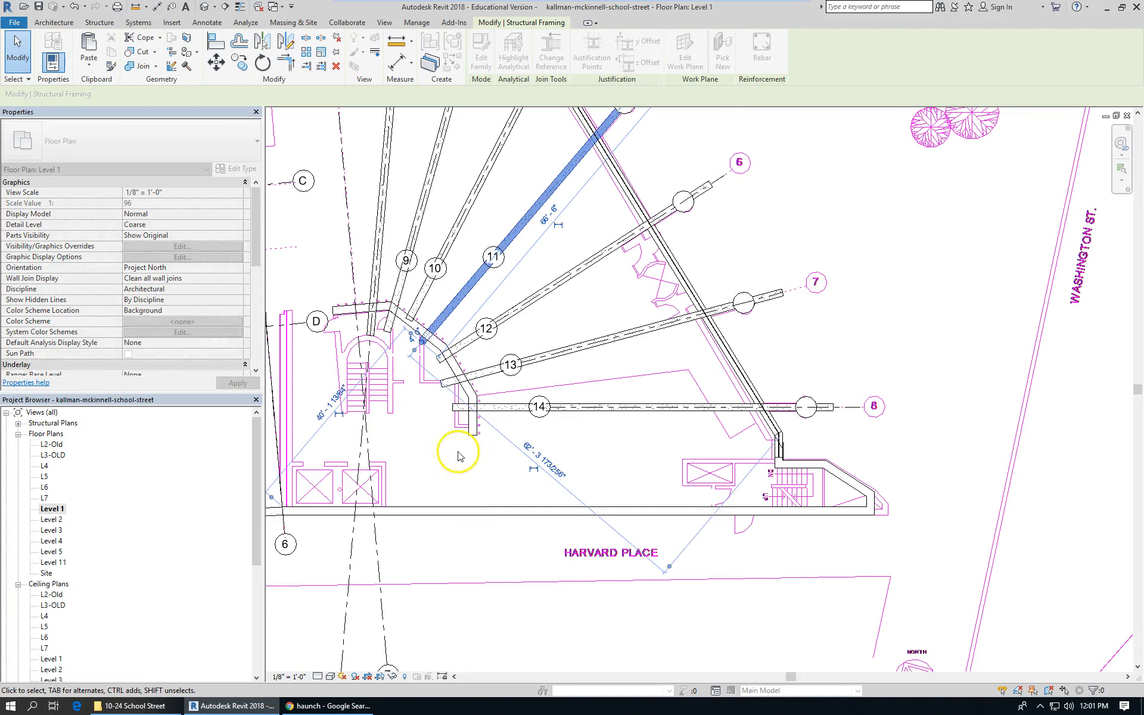
left_click(441, 472)
scroll(429, 493, "down", 1)
scroll(416, 541, "down", 3)
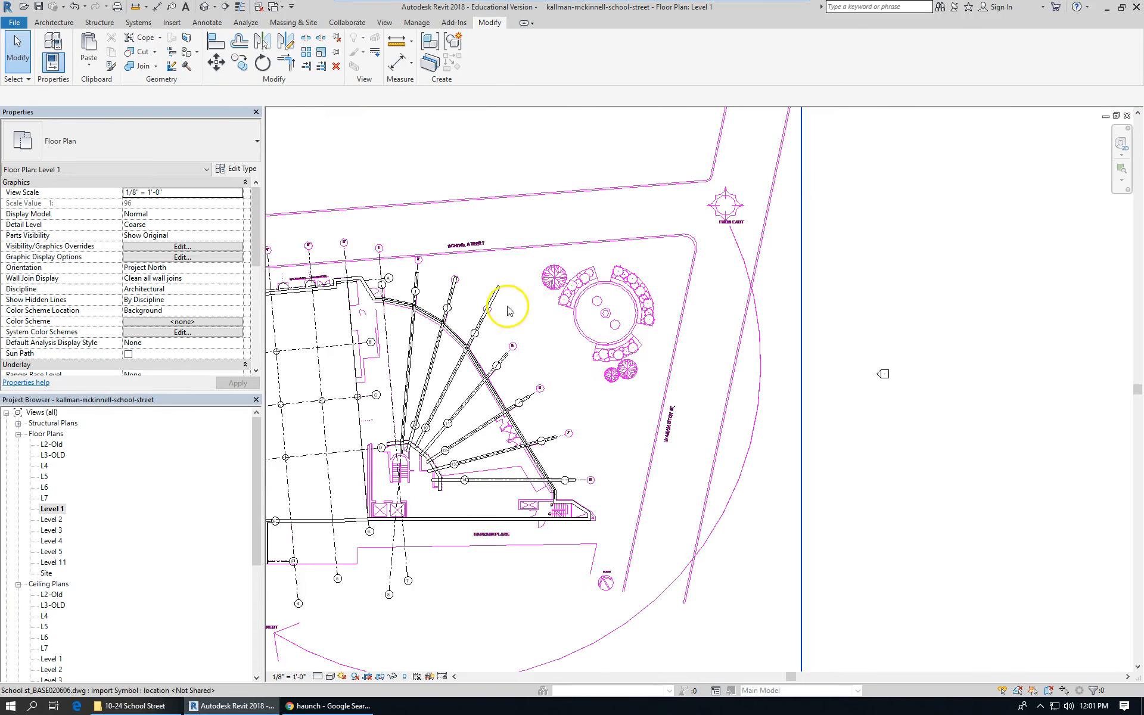
Step: Shorten the grid 10 beam's outer end to just beyond its column and extend its inner end past the core wall, about 71'-0" long
scroll(494, 309, "up", 4)
left_click(503, 273)
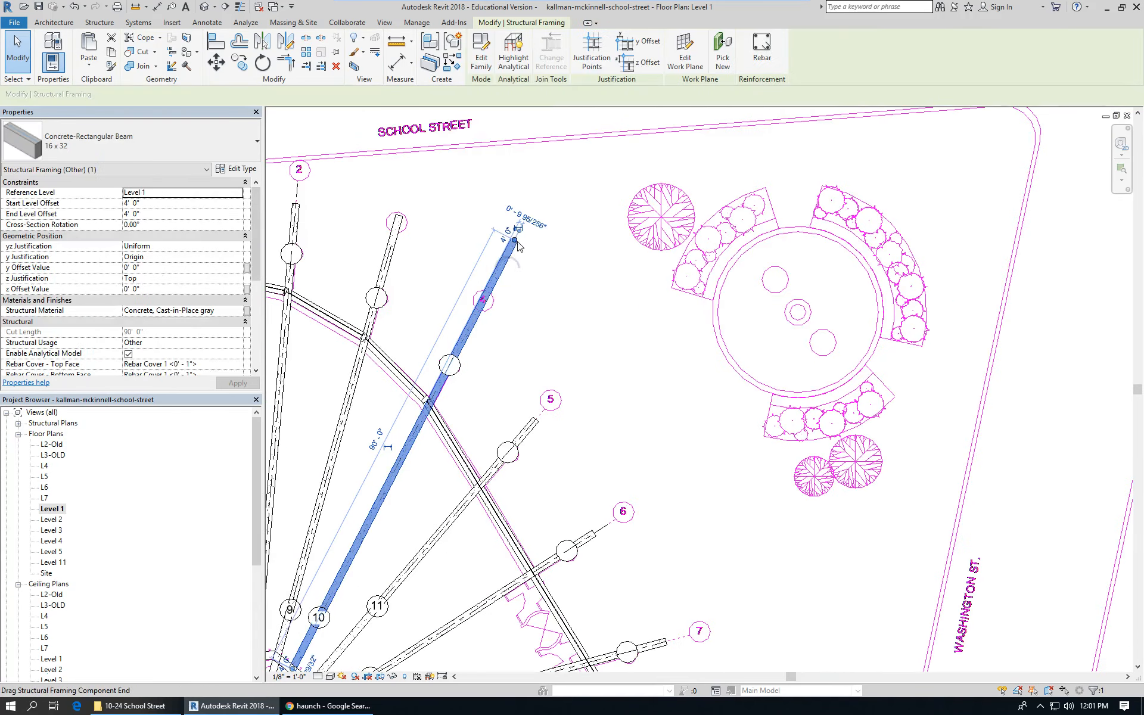
left_click_drag(514, 242, 480, 305)
scroll(673, 239, "down", 2)
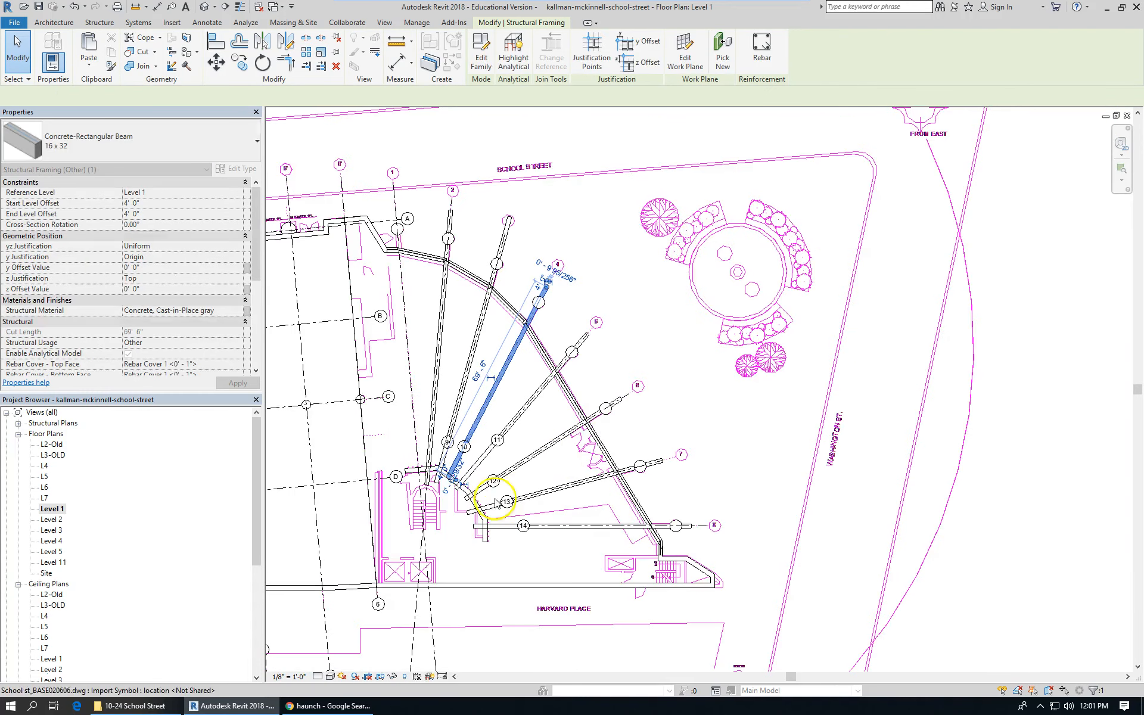
scroll(451, 499, "up", 1)
scroll(451, 499, "up", 3)
left_click_drag(448, 465, 439, 470)
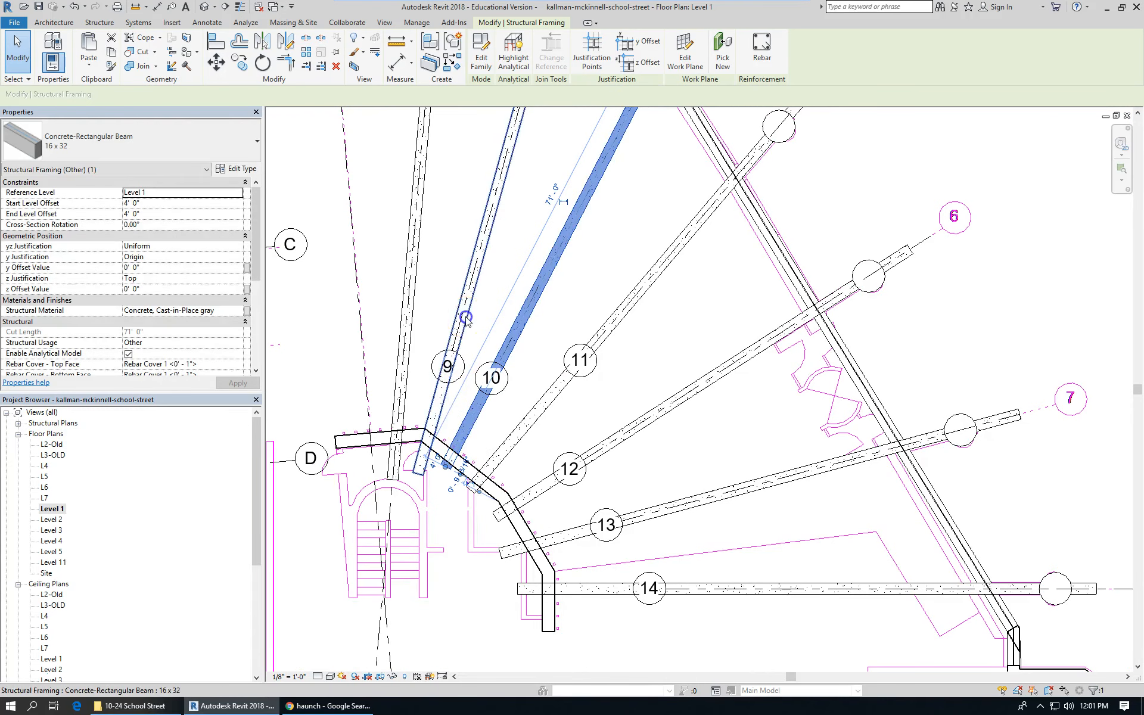
Step: Shorten the outer end of the grid 9 beam to just beyond its column near grid bubble 3
scroll(294, 495, "down", 1)
scroll(403, 490, "down", 2)
scroll(496, 197, "up", 1)
scroll(496, 196, "up", 1)
left_click_drag(481, 192, 467, 244)
Step: Ungroup the arrayed beam at grid bubble 2 and shorten its outer end to just beyond its column
left_click(377, 196)
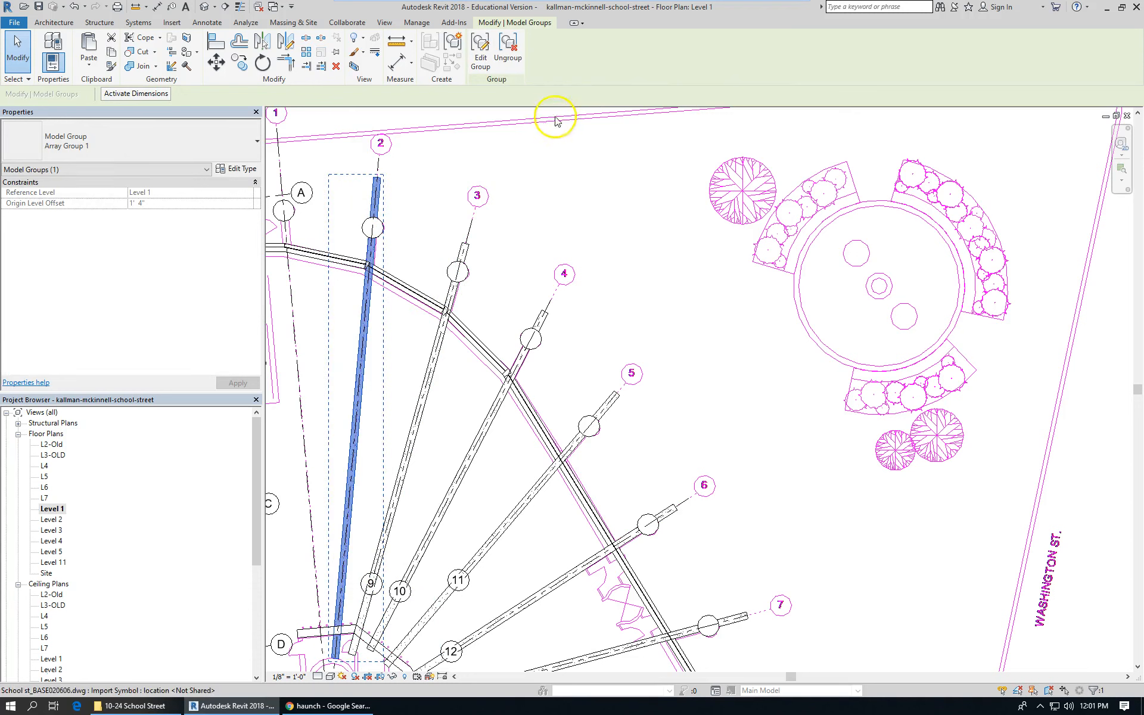
left_click(510, 51)
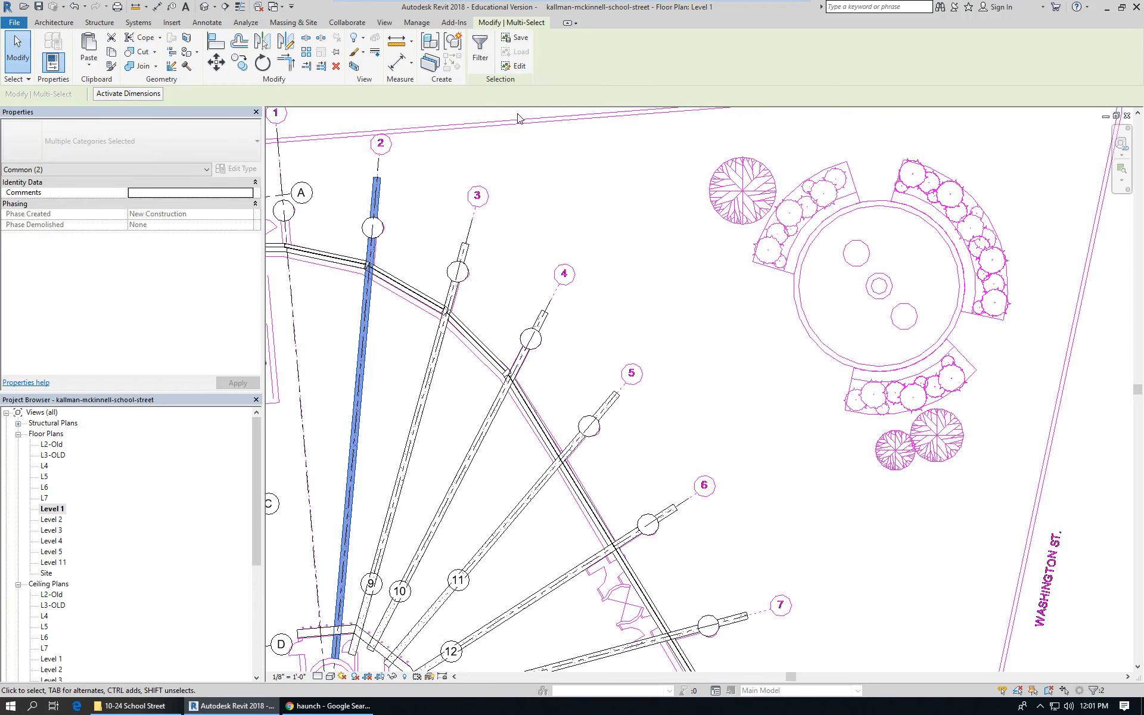
scroll(447, 191, "down", 3)
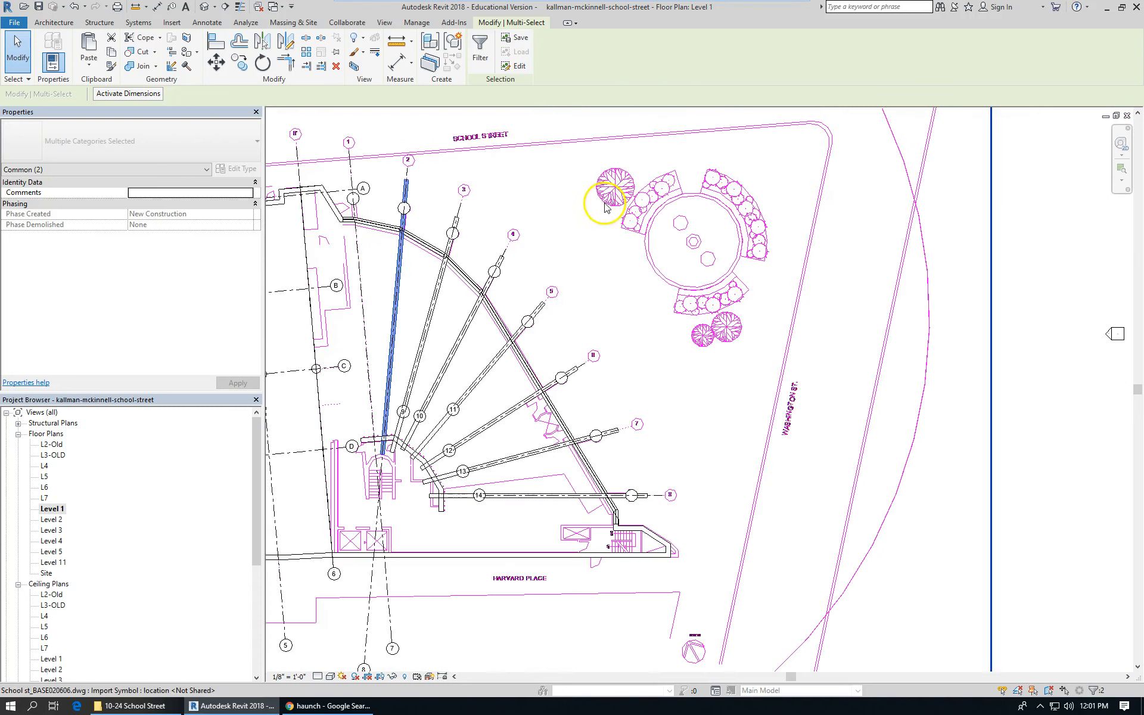
left_click(429, 196)
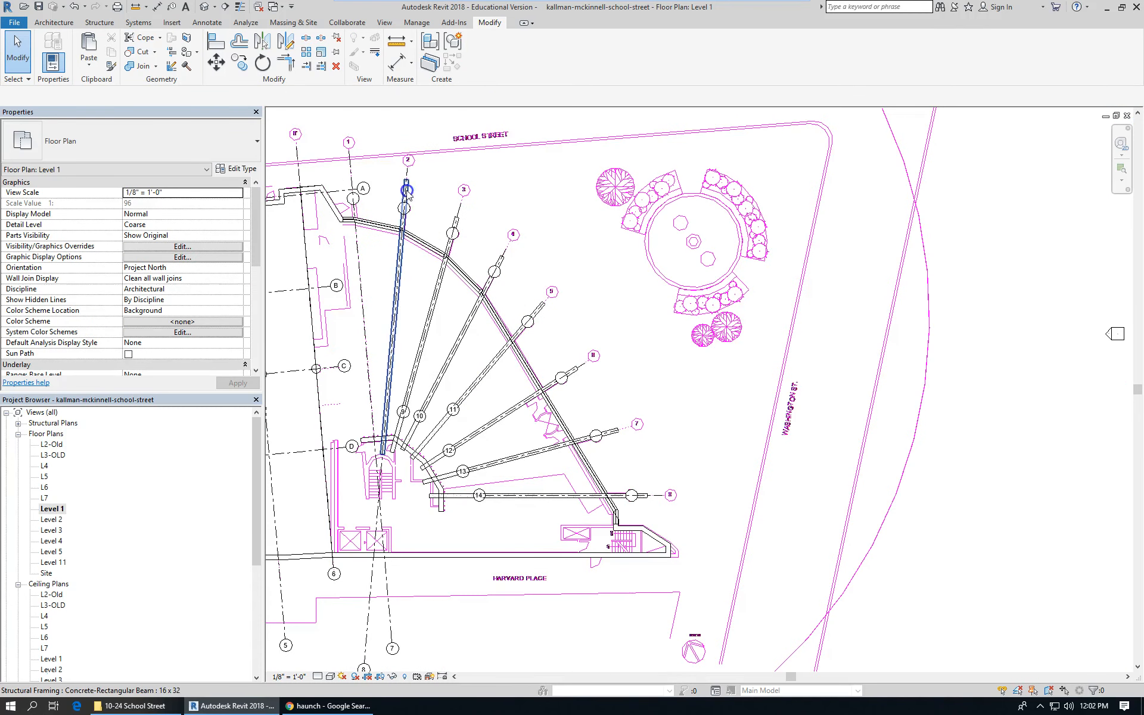
left_click(407, 188)
left_click_drag(407, 189, 406, 193)
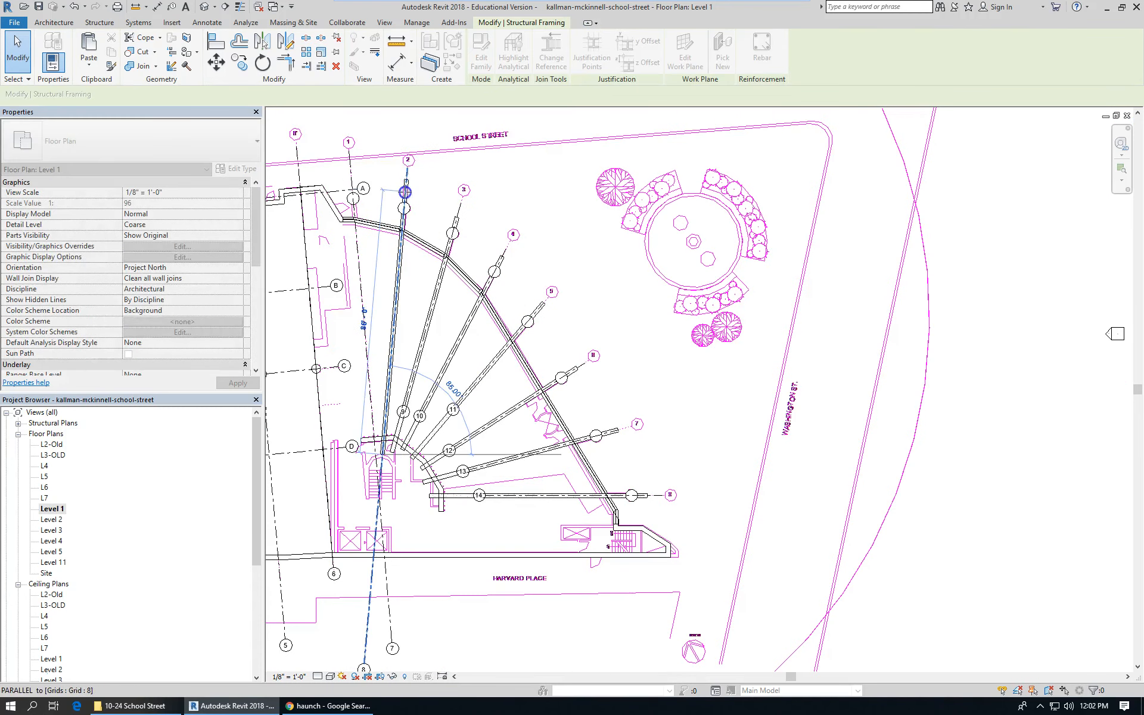
left_click(705, 273)
Step: In the 3D view, combine all seven radial beams into a model group named "beam array radial"
scroll(493, 352, "down", 3)
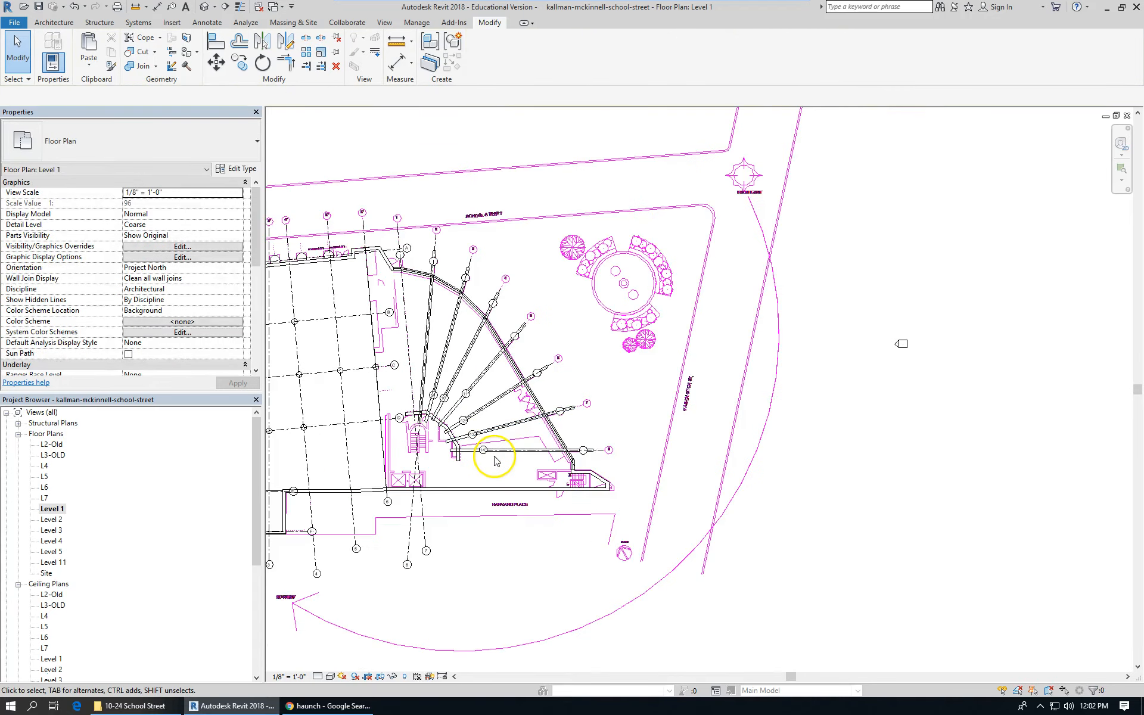
key("ctrl+Tab")
scroll(430, 352, "down", 2)
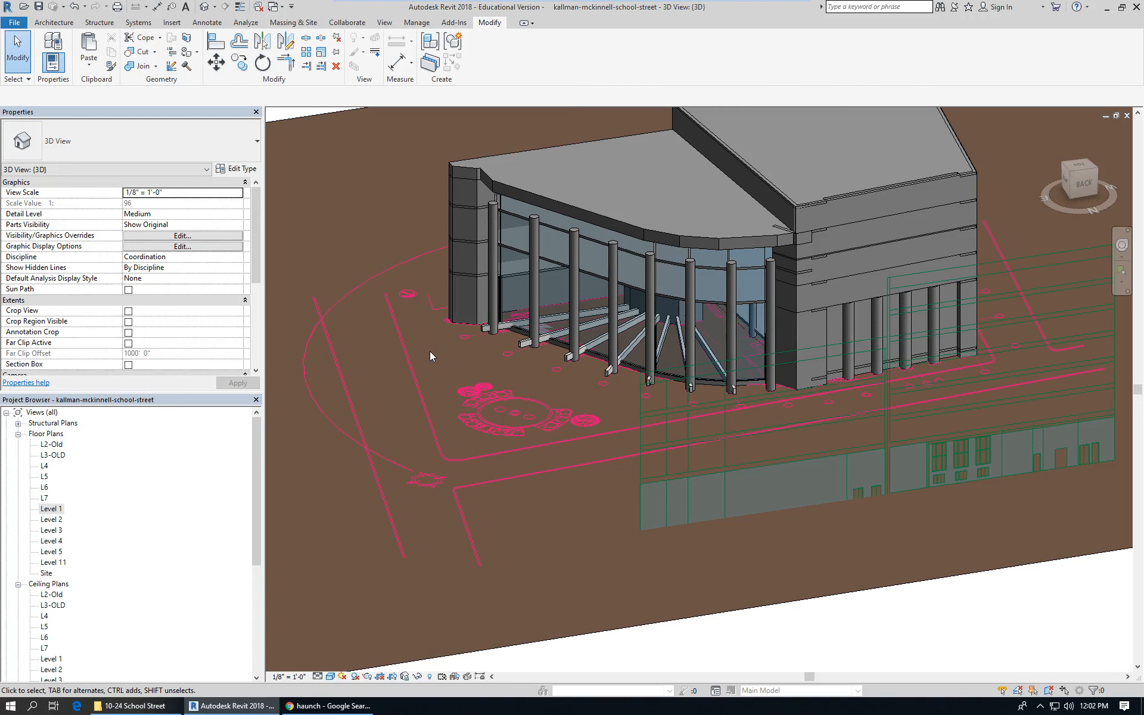
scroll(697, 377, "up", 2)
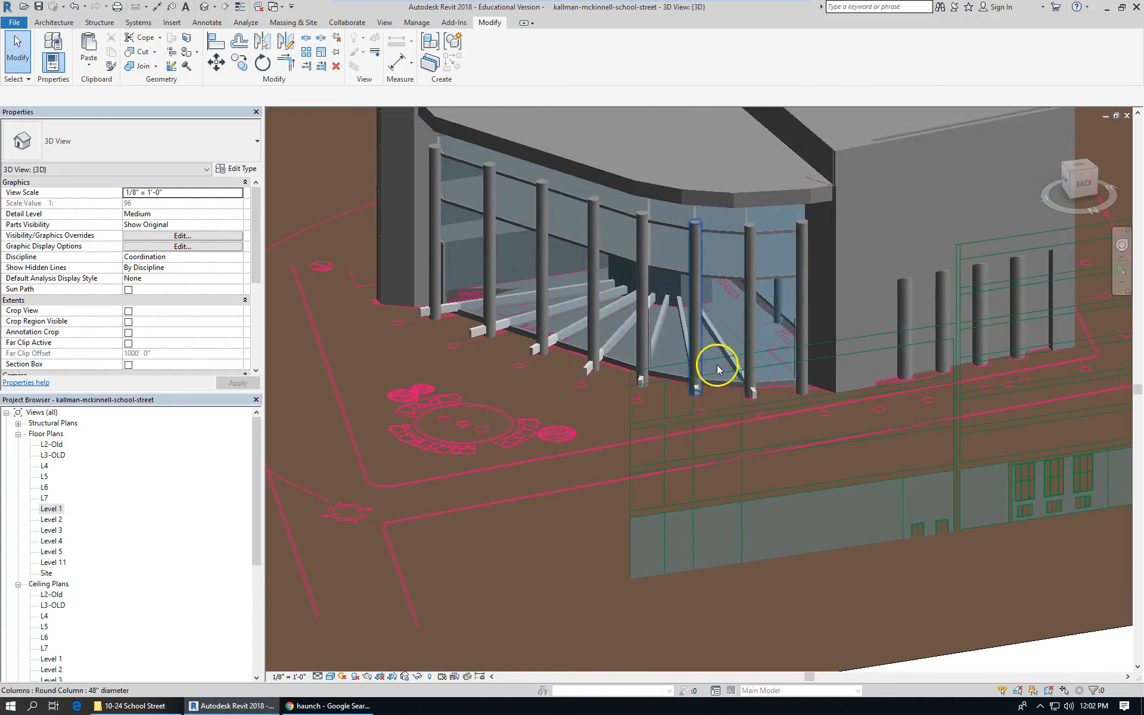
left_click(736, 364)
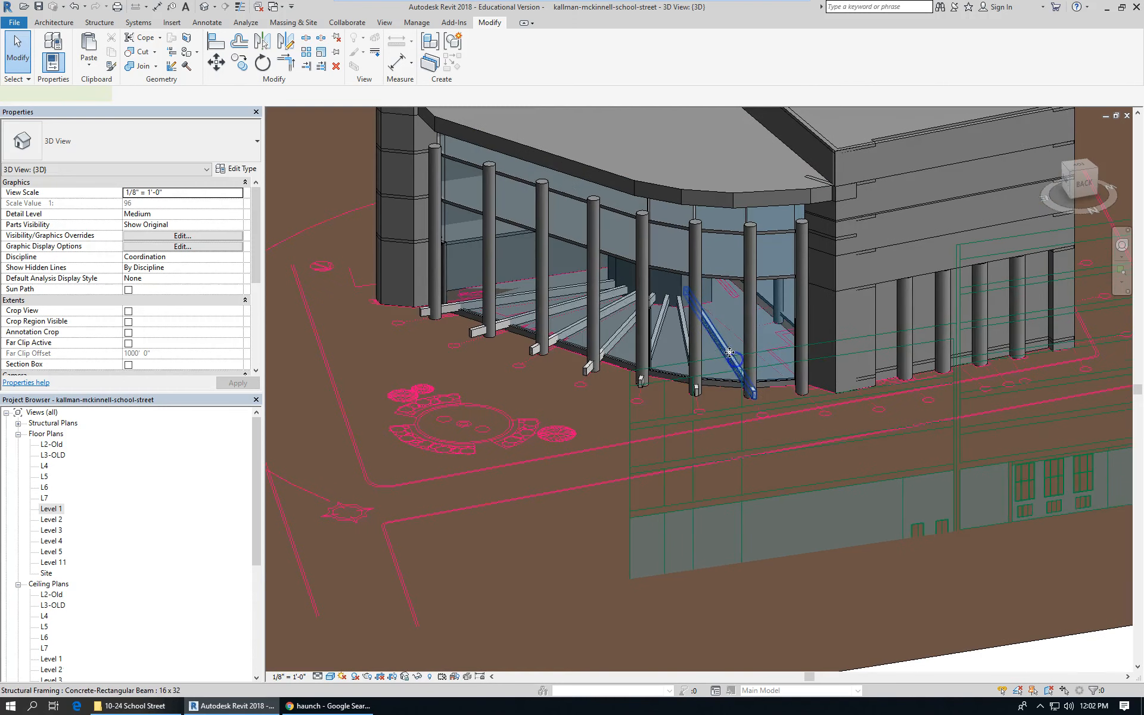
left_click(686, 335, "ctrl")
left_click(662, 330, "ctrl")
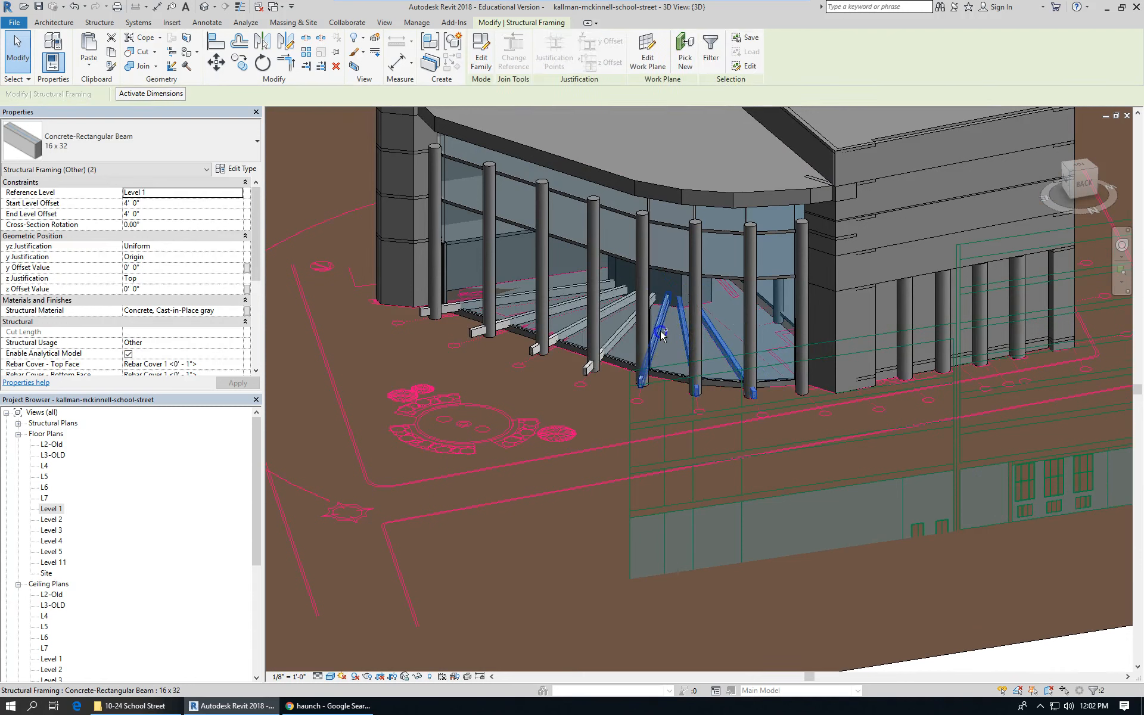
left_click(621, 340, "ctrl")
left_click(574, 331, "ctrl")
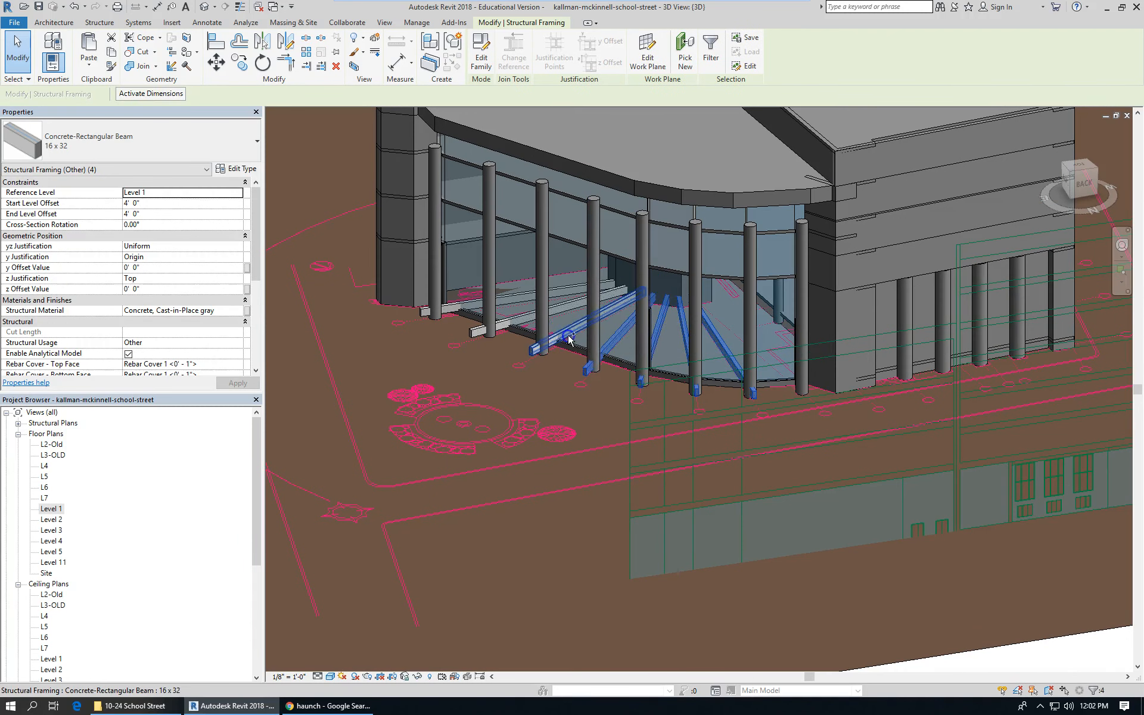
left_click(520, 323, "ctrl")
left_click(456, 305, "ctrl")
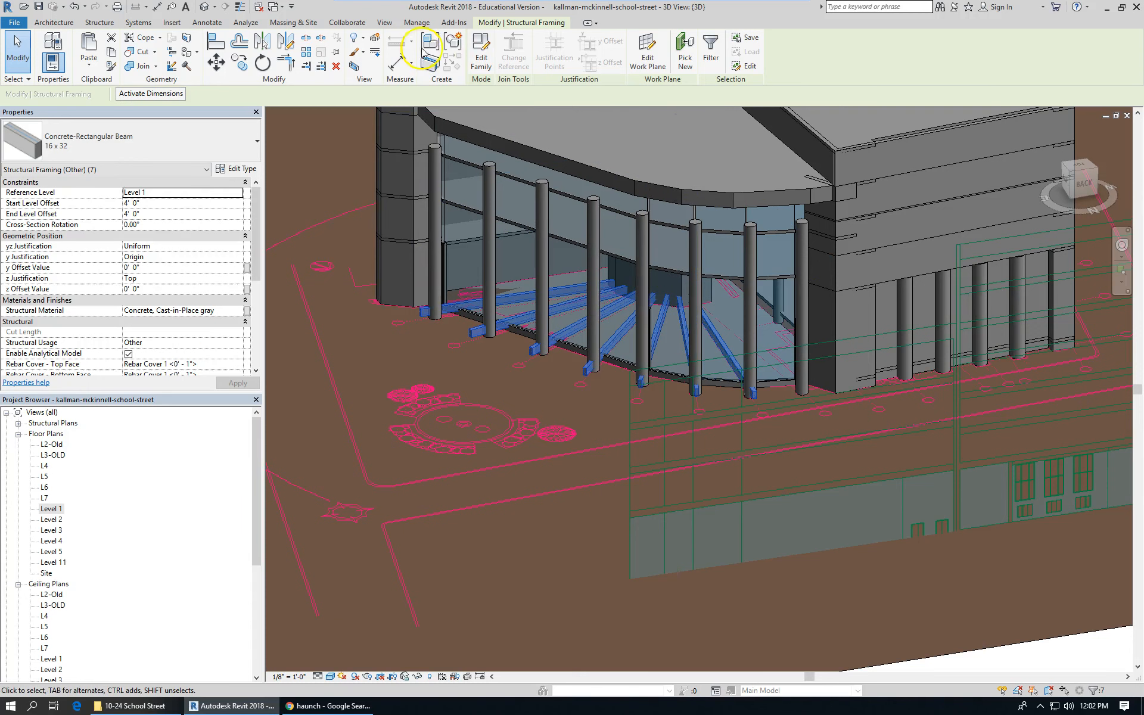
left_click(454, 43)
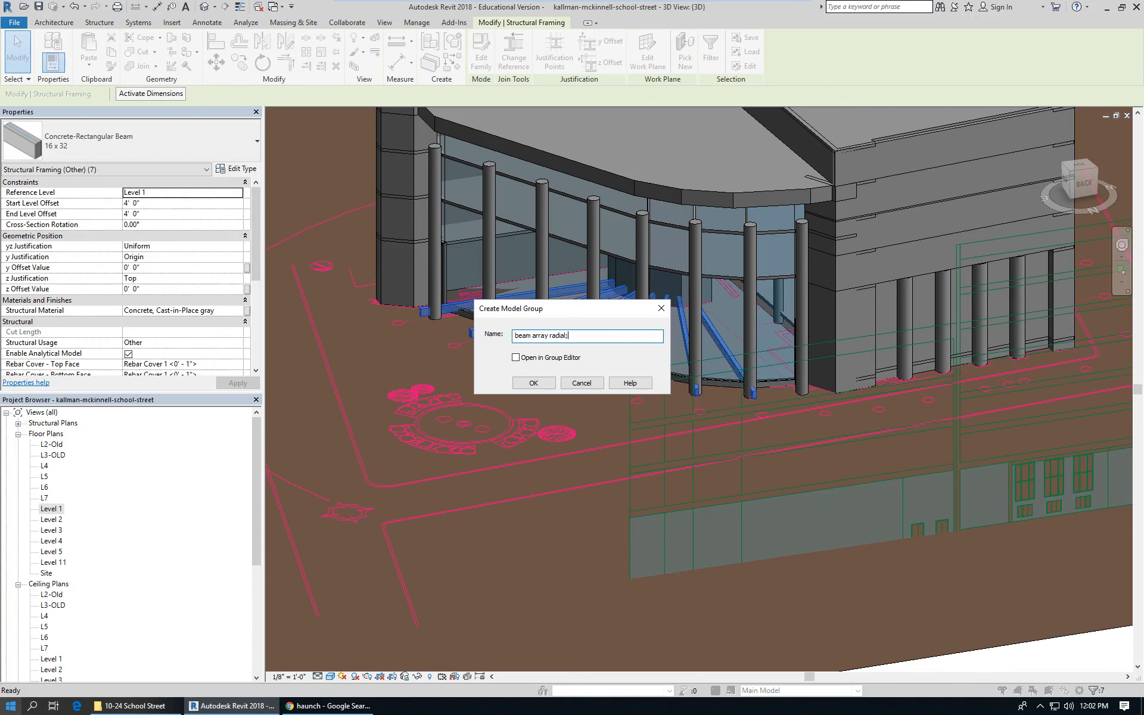
key("Return")
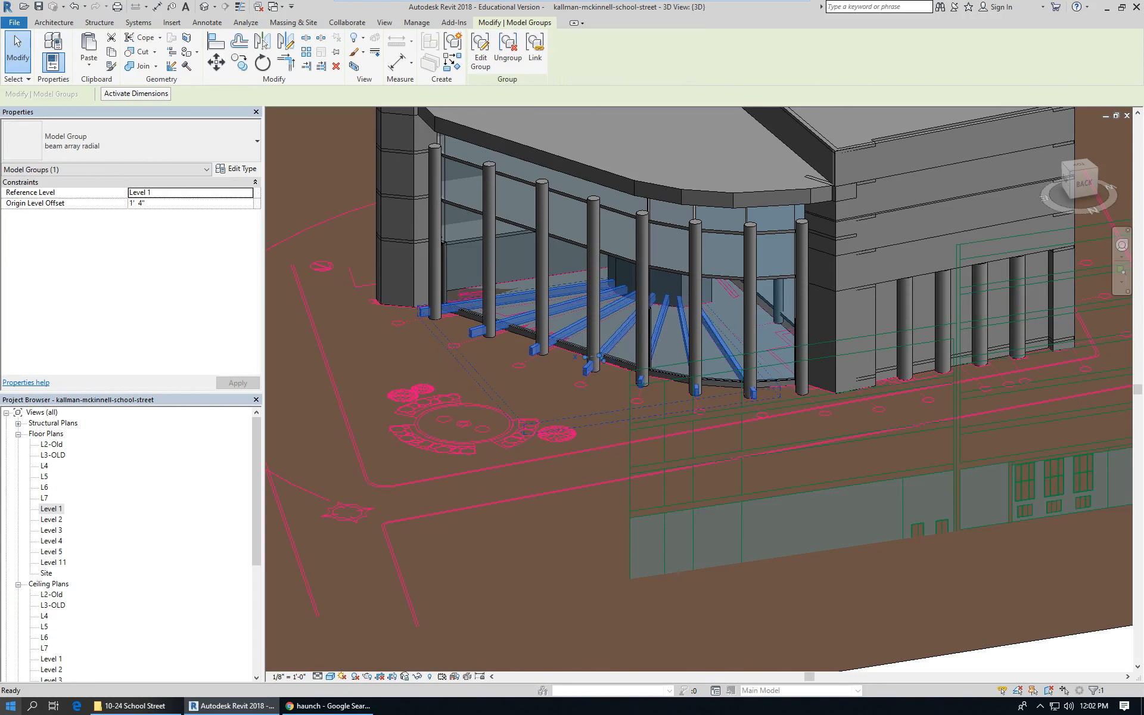
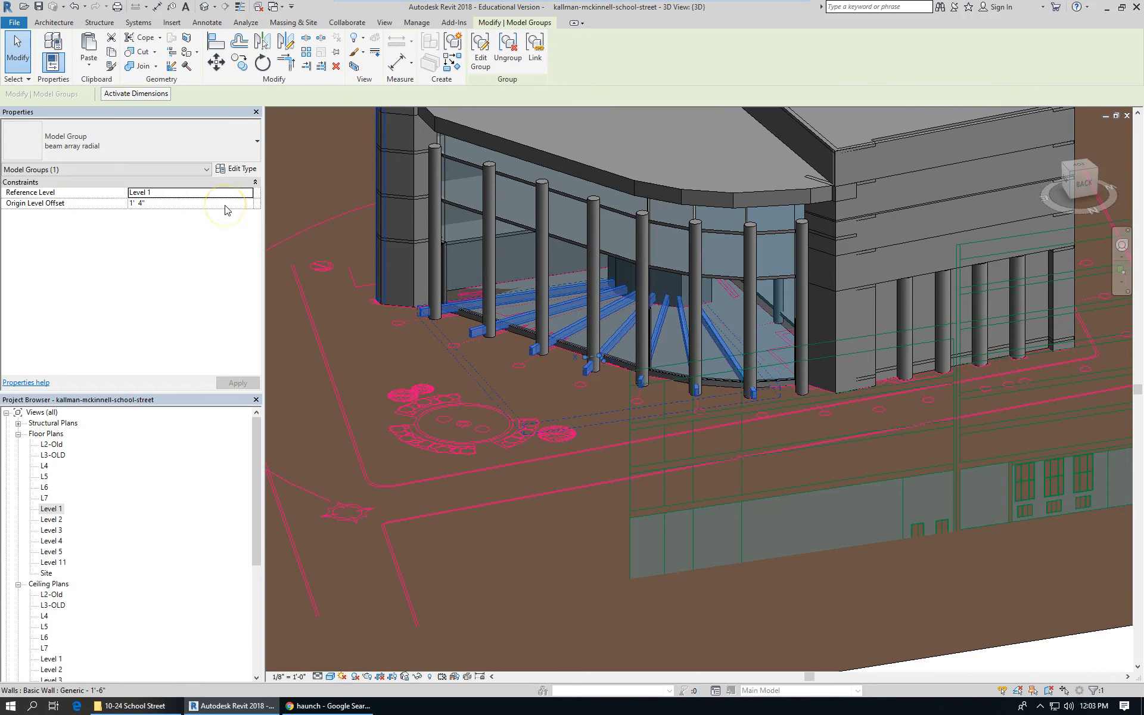
Step: Set the radial beam group's reference level to Level 3
left_click(197, 192)
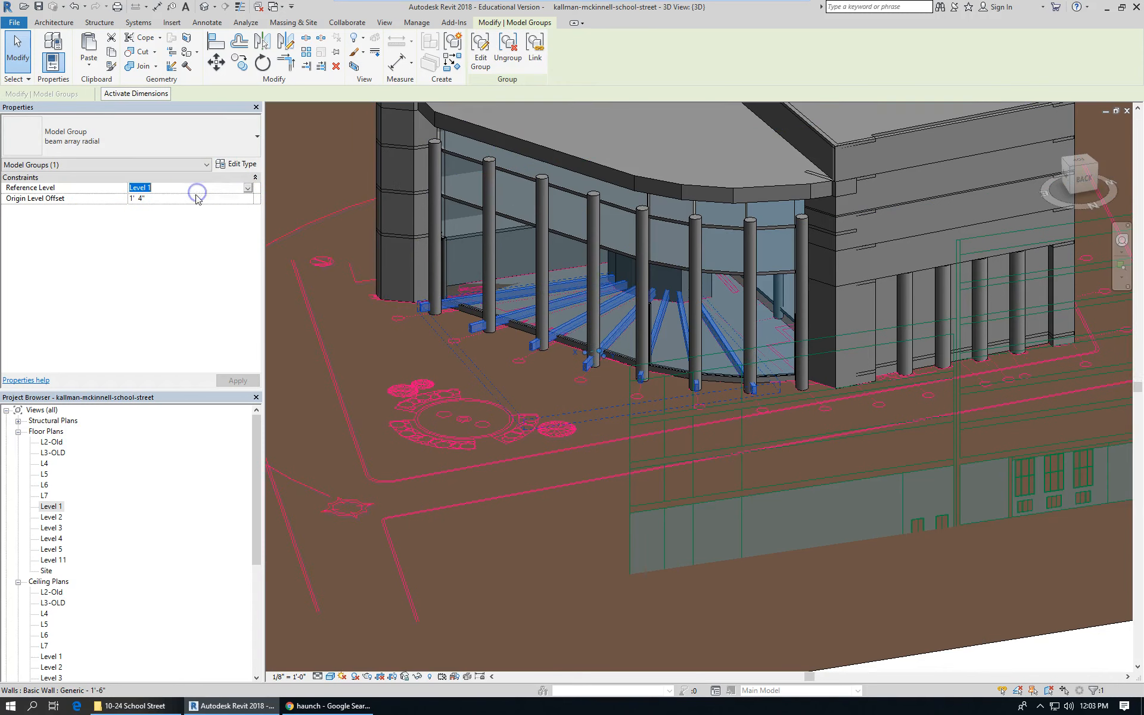
left_click(248, 188)
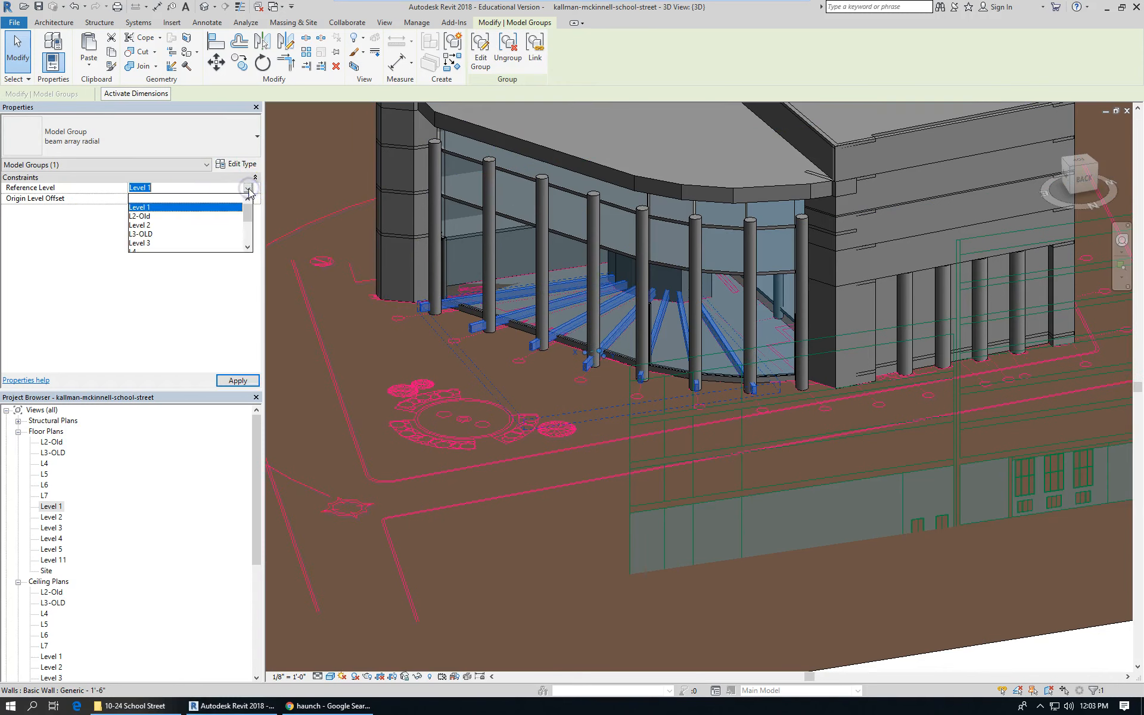
left_click(143, 243)
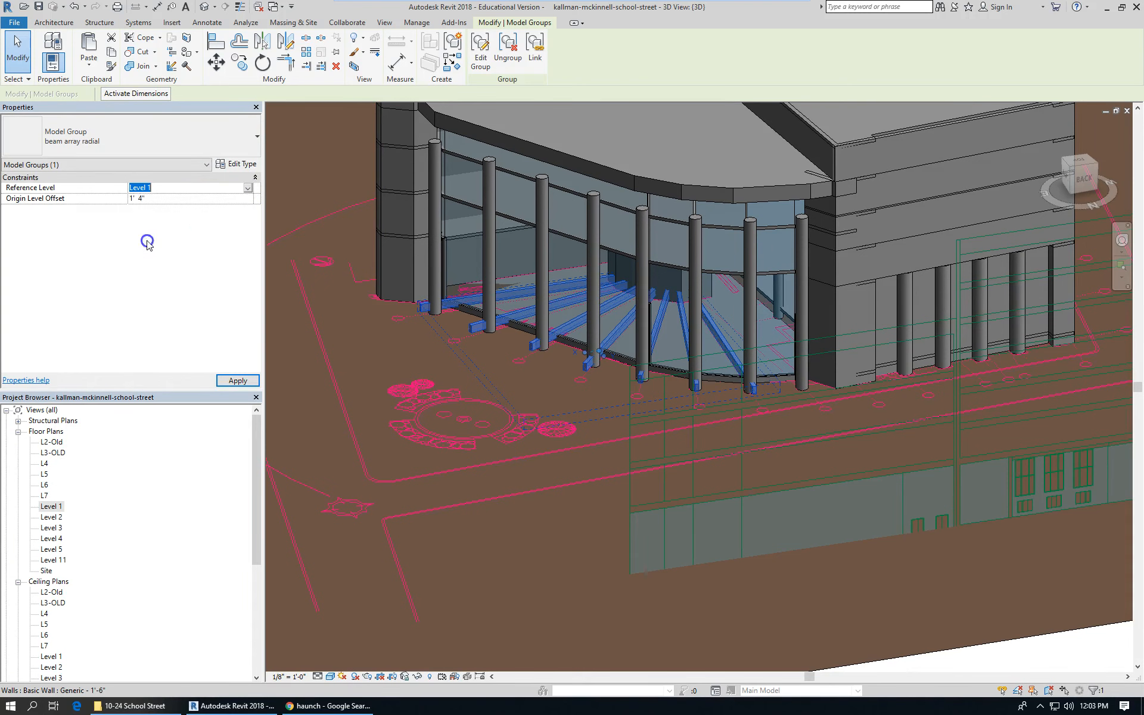
left_click(237, 380)
key("Escape")
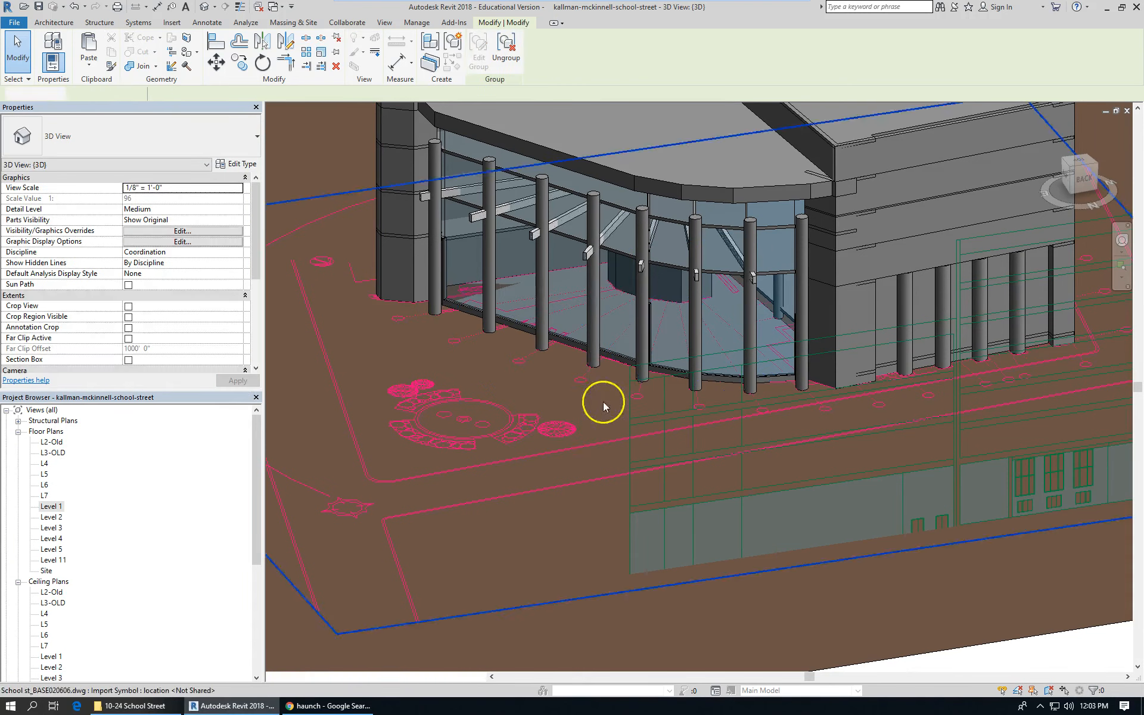
Step: Set the radial beam group's origin level offset to 0' 0"
scroll(607, 294, "up", 3)
scroll(510, 630, "down", 3)
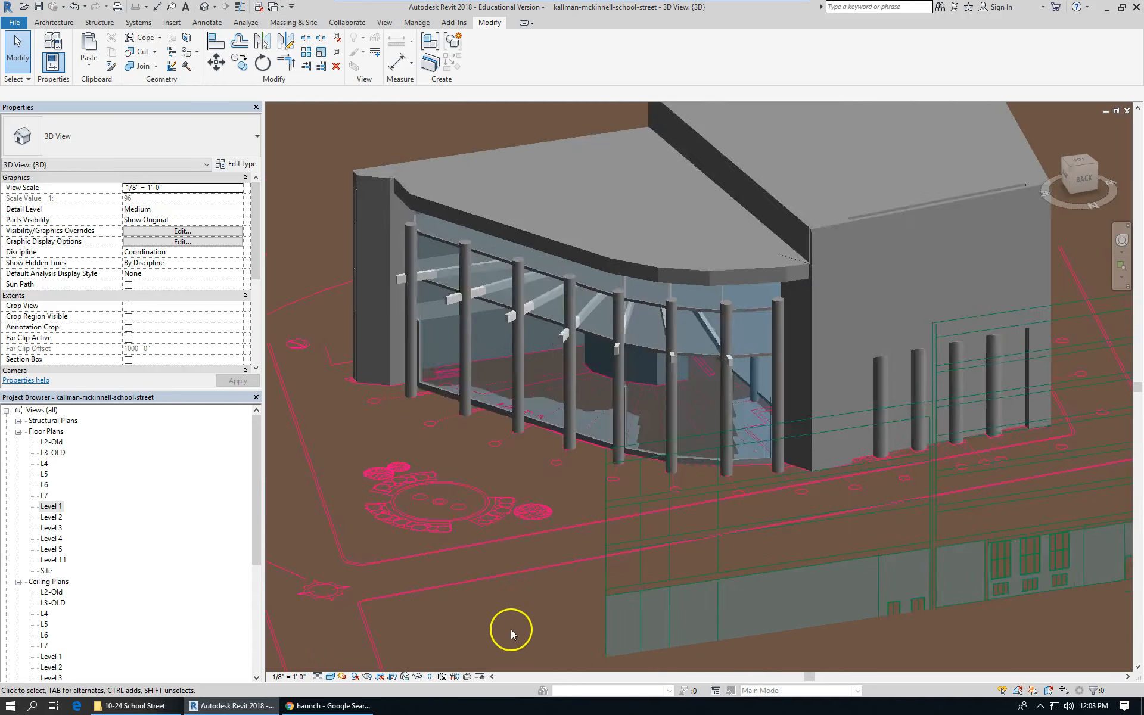
scroll(516, 549, "up", 2)
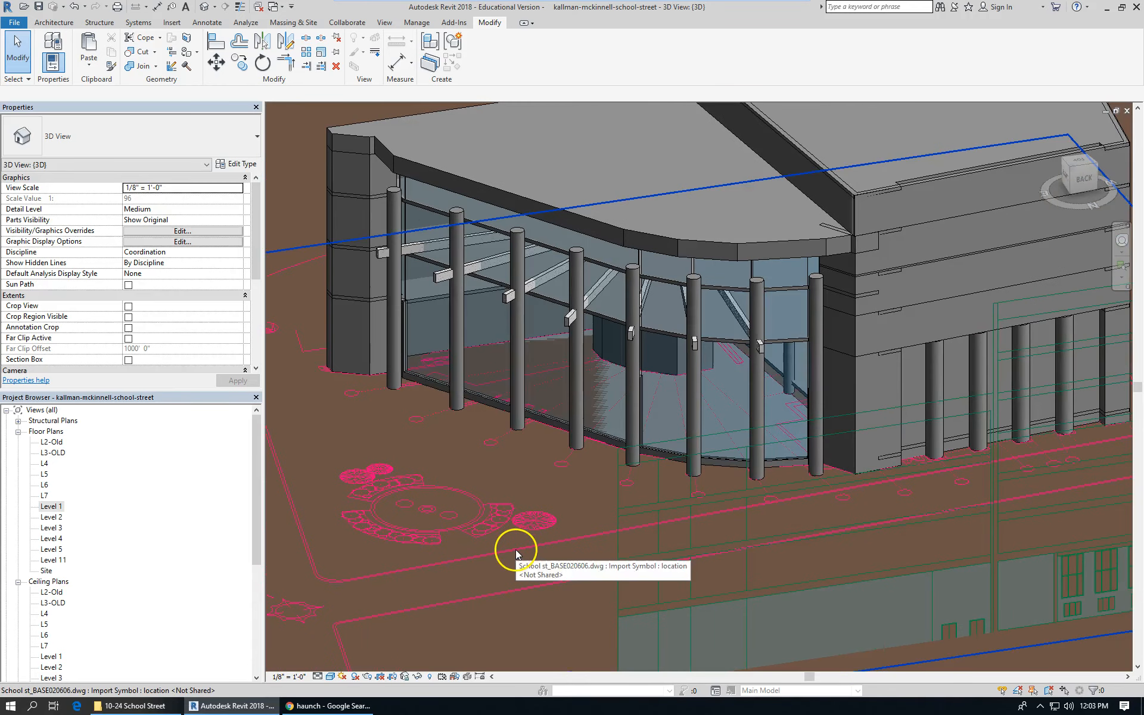
scroll(572, 358, "up", 3)
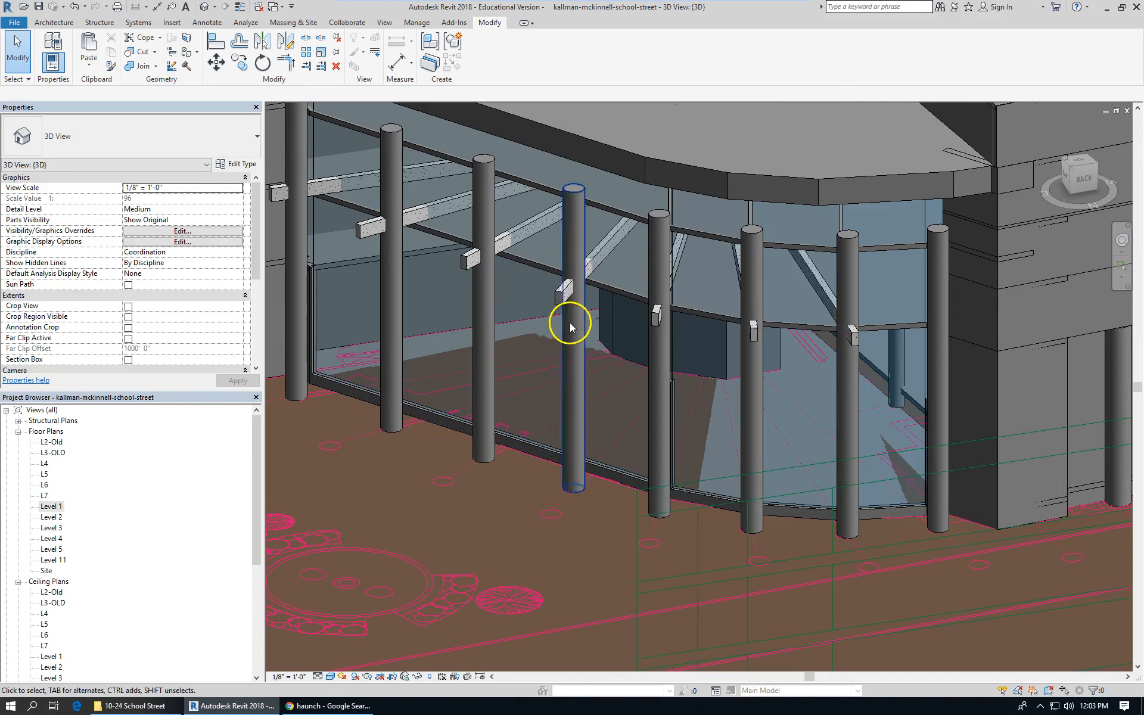
left_click(558, 303)
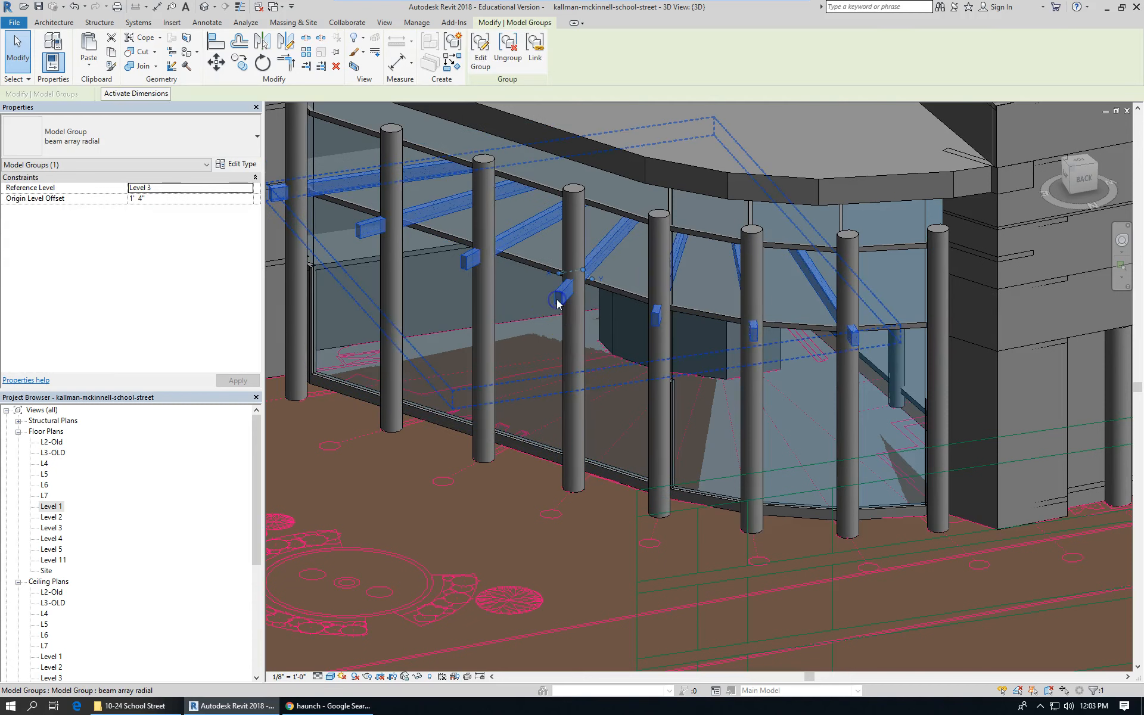
left_click(190, 198)
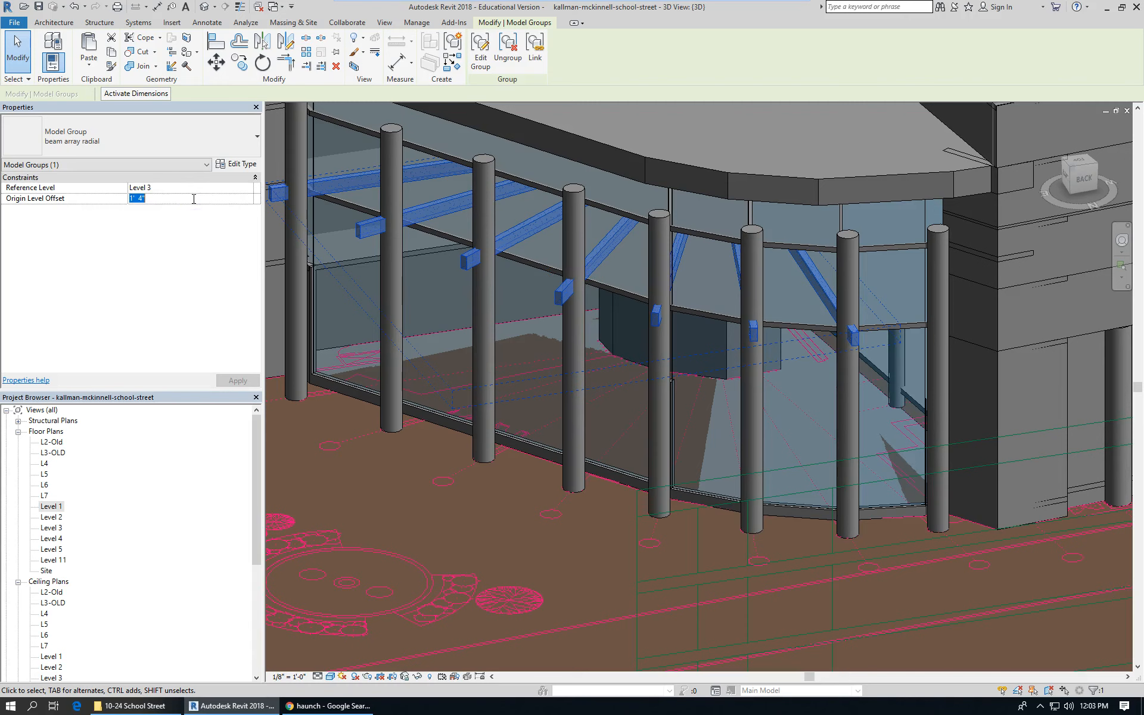
type("0' 0\"")
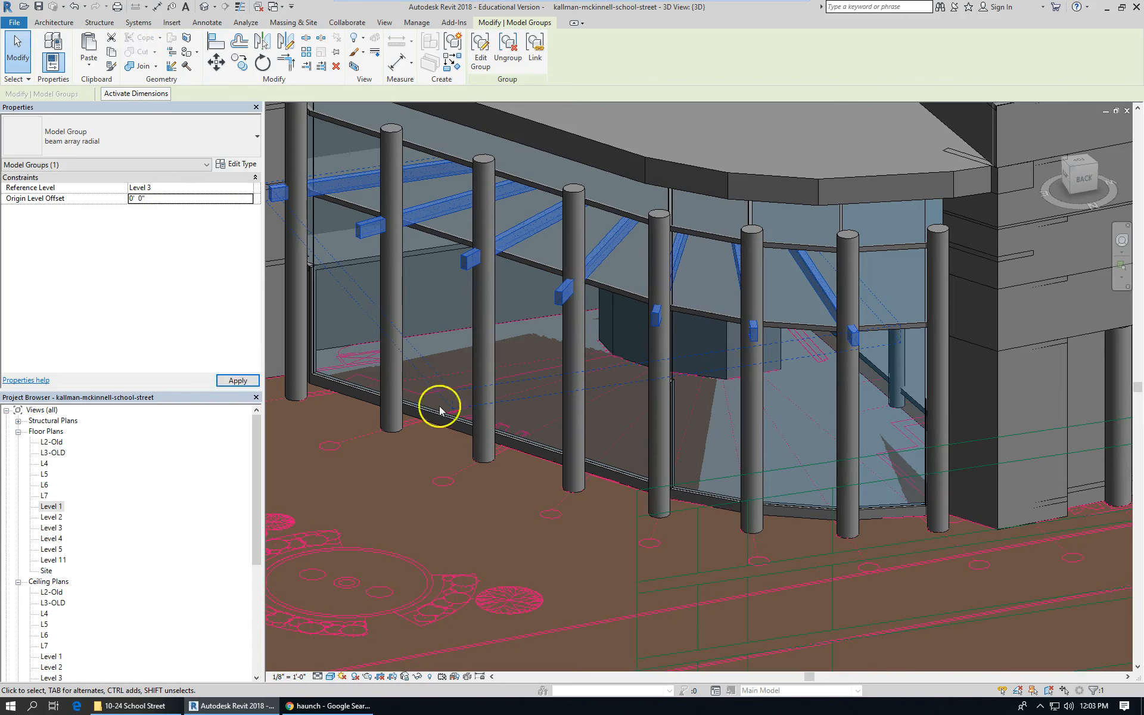
left_click(583, 502)
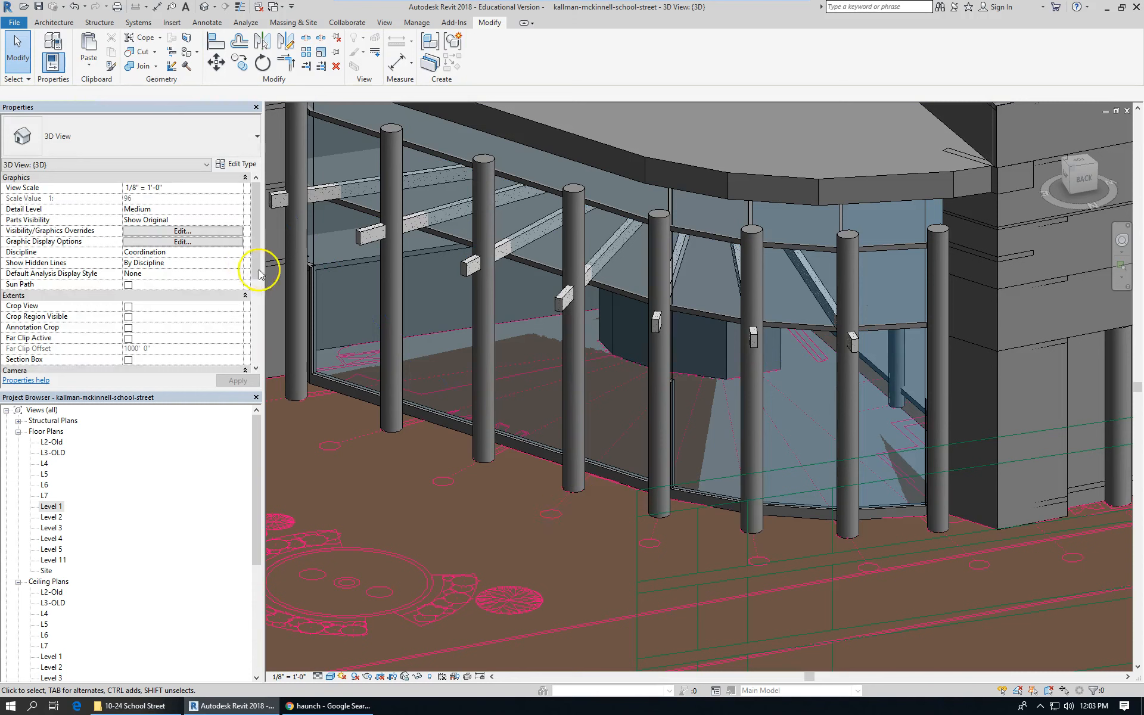
Step: Set the radial beam group's origin level offset to -2' 0"
left_click(471, 268)
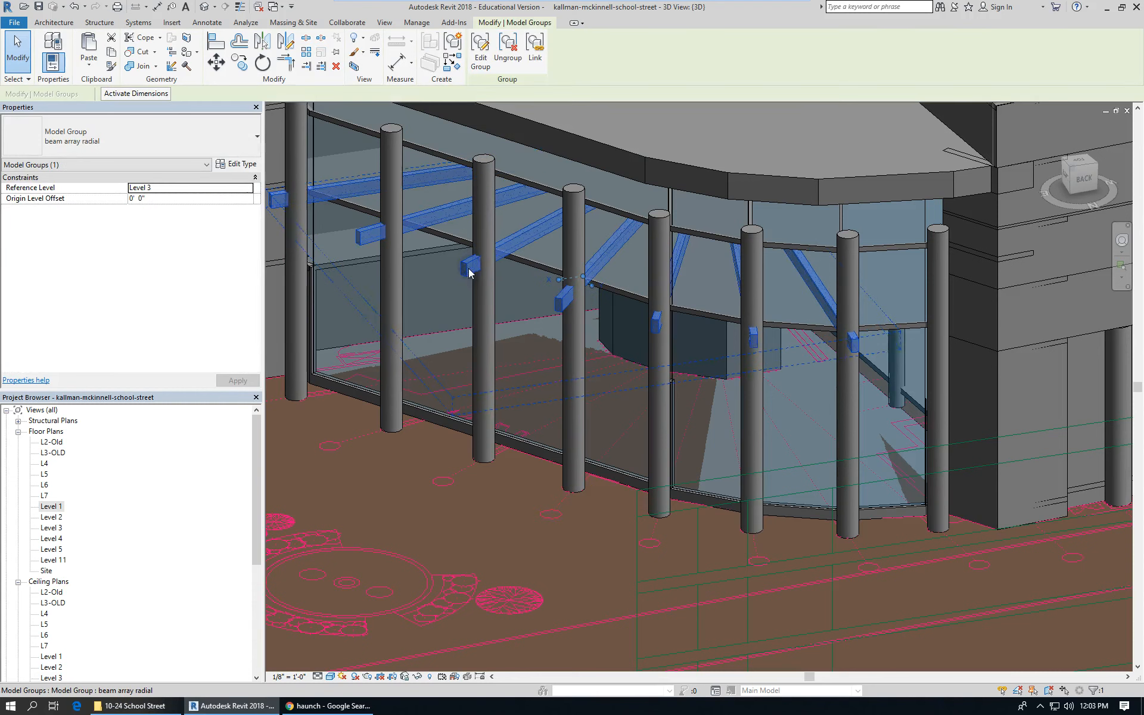
left_click(165, 198)
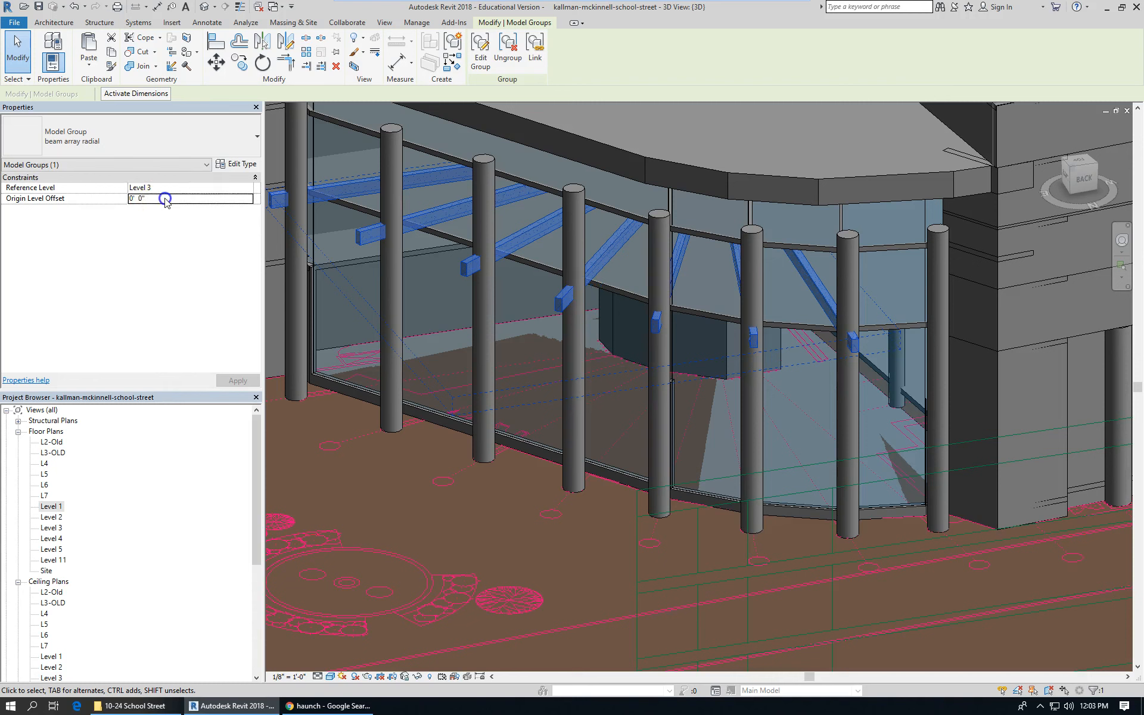
type("-2' 0\"")
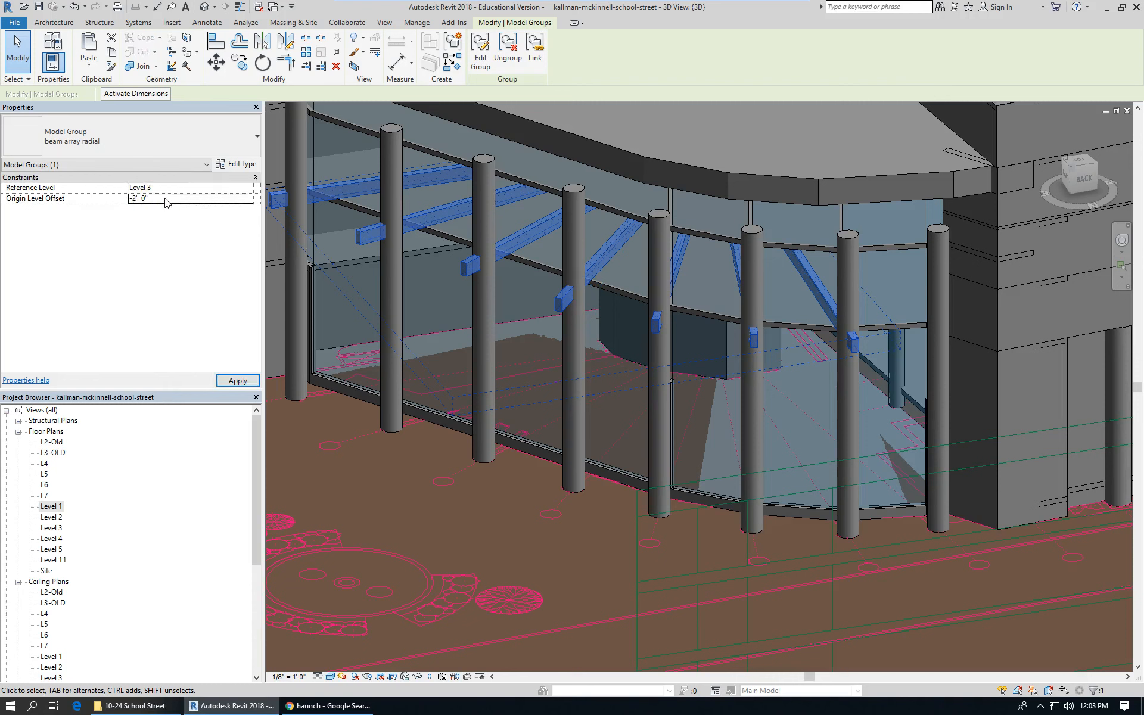
left_click(576, 658)
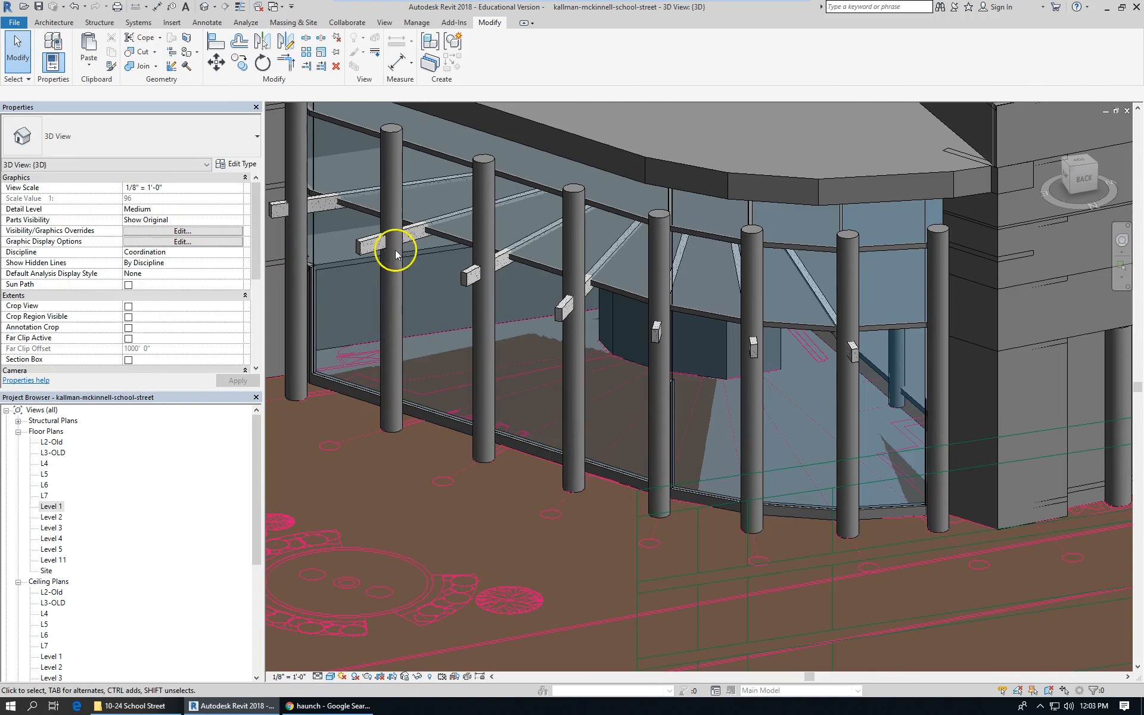
Step: Lower the radial beam group by setting its origin level offset to -4' 0"
left_click(469, 276)
left_click(180, 200)
type("-4")
key("Return")
left_click(429, 541)
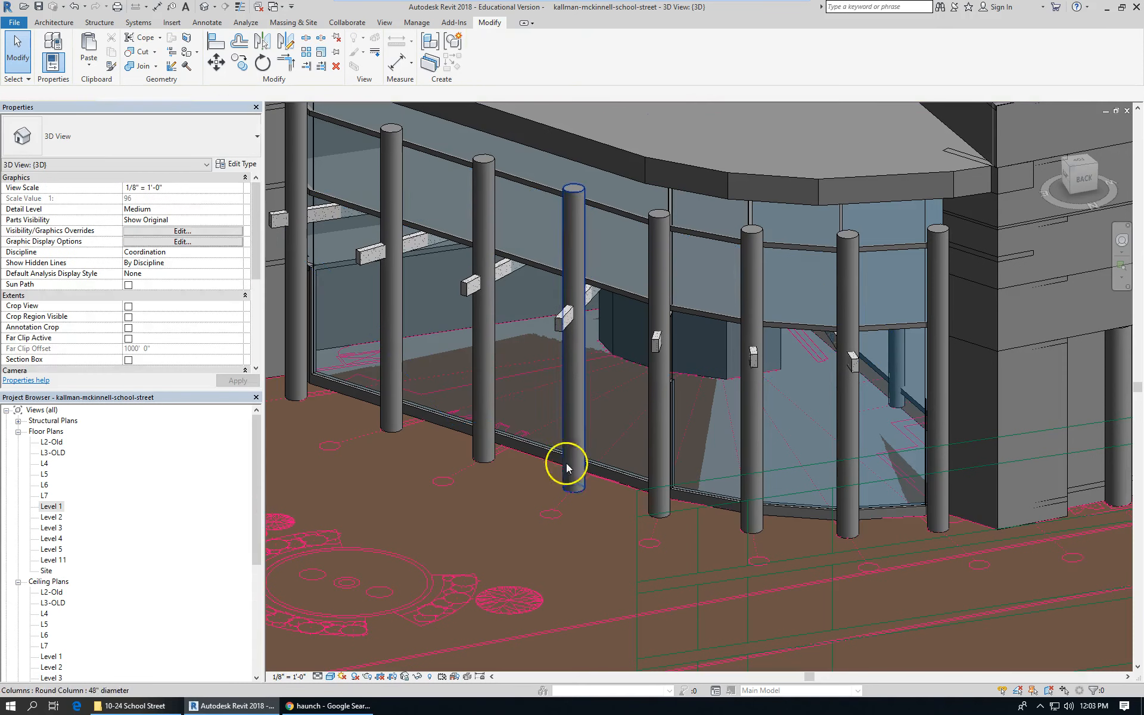
Step: Copy the radial beam group, paste it aligned to the same place and set the copy's reference level to Level 4
scroll(476, 403, "down", 2)
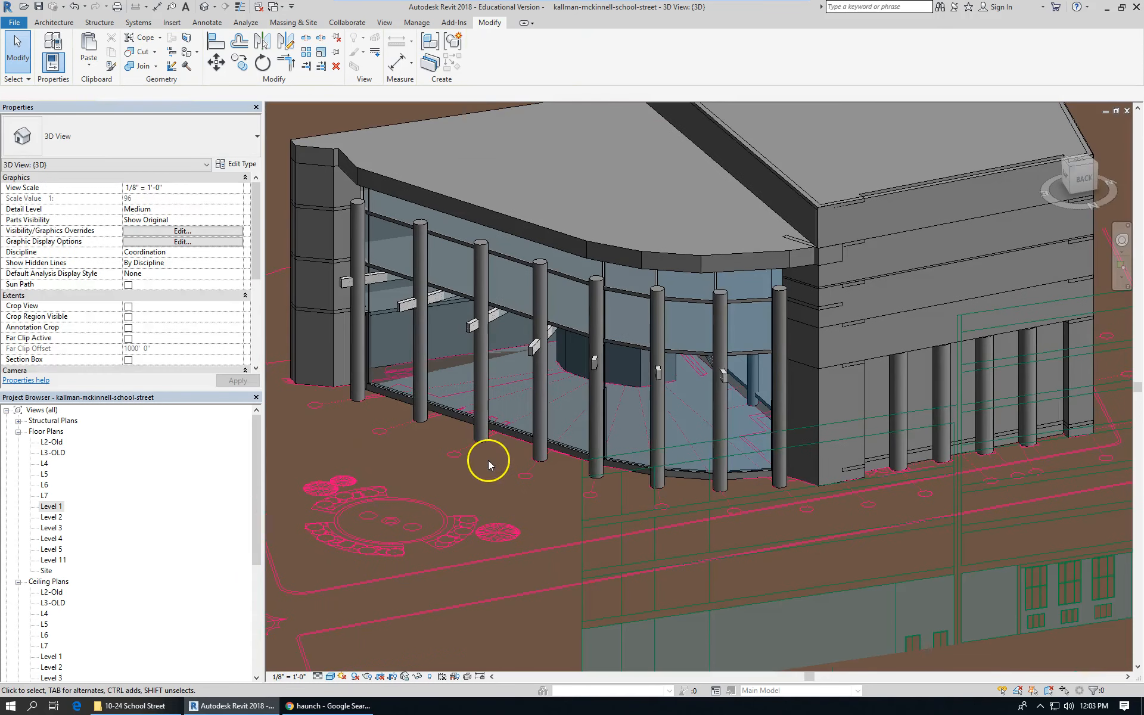
left_click(531, 347)
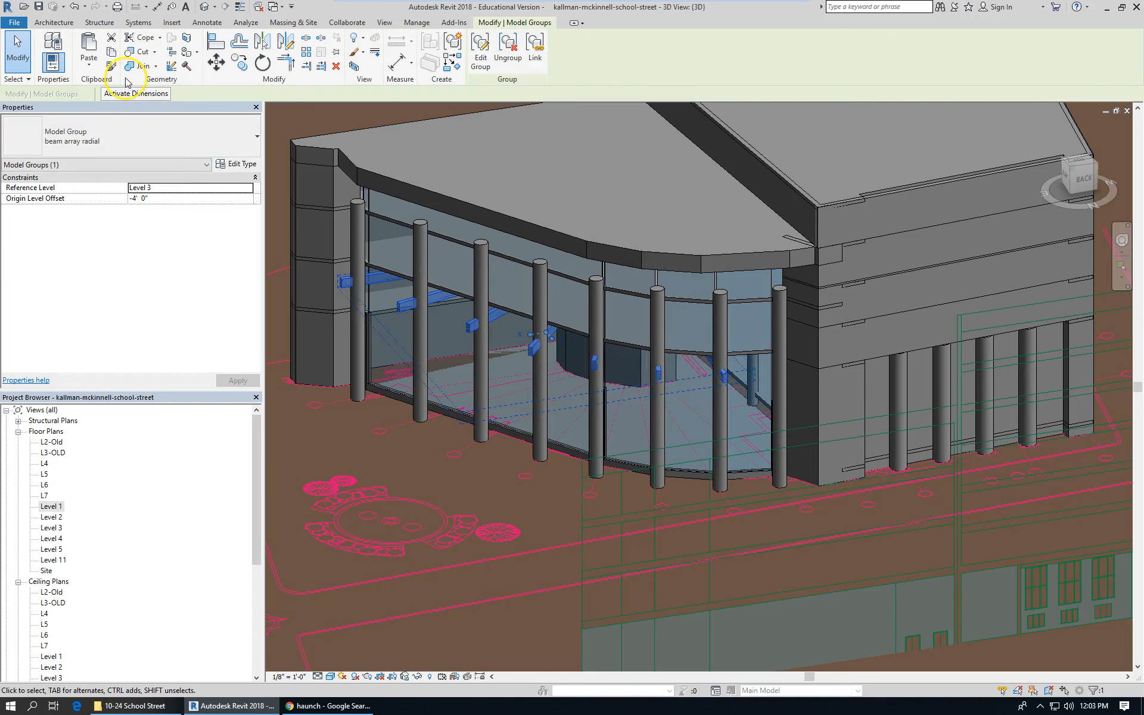
left_click(111, 52)
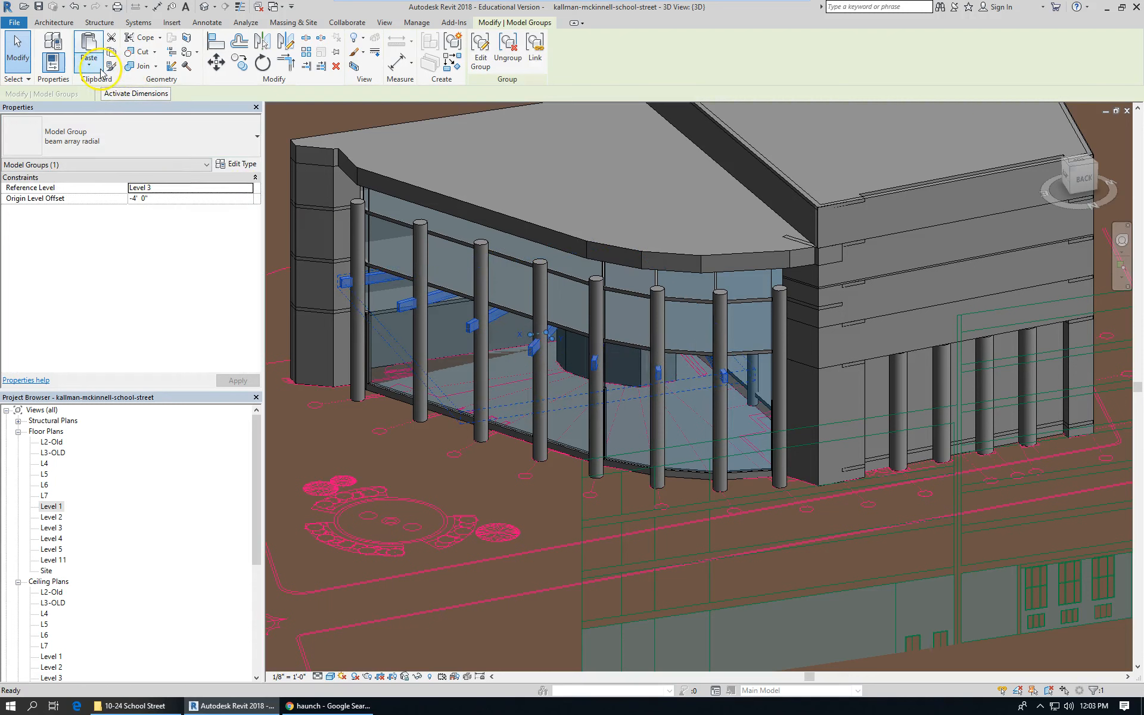
left_click(89, 69)
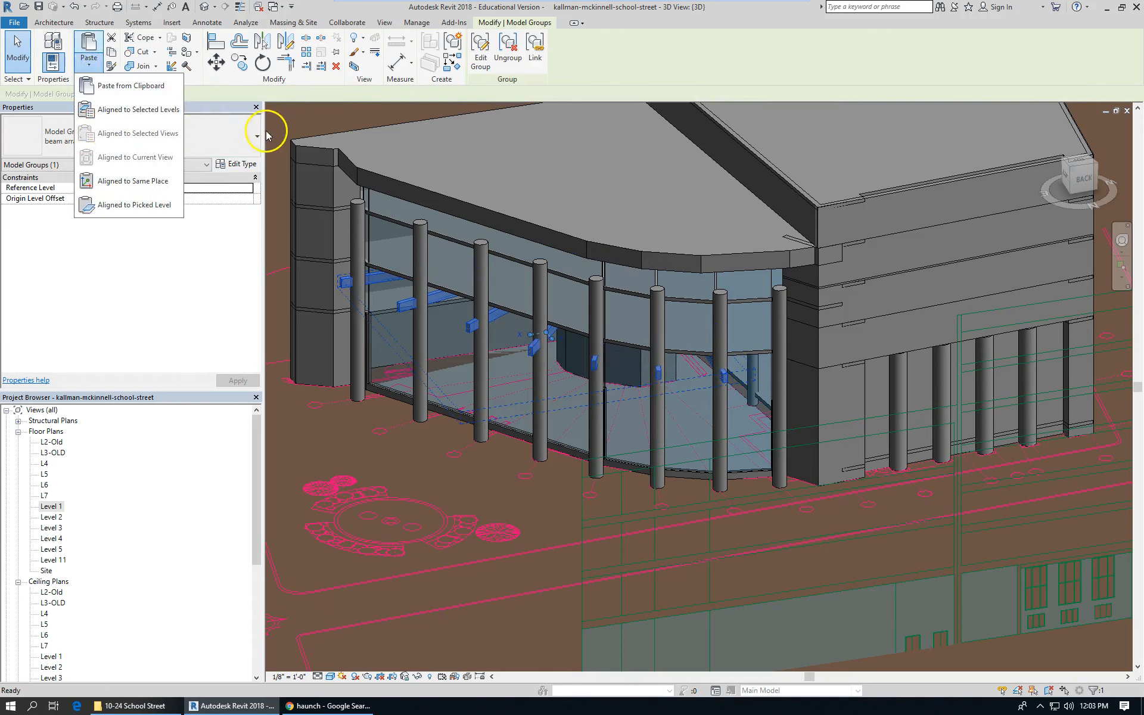
left_click(133, 181)
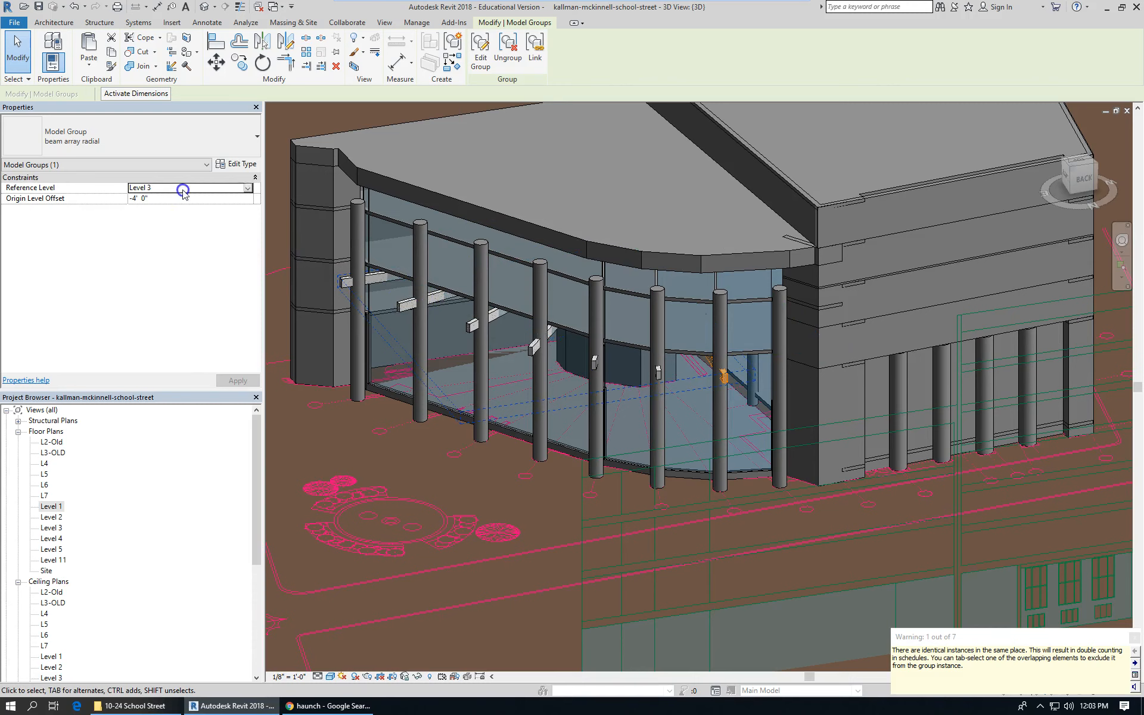
left_click(247, 188)
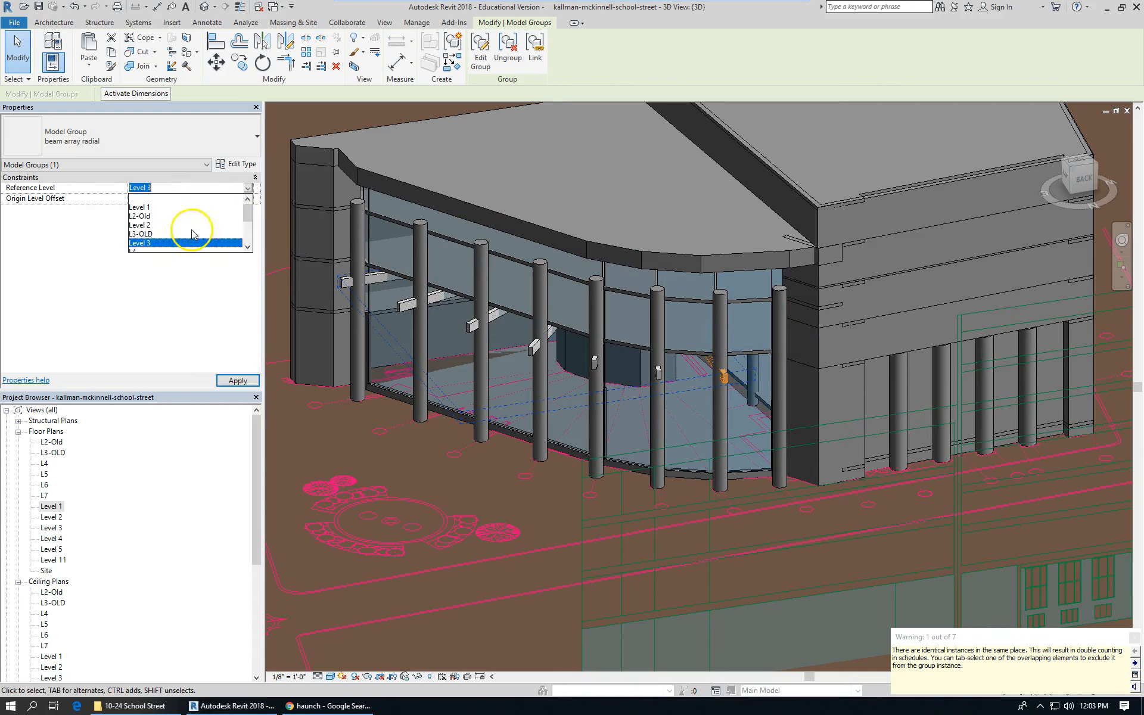
left_click(249, 240)
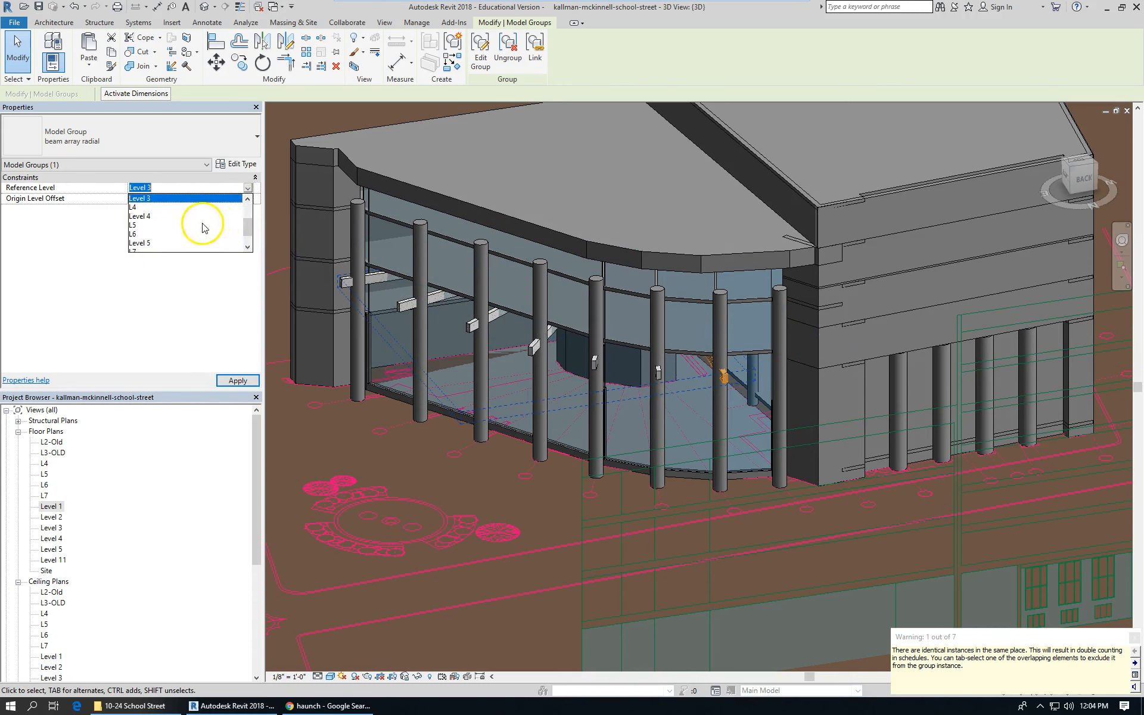
left_click(159, 216)
left_click(247, 379)
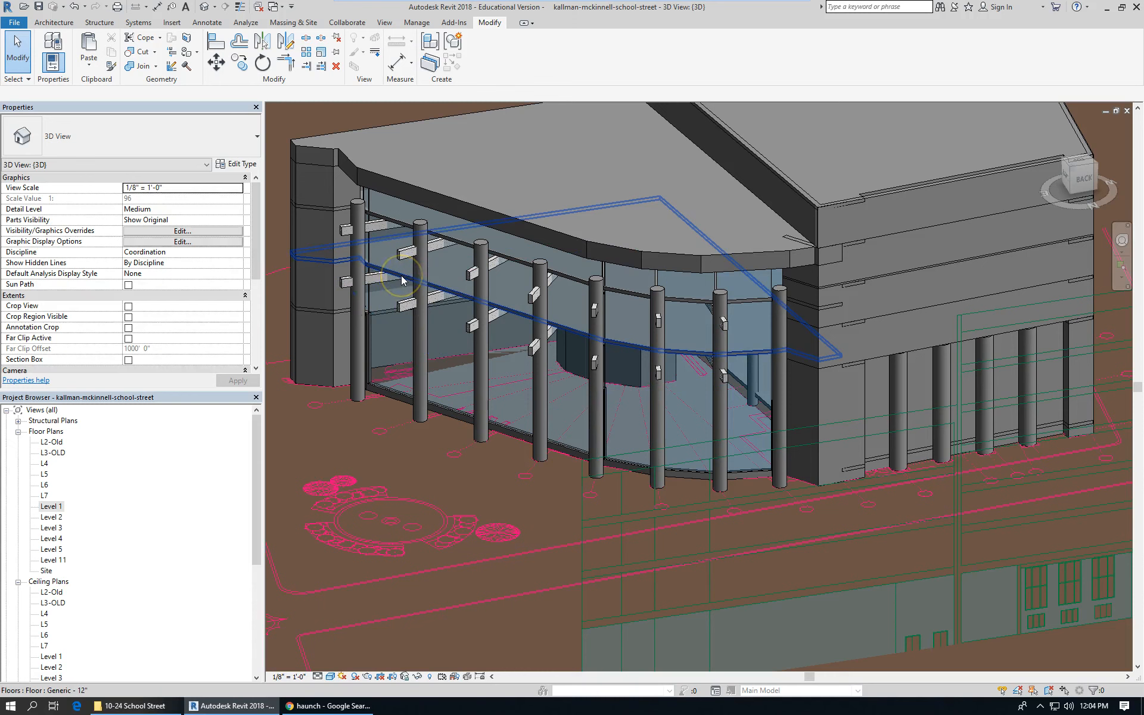
Step: Paste another copy of the radial beam group aligned to the same place and set its reference level to L6
left_click(88, 64)
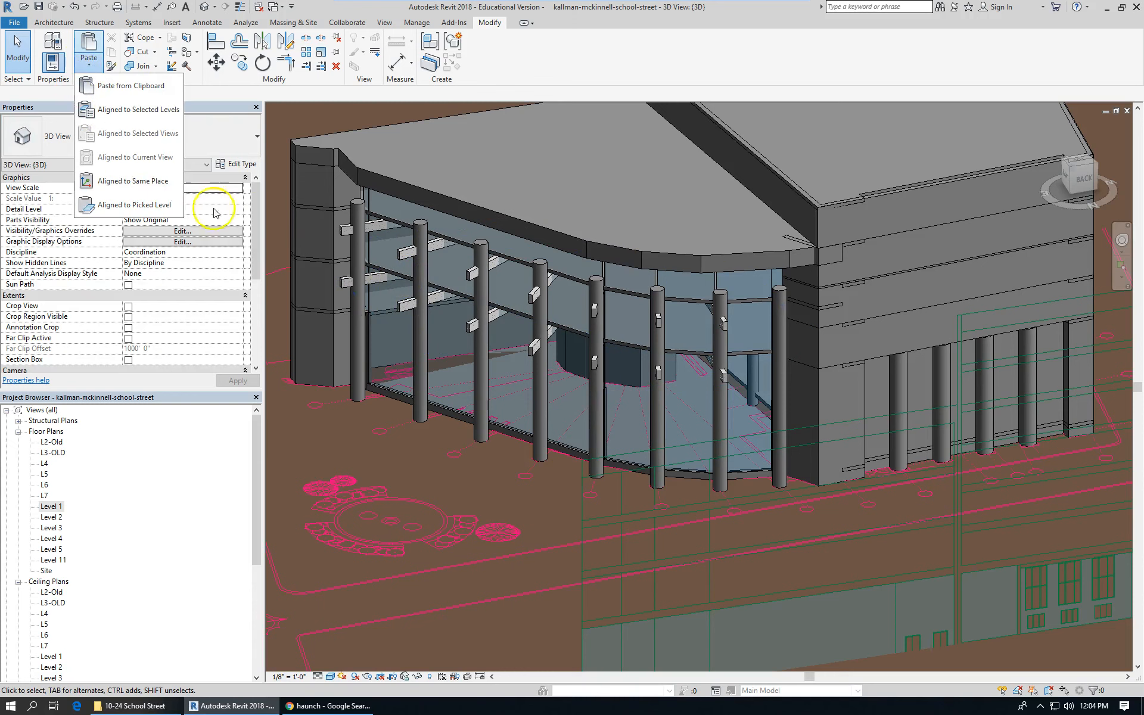
left_click(153, 182)
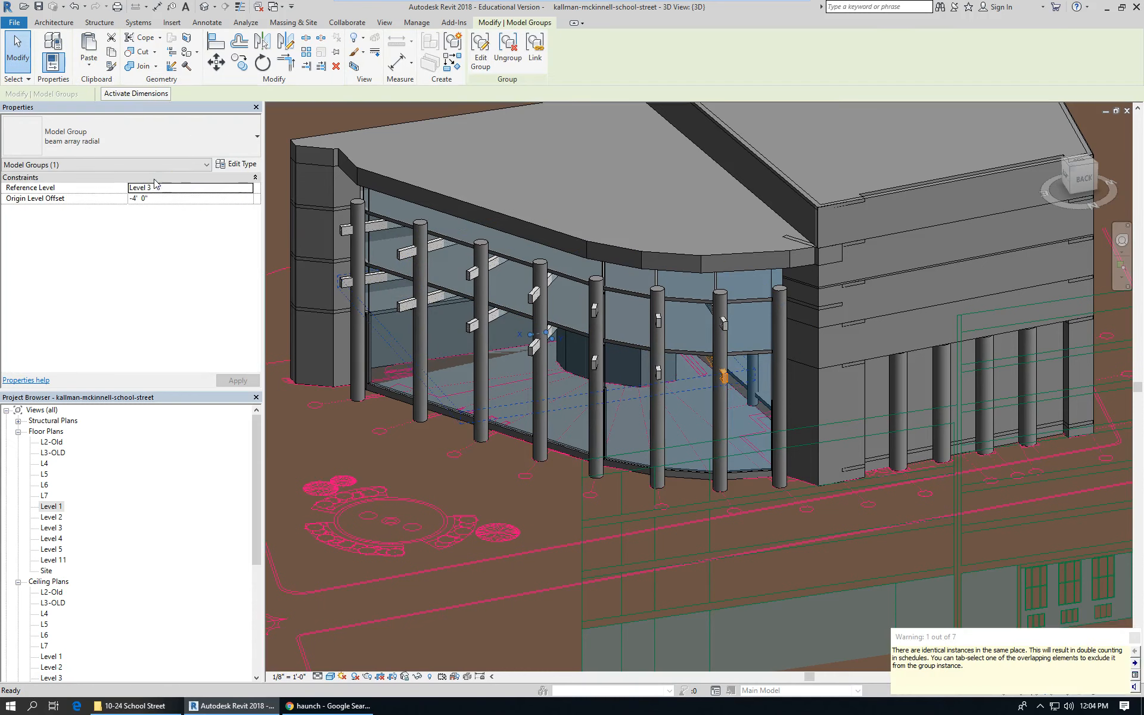
left_click(212, 187)
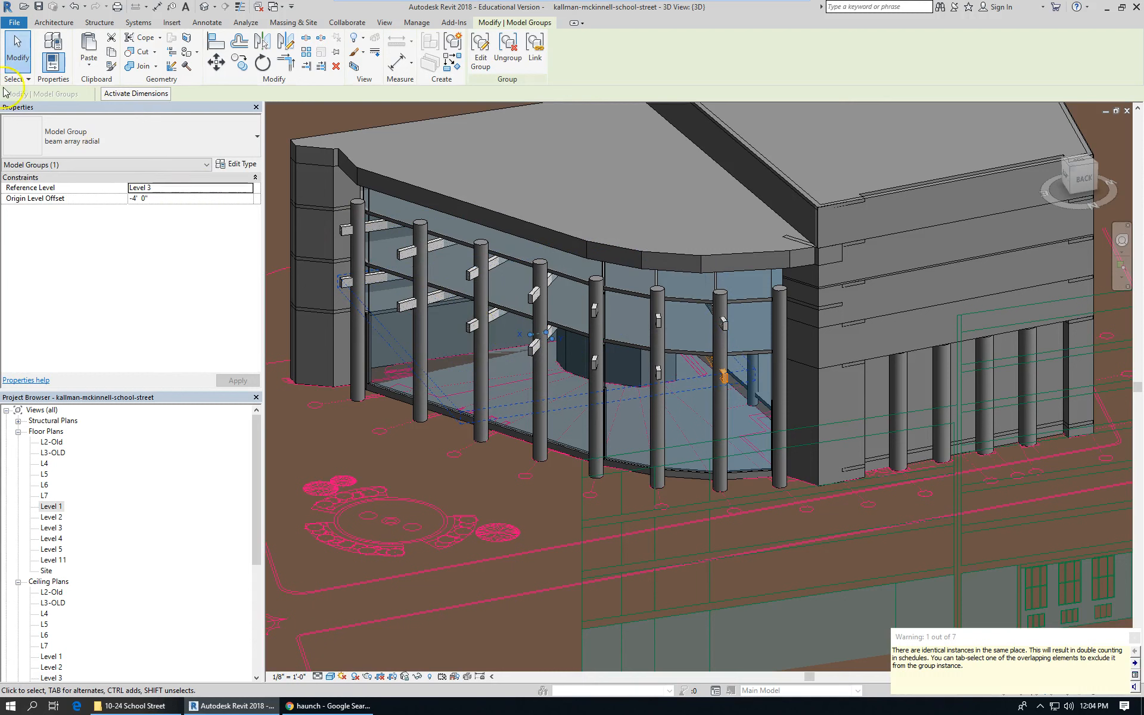
left_click(249, 188)
left_click(248, 239)
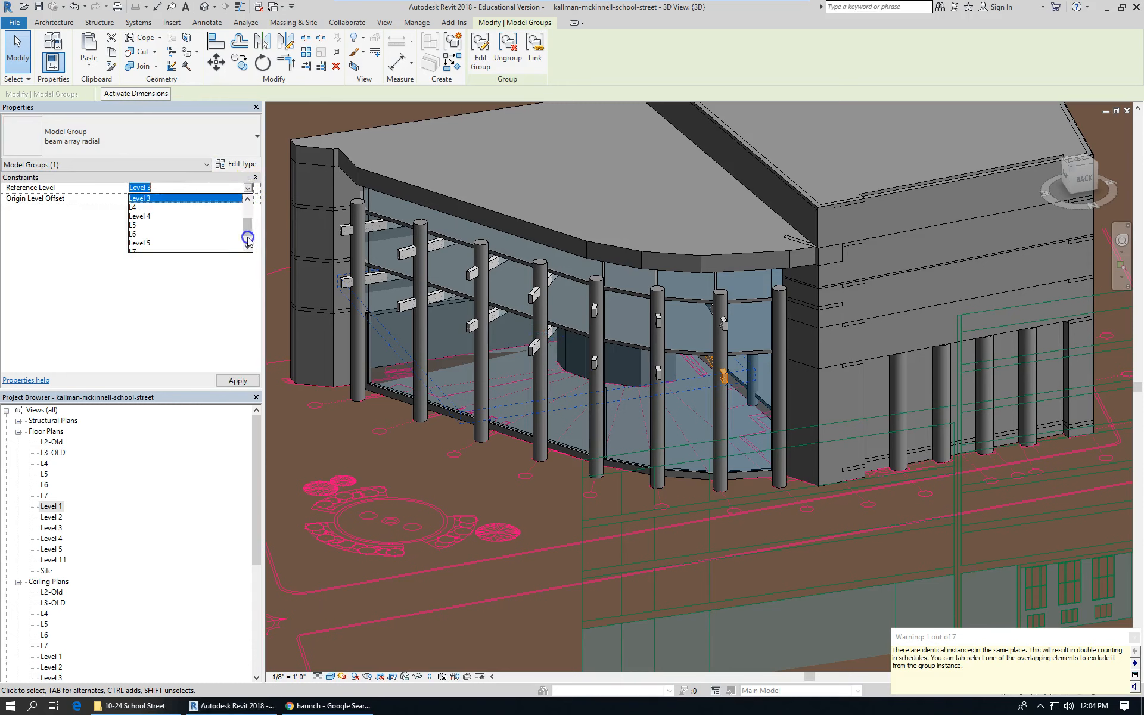
left_click(146, 234)
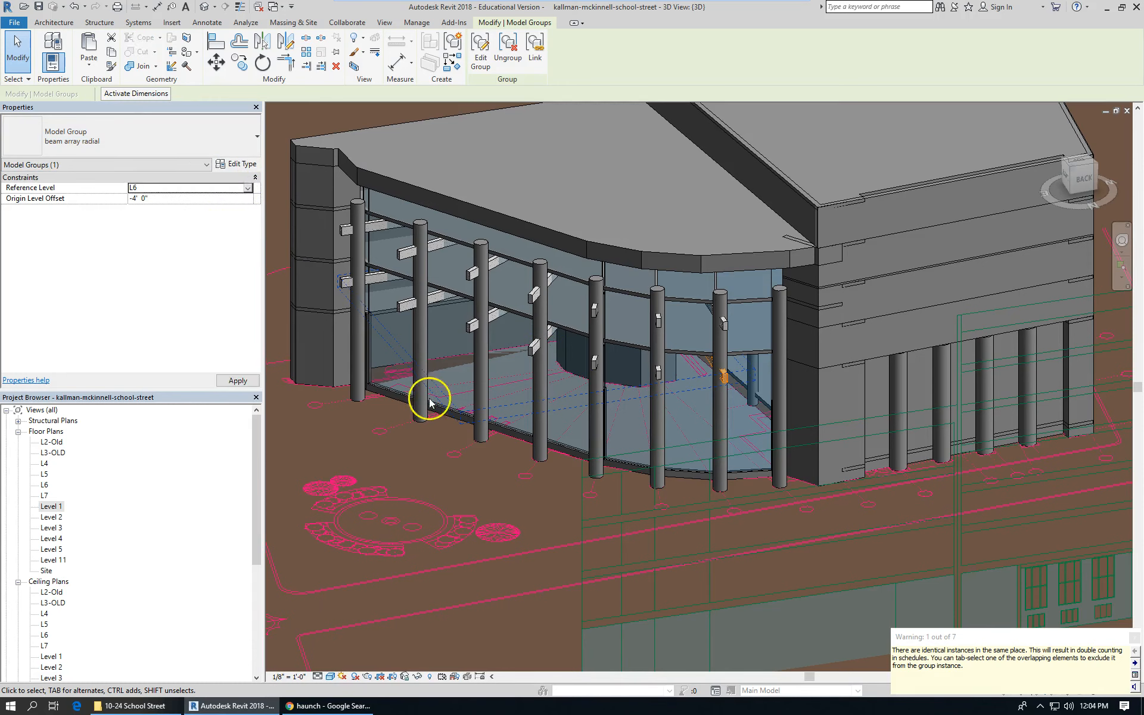
key("Escape")
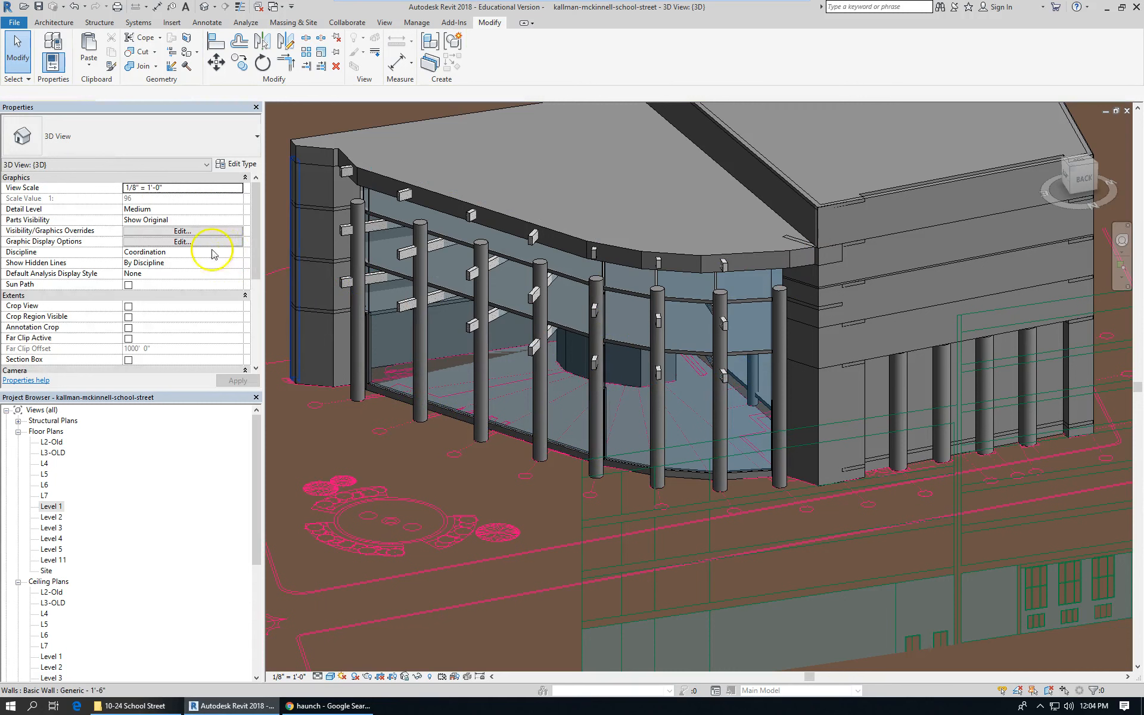
Step: Set the uppermost radial beam group's origin level offset to -6' 0"
left_click(534, 241)
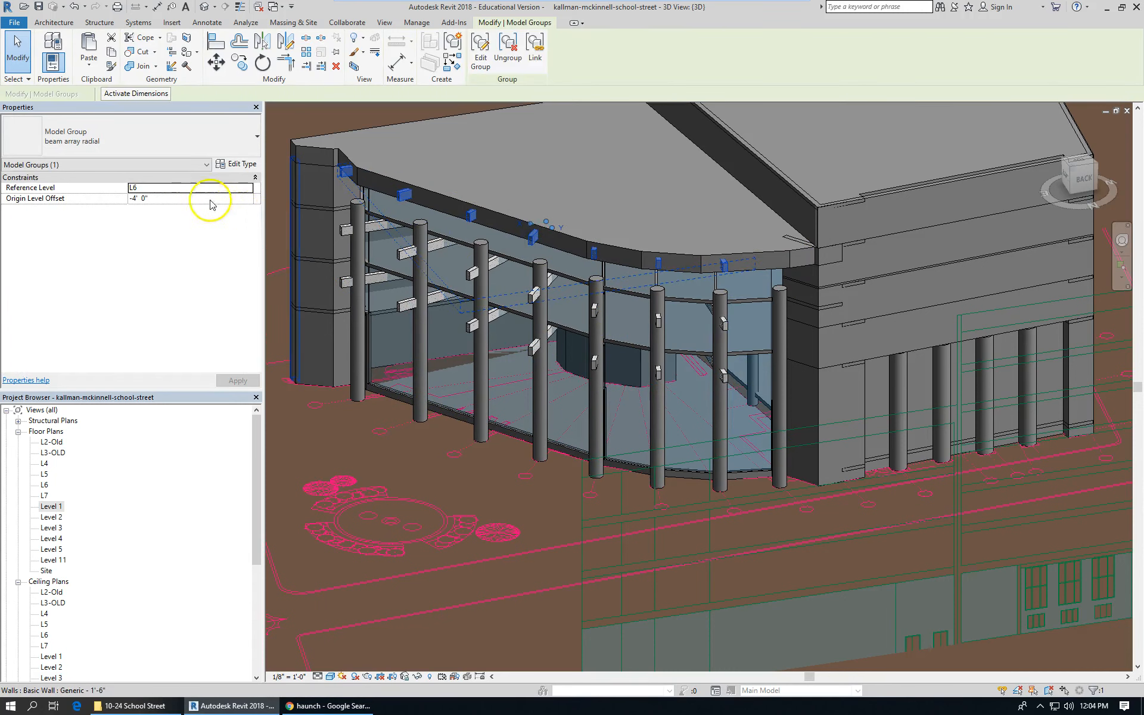
left_click(177, 202)
type("-6")
left_click(37, 341)
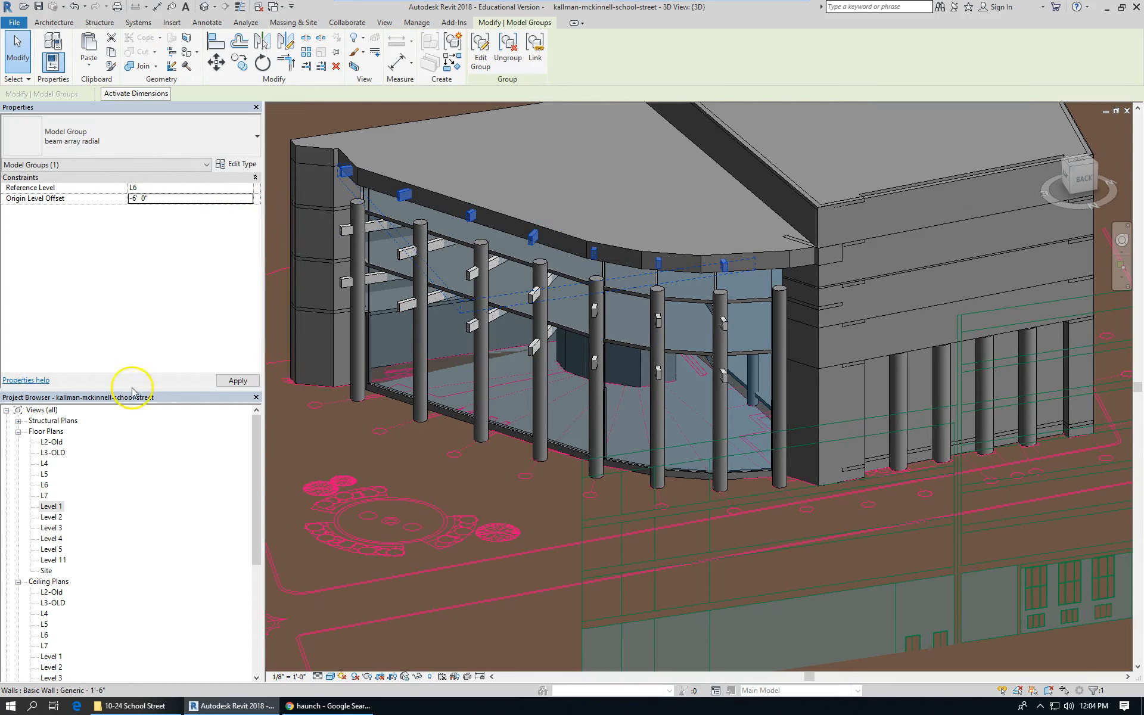
key("Escape")
Step: Set the origin level offset of the radial beam group under the roof edge to -8' 0"
scroll(539, 242, "up", 3)
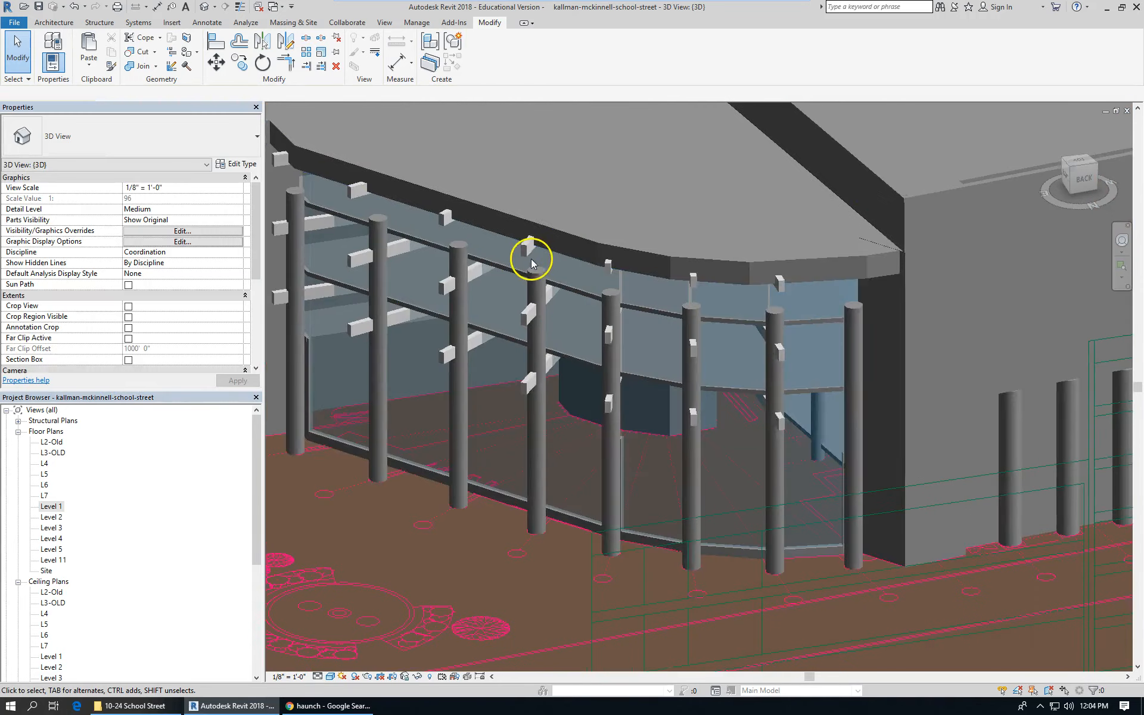
scroll(655, 262, "up", 2)
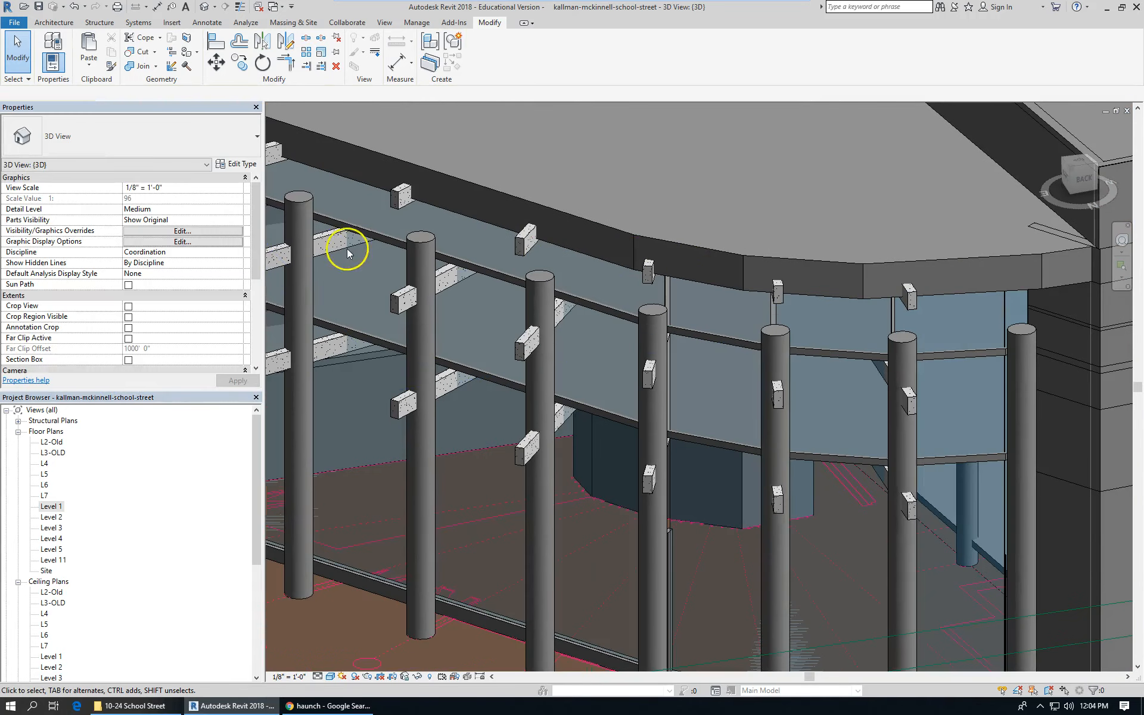
left_click(528, 240)
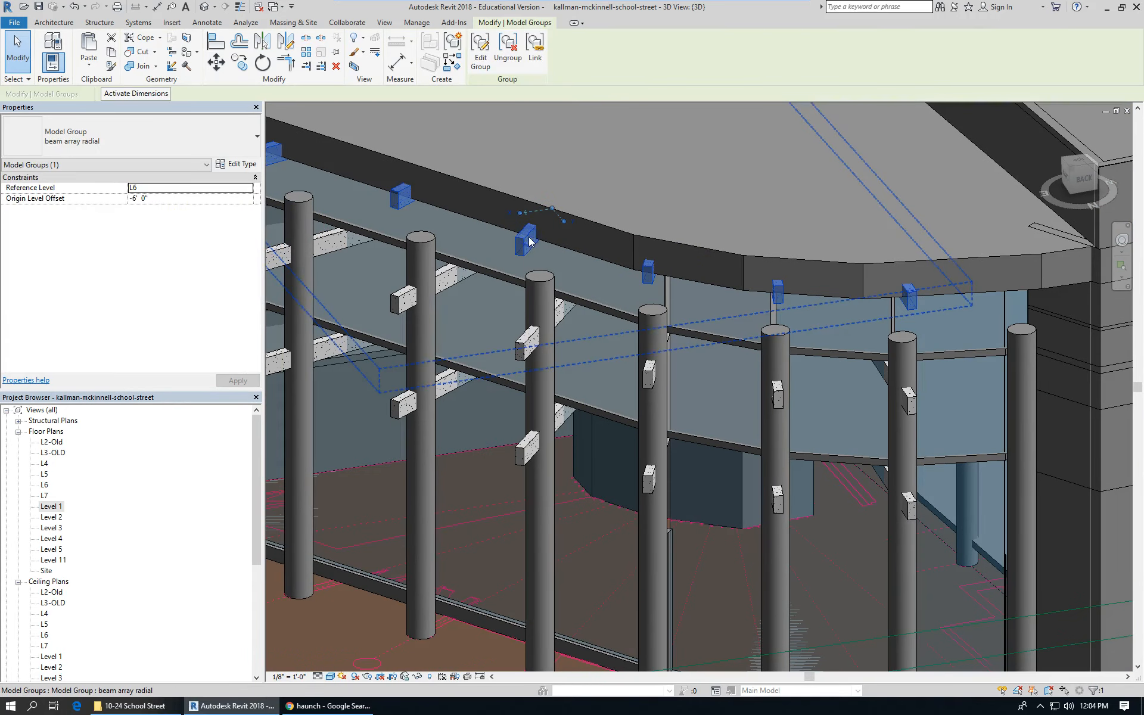
left_click(186, 198)
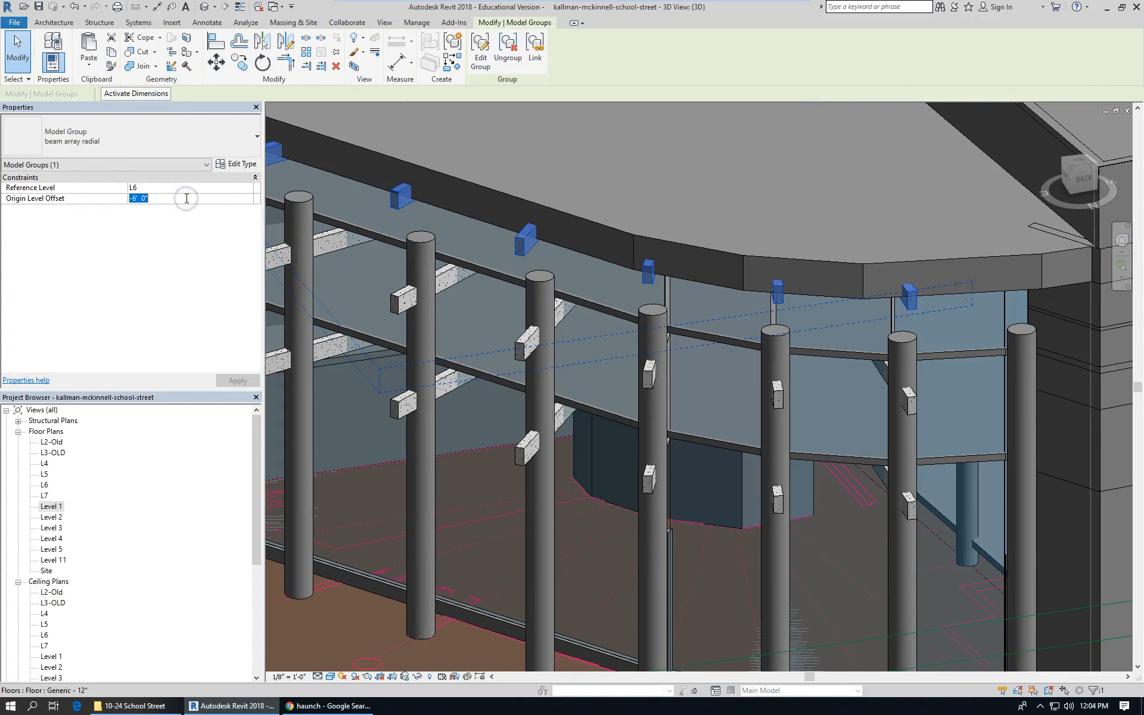
type("-")
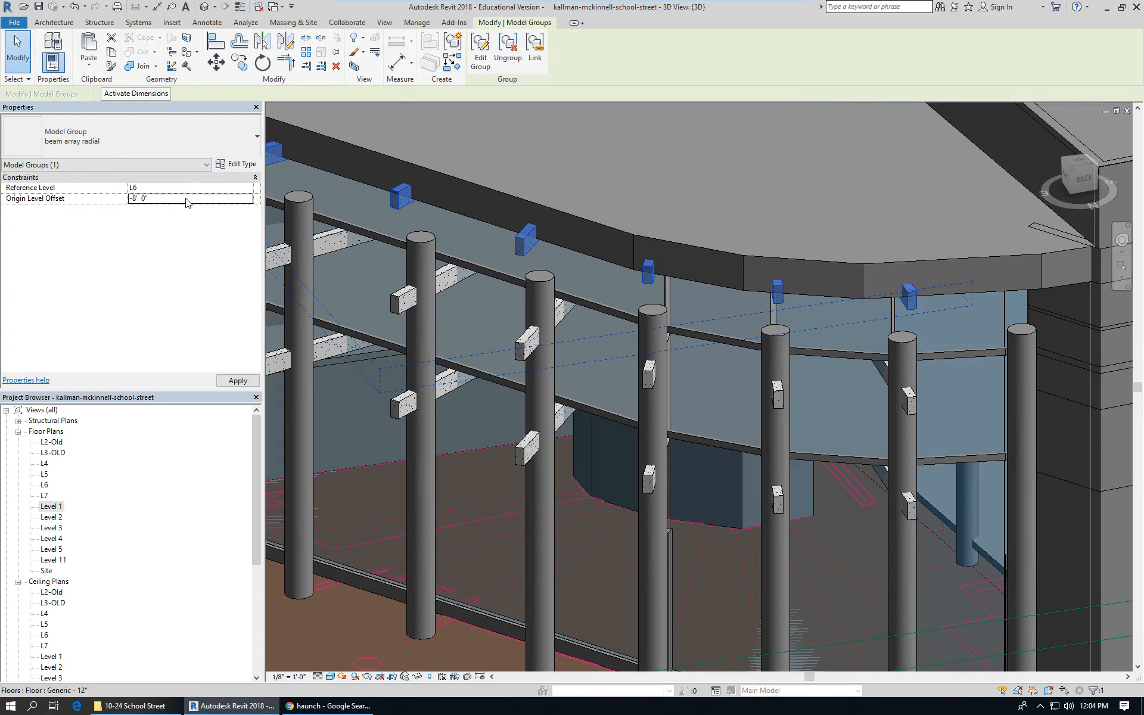
key("Escape")
Step: Examine how the three tiers of radial beams meet the columns, curved glazing and roof edge from several angles
scroll(761, 332, "down", 1)
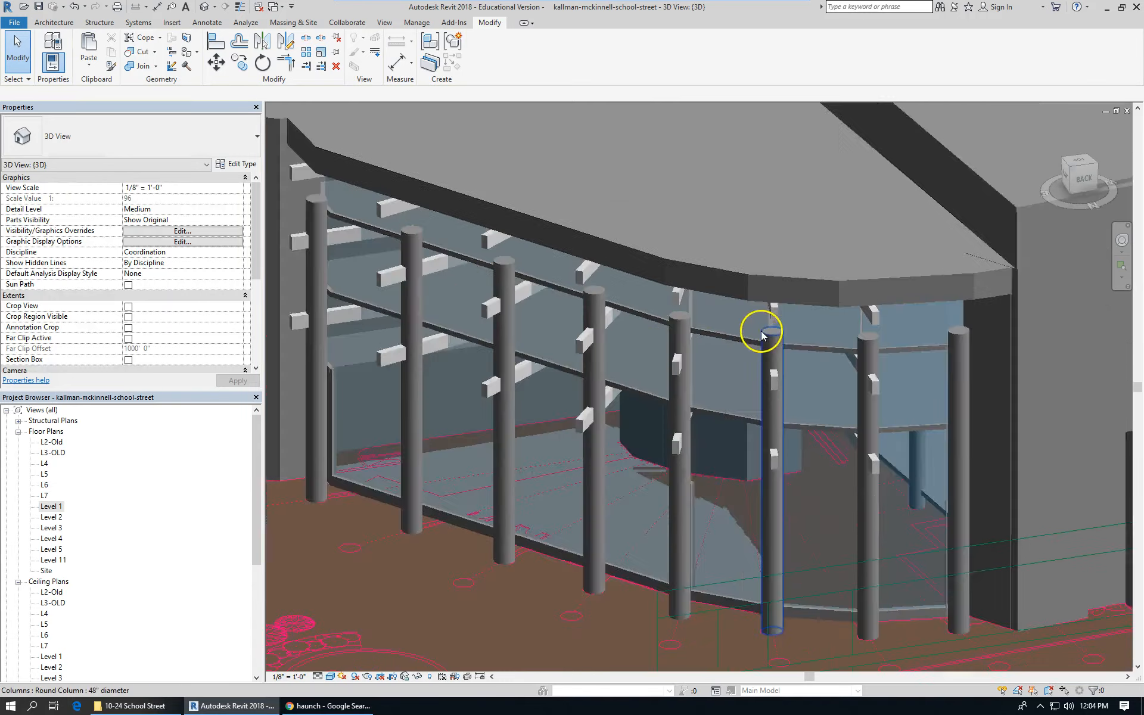
scroll(761, 330, "down", 2)
scroll(570, 474, "up", 1)
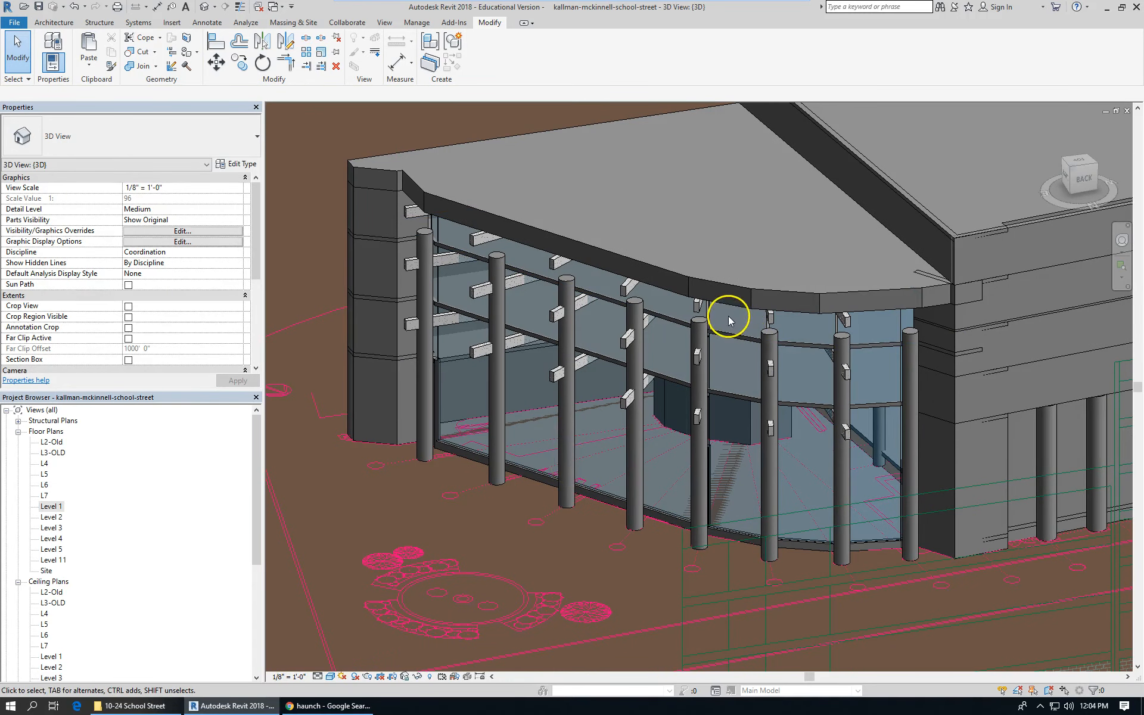
scroll(724, 317, "up", 2)
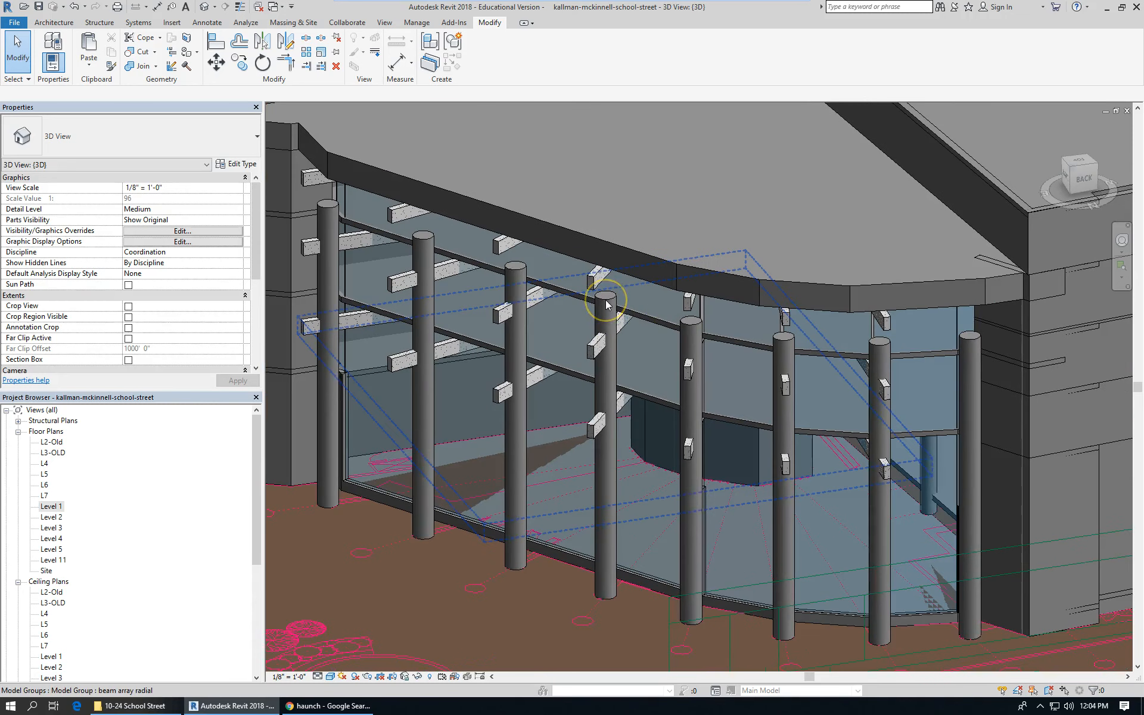
scroll(642, 292, "down", 2)
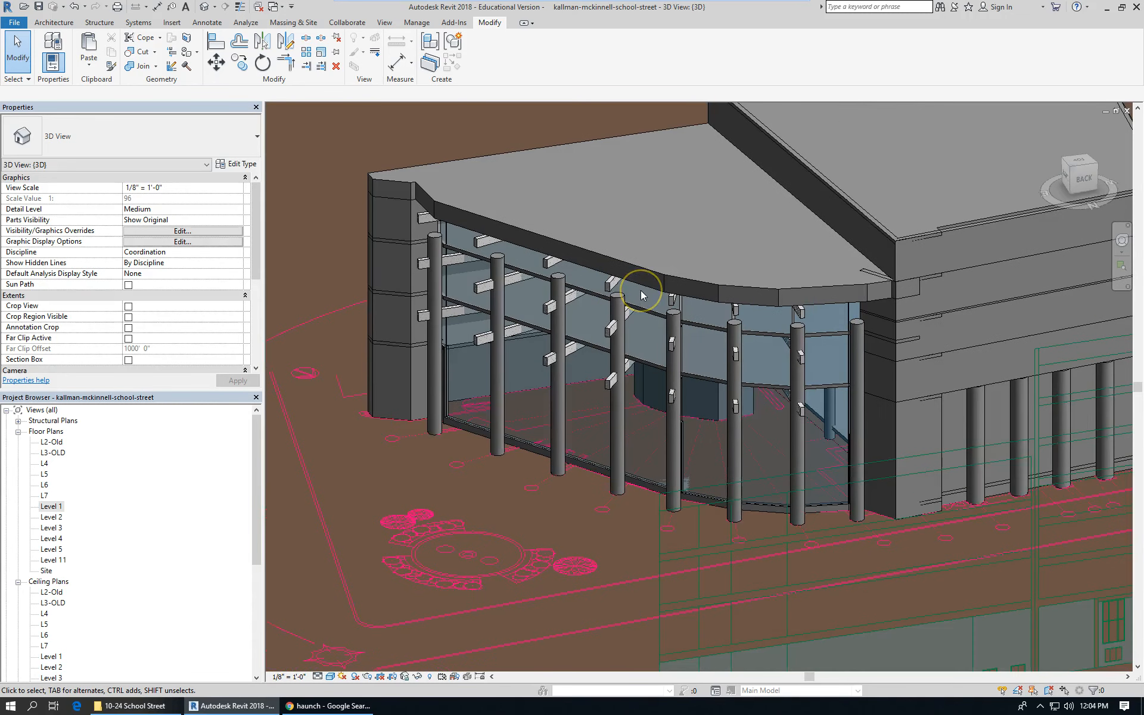
middle_click_drag(570, 390, 563, 348, "shift")
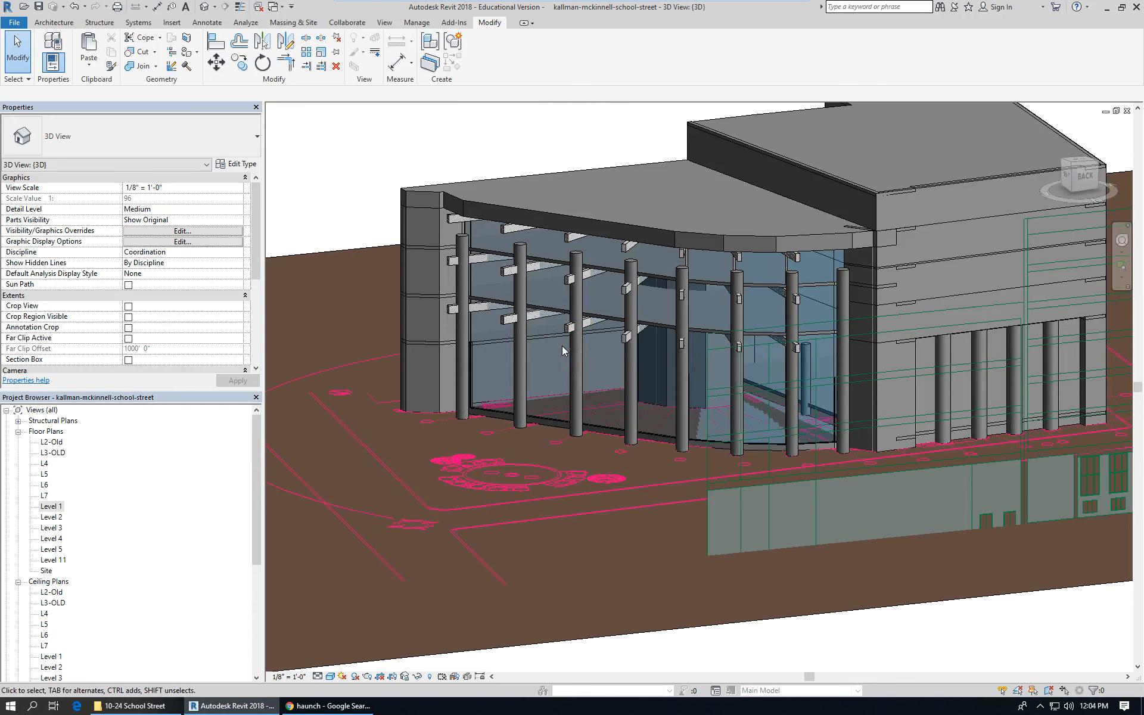
middle_click_drag(584, 330, 705, 434, "shift")
scroll(705, 437, "up", 4)
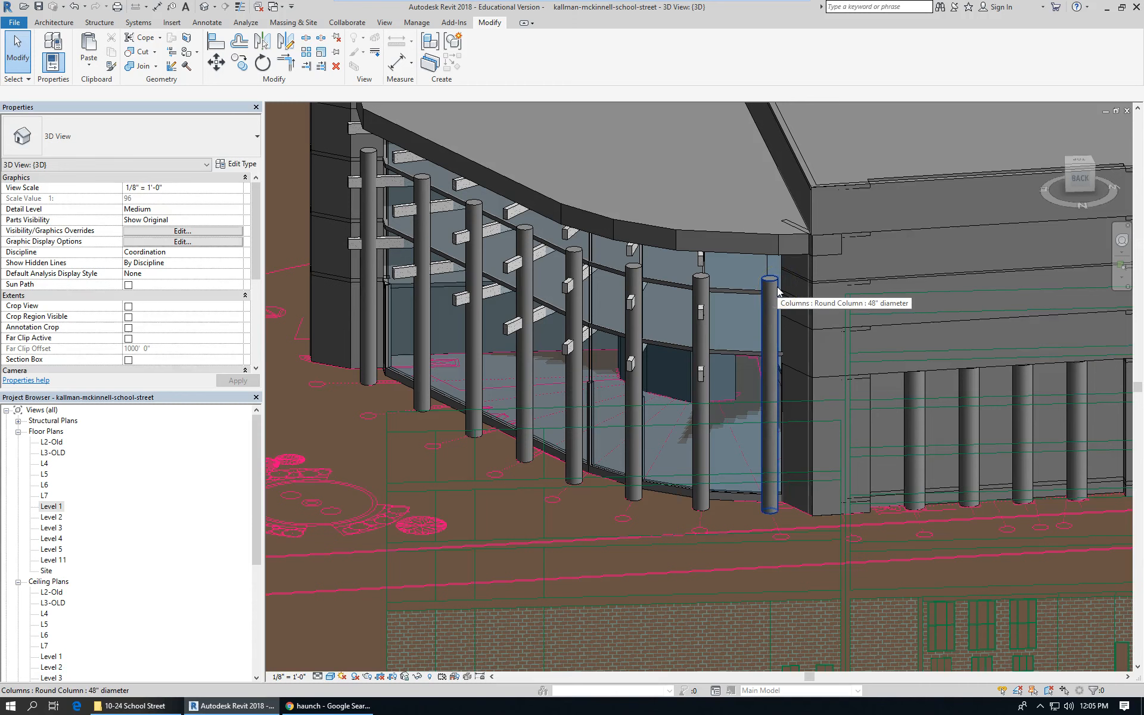
Step: Open the Level 3 radial beam group for editing, copy the beam nearest the building corner and paste it aligned to the same place
double_click(700, 377)
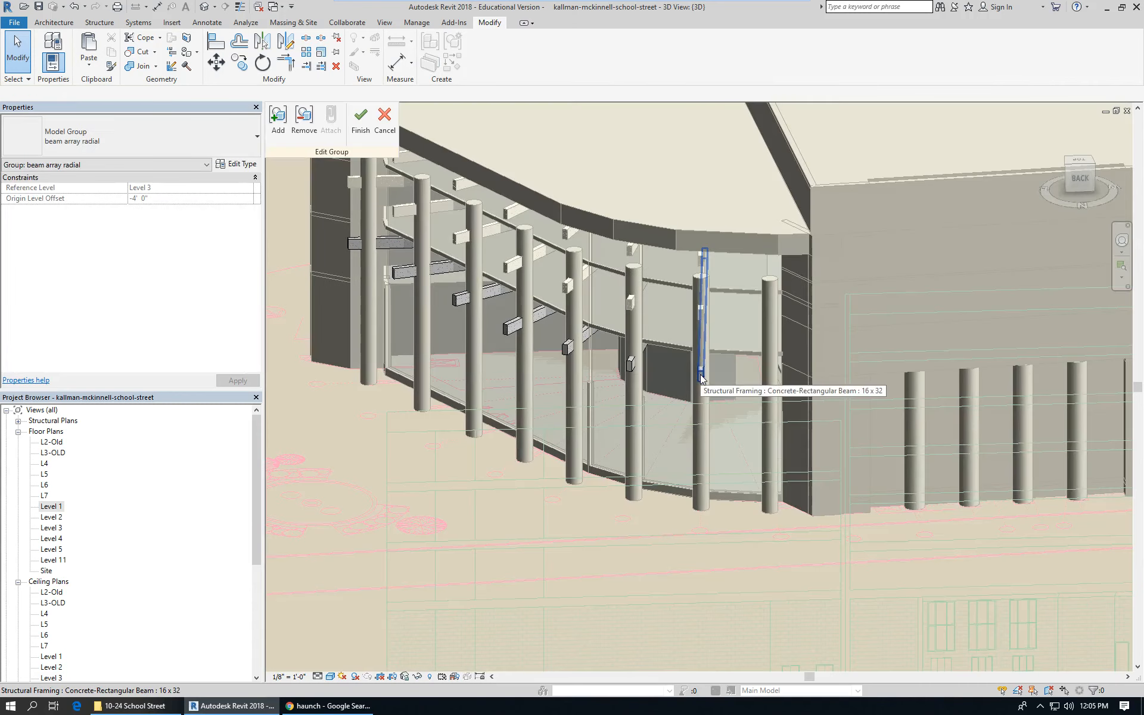
left_click(701, 375)
left_click(88, 65)
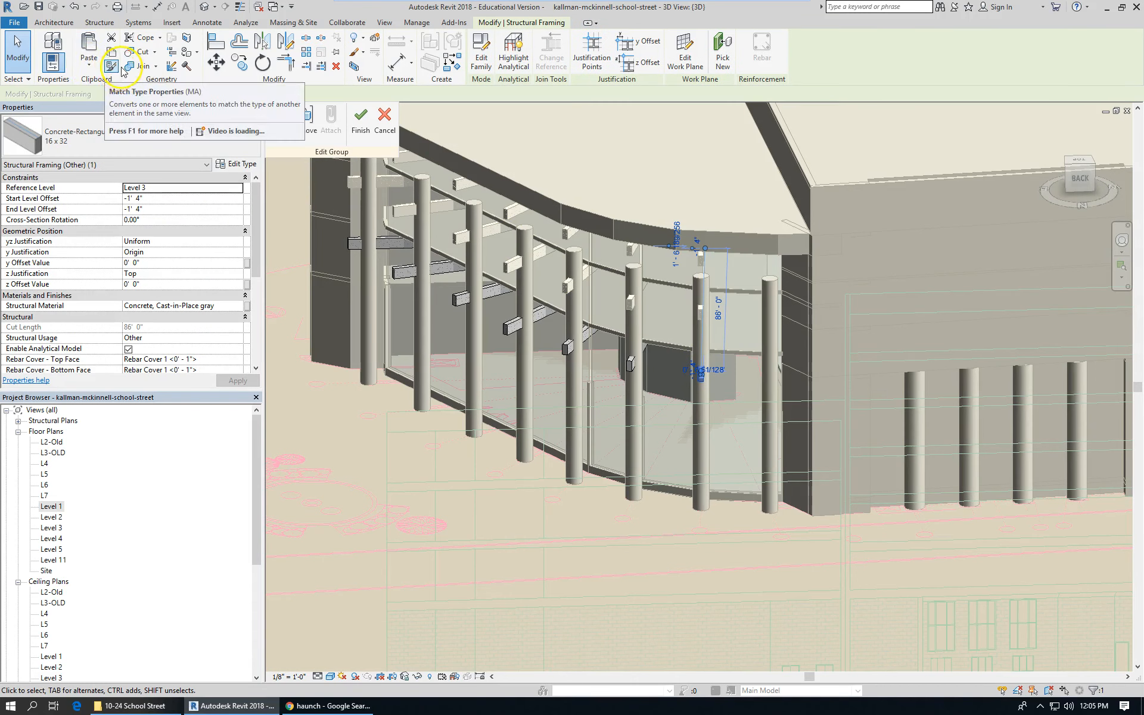
left_click(111, 52)
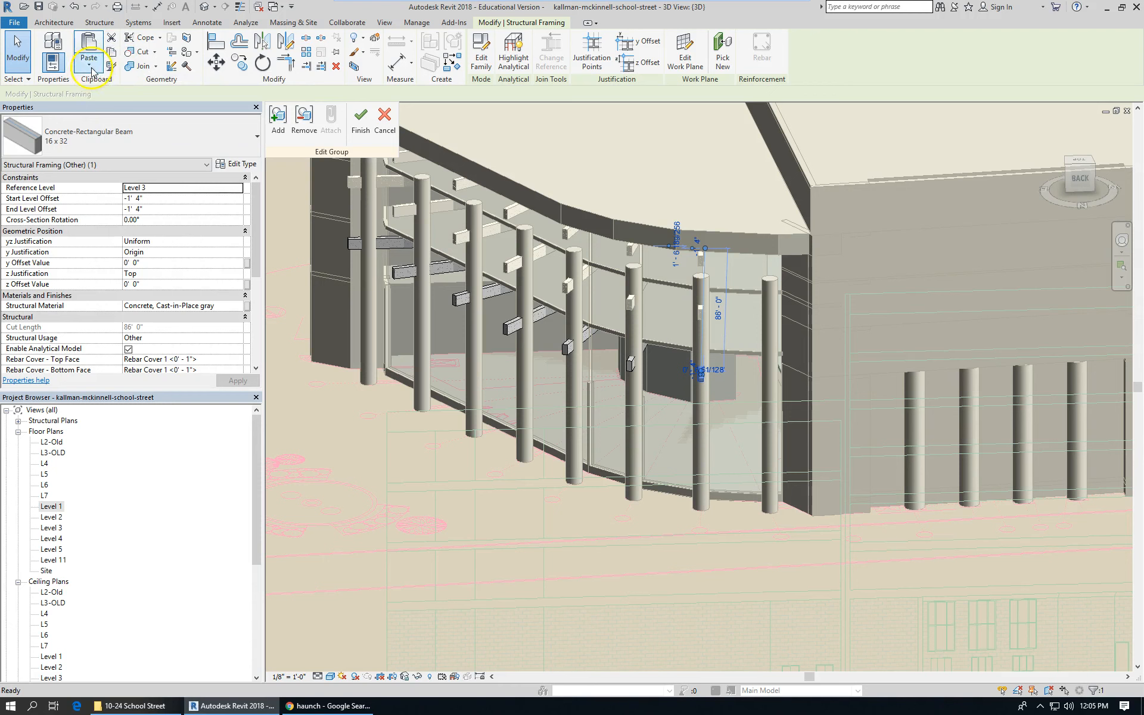
left_click(88, 59)
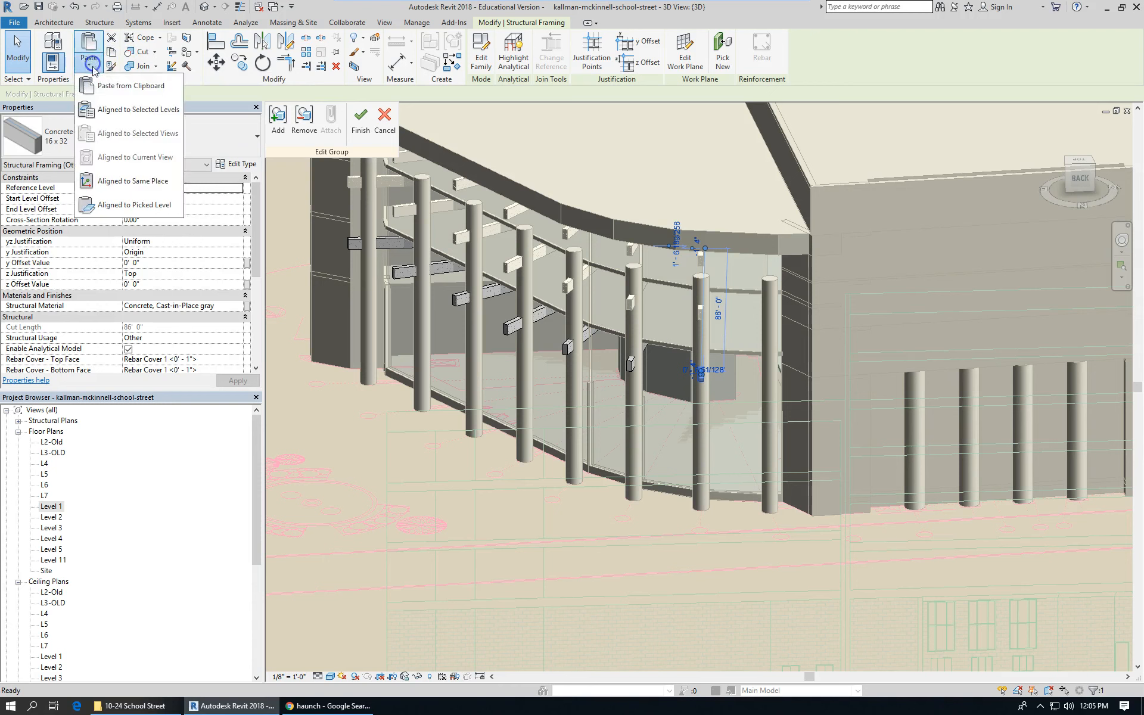
left_click(143, 181)
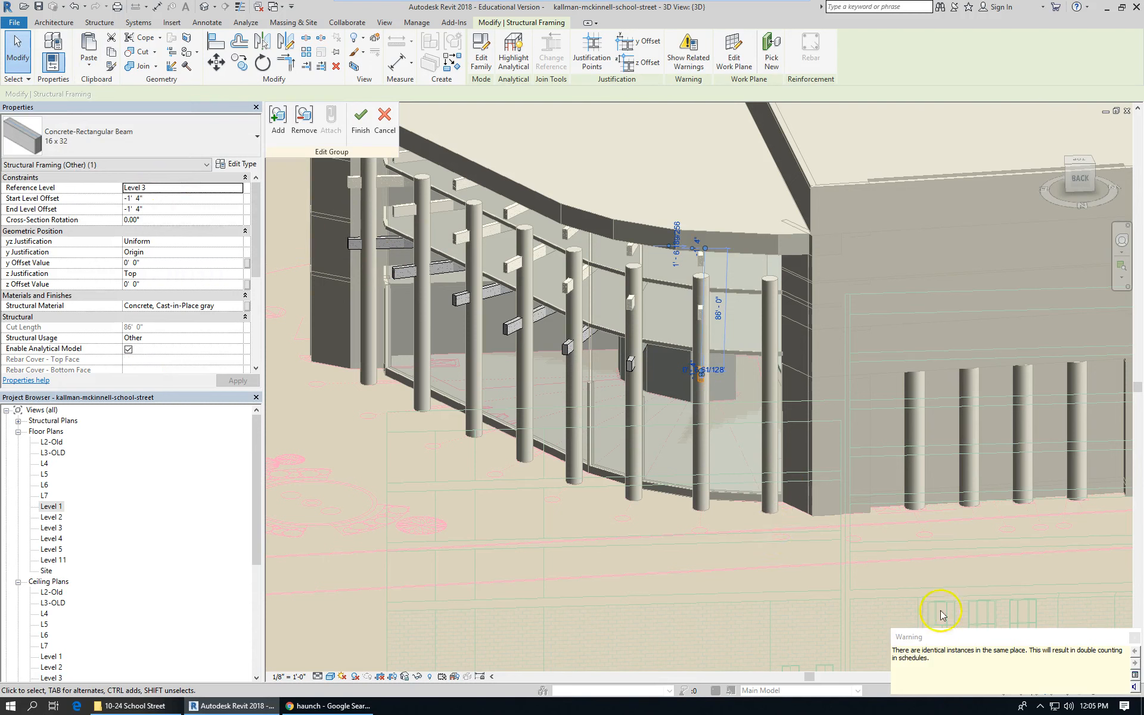
Step: Move the pasted beam between the last two columns at the building corner and finish editing the group
left_click(216, 62)
left_click(611, 545)
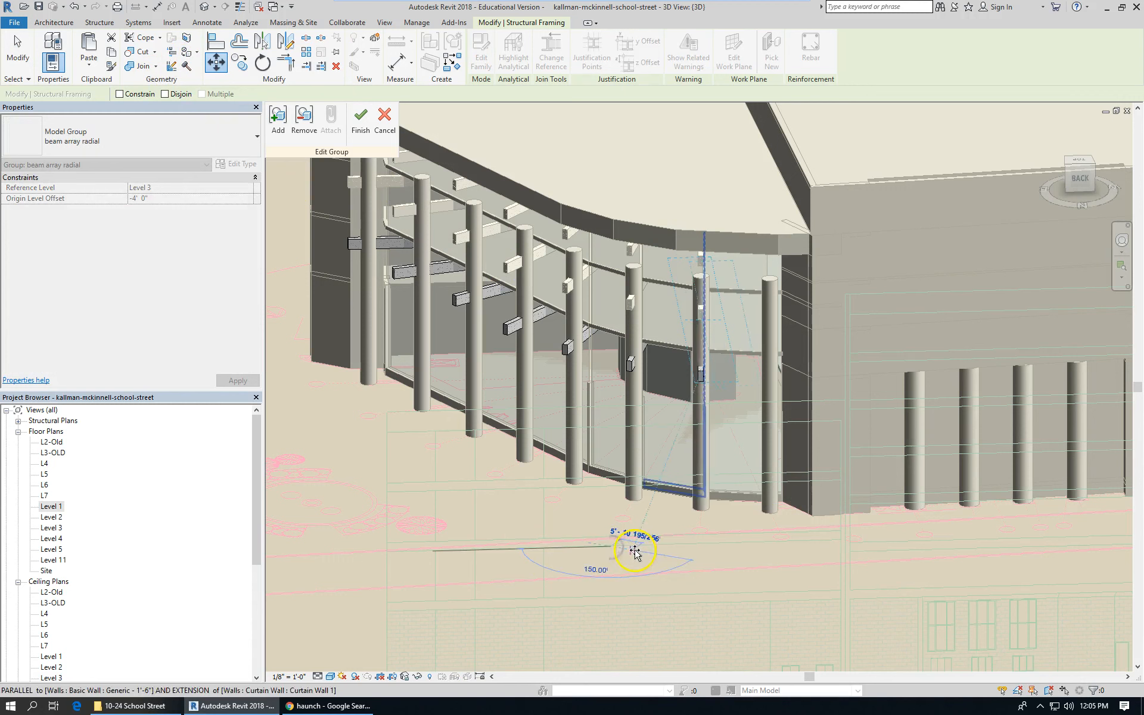
left_click(644, 551)
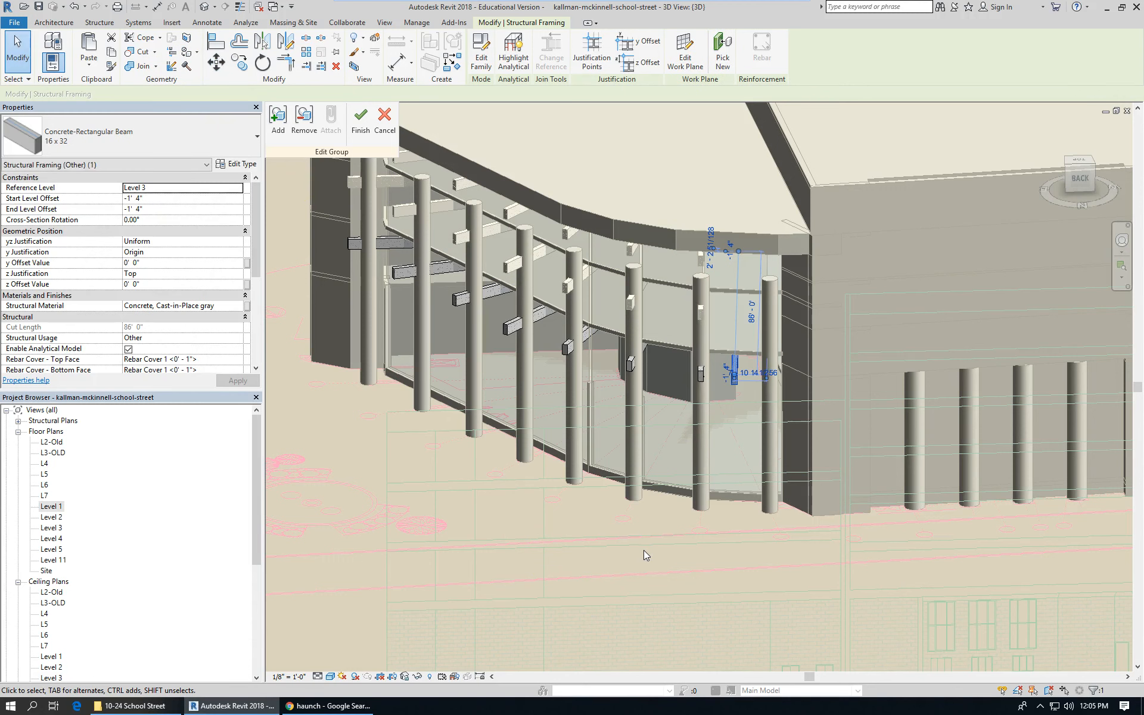
left_click(360, 119)
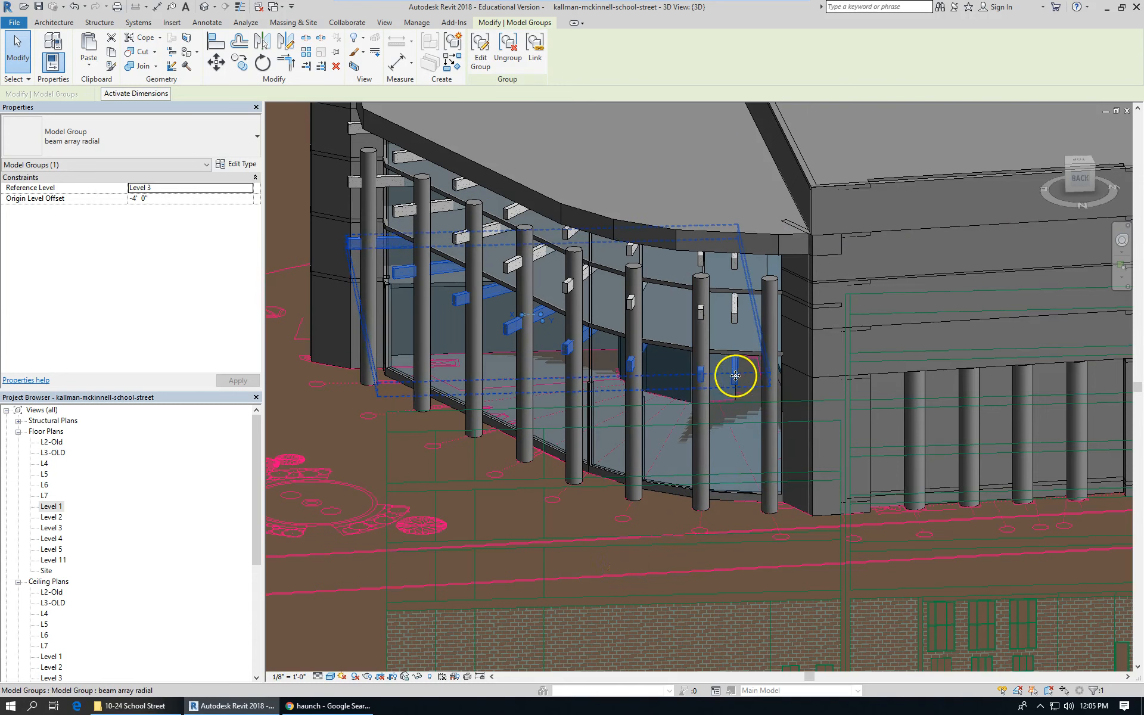
left_click(22, 57)
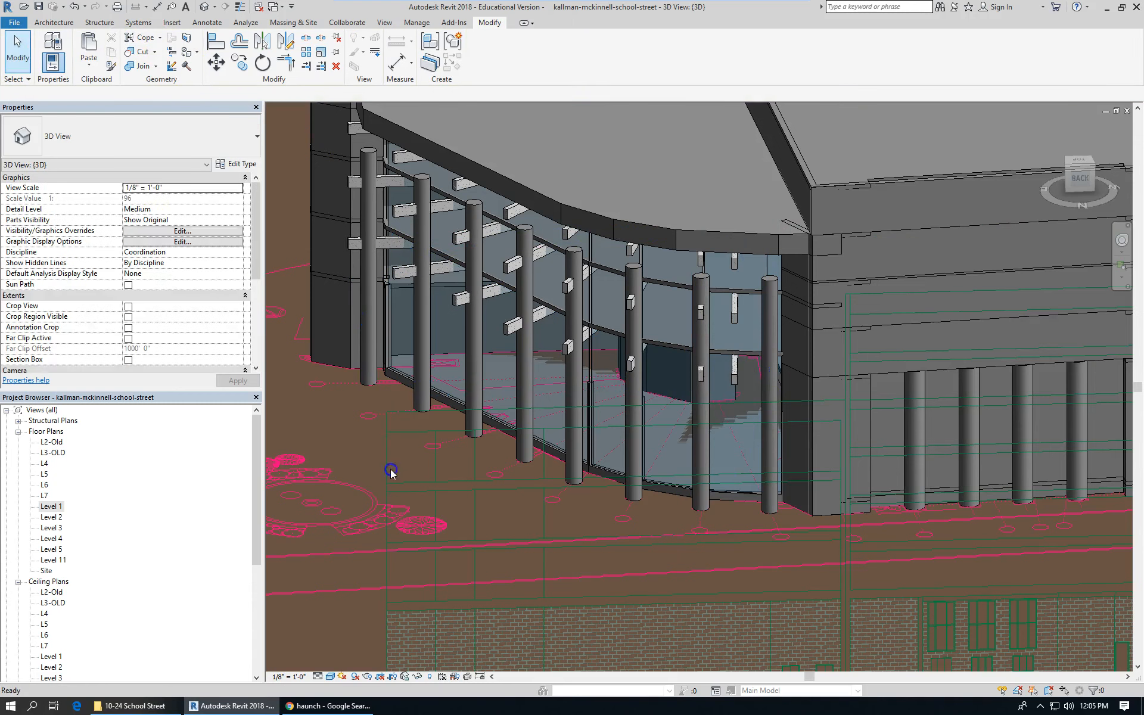
Step: Reopen the radial beam group for editing and examine the Level 1, Level 4, Level 5 and L7 floor plans for the beams
double_click(738, 375)
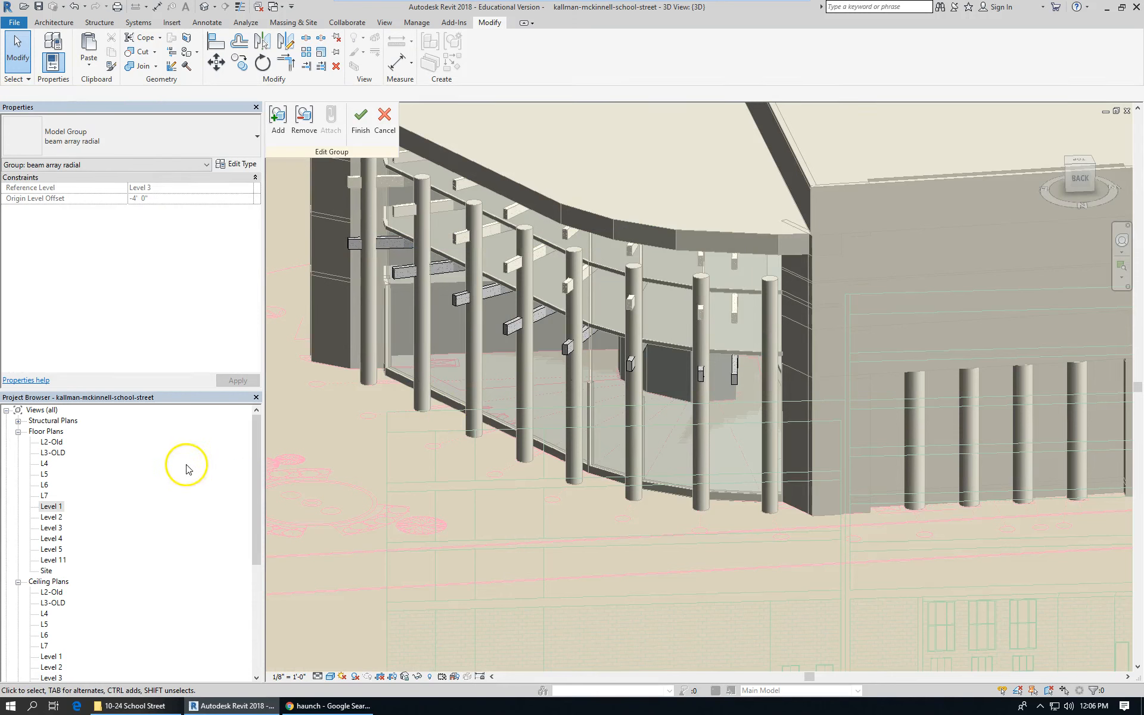
double_click(61, 508)
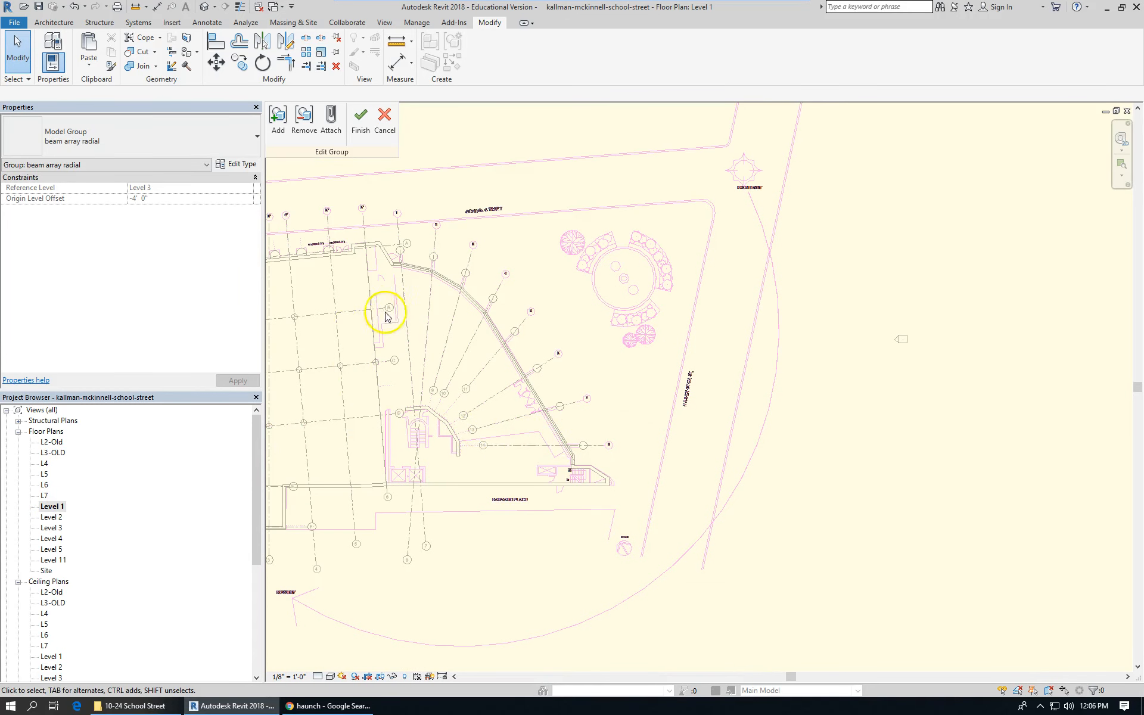
scroll(389, 317, "up", 4)
scroll(575, 317, "down", 2)
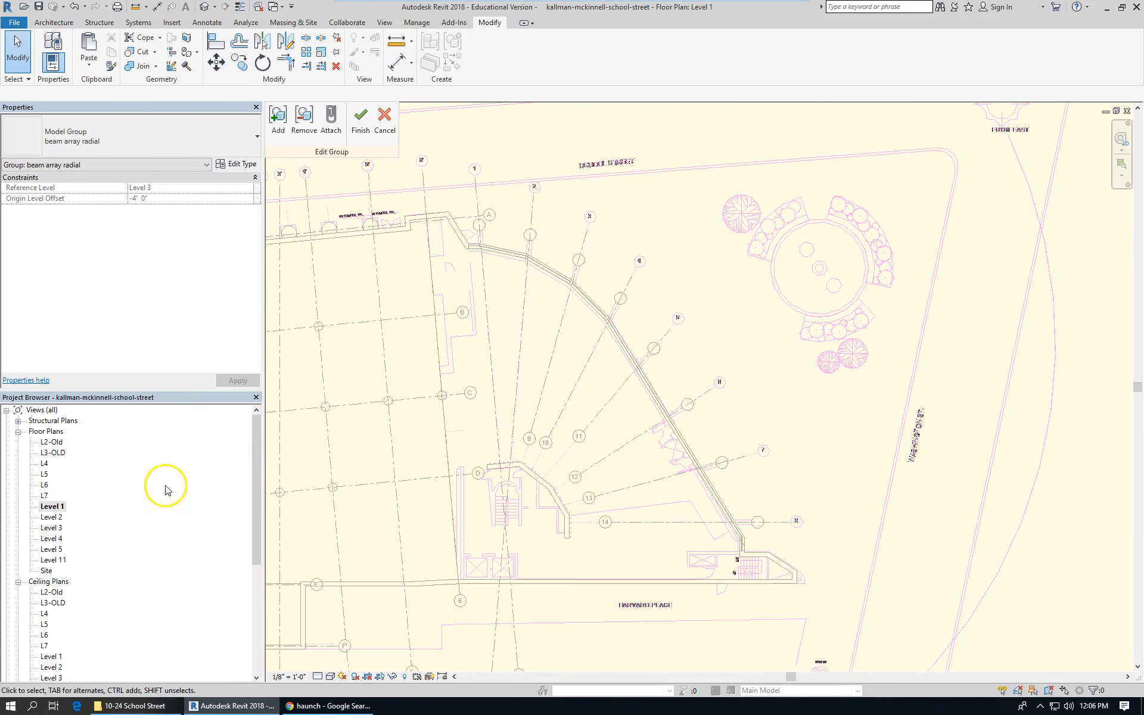
double_click(56, 539)
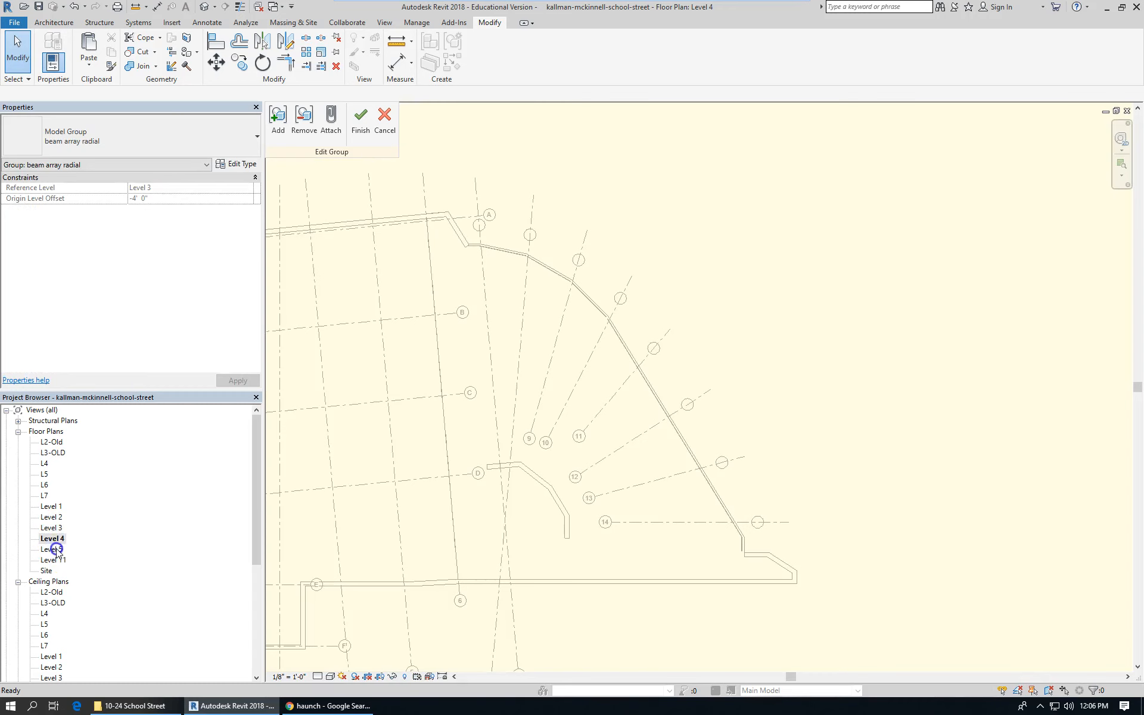
scroll(638, 518, "down", 3)
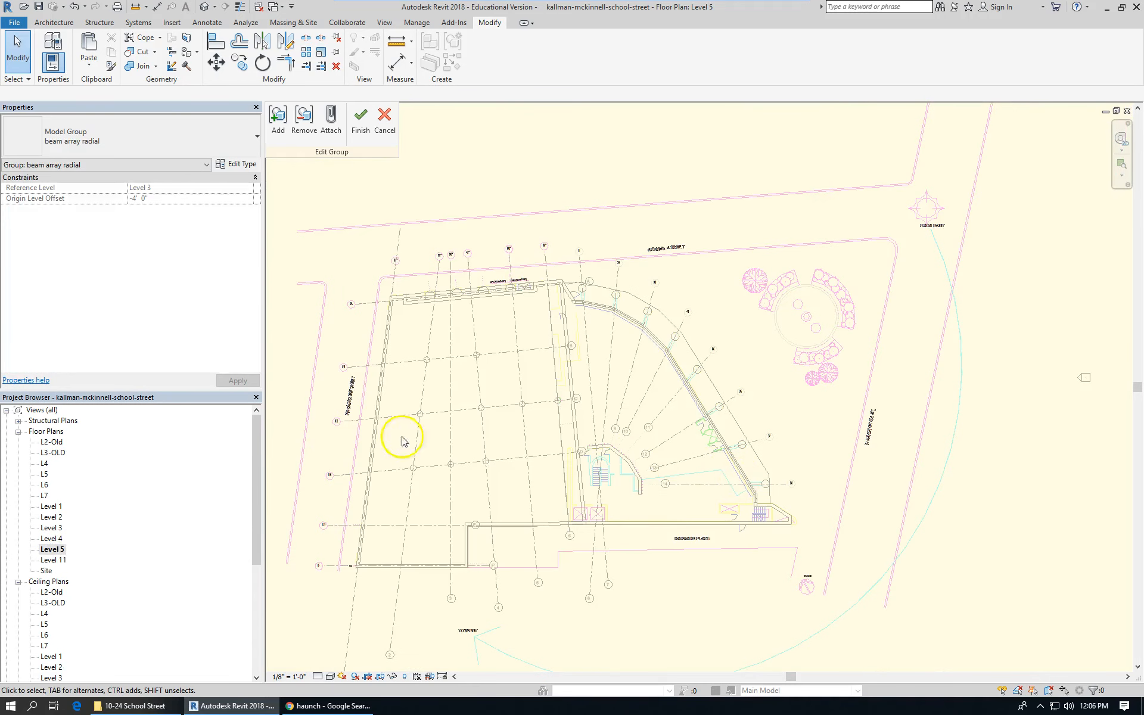
double_click(45, 496)
left_click(828, 533)
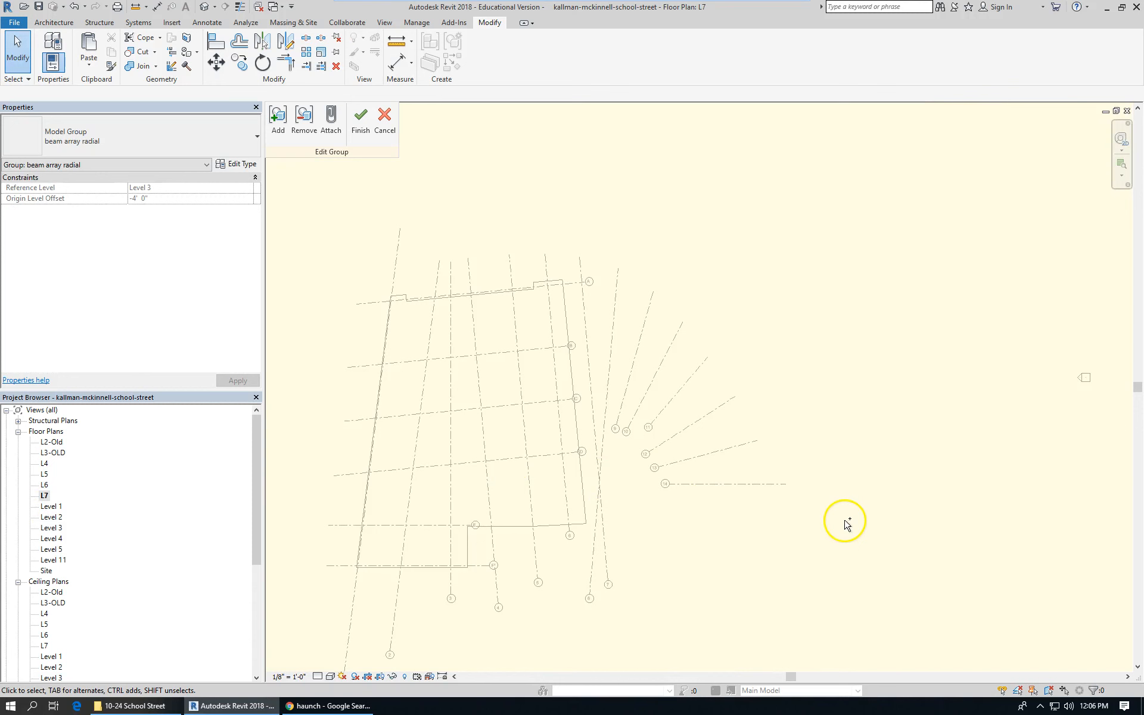
key("ctrl+Tab")
key("ctrl+Tab")
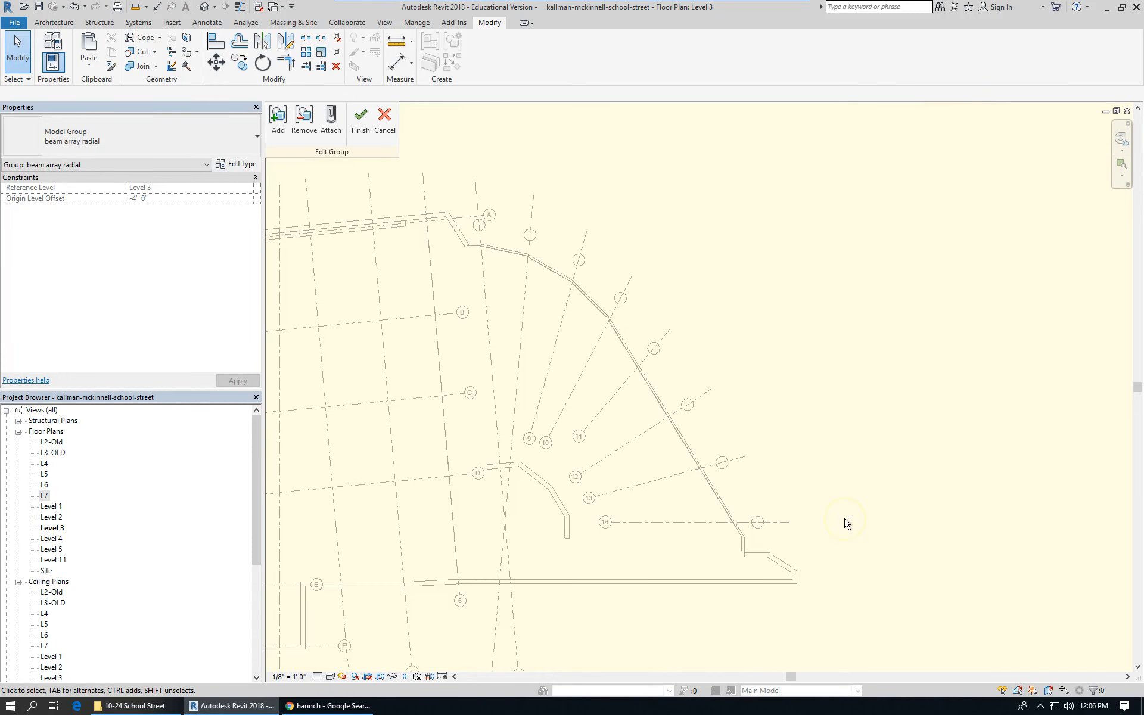
key("ctrl+Tab")
key("ctrl+Tab")
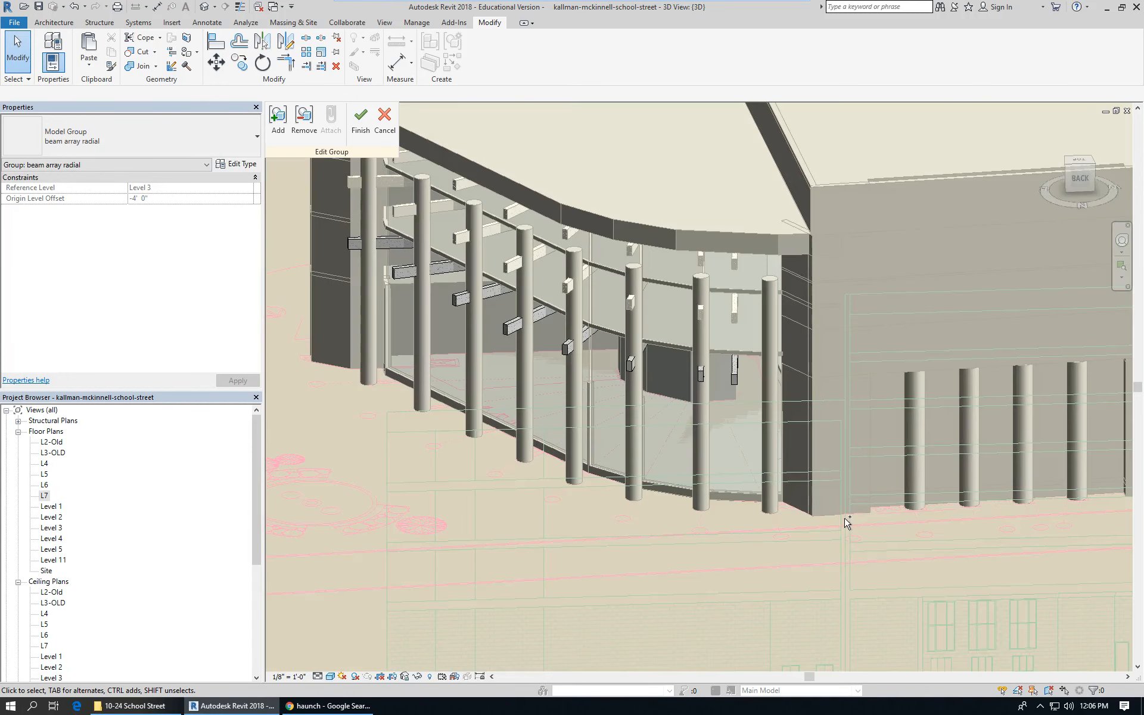
Step: Select the added beam in the group and check the L4 and L5 reflected ceiling plans, ending on the Level 3 reflected ceiling plan
left_click(738, 378)
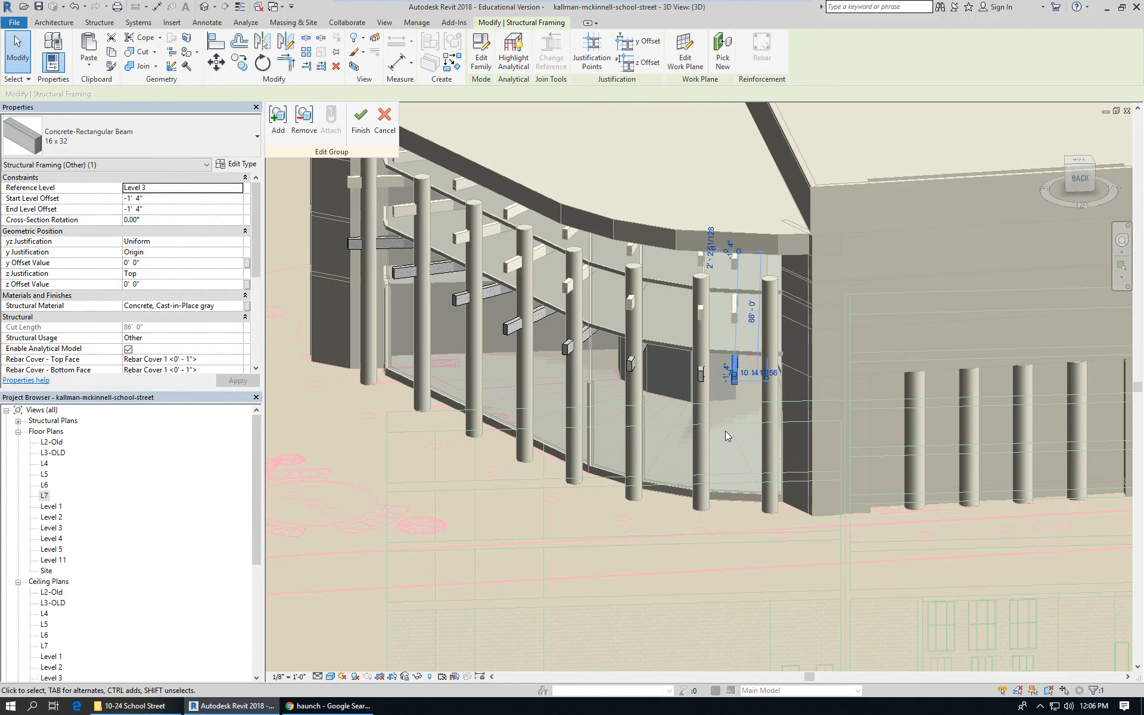
left_click(634, 520)
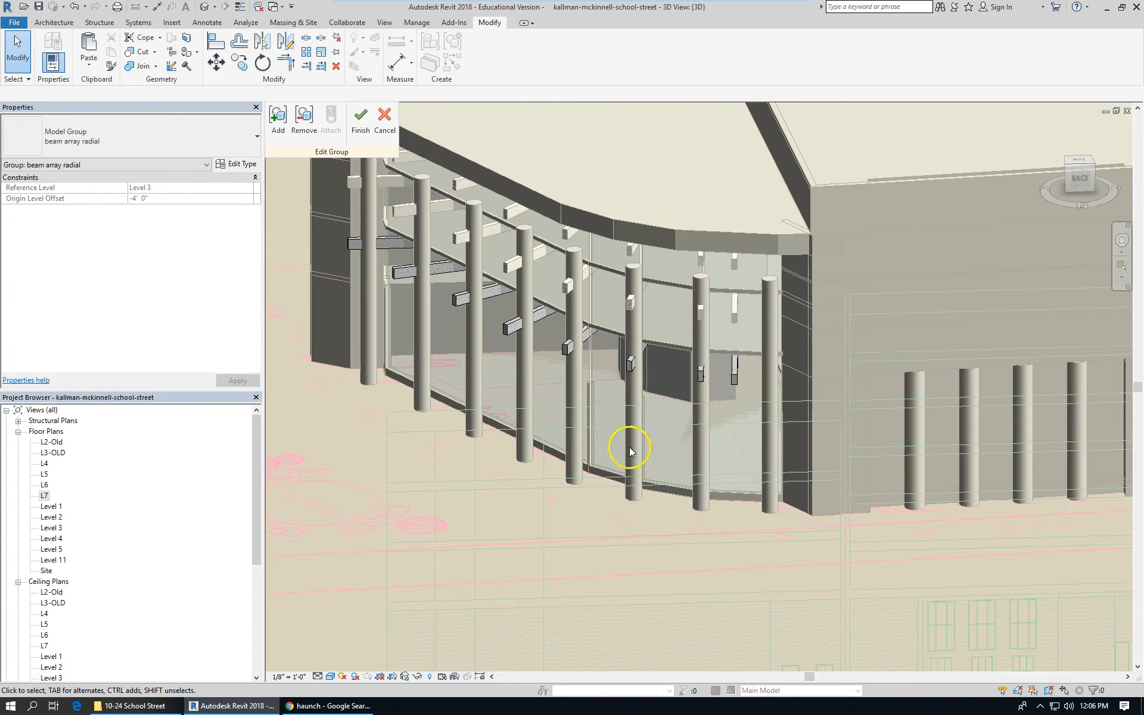
scroll(629, 447, "down", 3)
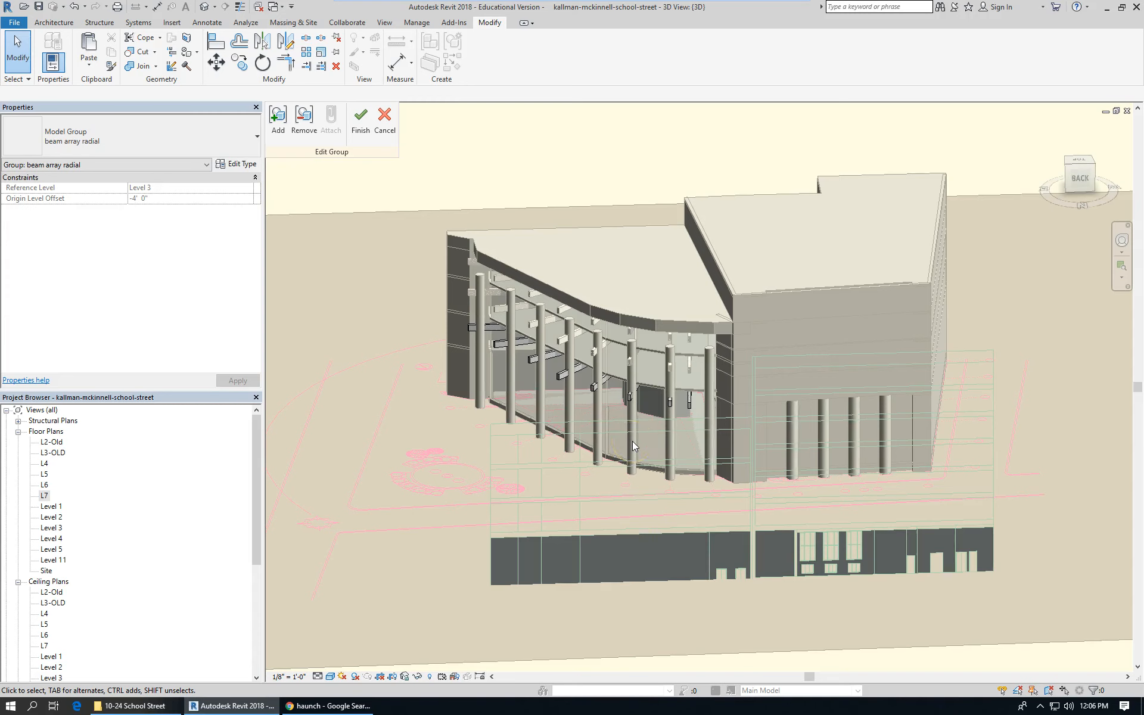
left_click(689, 400)
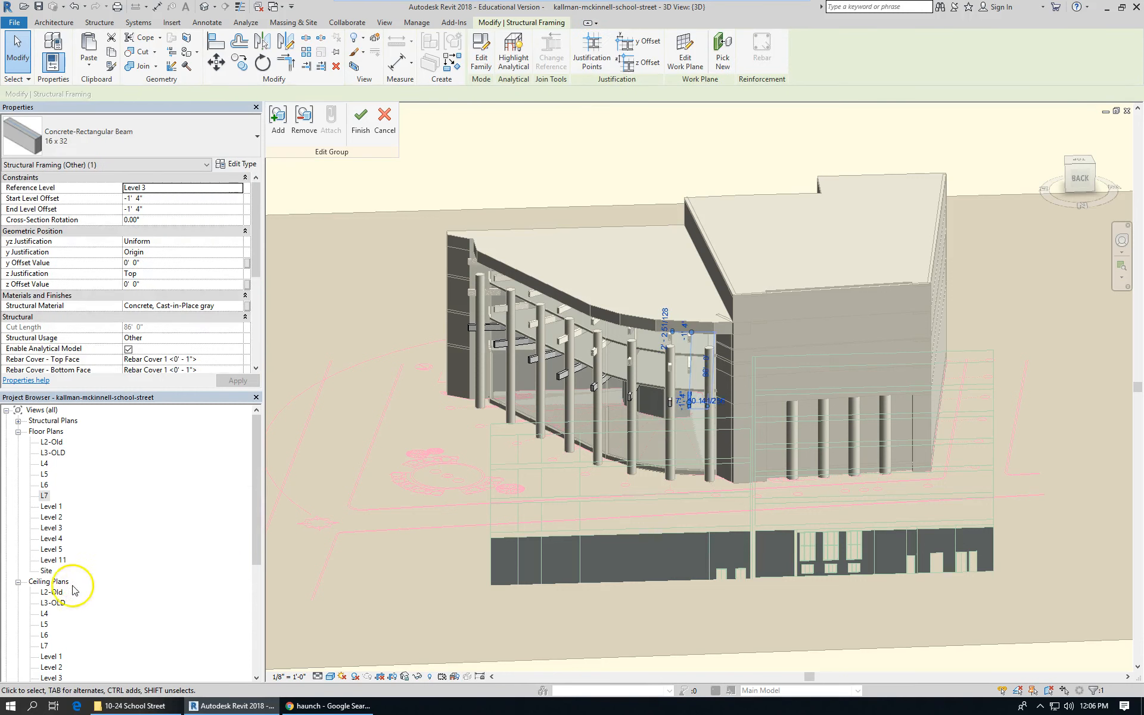
left_click(50, 616)
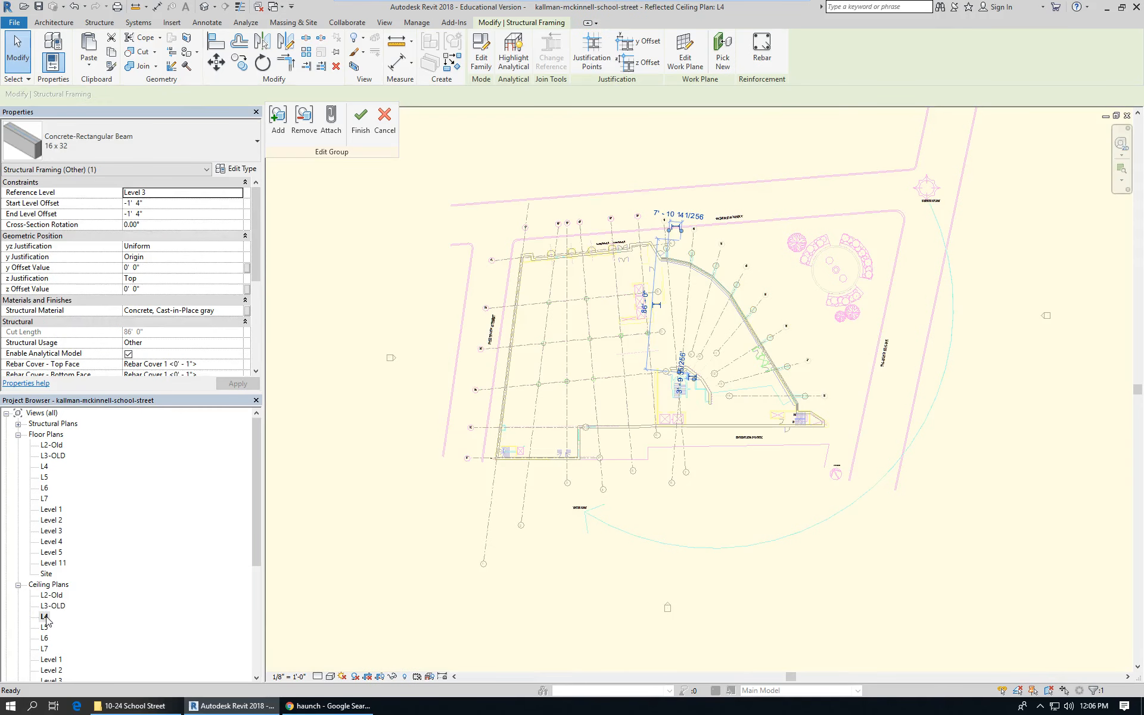
scroll(681, 275, "up", 4)
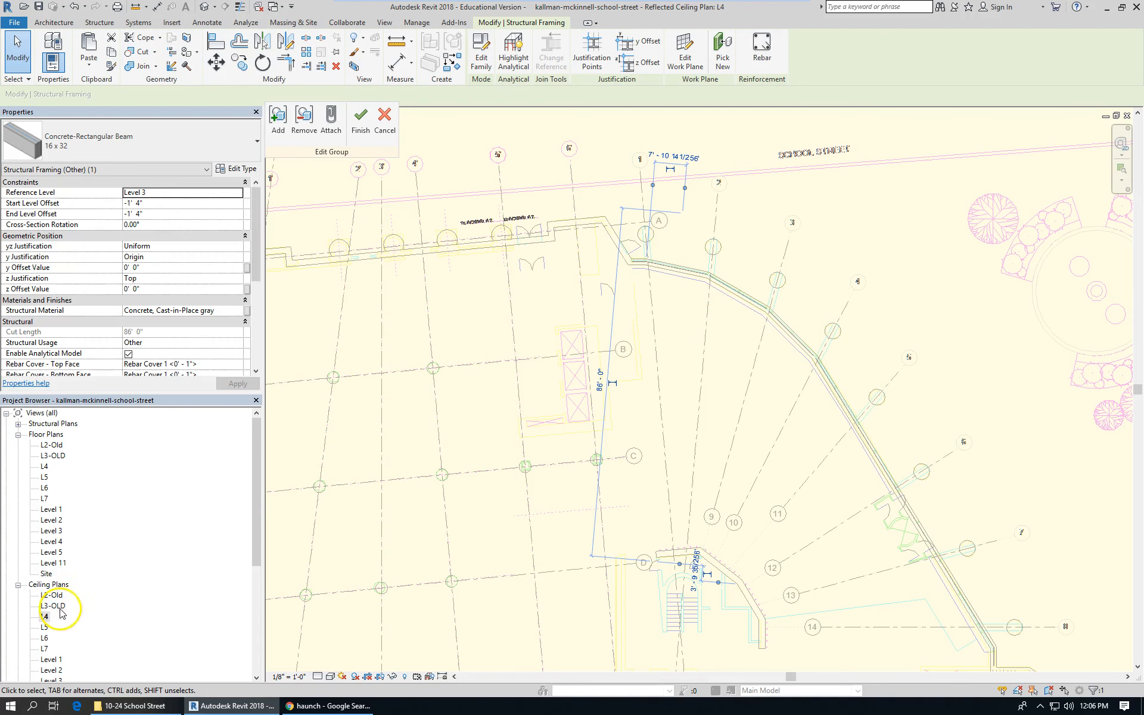
double_click(45, 624)
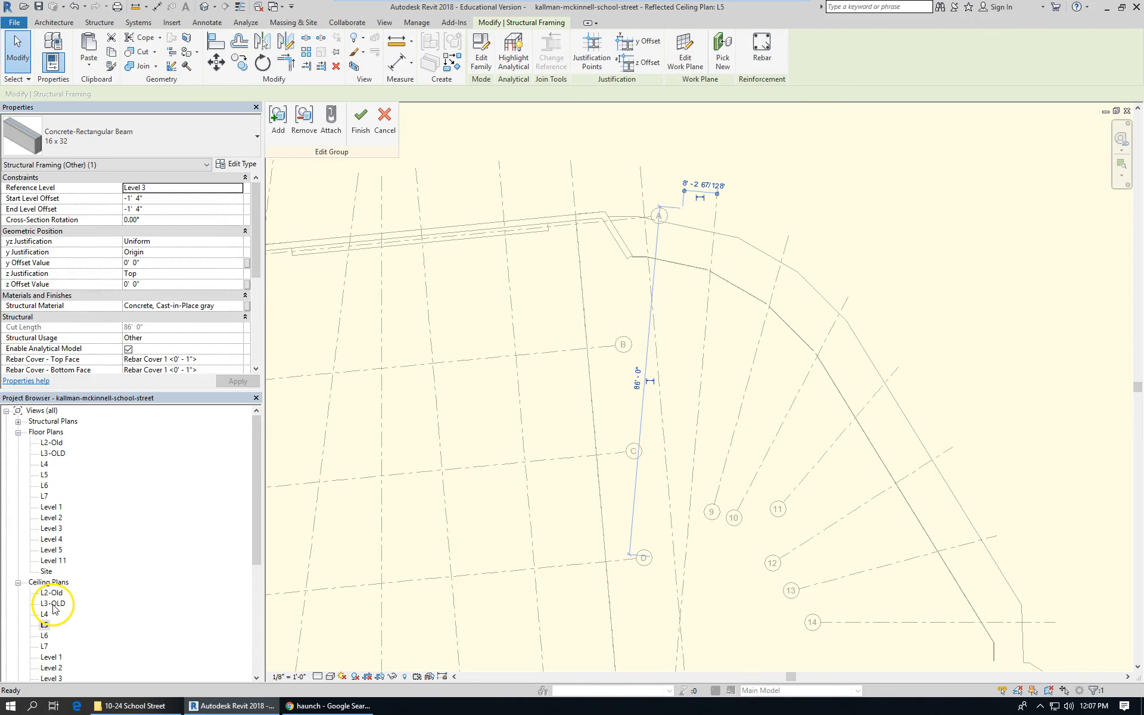
scroll(65, 604, "down", 3)
left_click(56, 628)
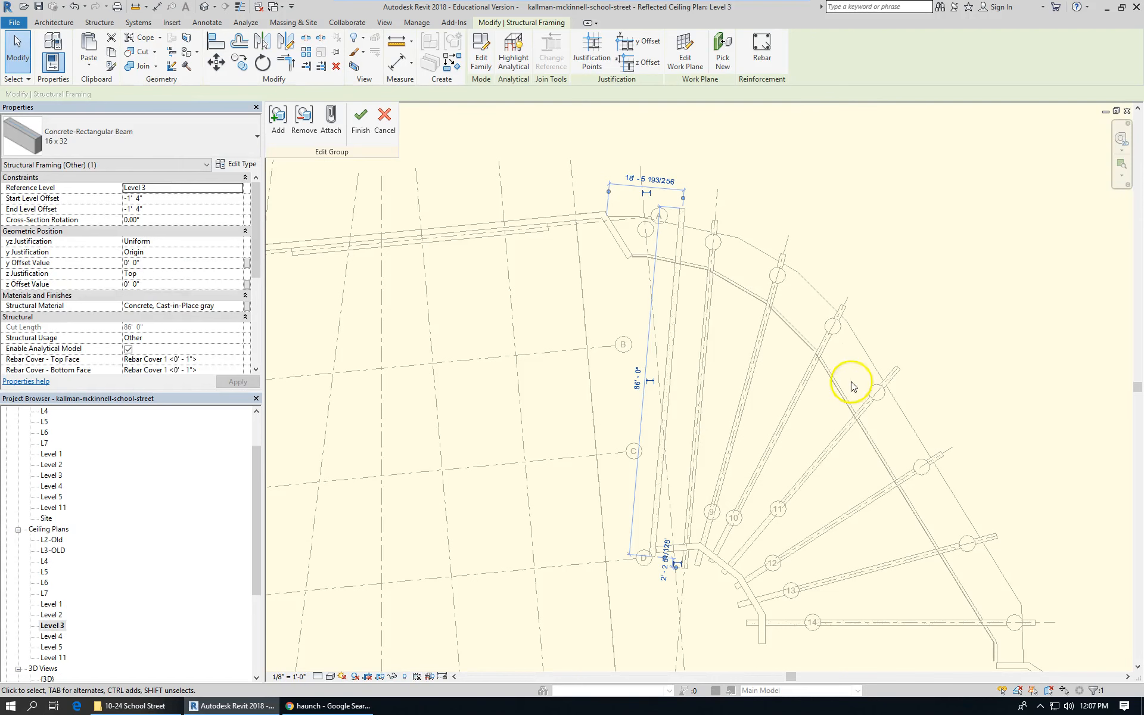
Step: Try to align the added beam with the angled grid line running through the end column near grid A
scroll(707, 333, "up", 2)
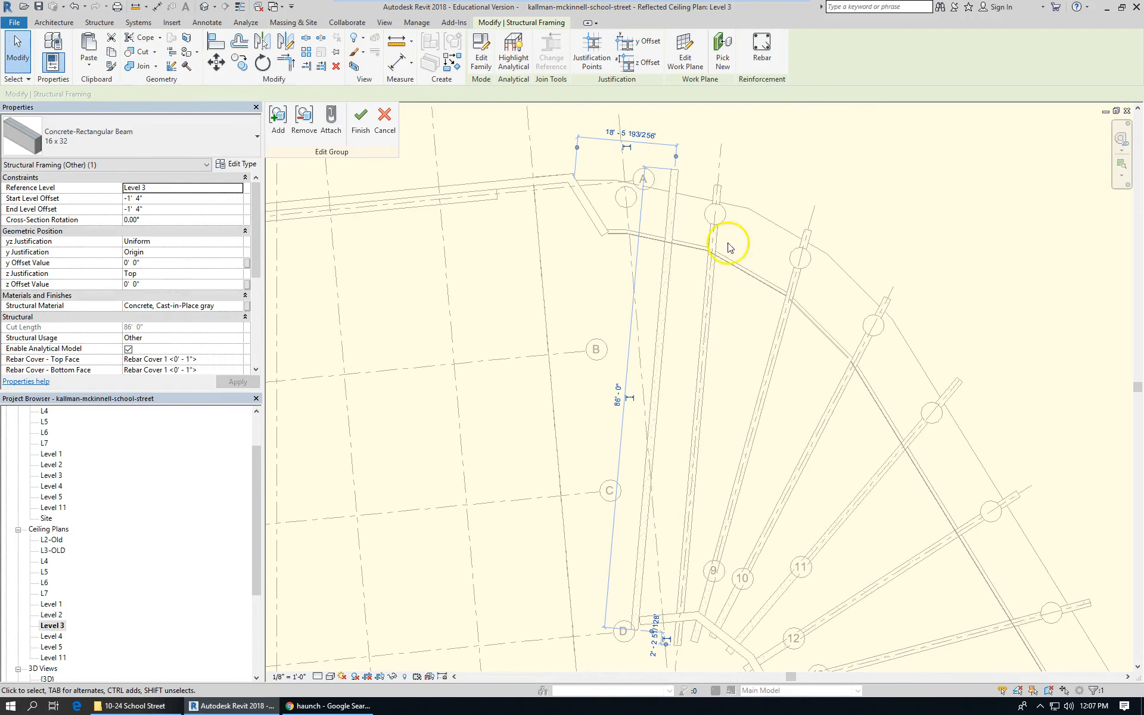
scroll(644, 230, "down", 2)
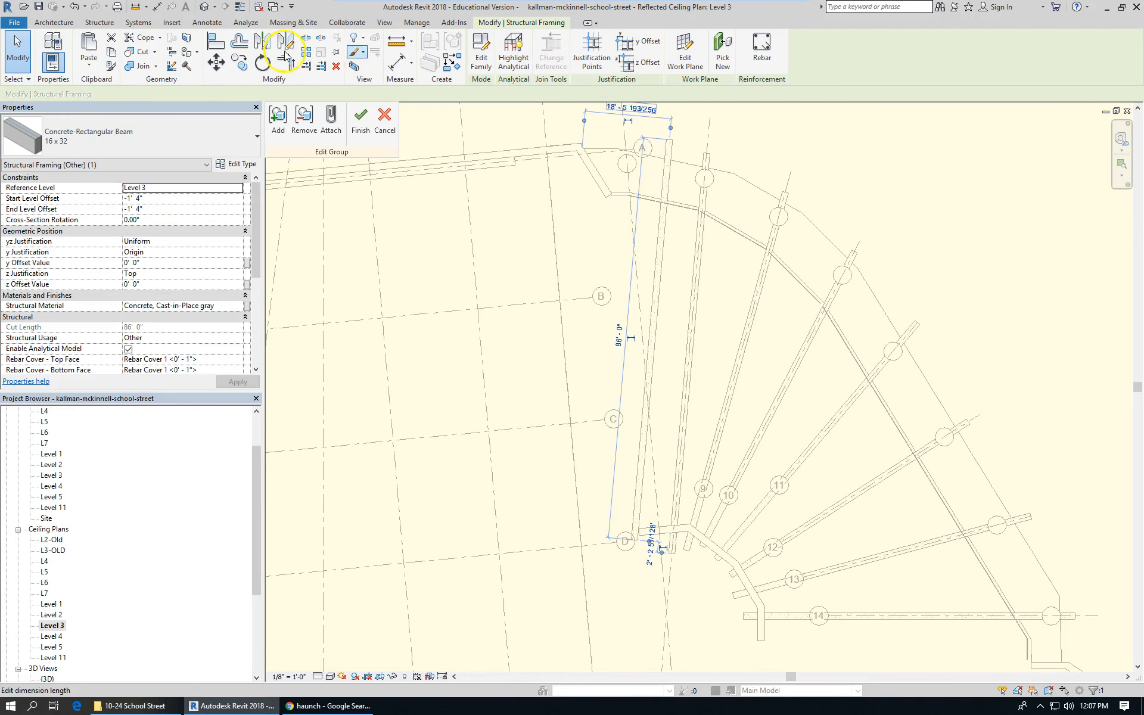
left_click(216, 44)
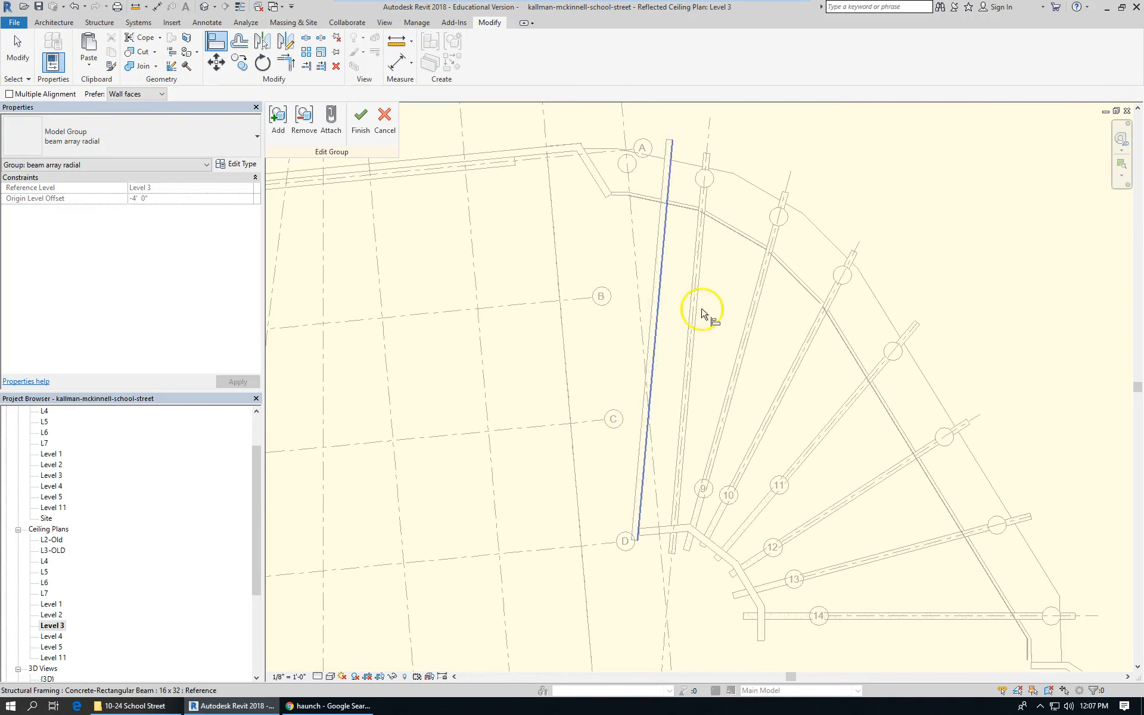
left_click(639, 280)
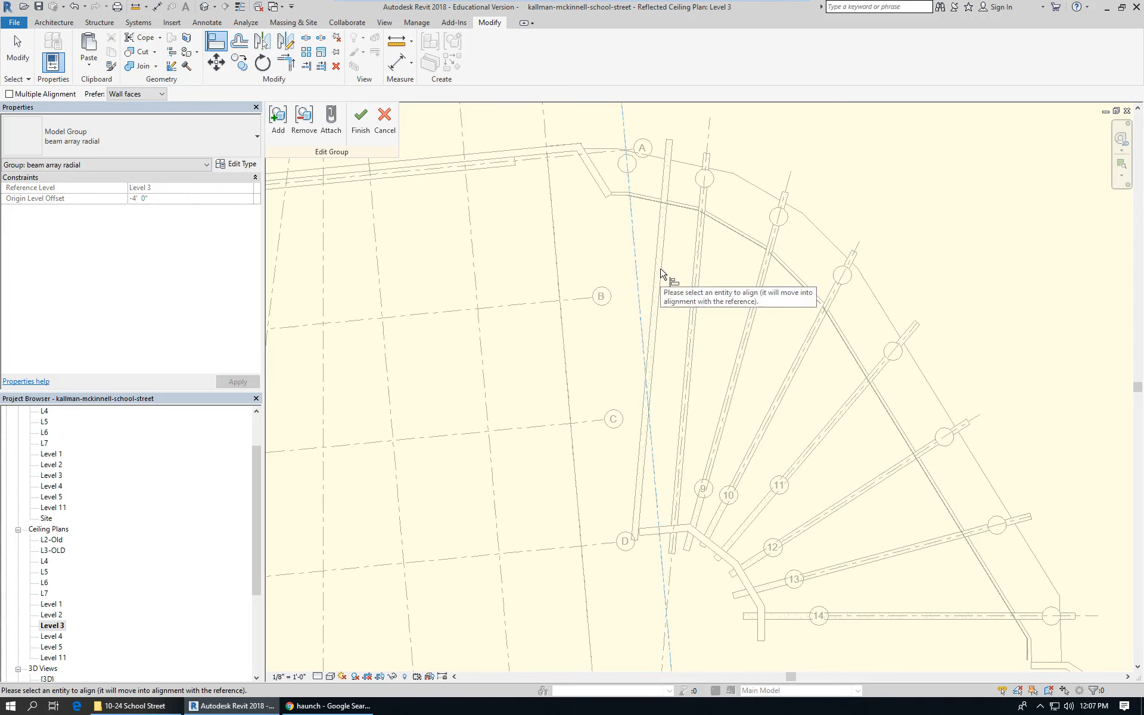
scroll(657, 277, "up", 3)
left_click(650, 278)
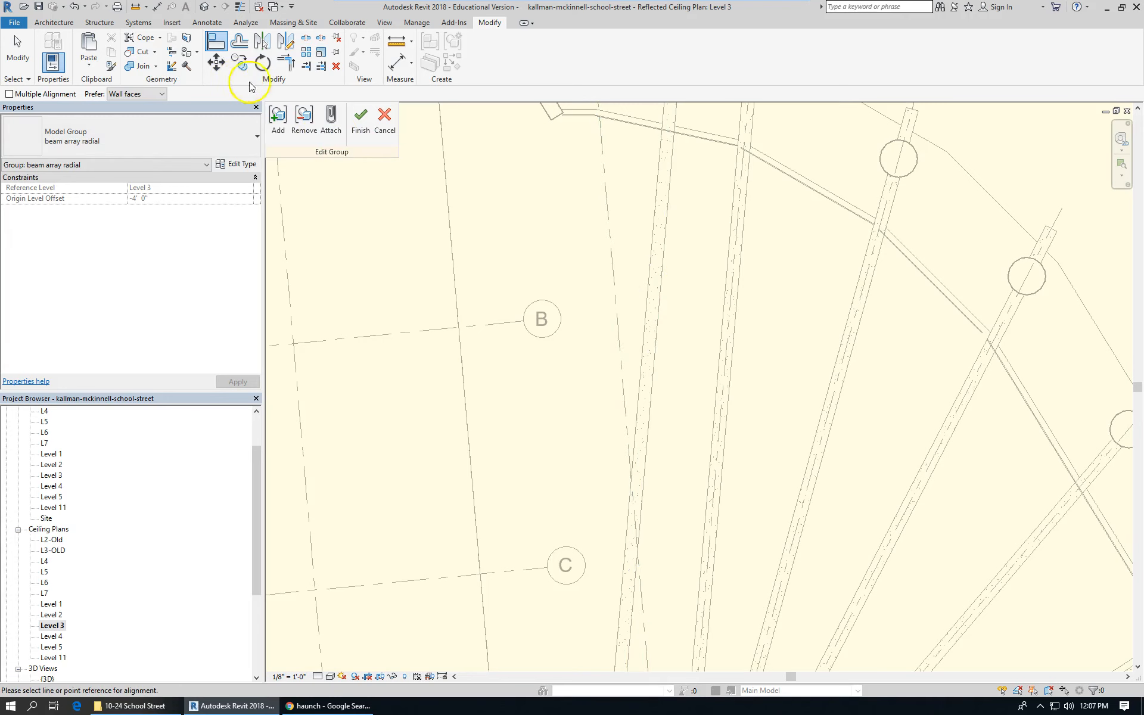
left_click(617, 330)
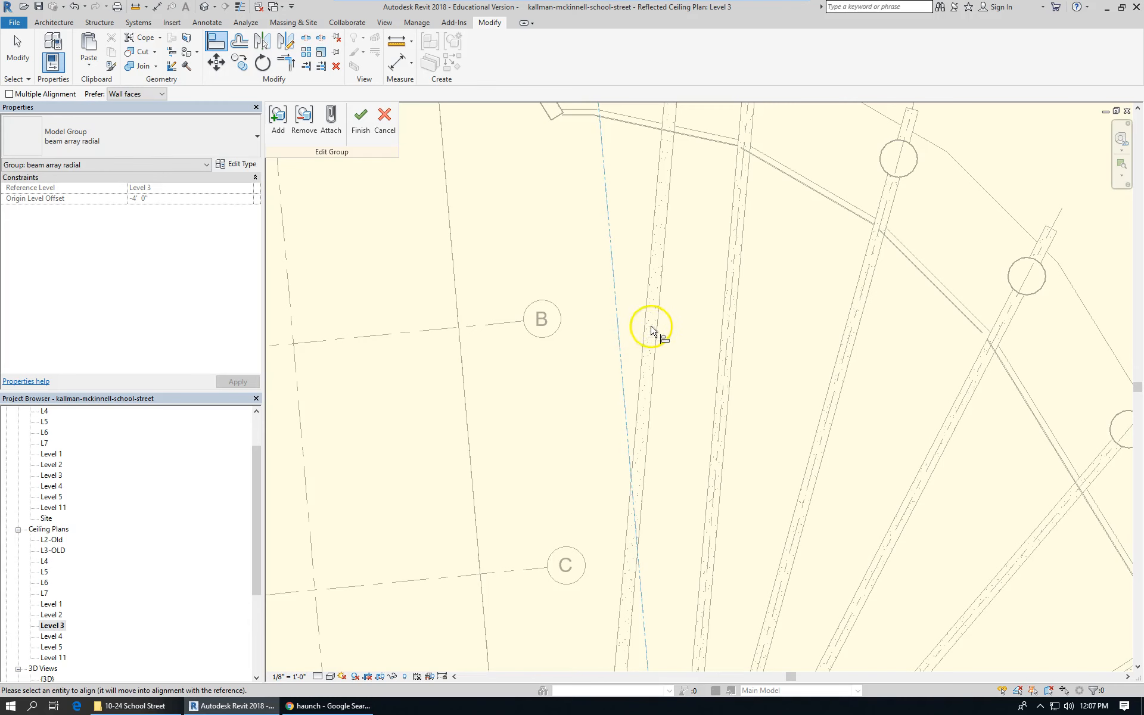
scroll(656, 328, "up", 2)
scroll(525, 334, "down", 4)
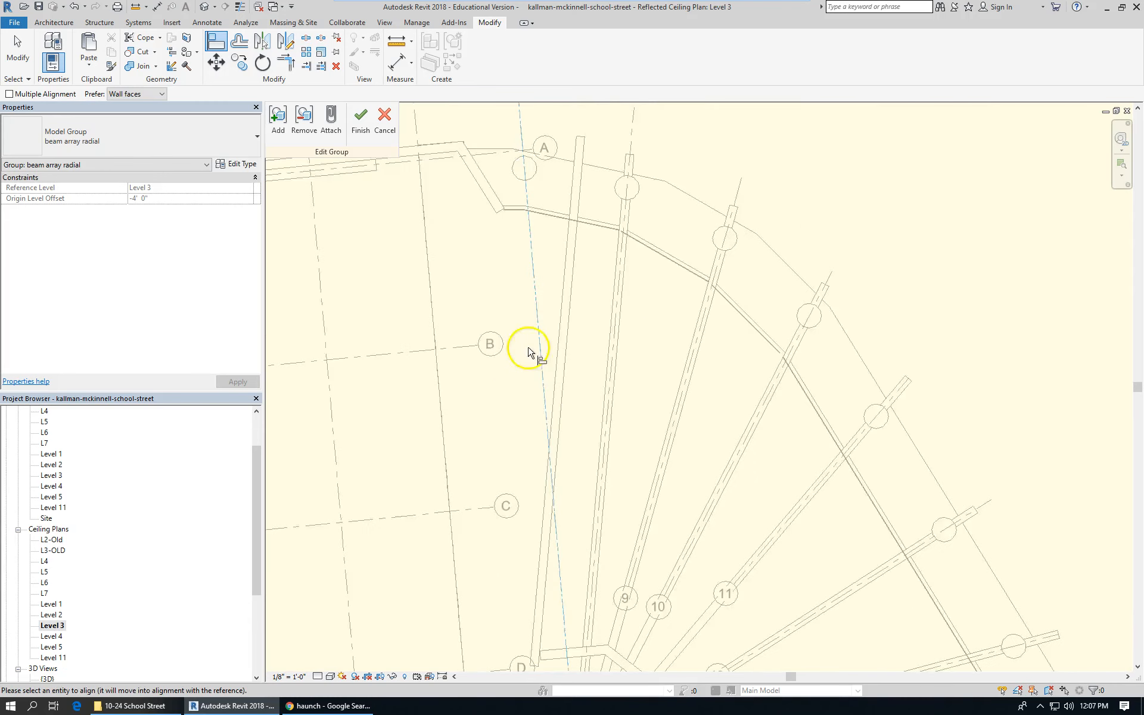
scroll(512, 560, "up", 1)
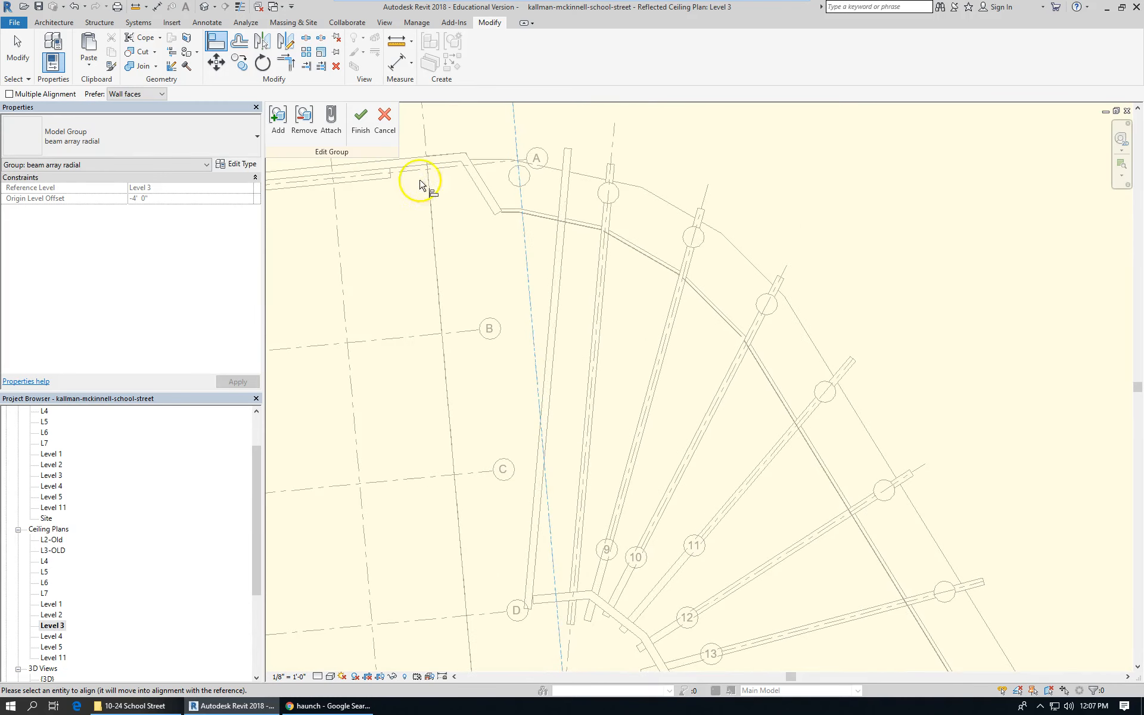
key("Escape")
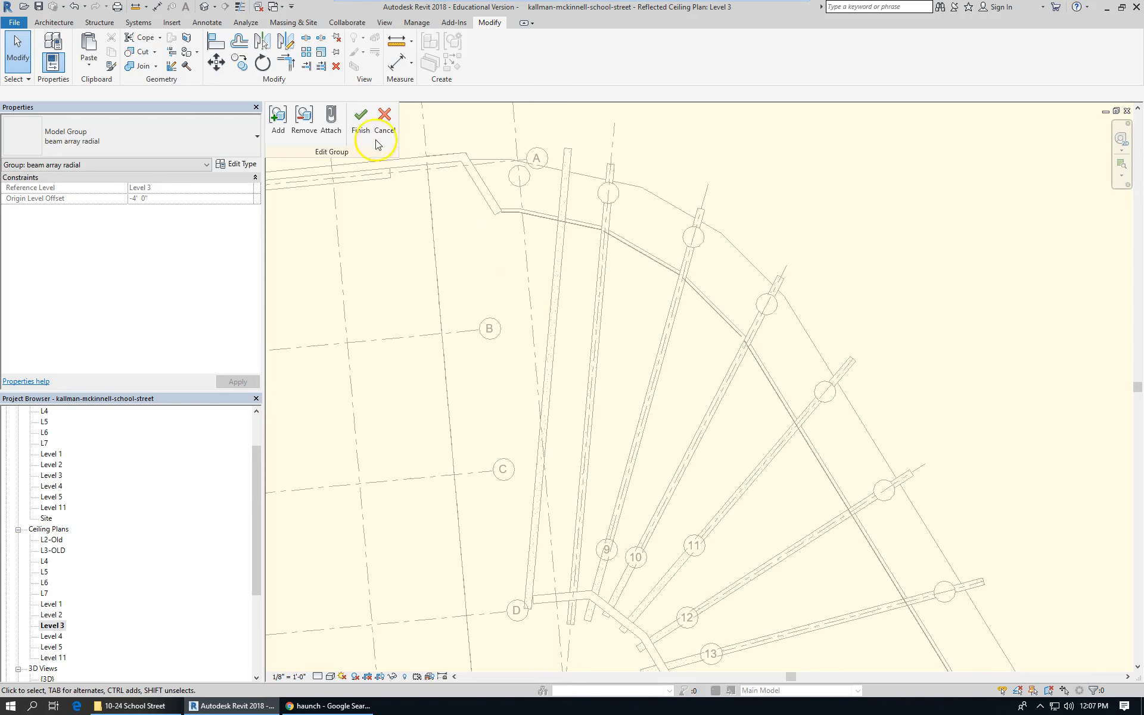
Step: Try to align the added beam in the Level 3 reflected ceiling plan and check the Level 4 and Level 5 ceiling plans for it
left_click(557, 237)
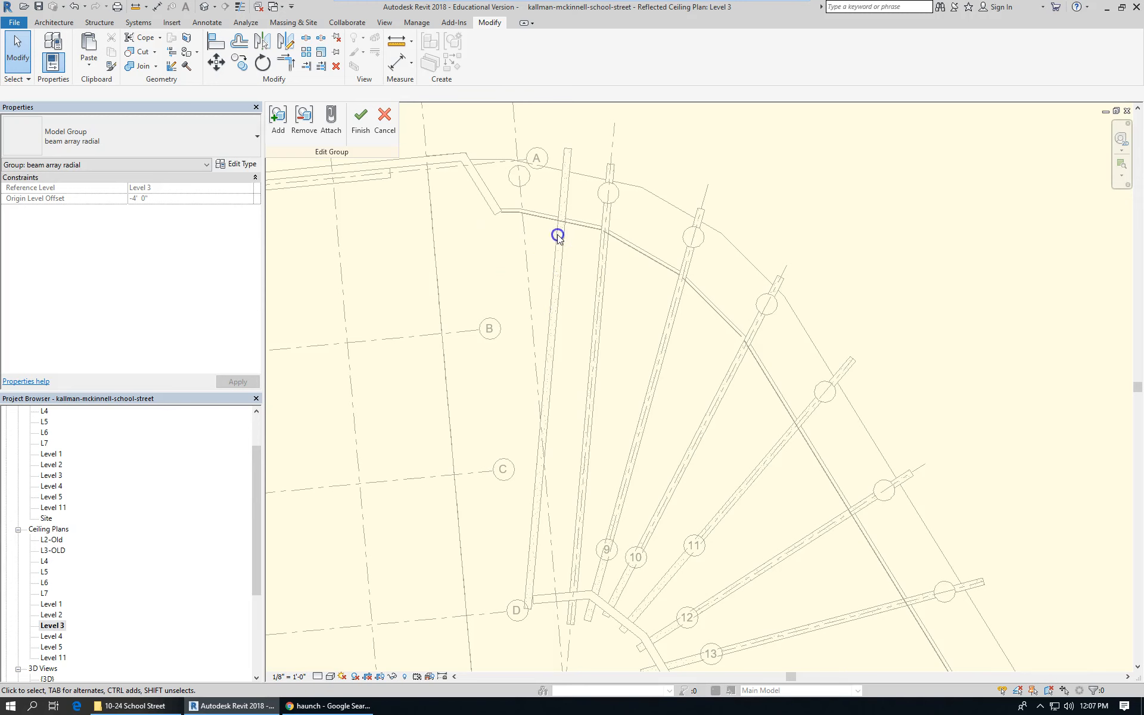
left_click(216, 48)
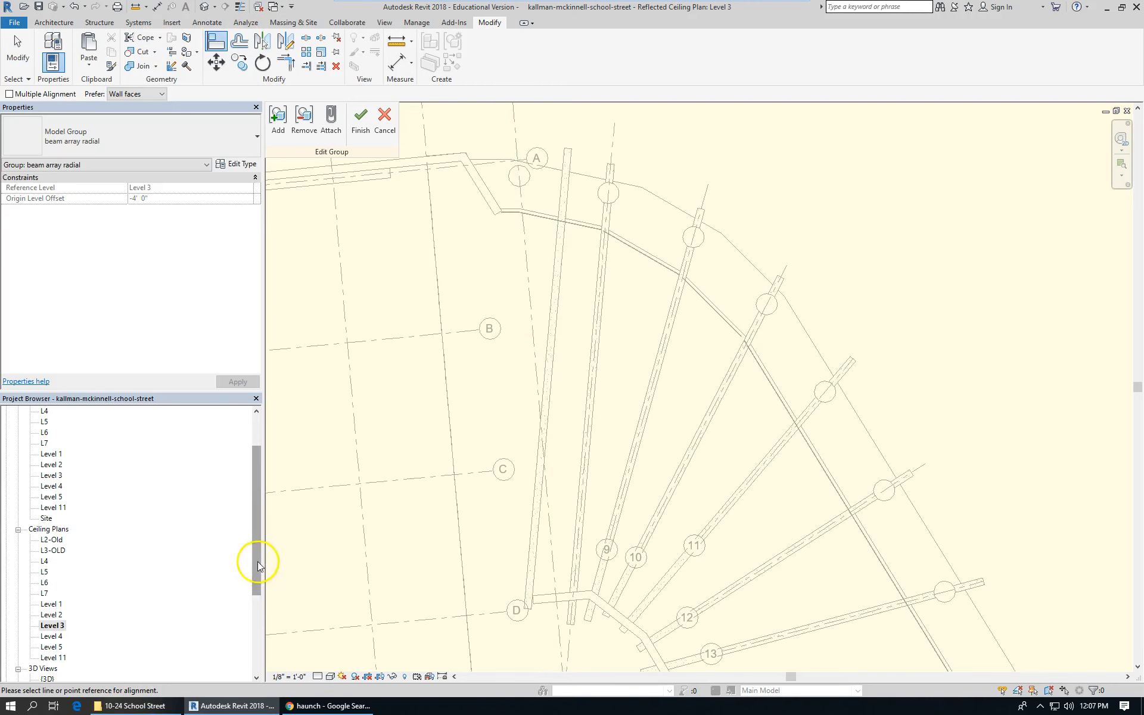
double_click(53, 637)
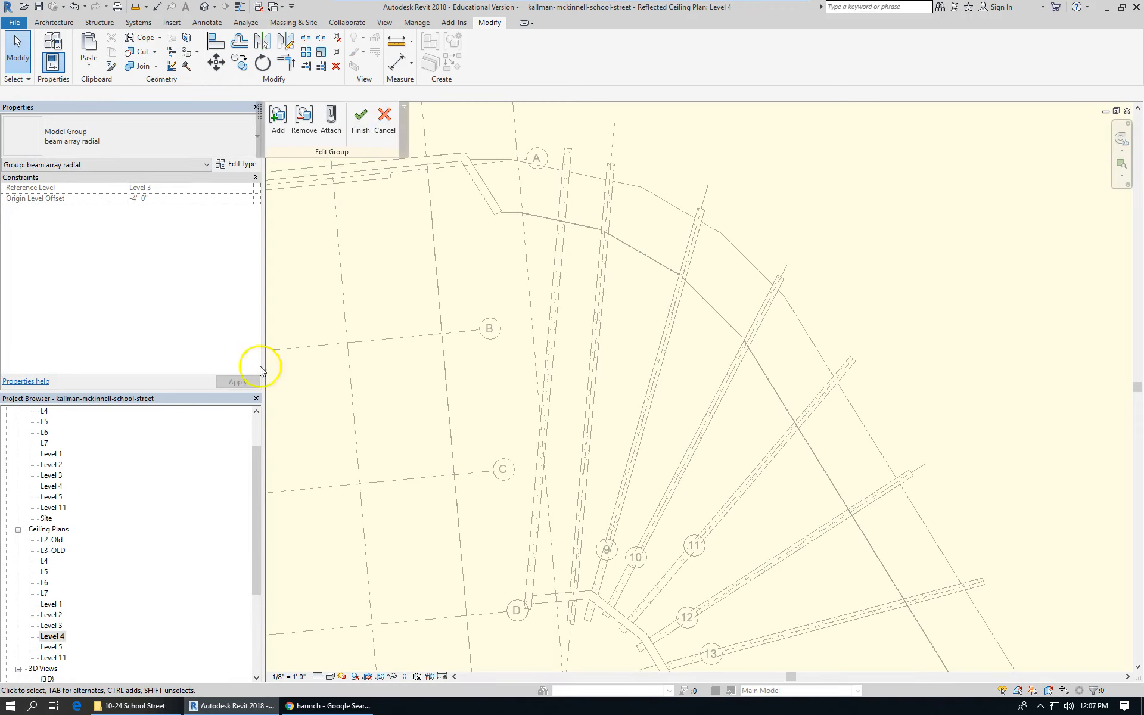
double_click(52, 648)
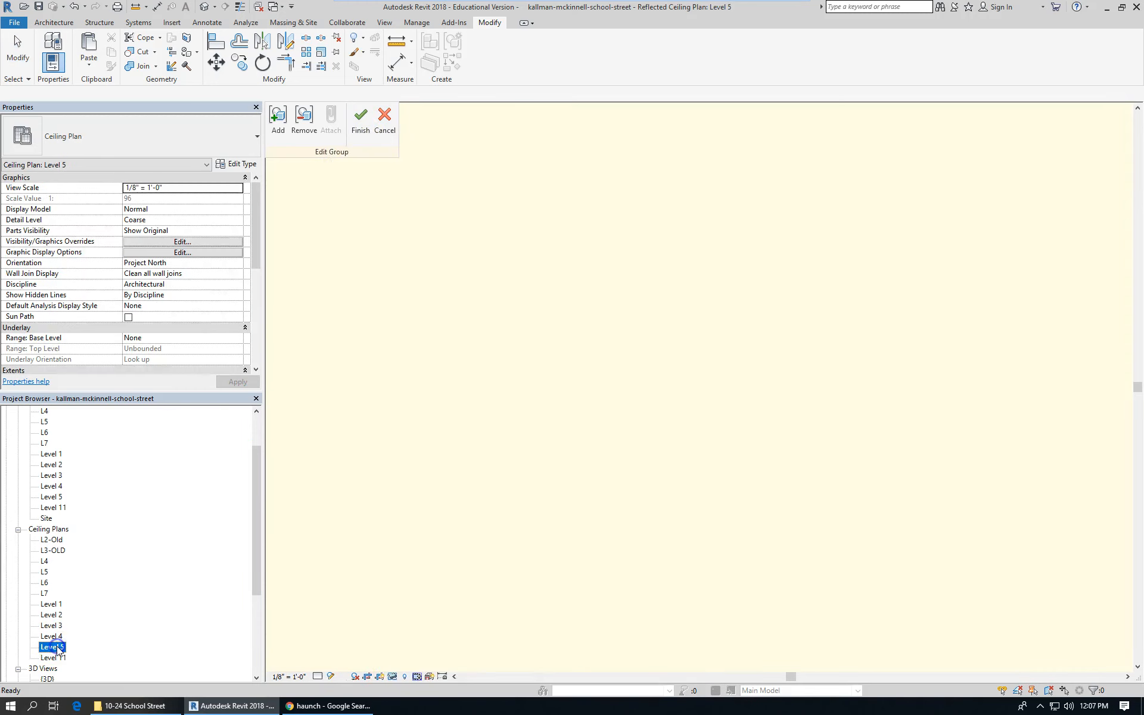
double_click(47, 636)
left_click(550, 329)
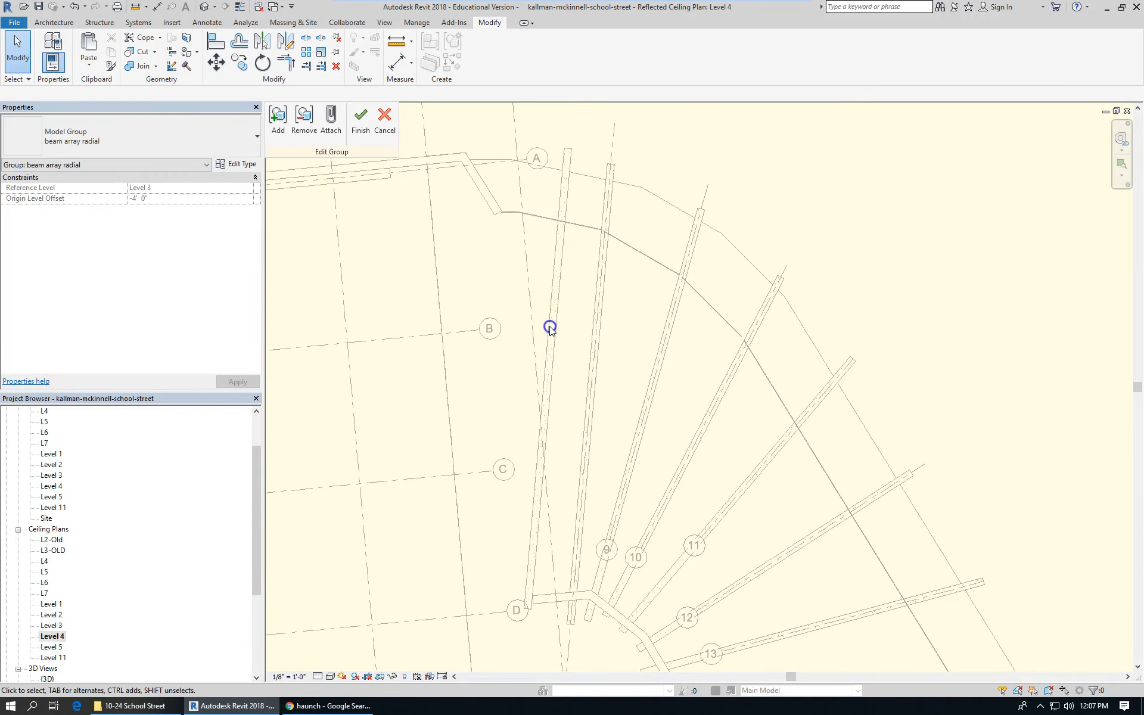
Step: Compare the radial beams in the Level 3 and Level 2 reflected ceiling plans, ending on Level 3
double_click(60, 625)
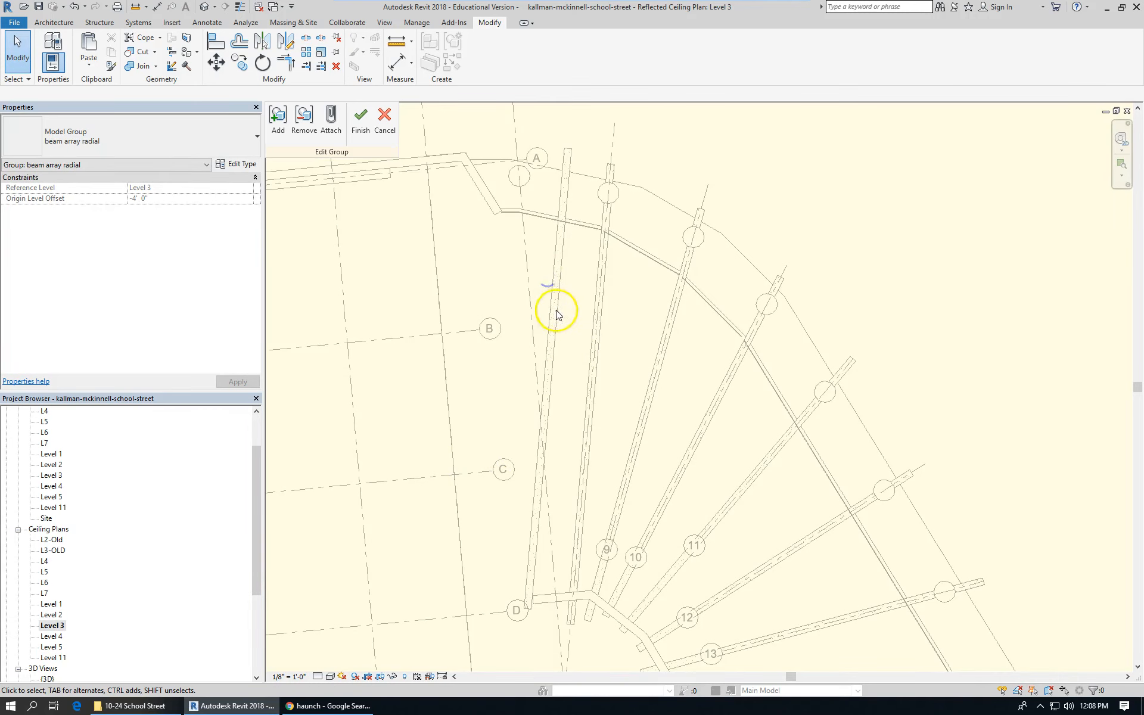
scroll(540, 262, "down", 2)
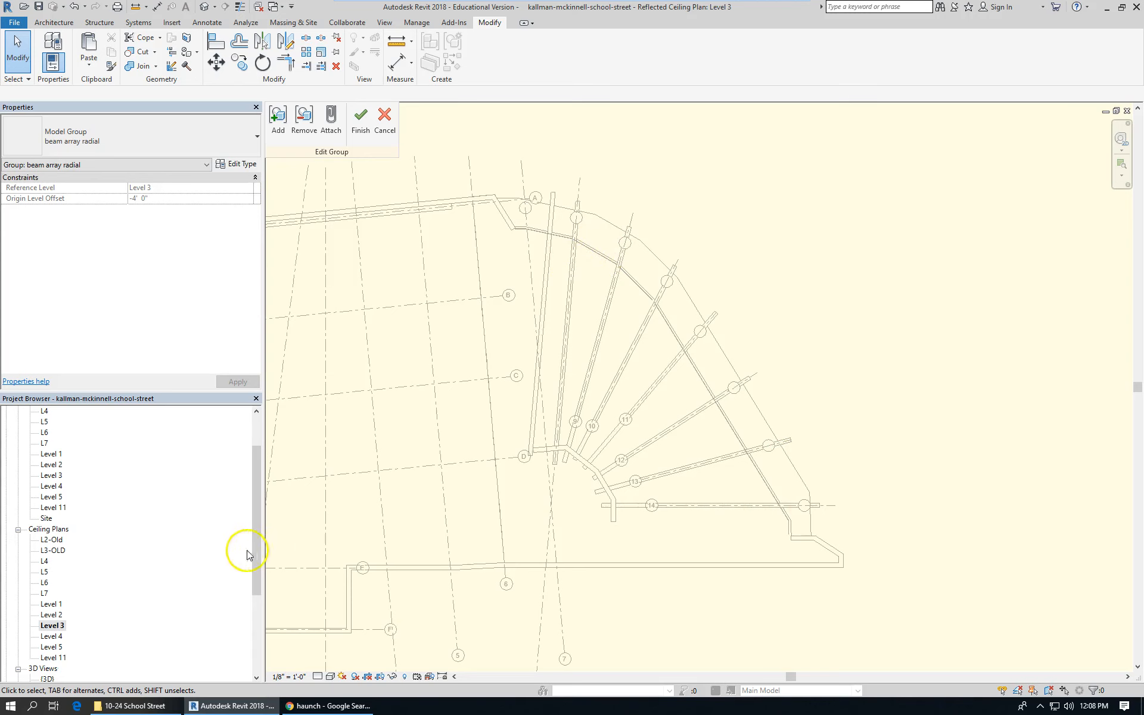
double_click(52, 616)
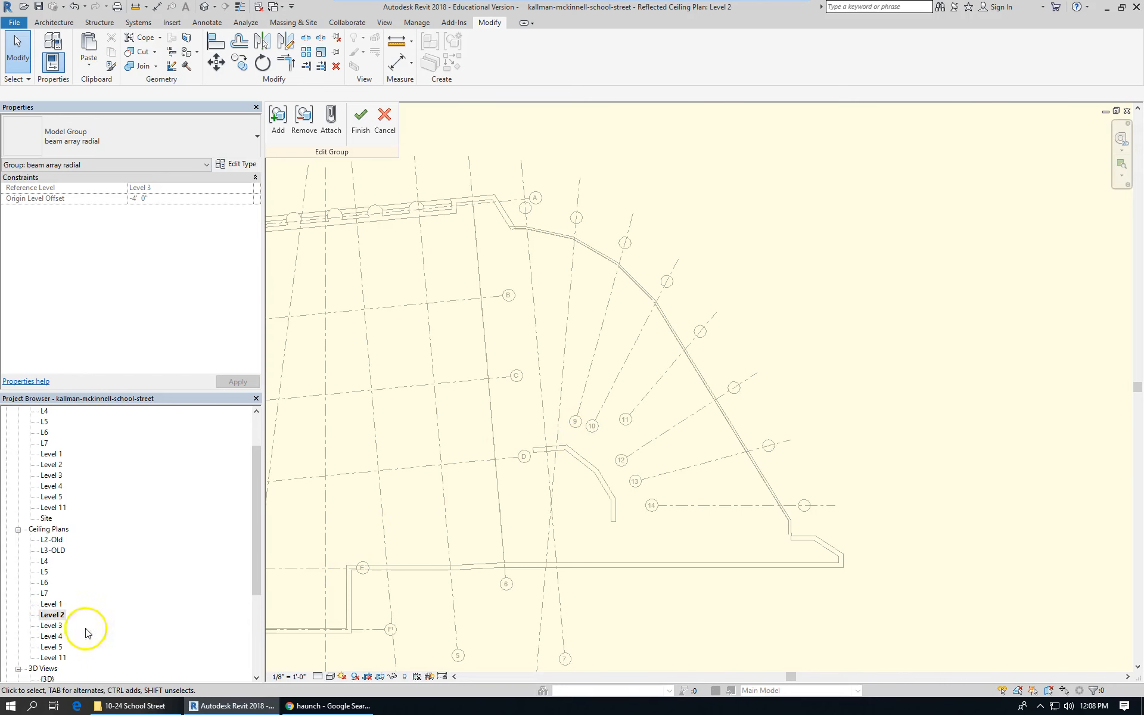
double_click(51, 626)
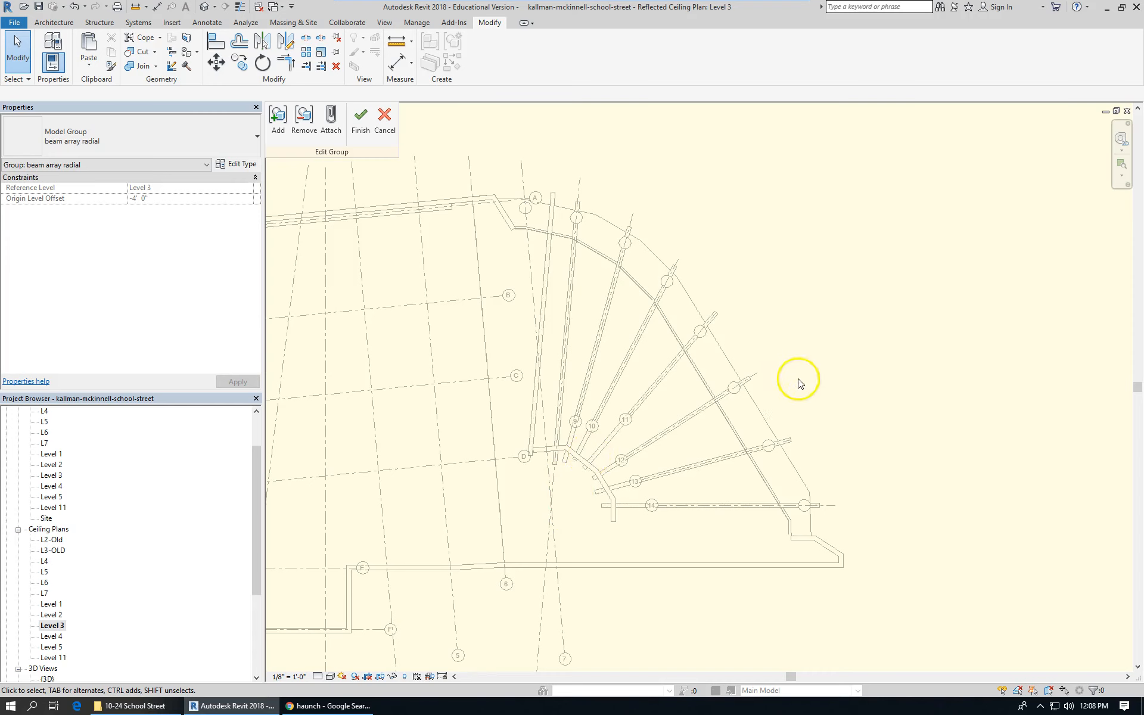
scroll(767, 374, "up", 2)
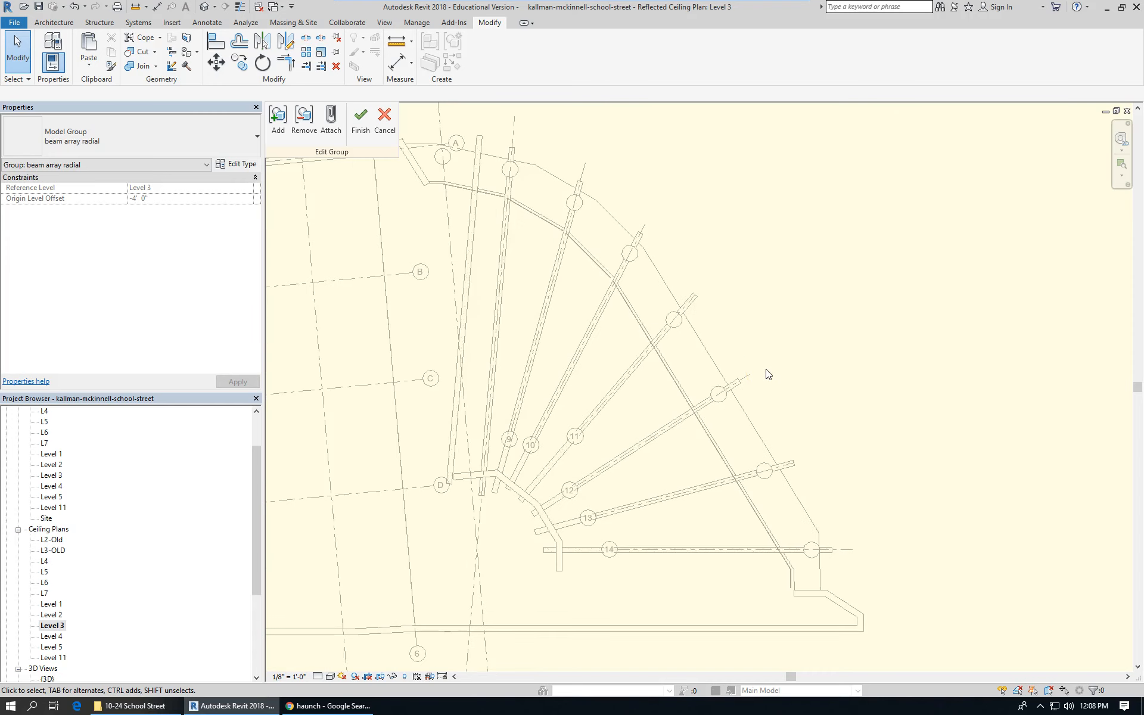
Step: Finish editing the radial beam group and paste a copy of the whole group aligned to the same place
left_click(360, 119)
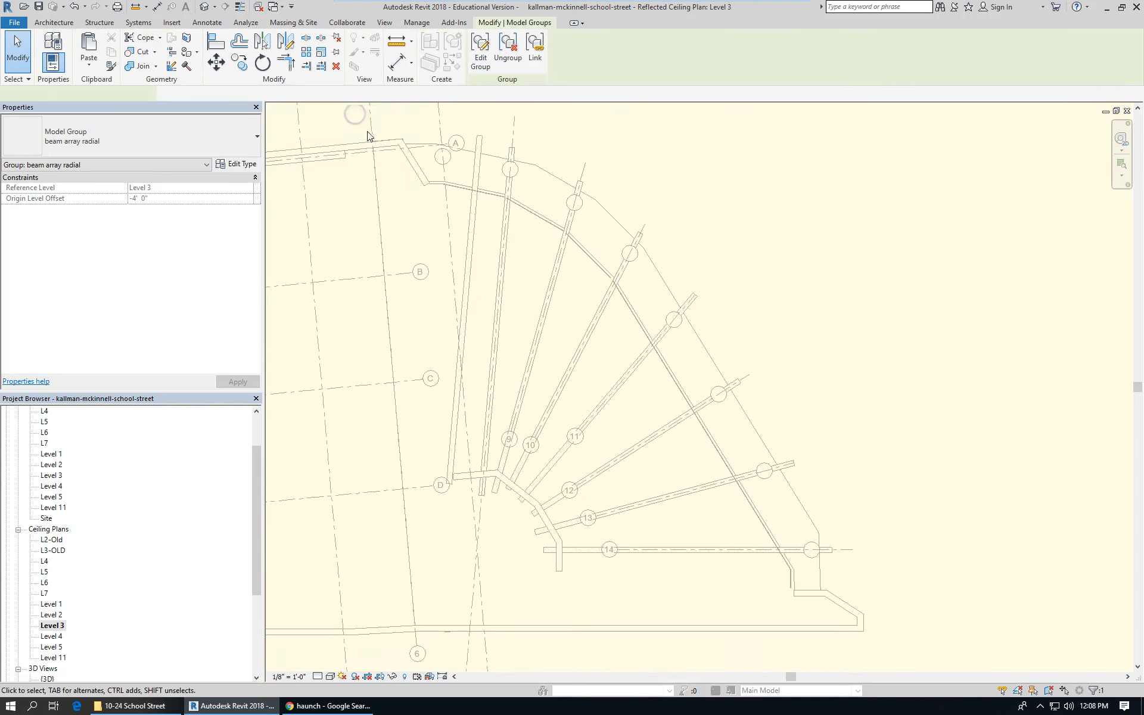
left_click(626, 382)
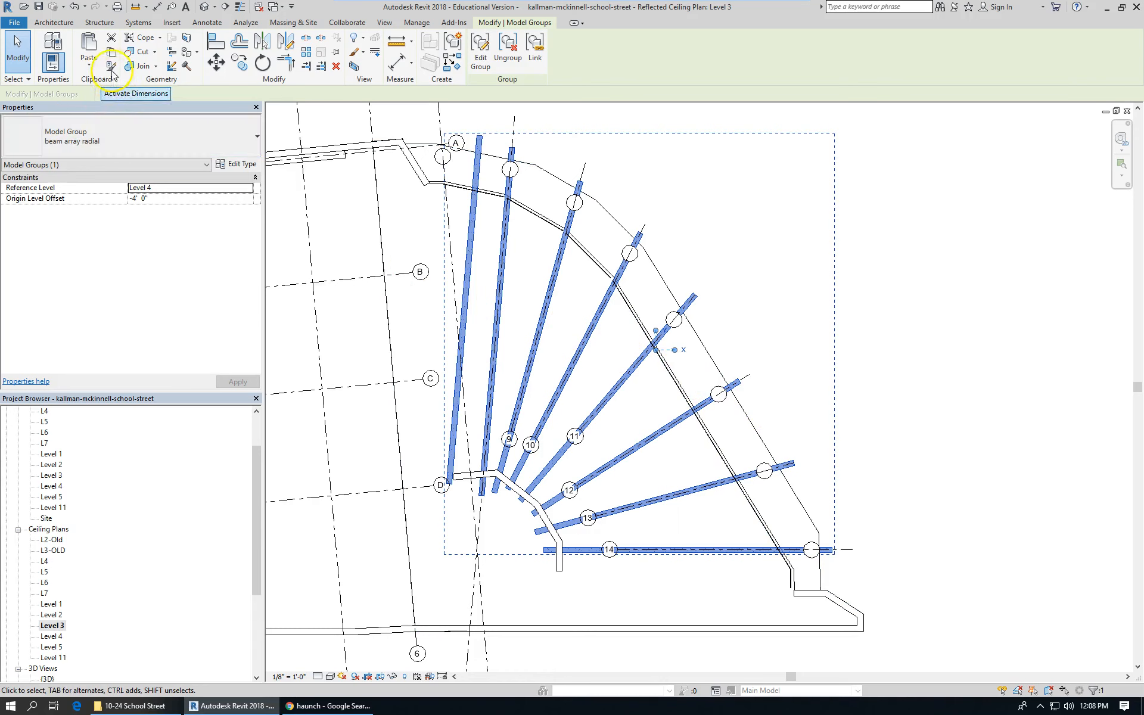
left_click(90, 63)
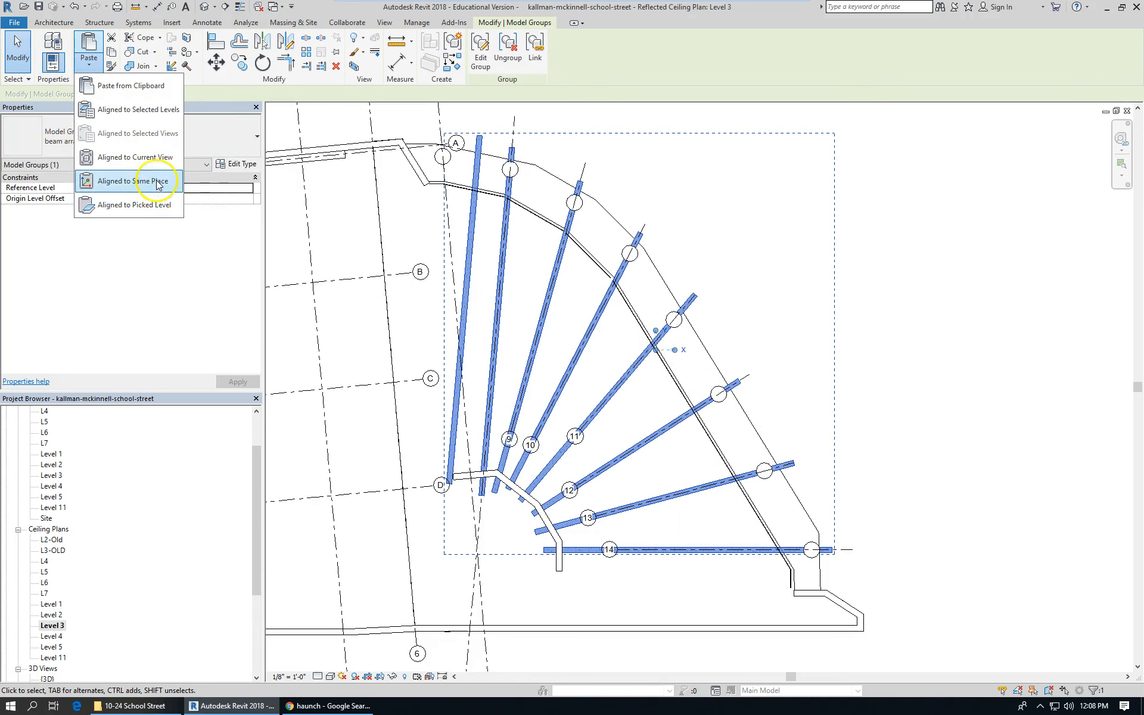
left_click(134, 180)
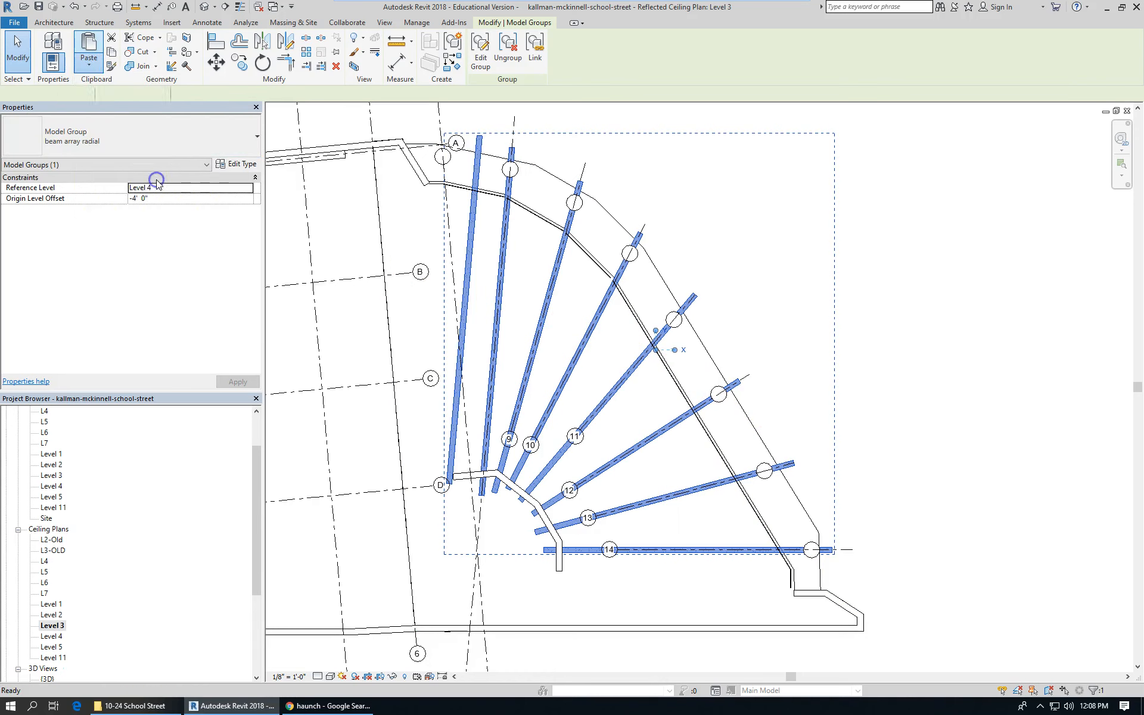
Step: Set the pasted beam group's reference level to Level 1 and its origin level offset to 4' 0"
left_click(248, 190)
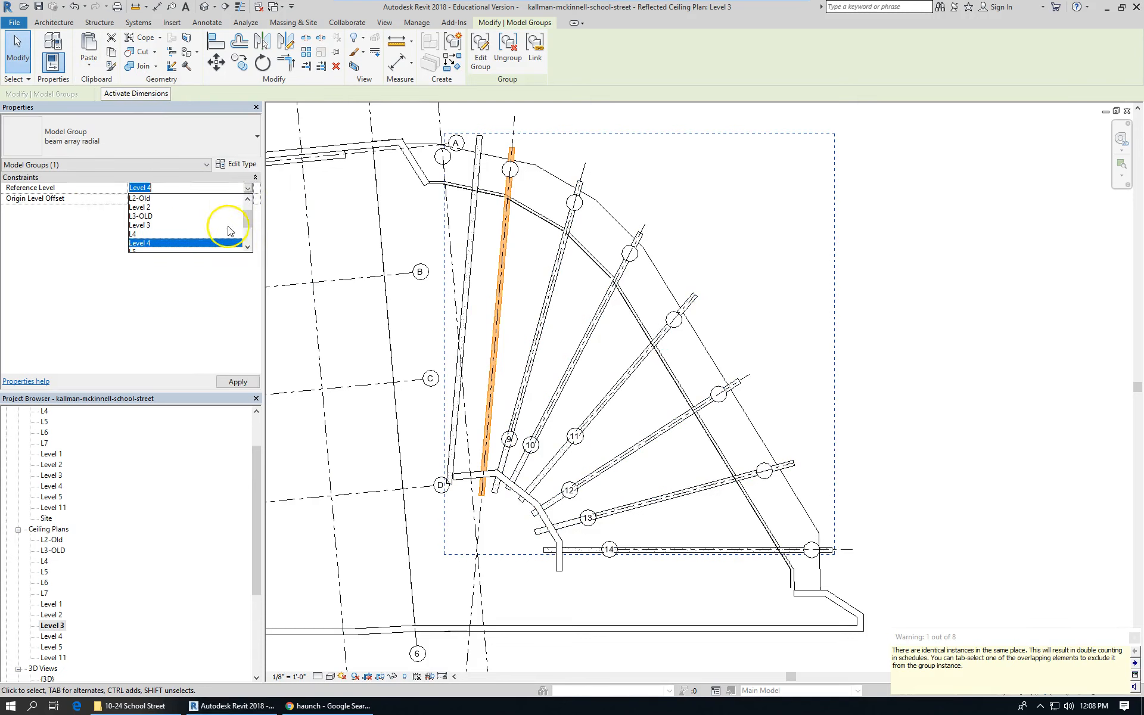
left_click_drag(247, 221, 249, 204)
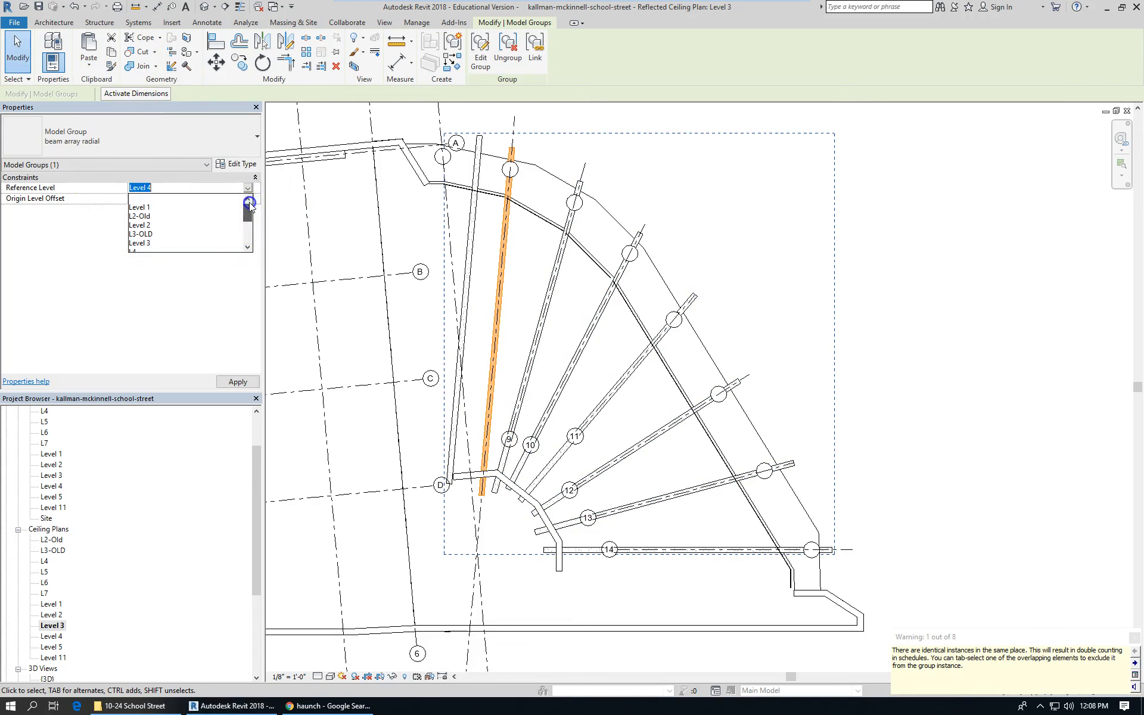
left_click(134, 207)
left_click(195, 199)
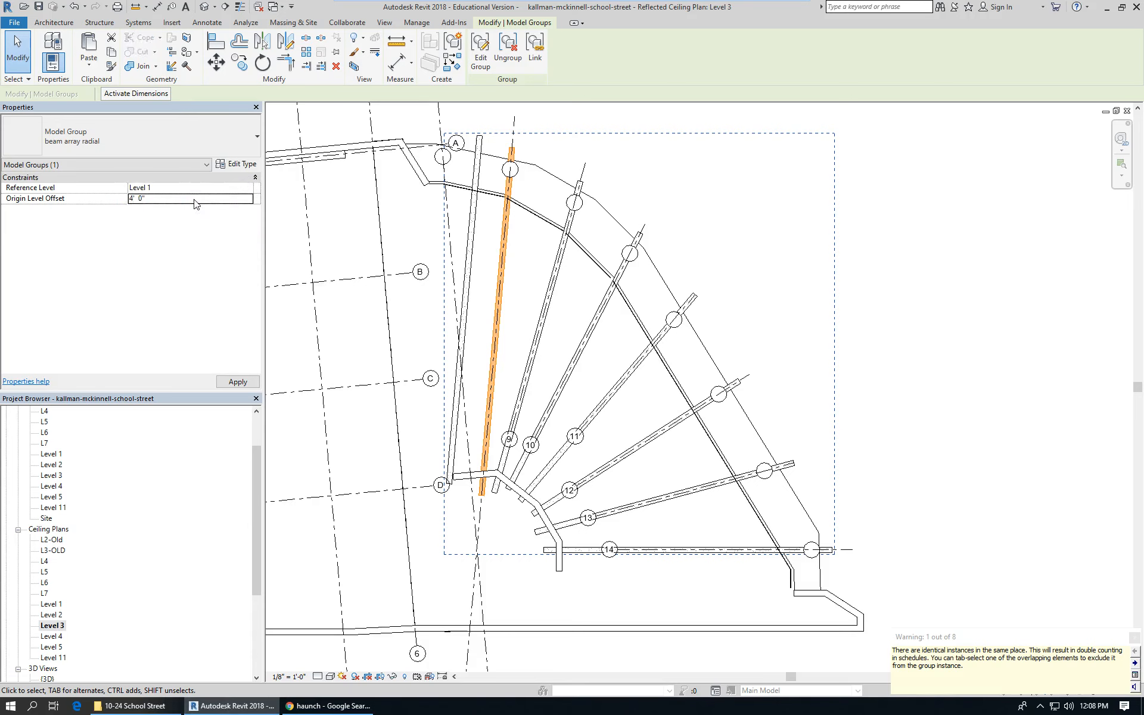
left_click(246, 382)
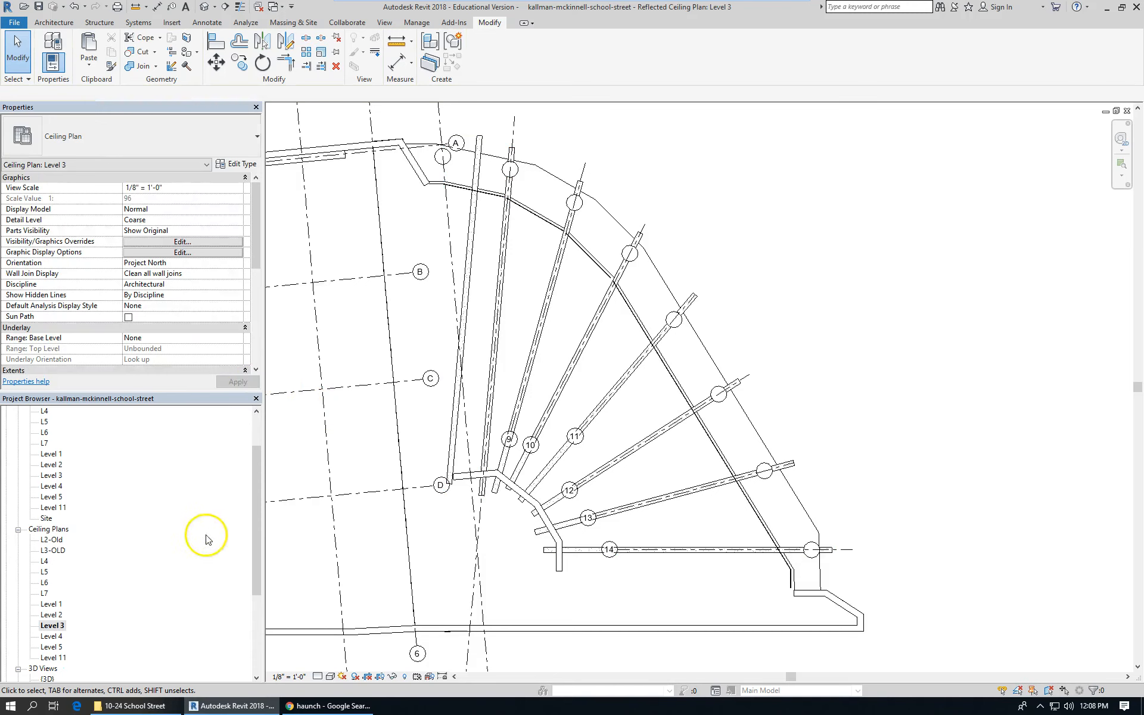
Step: Examine the Level 1 and Level 2 floor plans for the pasted radial beam group
left_click_drag(256, 524, 257, 489)
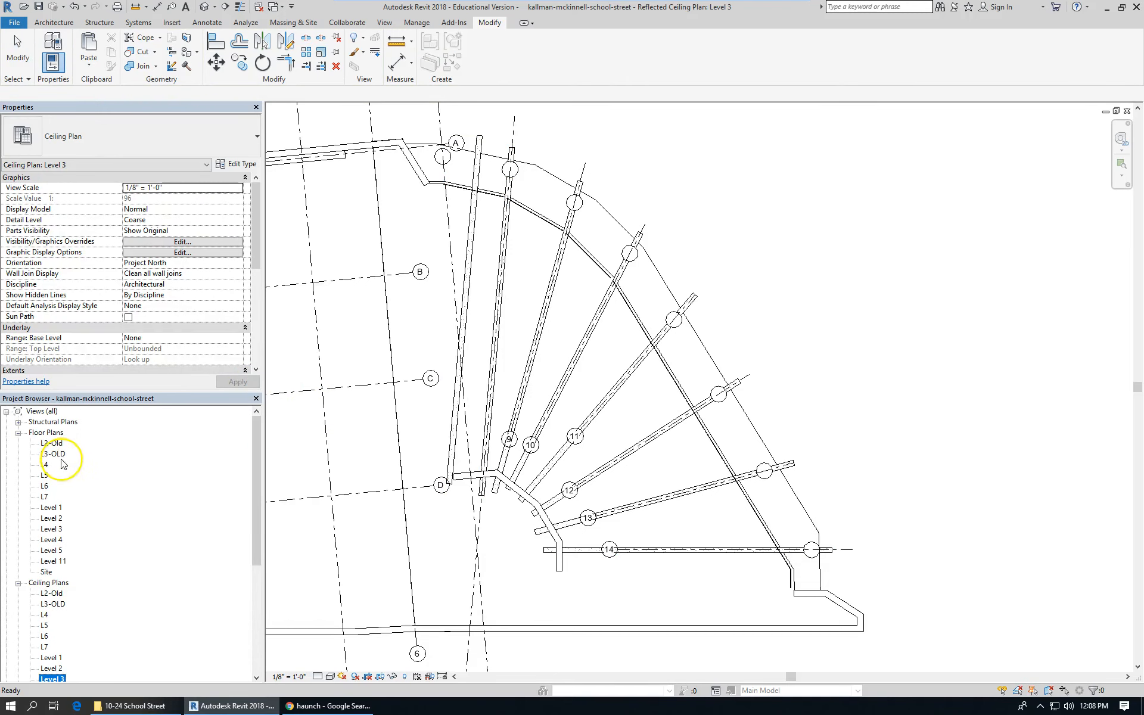
double_click(51, 507)
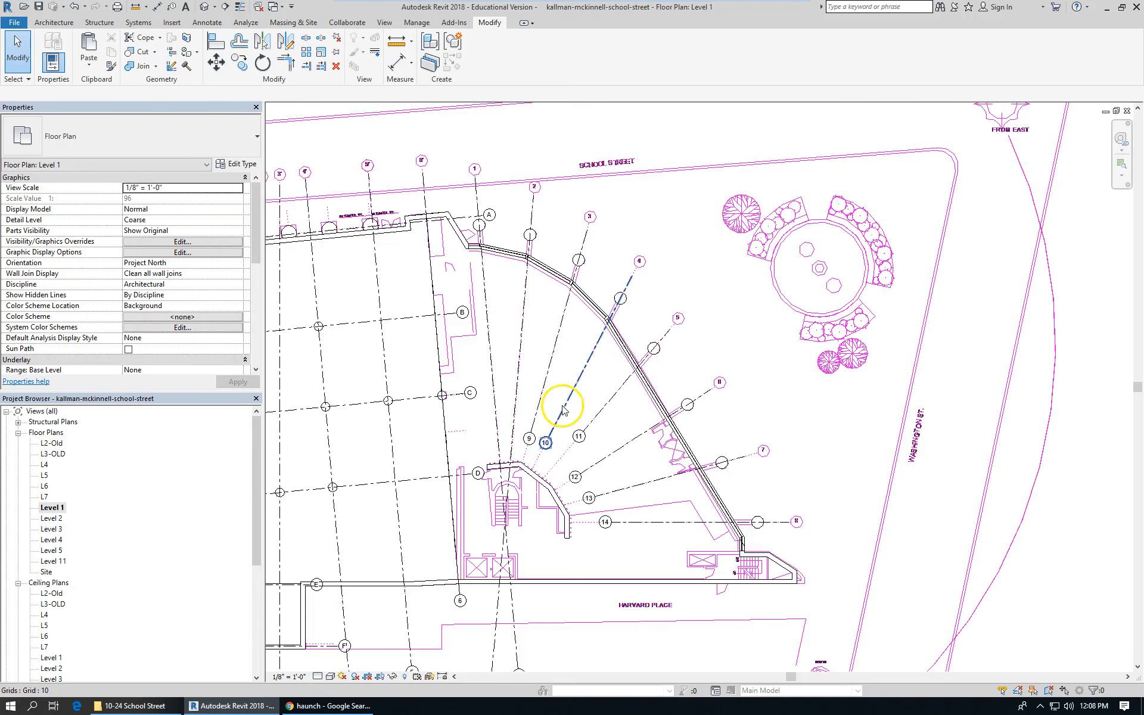
double_click(53, 518)
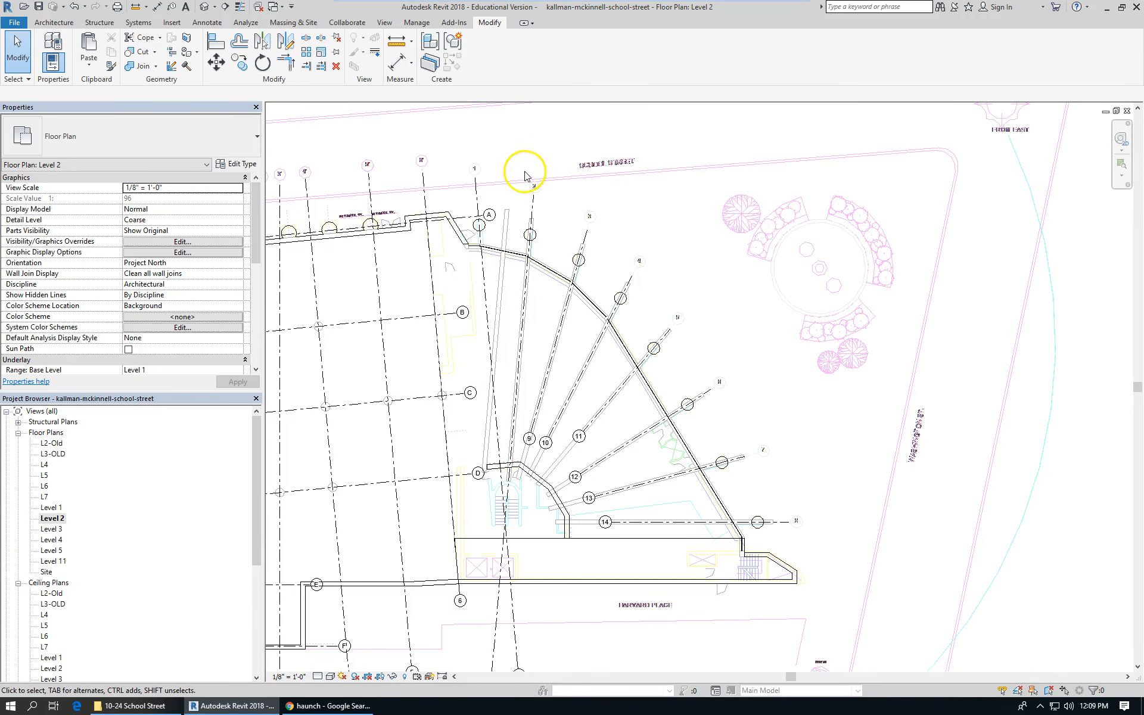
left_click(591, 137)
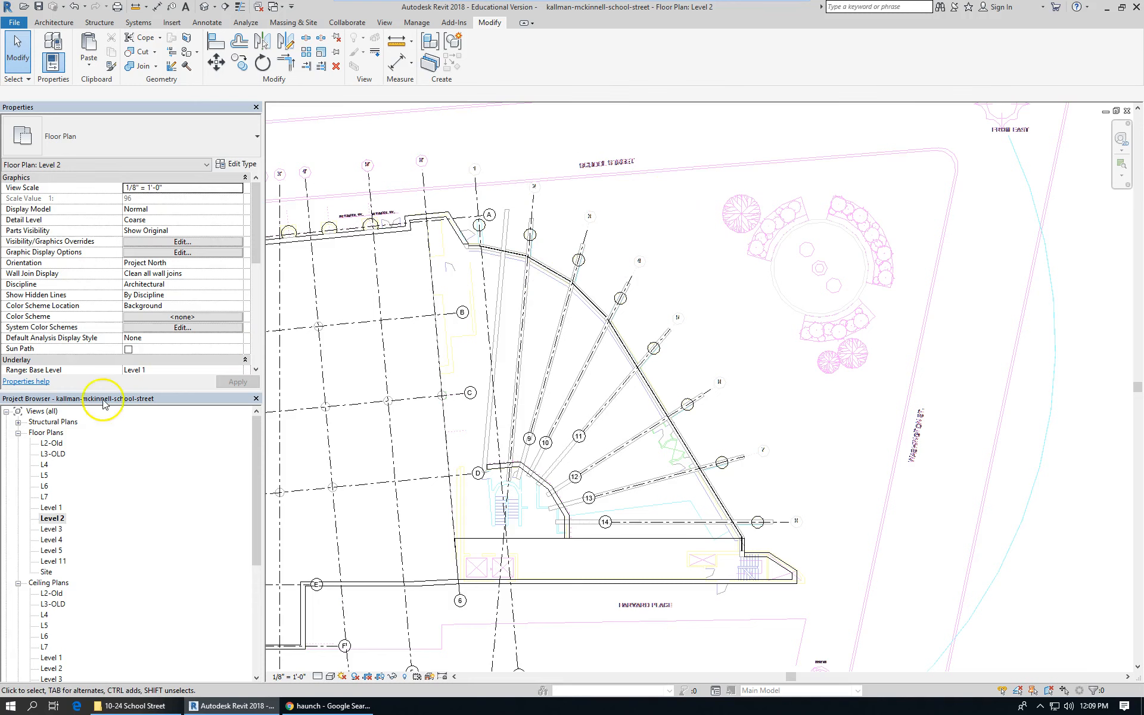
Step: Select the imported School st_BASE020606.dwg drawing in the Level 1 floor plan and inspect it around the curved wing's columns
left_click(45, 507)
double_click(45, 507)
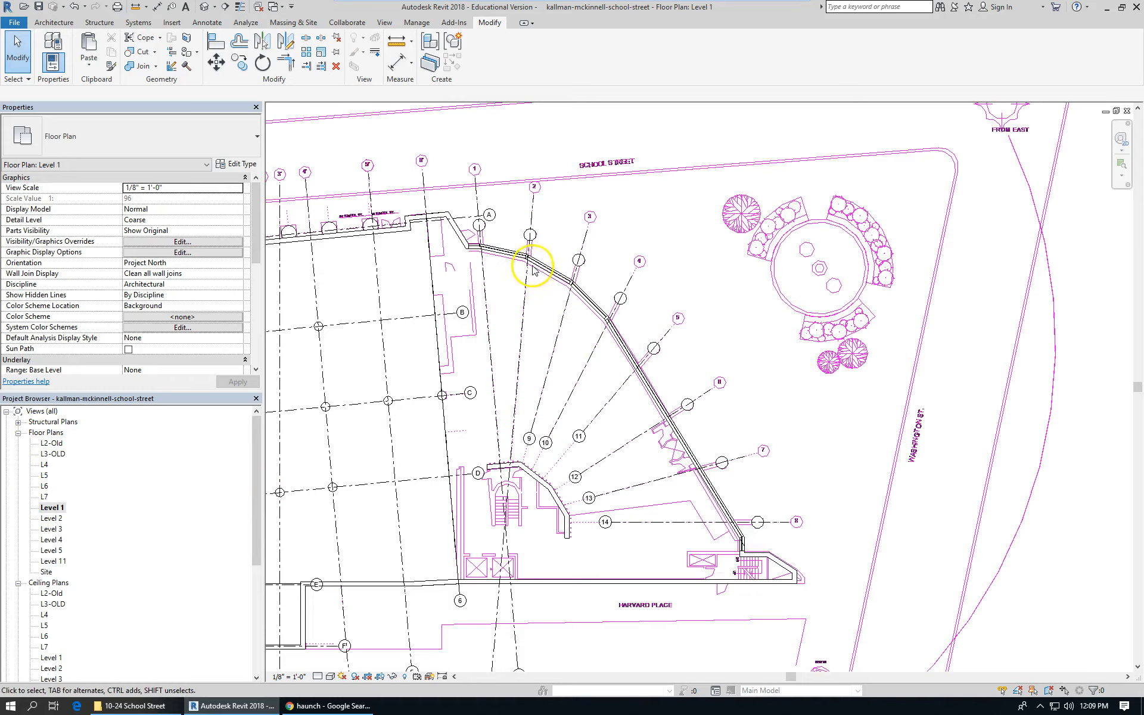
scroll(534, 250, "up", 5)
left_click(536, 237)
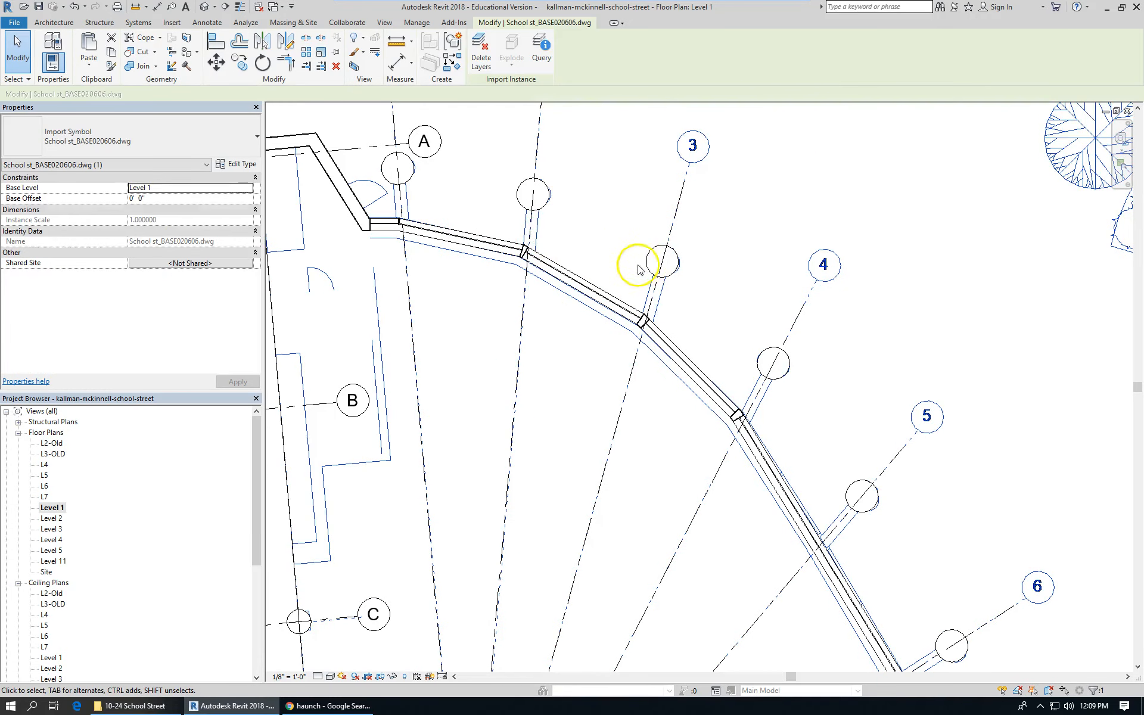
scroll(611, 251, "down", 3)
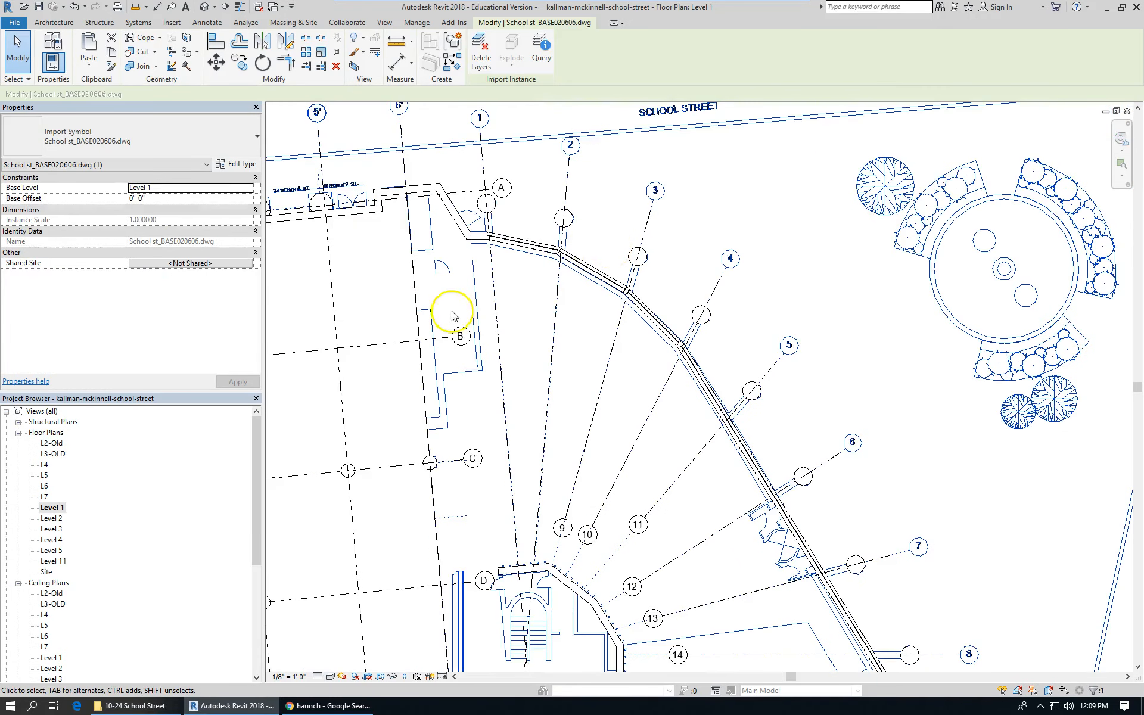